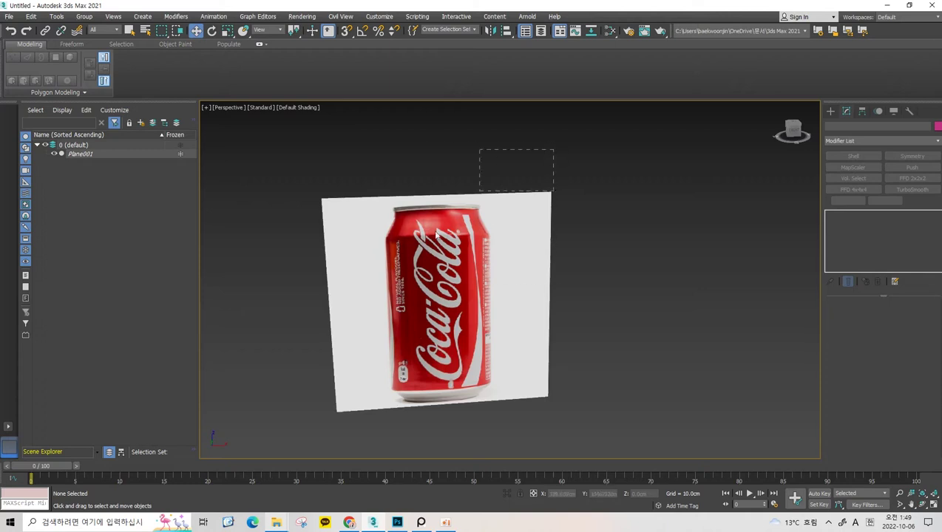
- Draw a cylinder below the Coca-Cola reference plane, about 43 cm radius and 192 cm tall
click(832, 111)
alt+middle_drag(712, 206, 667, 196)
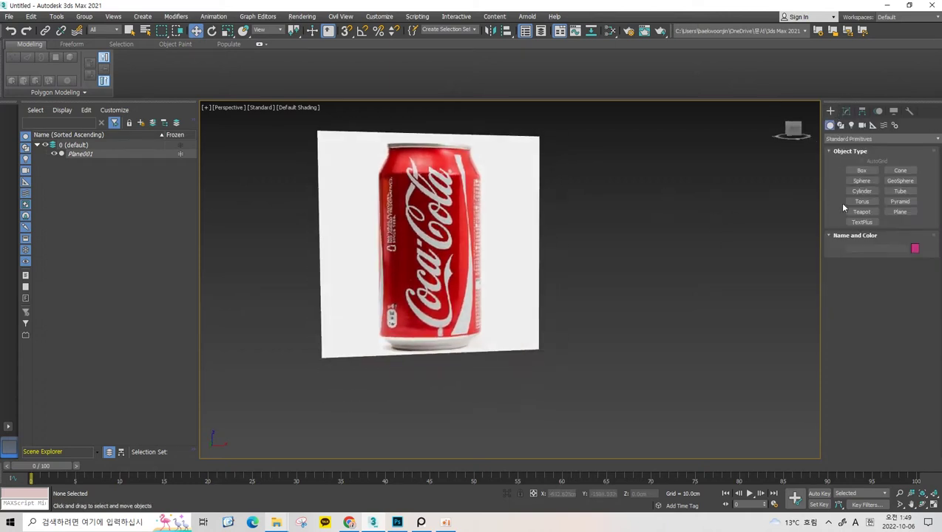
middle_drag(701, 281, 638, 327)
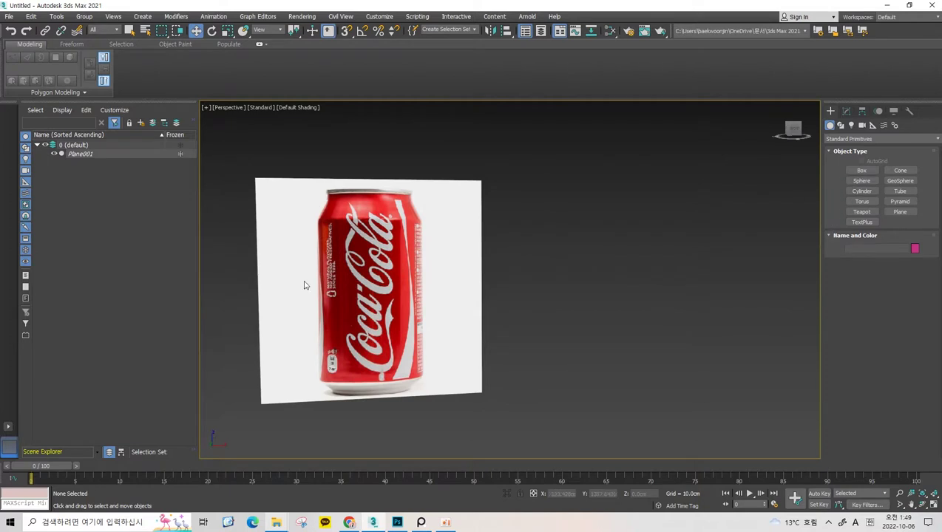
click(862, 191)
middle_drag(461, 307, 522, 265)
scroll(521, 264, down, 3)
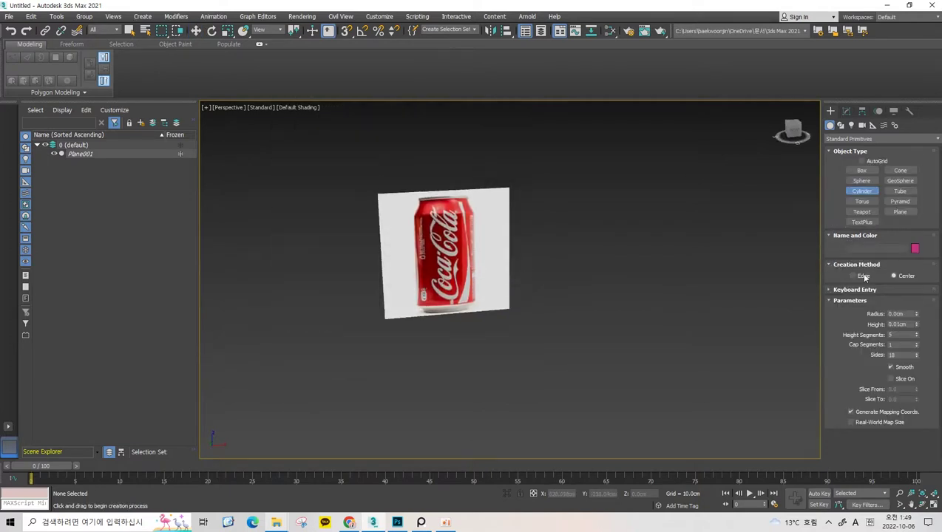
mouse_move(661, 330)
alt+middle_down()
mouse_move(784, 284)
mouse_move(561, 271)
mouse_move(459, 320)
alt+middle_up()
drag(425, 374, 468, 392)
click(439, 161)
- Give the cylinder 16 sides and 1 height segment, with edged faces shown
alt+middle_drag(440, 161, 544, 316)
scroll(544, 316, up, 4)
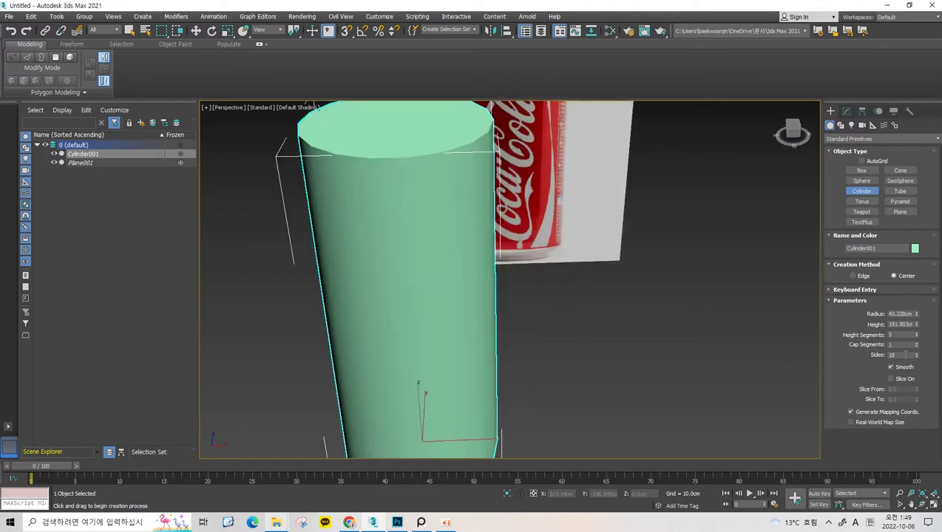
scroll(724, 317, down, 5)
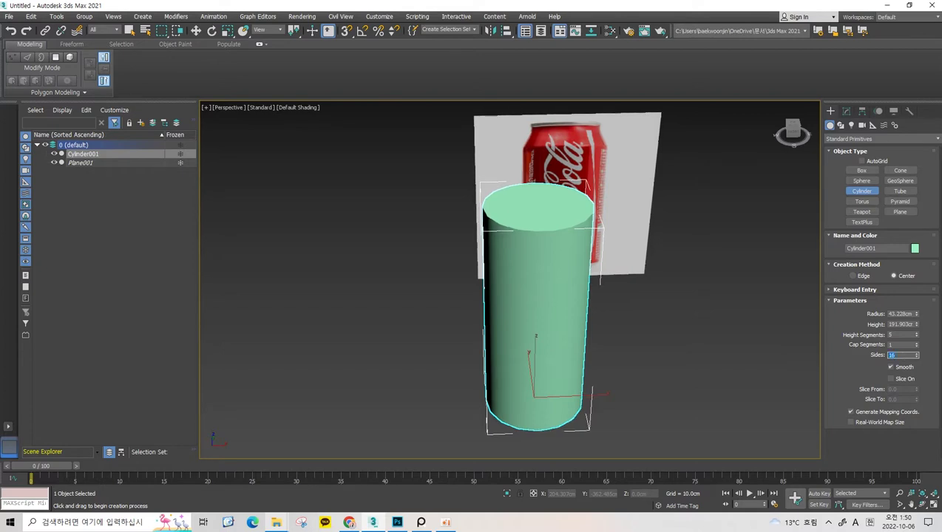
mouse_move(616, 341)
alt+middle_down()
mouse_move(516, 236)
mouse_move(516, 220)
alt+middle_up()
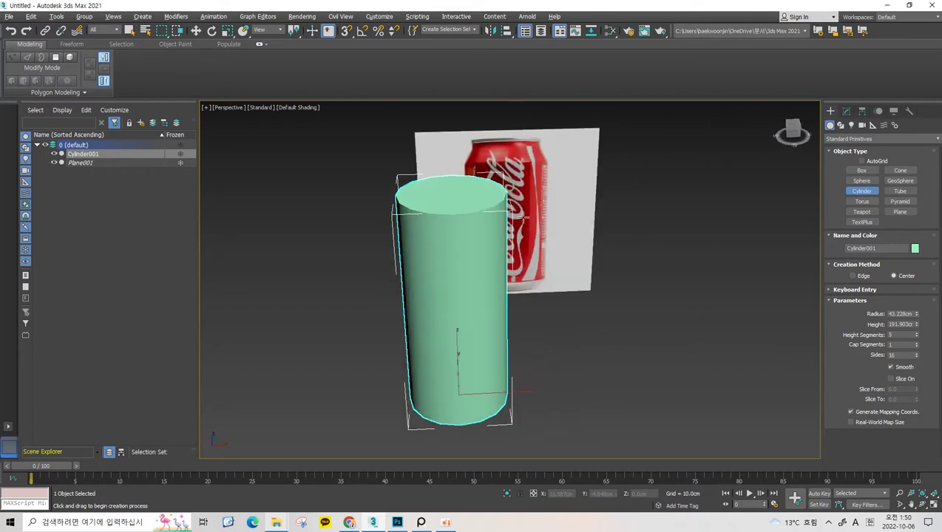
key(F4)
alt+middle_drag(653, 299, 879, 354)
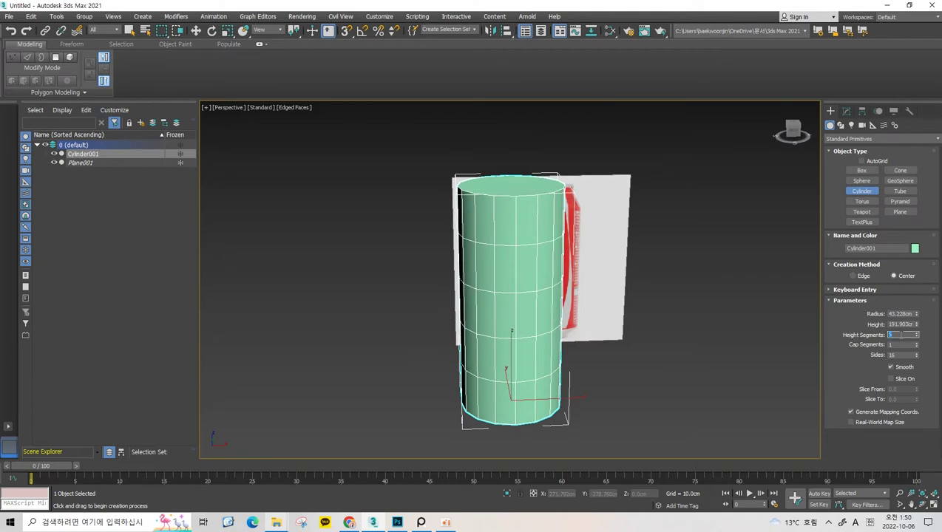
text(1)
key(Return)
mouse_move(642, 276)
alt+middle_down()
mouse_move(490, 262)
mouse_move(496, 222)
mouse_move(432, 208)
alt+middle_up()
- In front view with the grid hidden, move the cylinder over the can image
key(f)
key(g)
key(w)
drag(425, 253, 486, 344)
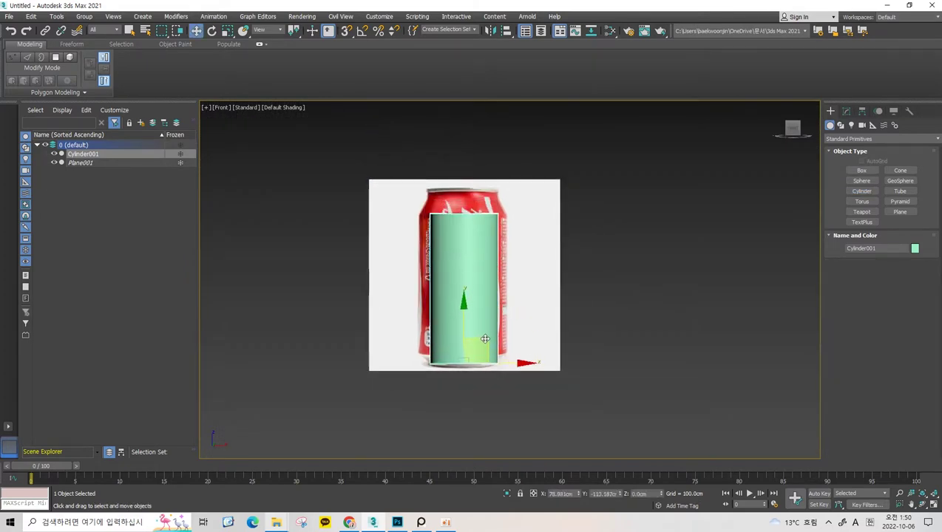
- Reselect the cylinder at the can's base and make it See-Through with Alt+X
scroll(485, 305, up, 2)
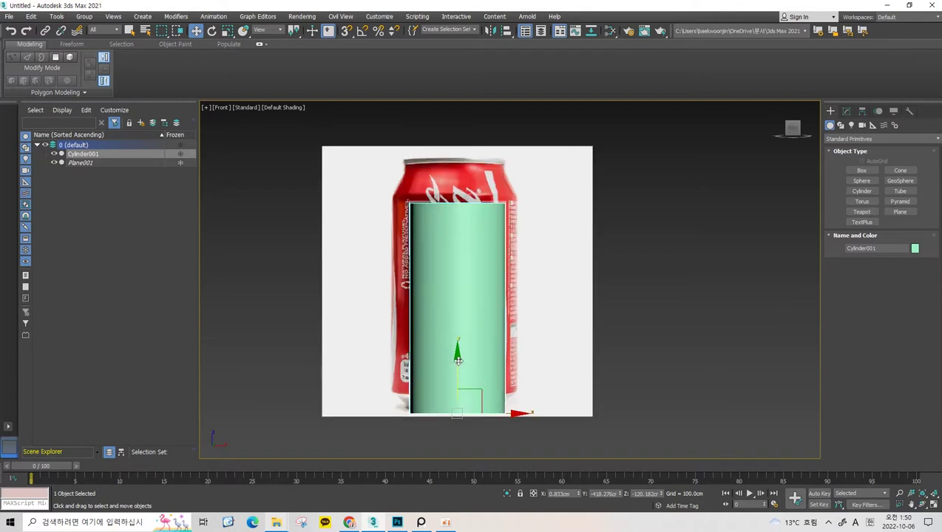
click(616, 179)
key(ctrl+z)
click(569, 160)
click(460, 250)
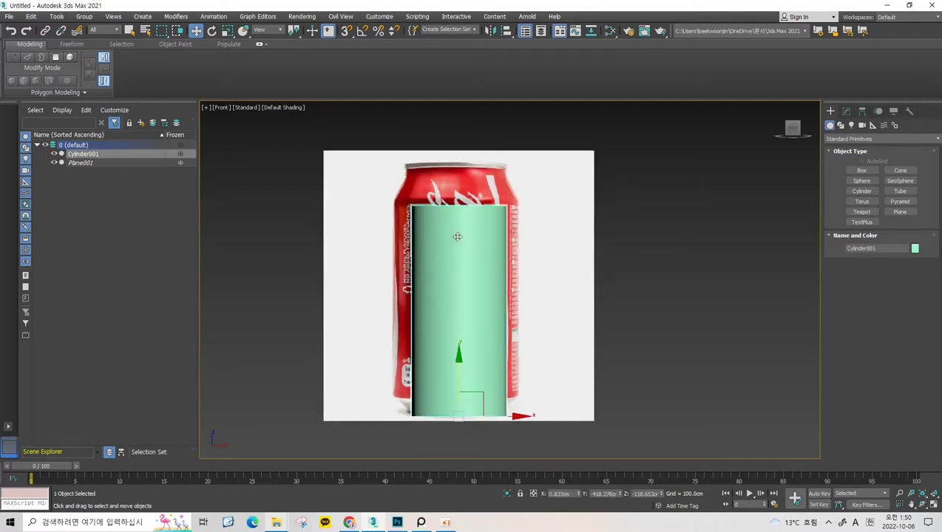
middle_drag(454, 263, 445, 238)
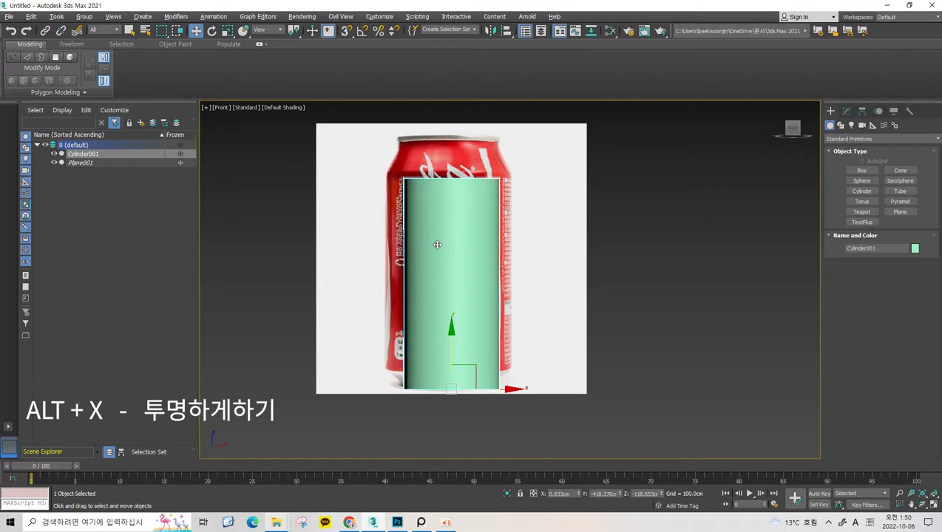
key(alt+x)
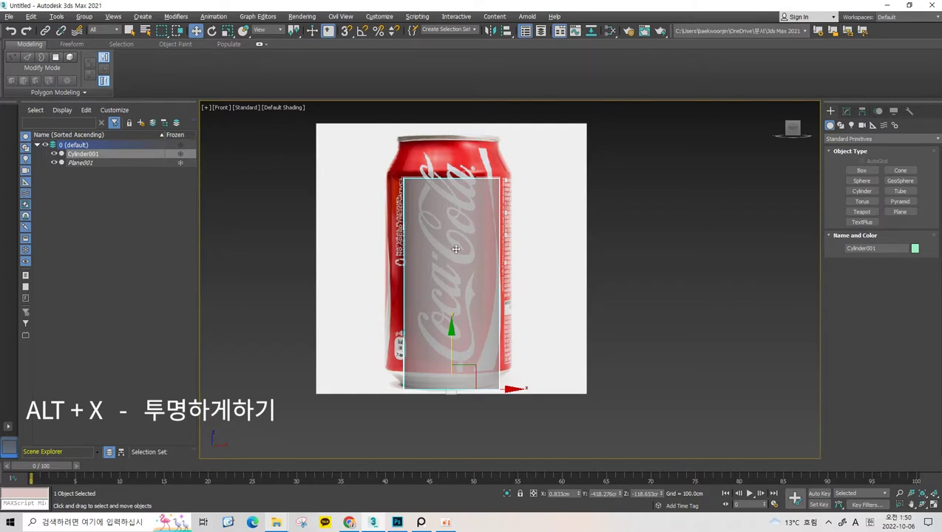
right_click(462, 209)
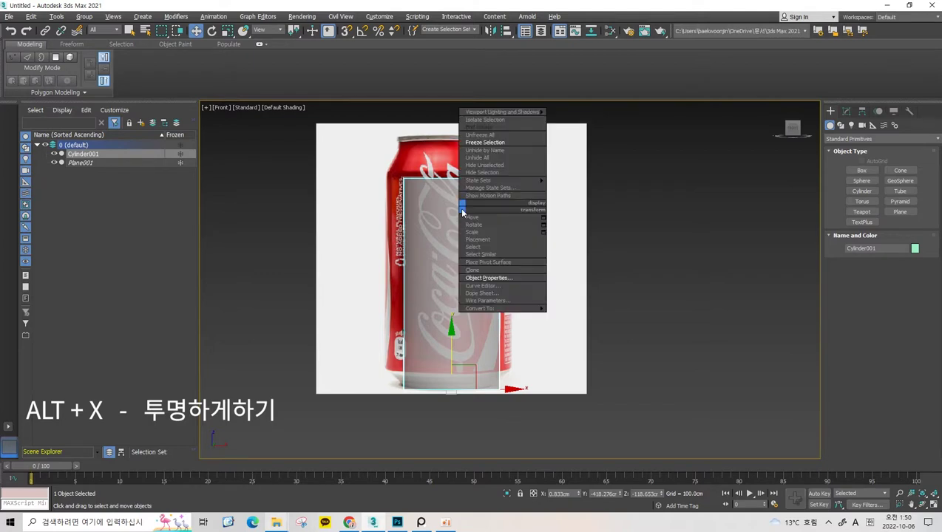
- Set the cylinder's Object Properties visibility to 0.0
click(482, 278)
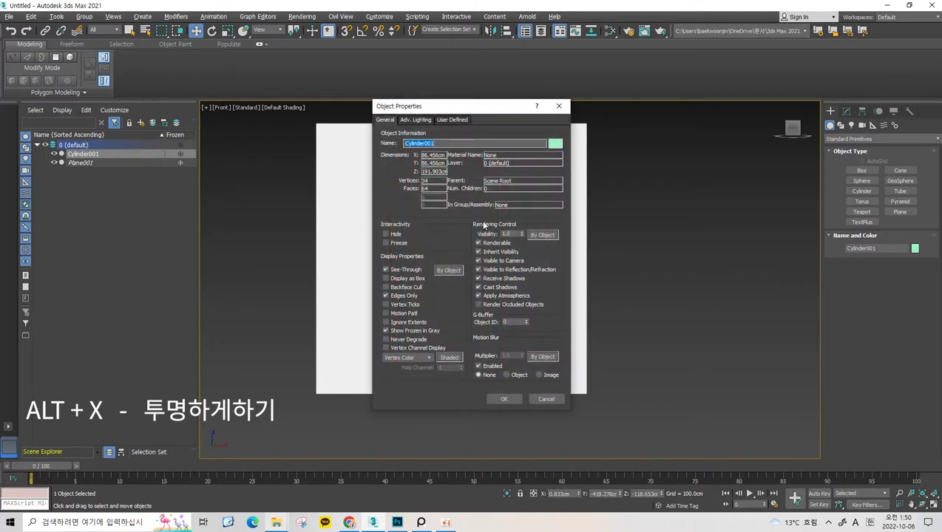
drag(503, 111, 641, 103)
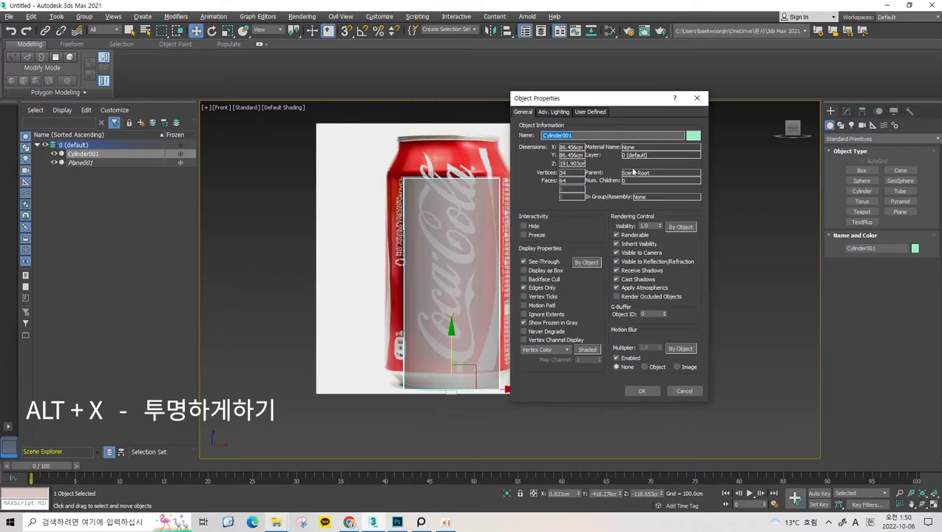
right_click(659, 230)
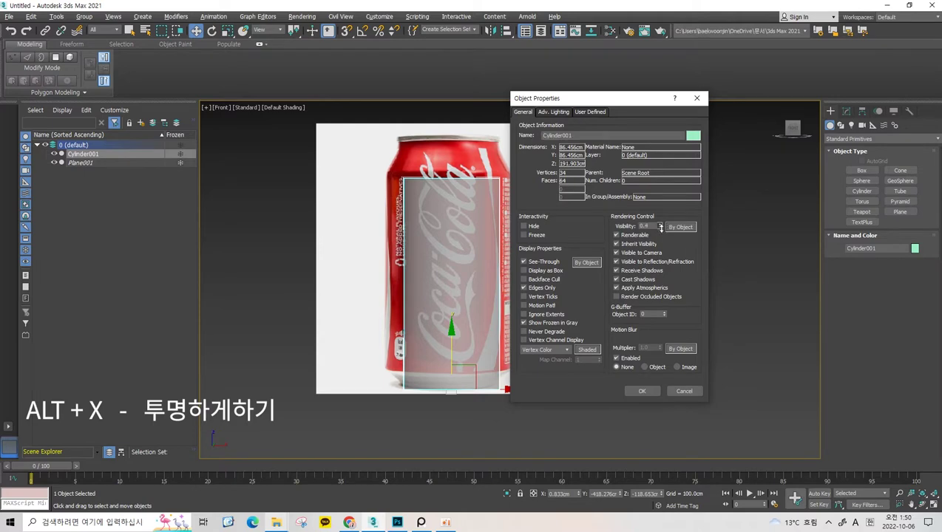
click(642, 390)
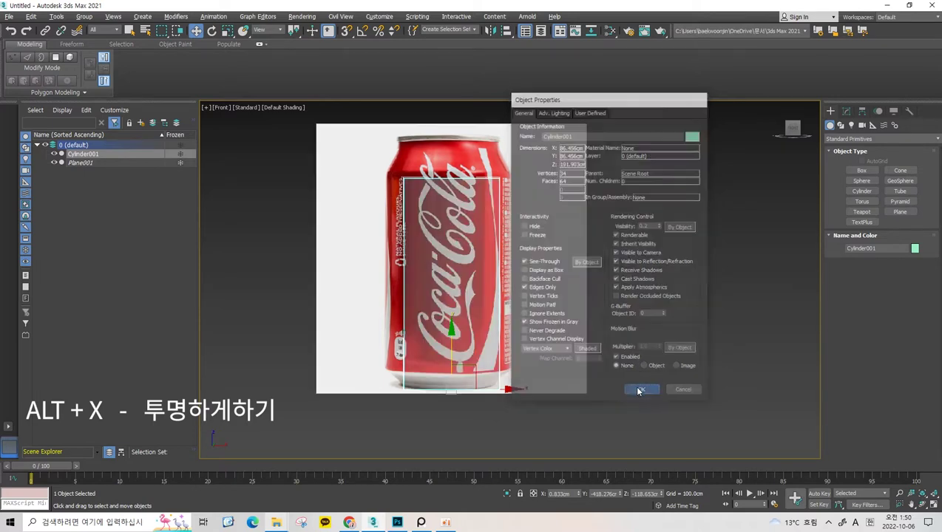
scroll(447, 237, up, 2)
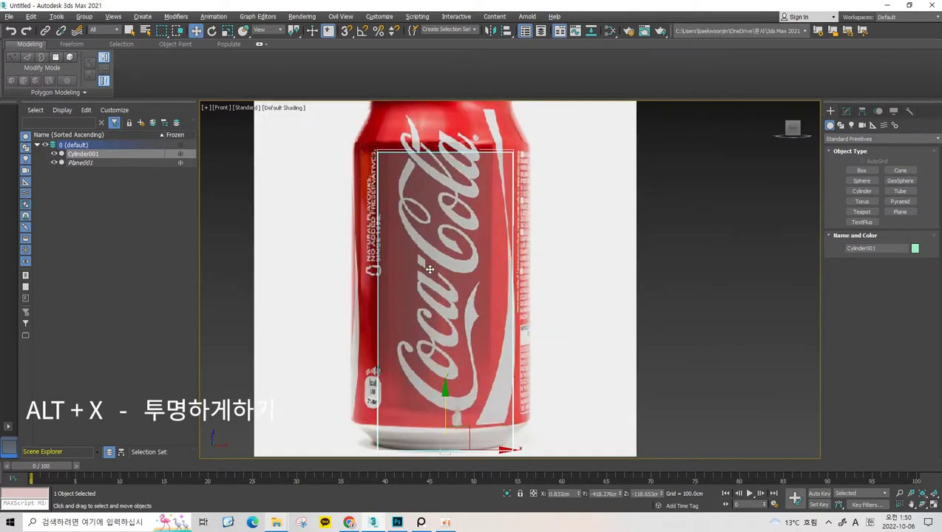
scroll(430, 269, down, 2)
- Change the cylinder's Object Properties visibility to 0.2
right_click(447, 222)
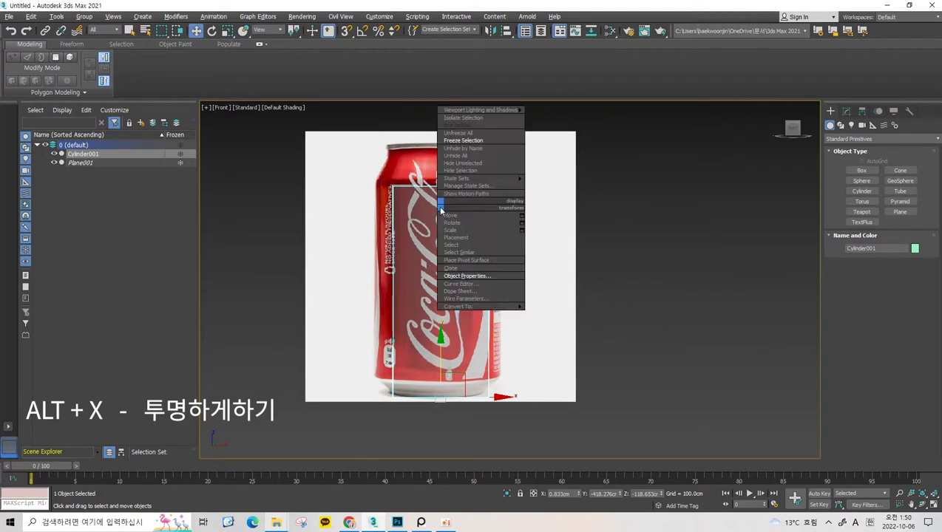
click(477, 270)
double_click(647, 225)
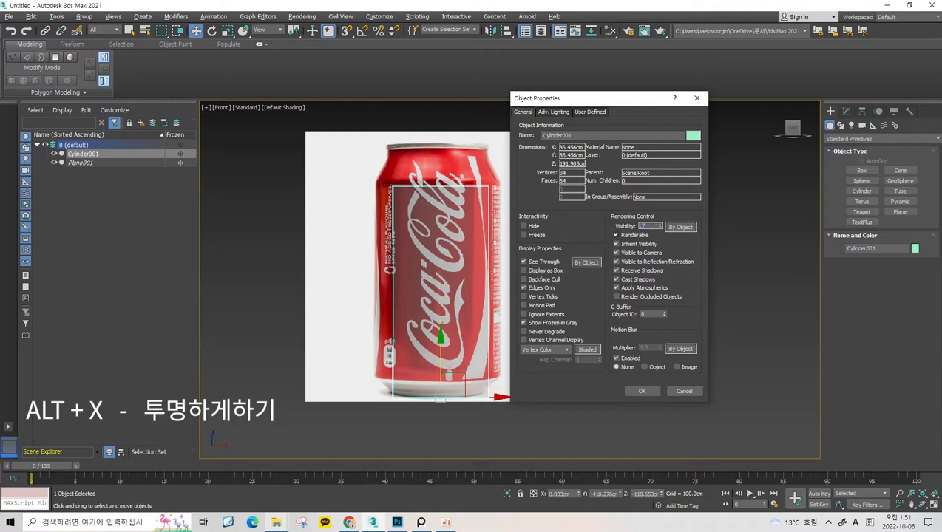
click(642, 392)
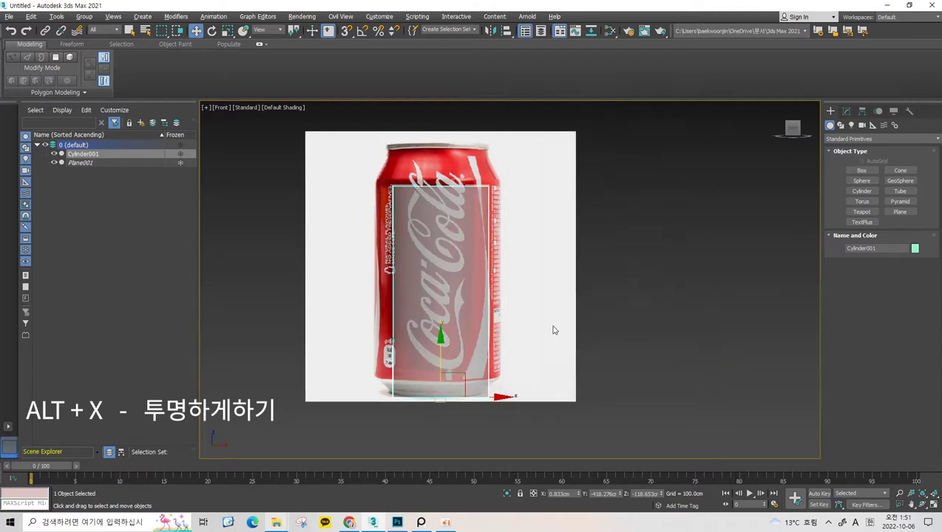
- Restore the cylinder's visibility to 1.0 and reframe the front view on the can
right_click(423, 250)
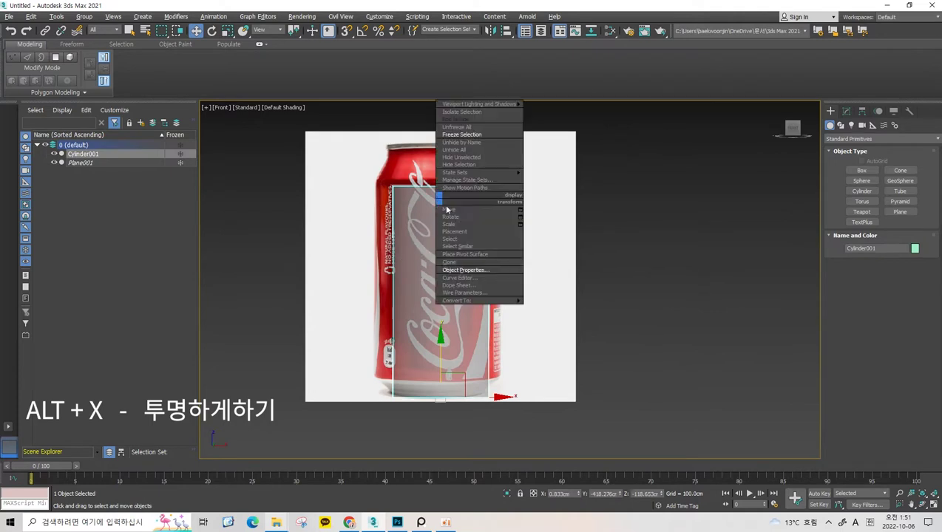
click(467, 270)
double_click(649, 226)
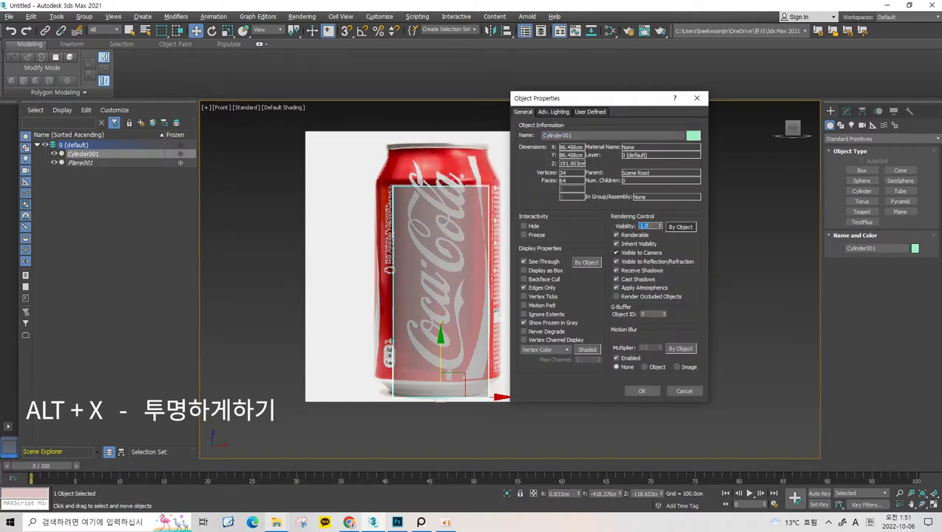
click(642, 392)
drag(588, 179, 415, 318)
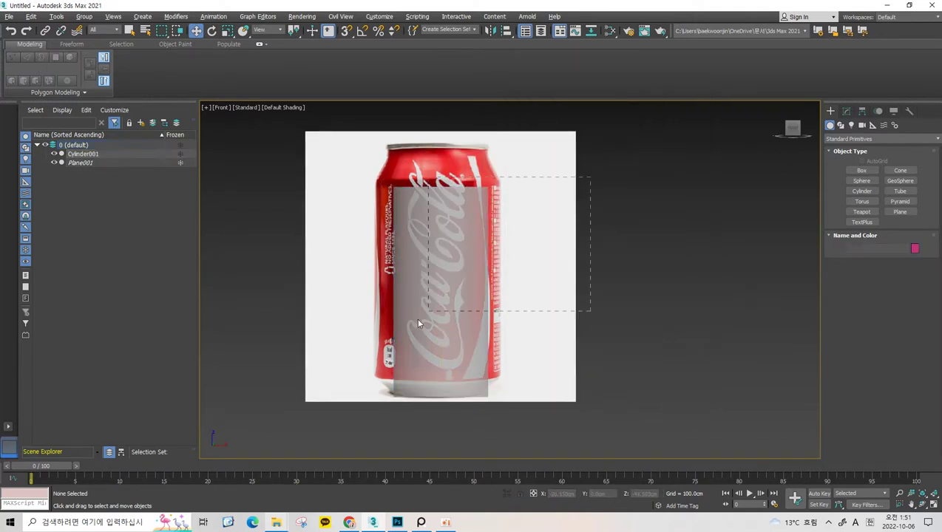
scroll(449, 277, up, 3)
scroll(451, 281, up, 1)
scroll(458, 290, down, 5)
scroll(488, 311, up, 5)
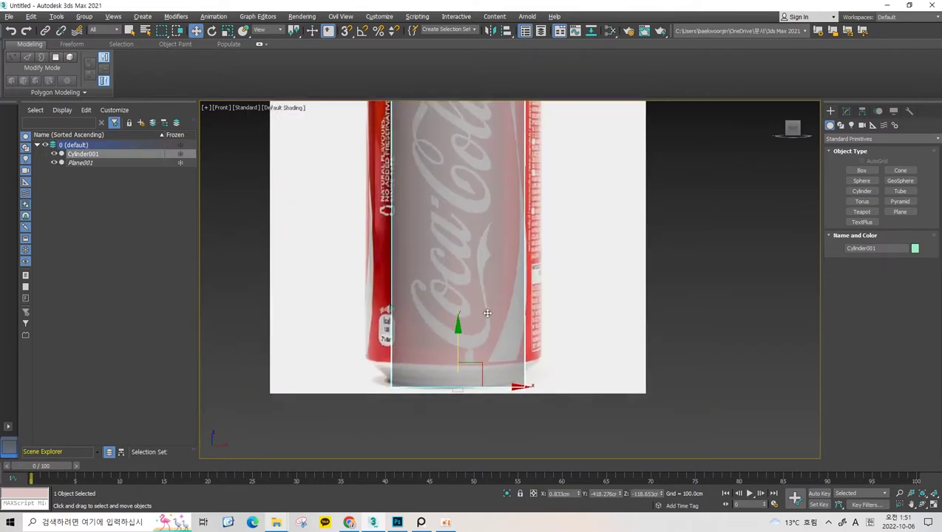
scroll(424, 405, up, 2)
middle_drag(440, 370, 429, 387)
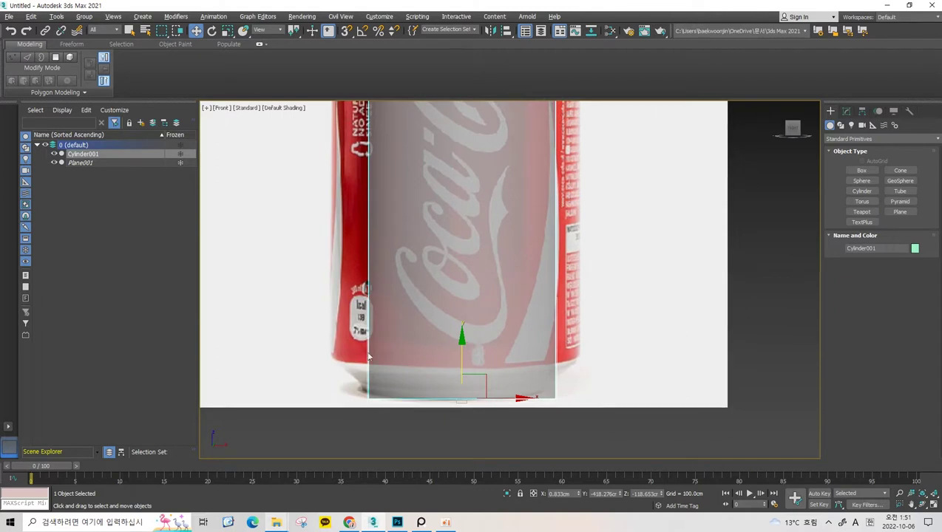
middle_drag(600, 346, 596, 362)
scroll(503, 266, down, 2)
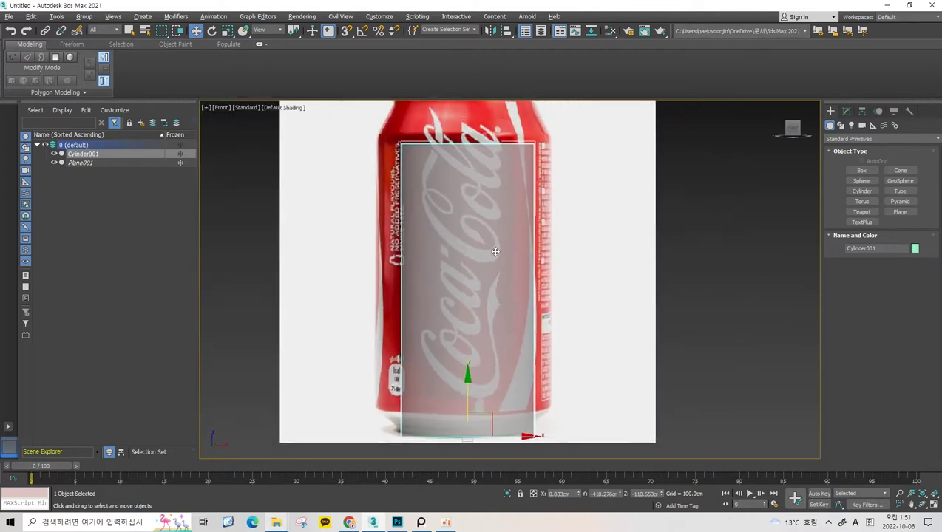
- Convert Cylinder001 to an Editable Poly and frame the whole can in front view
right_click(495, 182)
mouse_move(534, 279)
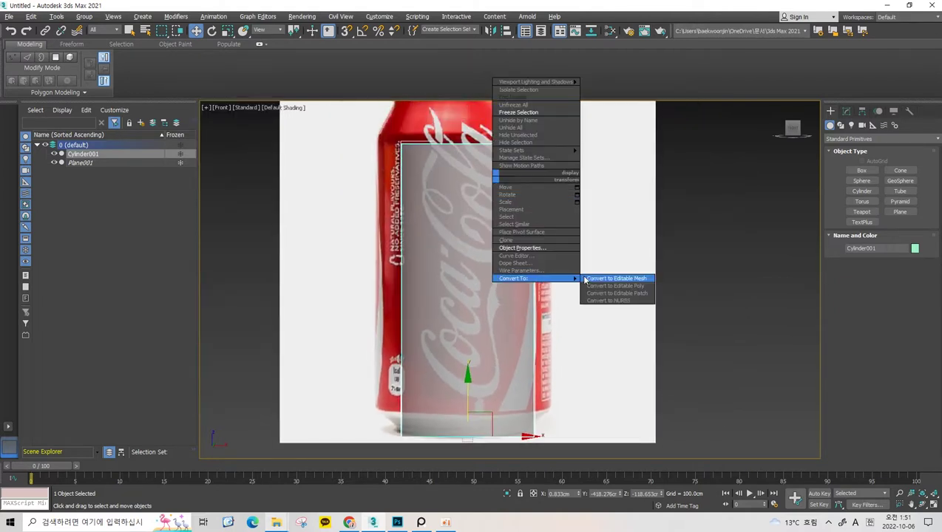
click(612, 285)
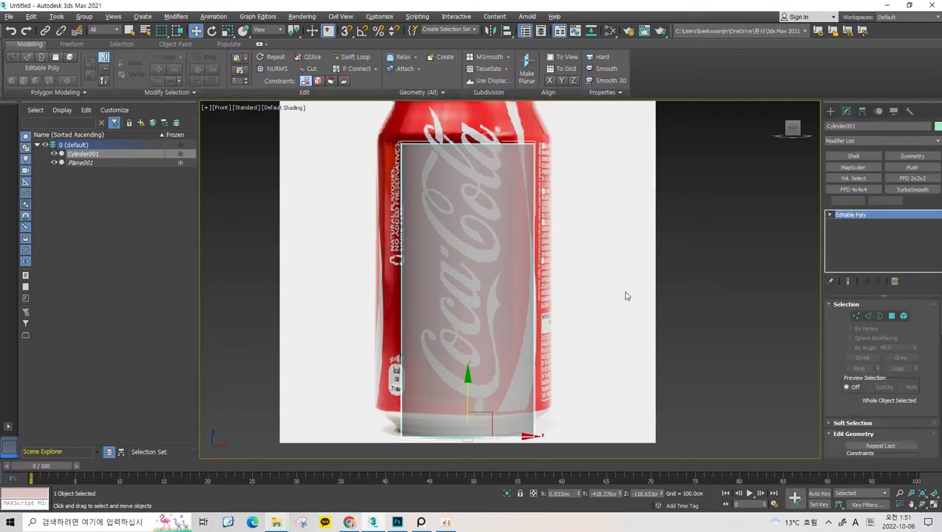
middle_drag(629, 299, 530, 284)
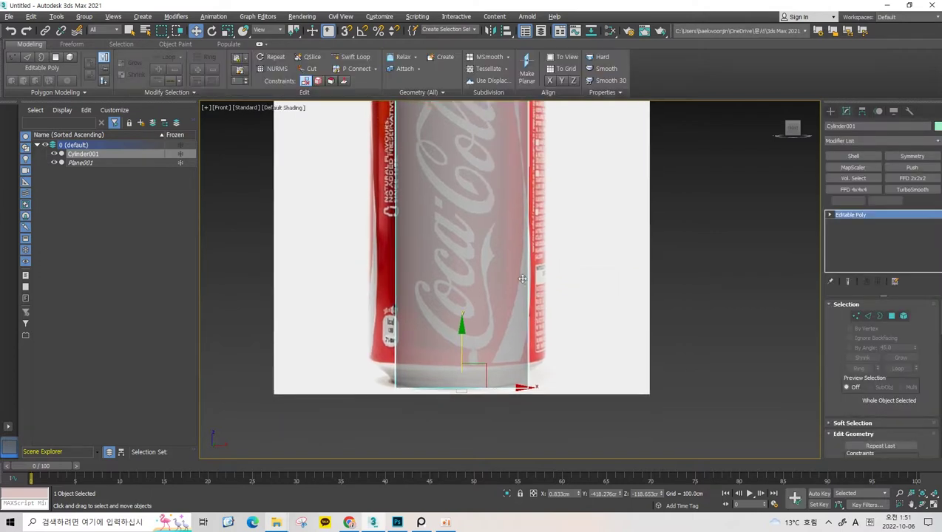
mouse_move(482, 318)
middle_down()
mouse_move(513, 325)
mouse_move(526, 276)
mouse_move(526, 320)
mouse_move(548, 369)
mouse_move(527, 316)
middle_up()
mouse_move(487, 351)
middle_down()
mouse_move(479, 302)
mouse_move(489, 356)
middle_up()
middle_drag(462, 198, 465, 219)
middle_drag(492, 292, 506, 307)
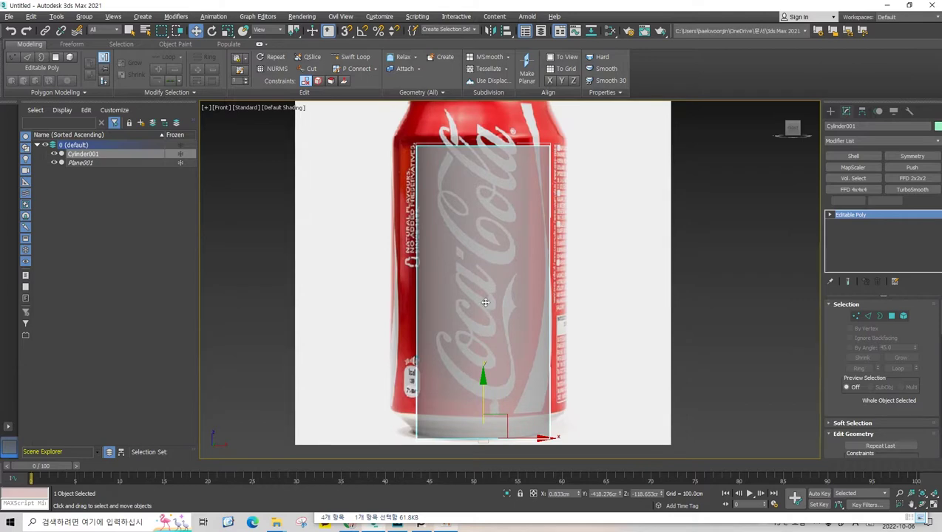
middle_drag(530, 206, 531, 274)
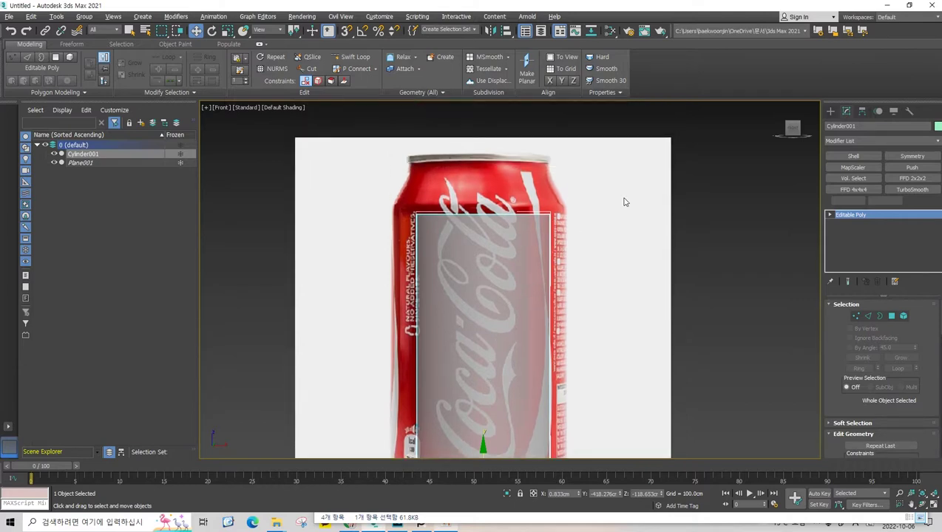
- In Vertex mode, raise the cylinder's top ring of vertices toward the can's top
key(1)
drag(623, 205, 392, 222)
middle_drag(457, 204, 457, 182)
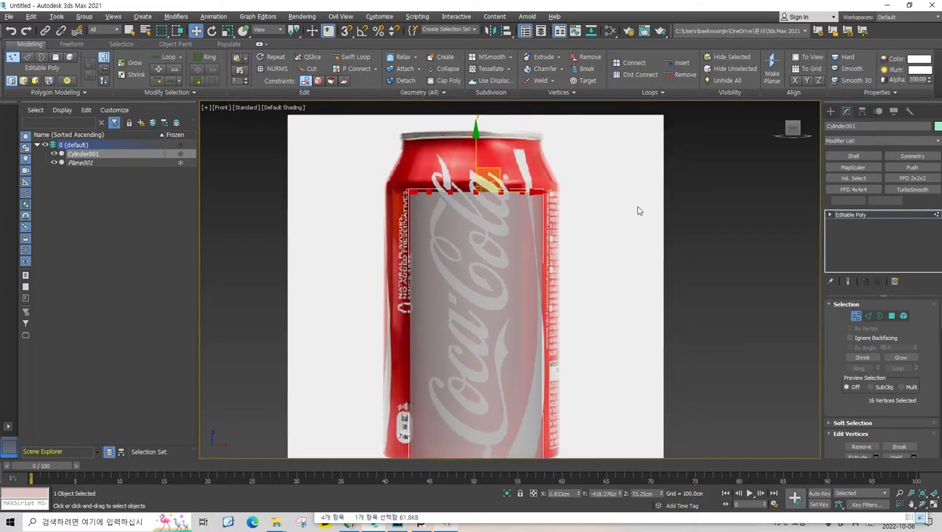
middle_drag(477, 126, 480, 166)
scroll(477, 190, up, 2)
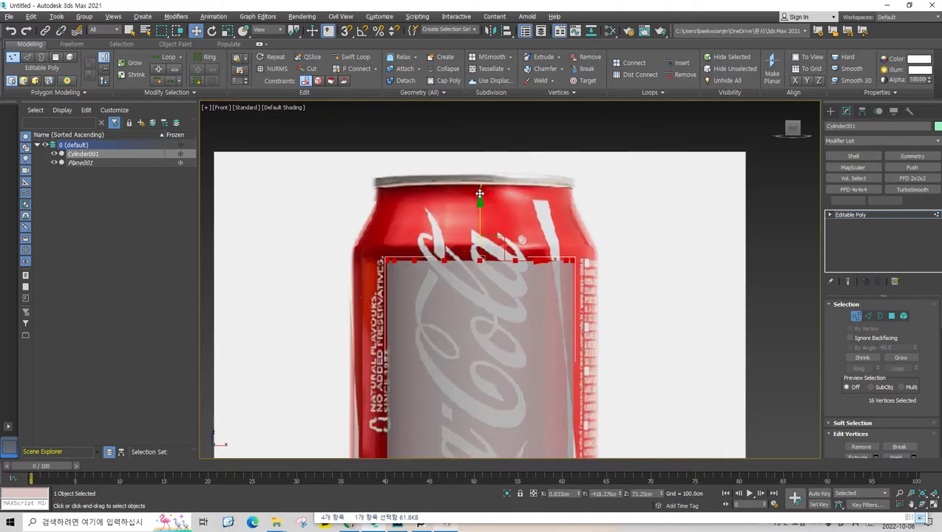
drag(479, 196, 490, 116)
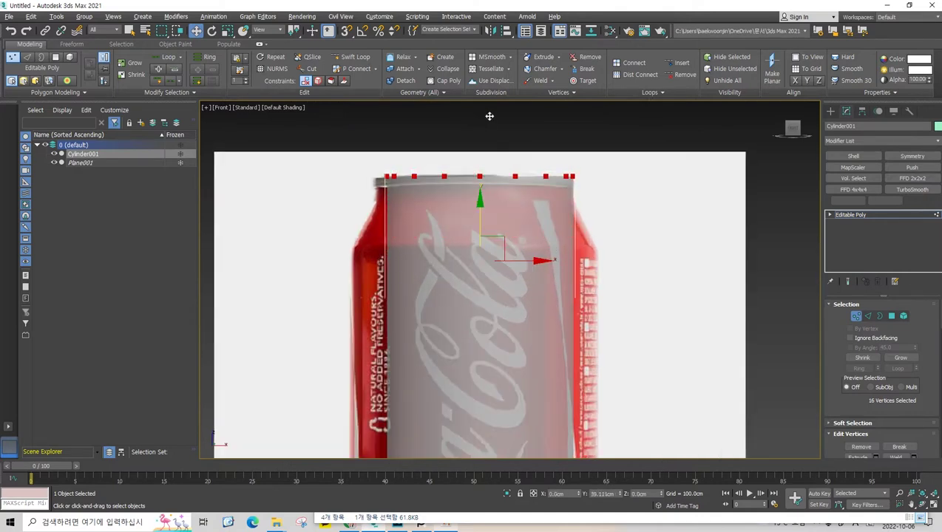
scroll(507, 231, down, 5)
scroll(506, 232, down, 2)
- Scale all the cylinder's vertices up to the can's size
click(578, 196)
scroll(506, 234, up, 5)
middle_drag(507, 234, 484, 193)
scroll(483, 218, down, 4)
scroll(505, 197, up, 4)
scroll(586, 165, down, 4)
drag(586, 166, 437, 392)
scroll(503, 312, up, 4)
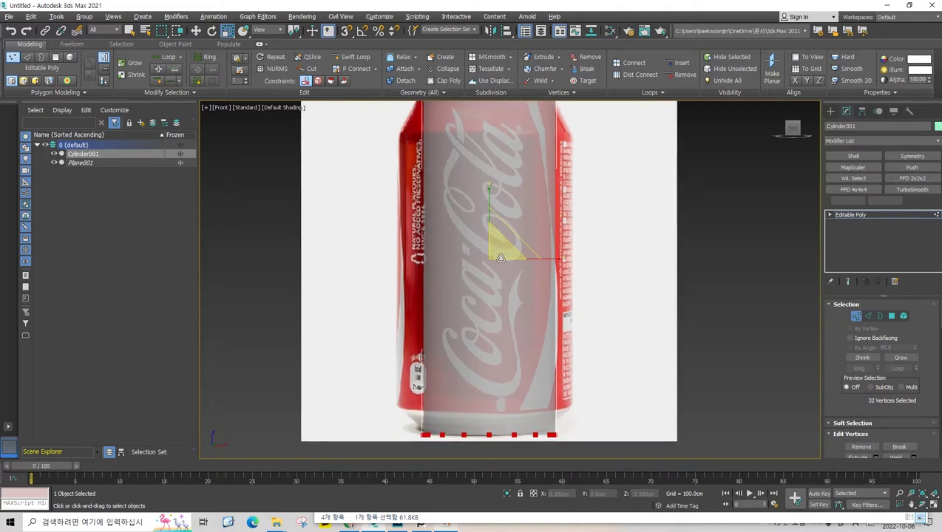
scroll(501, 258, down, 2)
drag(502, 260, 489, 243)
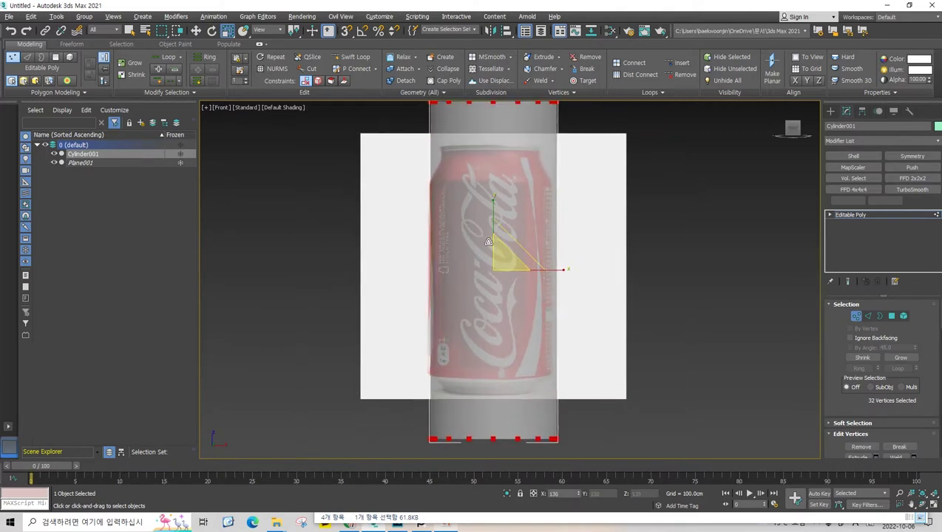
- Align the top vertex row with the can's top edge and the bottom row with its base
key(w)
middle_drag(590, 148, 589, 194)
drag(590, 128, 406, 195)
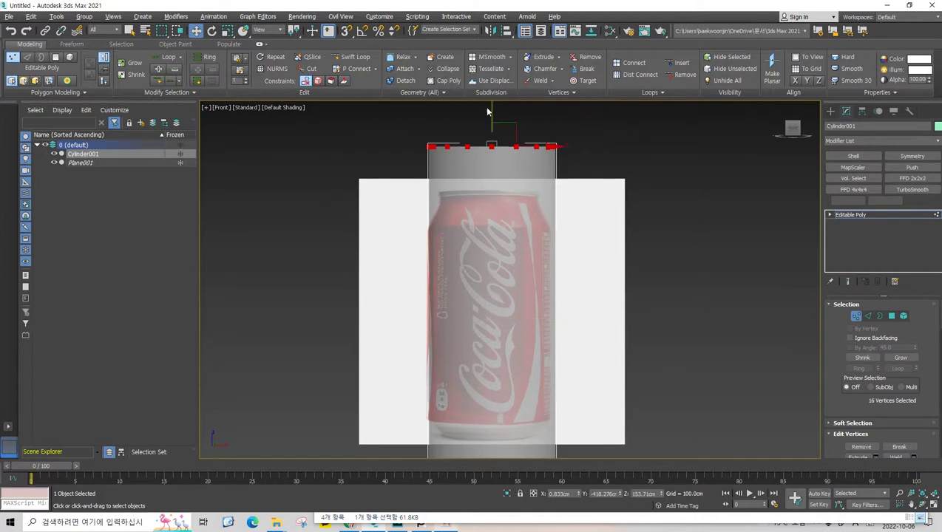
drag(492, 106, 492, 148)
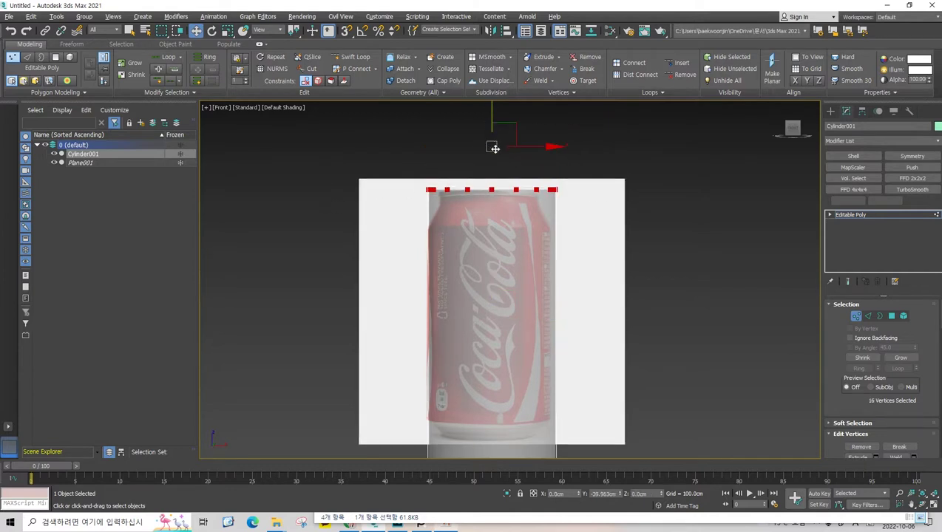
middle_drag(517, 224, 510, 85)
drag(636, 211, 378, 411)
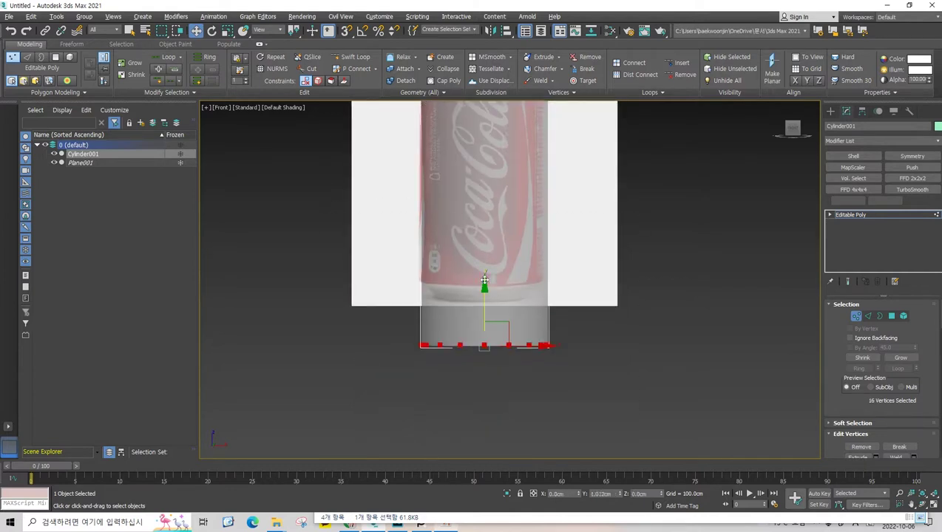
drag(484, 287, 485, 249)
scroll(473, 263, up, 3)
middle_drag(473, 264, 480, 367)
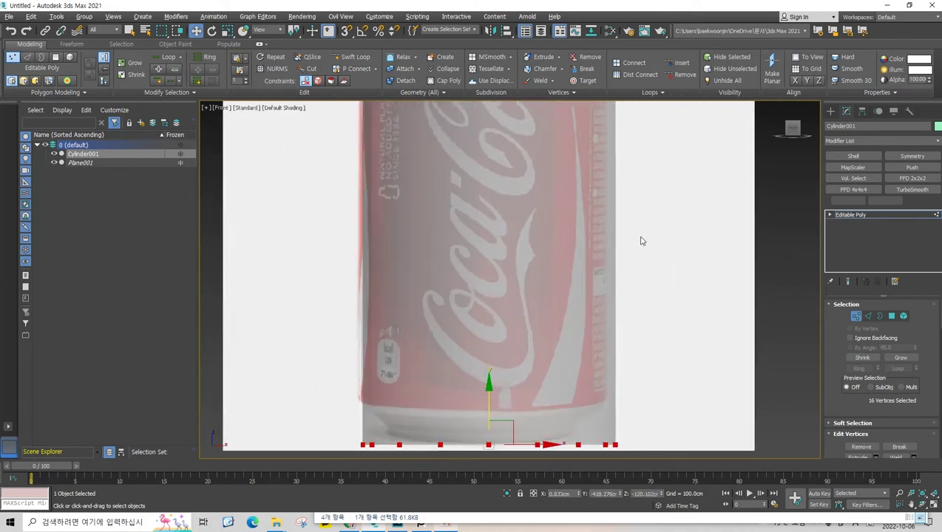
- Reselect all the cylinder's vertices in the front view
click(642, 241)
scroll(642, 242, down, 3)
middle_drag(601, 328, 573, 233)
drag(582, 164, 347, 421)
click(574, 273)
mouse_move(547, 251)
middle_down()
mouse_move(557, 288)
mouse_move(464, 275)
middle_up()
key(ctrl+a)
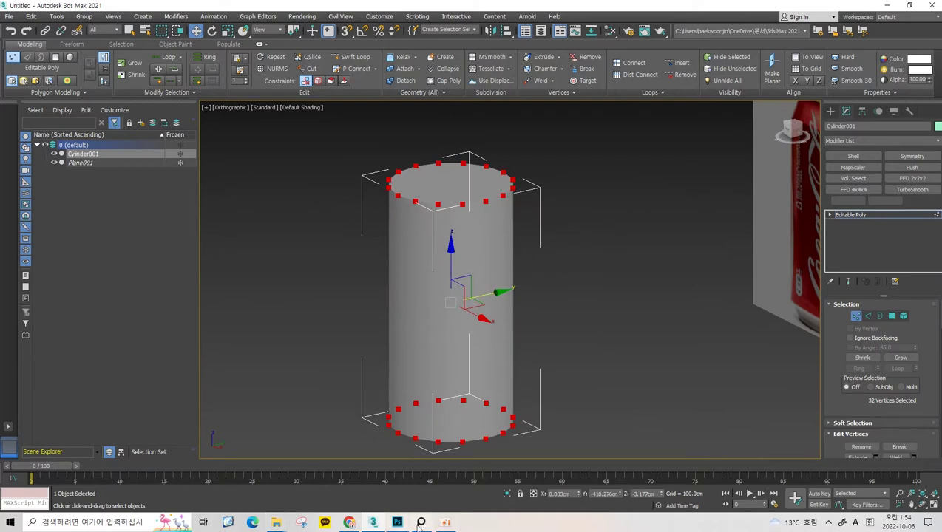
- Check the Coca-Cola reference images, then return to the front view and clear the selection
click(421, 522)
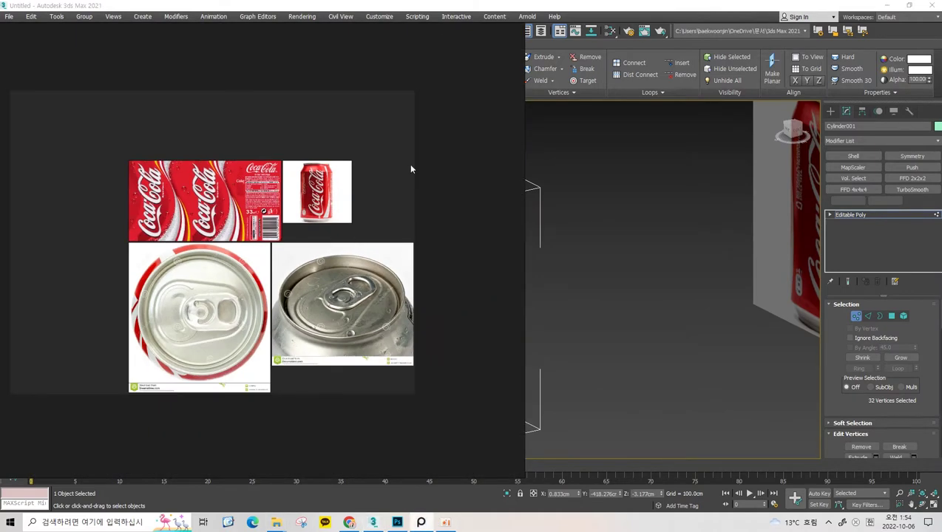
middle_click(552, 233)
alt+middle_drag(552, 234, 602, 221)
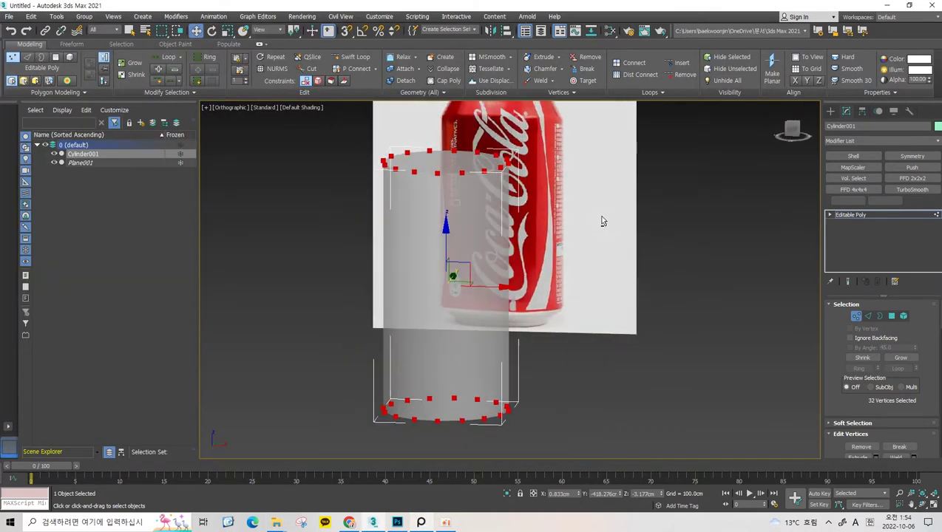
key(f)
scroll(616, 217, up, 2)
click(576, 257)
scroll(608, 171, down, 3)
drag(607, 171, 442, 399)
scroll(592, 245, up, 2)
mouse_move(588, 258)
middle_down()
mouse_move(583, 241)
mouse_move(452, 255)
mouse_move(547, 219)
mouse_move(499, 254)
middle_up()
click(588, 233)
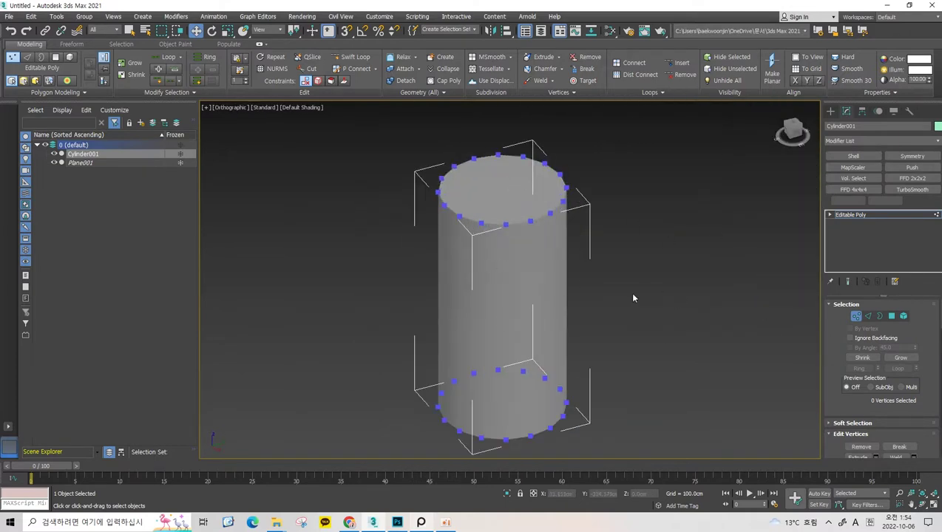
key(shift+z)
key(shift+z)
key(shift+z)
key(shift+z)
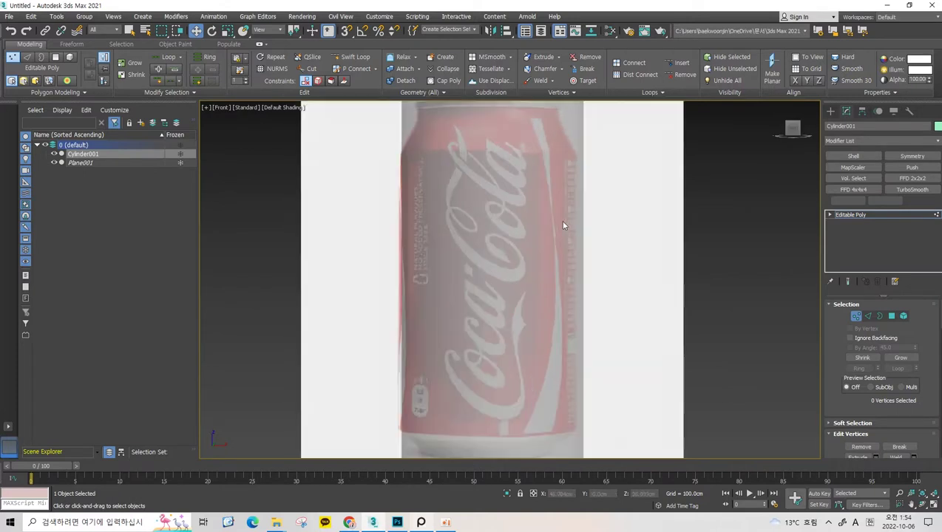
key(shift+z)
key(shift+z)
key(shift+z)
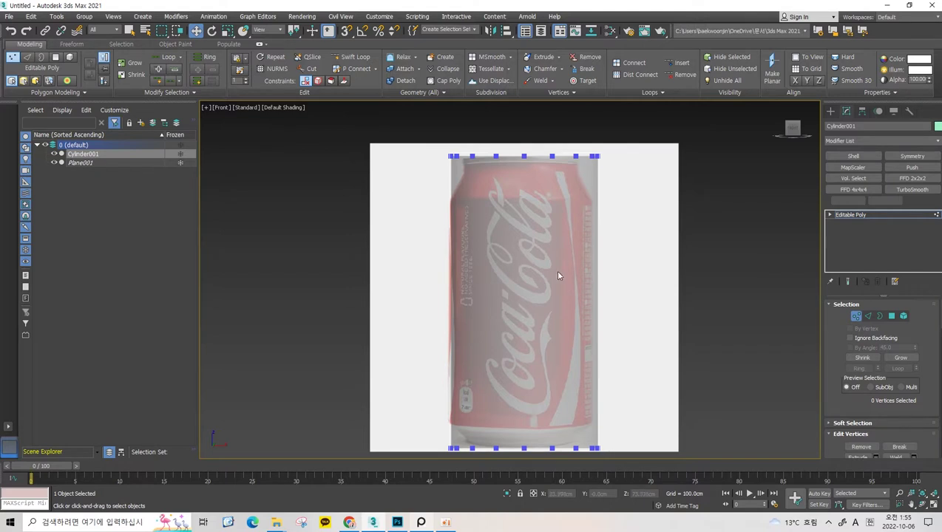
- Insert a Swift Loop edge loop just below the can's shoulder
scroll(532, 229, up, 1)
scroll(512, 178, up, 1)
scroll(514, 163, up, 2)
middle_drag(513, 164, 508, 164)
click(360, 58)
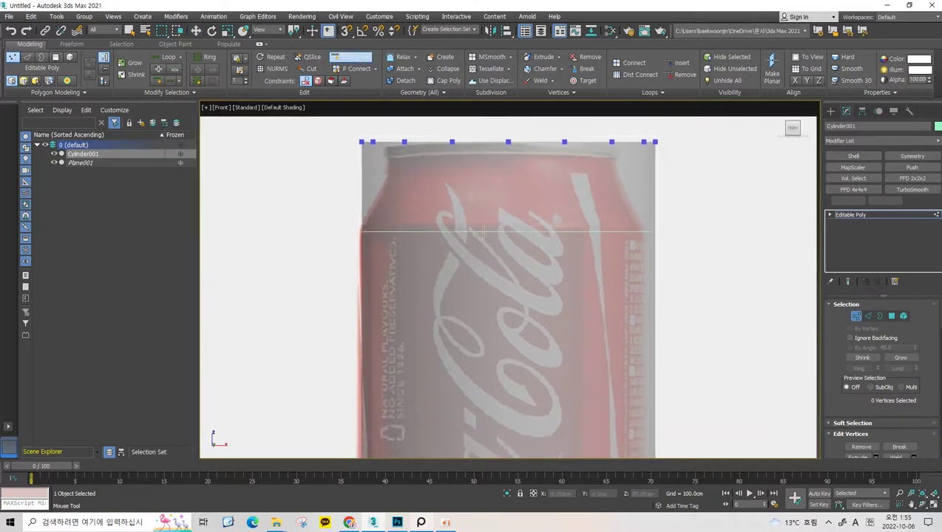
scroll(473, 226, down, 3)
middle_drag(489, 355, 477, 259)
scroll(477, 259, up, 3)
scroll(473, 255, down, 1)
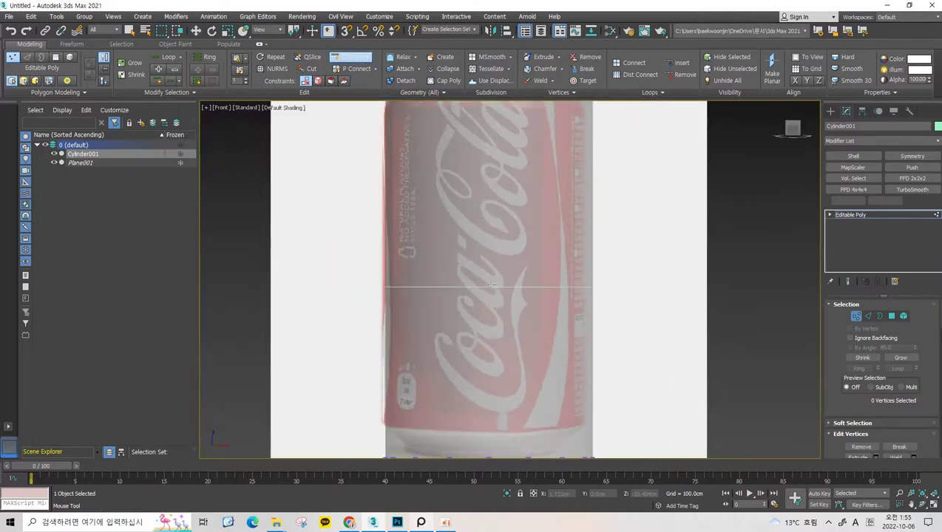
middle_drag(462, 148, 459, 248)
scroll(458, 248, up, 1)
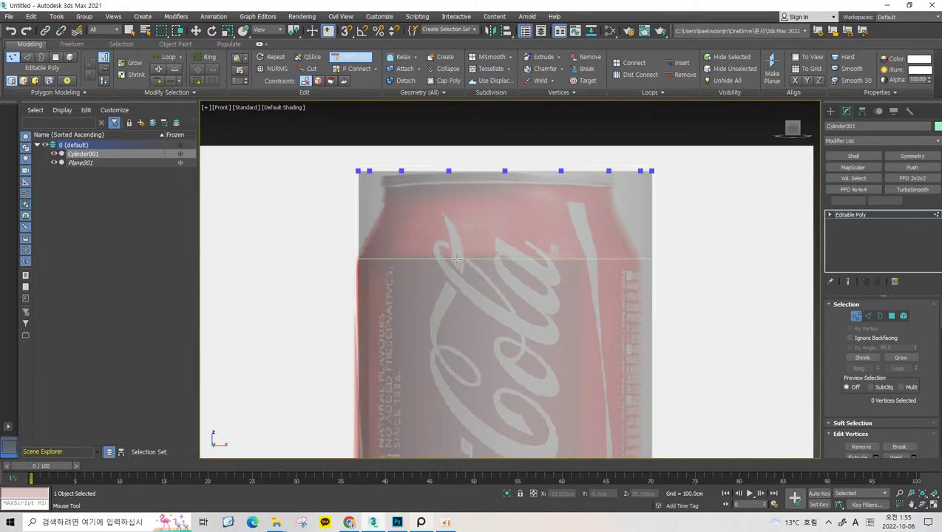
click(414, 260)
- Add a second edge loop near the can's base
scroll(418, 264, down, 1)
middle_drag(418, 264, 425, 111)
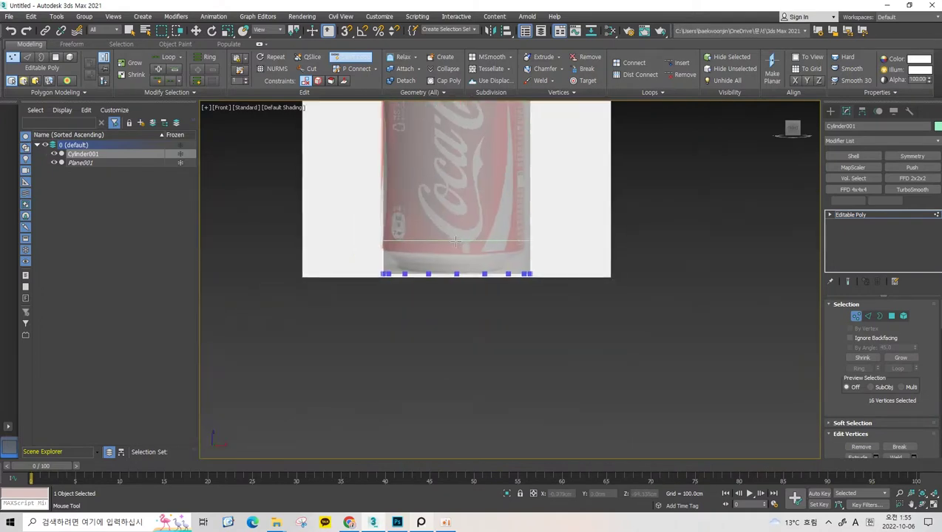
scroll(432, 256, up, 1)
click(432, 256)
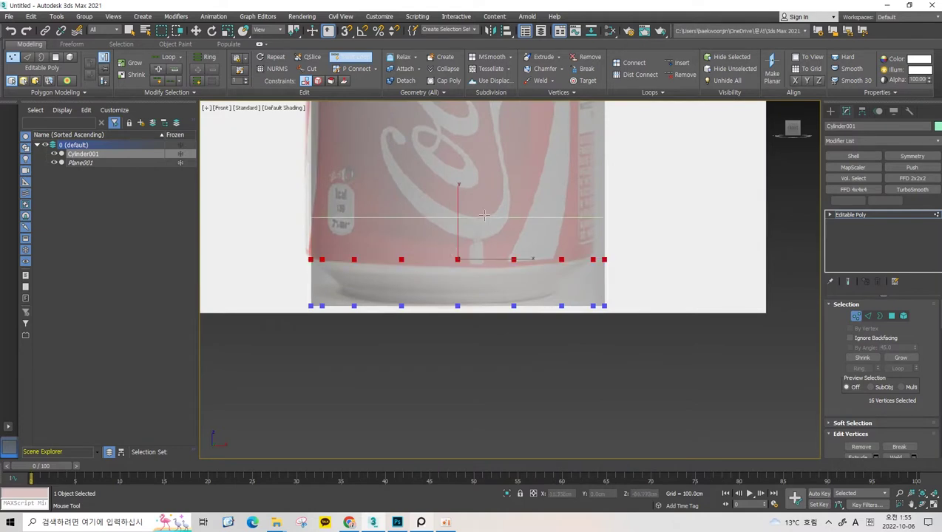
middle_drag(432, 257, 432, 334)
scroll(494, 283, down, 4)
scroll(495, 283, up, 2)
mouse_move(492, 244)
middle_down()
mouse_move(563, 188)
mouse_move(566, 227)
middle_up()
- Turn on Edged Faces and select the bottom ring of vertices
key(w)
key(F4)
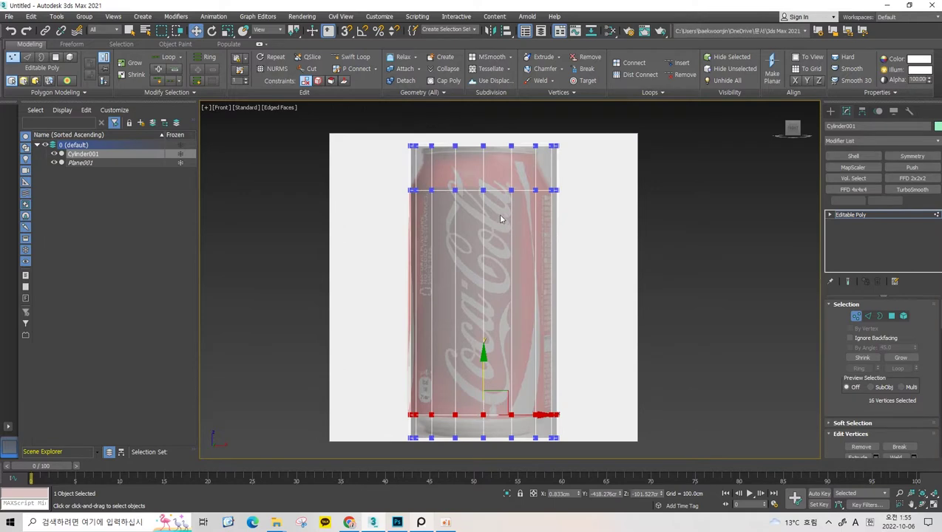
scroll(500, 219, up, 2)
middle_drag(500, 219, 500, 66)
key(2)
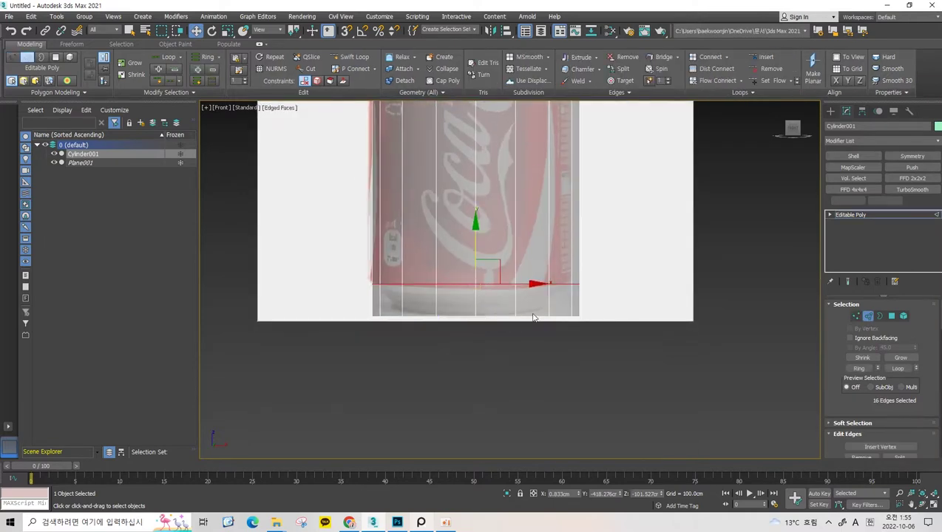
key(1)
drag(625, 295, 379, 383)
scroll(459, 325, up, 2)
drag(692, 305, 244, 399)
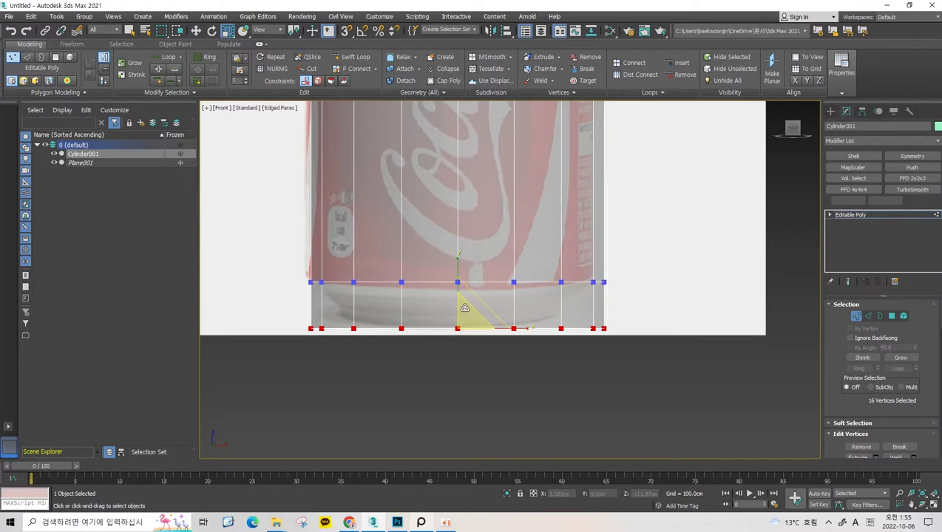
- Scale the bottom vertex ring inward to taper the base, then raise it slightly
drag(465, 307, 476, 340)
drag(473, 328, 465, 313)
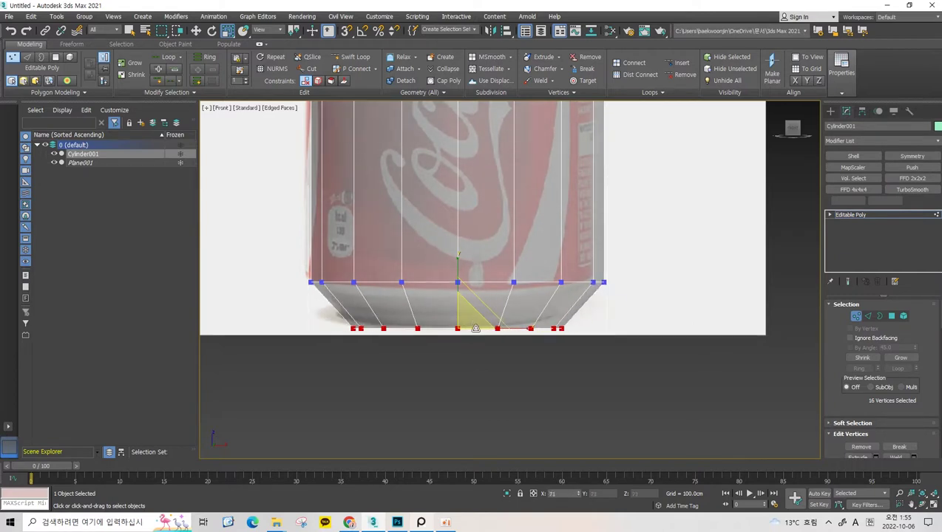
key(w)
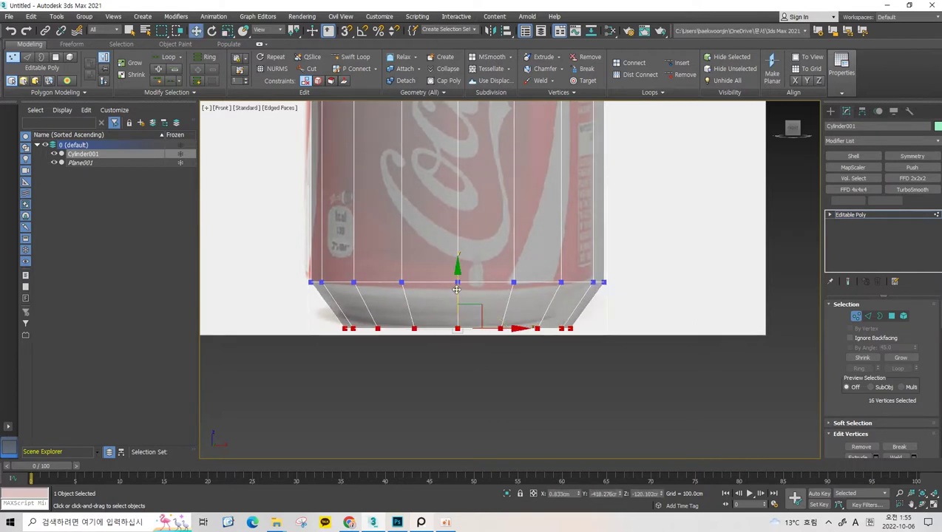
drag(456, 289, 456, 286)
- Select the top ring of vertices for scaling
scroll(510, 224, down, 5)
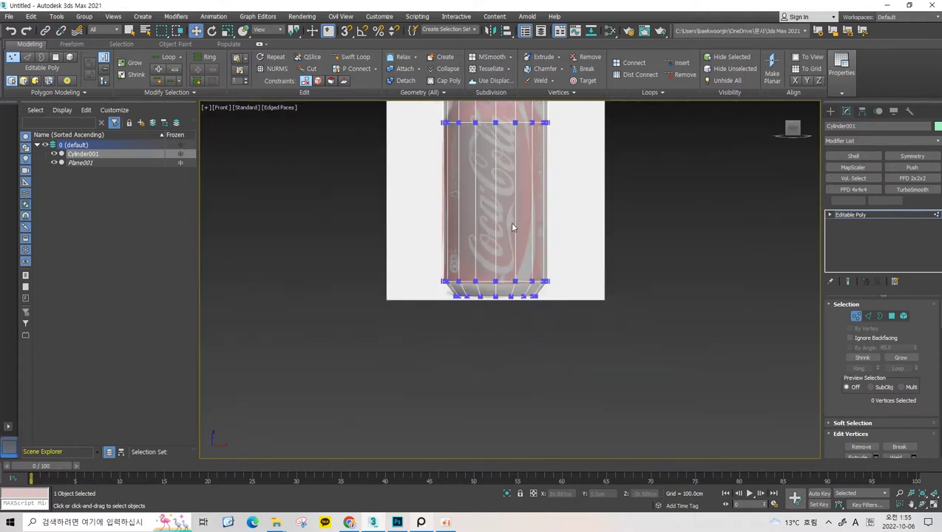
scroll(513, 153, up, 5)
mouse_move(639, 164)
mouse_down()
mouse_move(483, 243)
mouse_move(489, 237)
mouse_move(471, 214)
mouse_up()
scroll(526, 194, up, 2)
key(r)
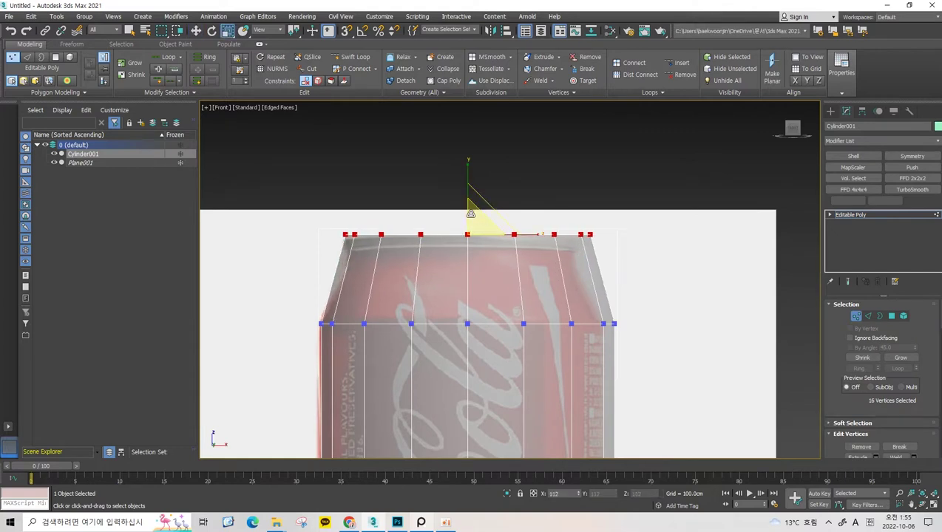
- Raise the top vertex ring slightly, deselect it and frame the whole can
key(w)
drag(468, 182, 469, 181)
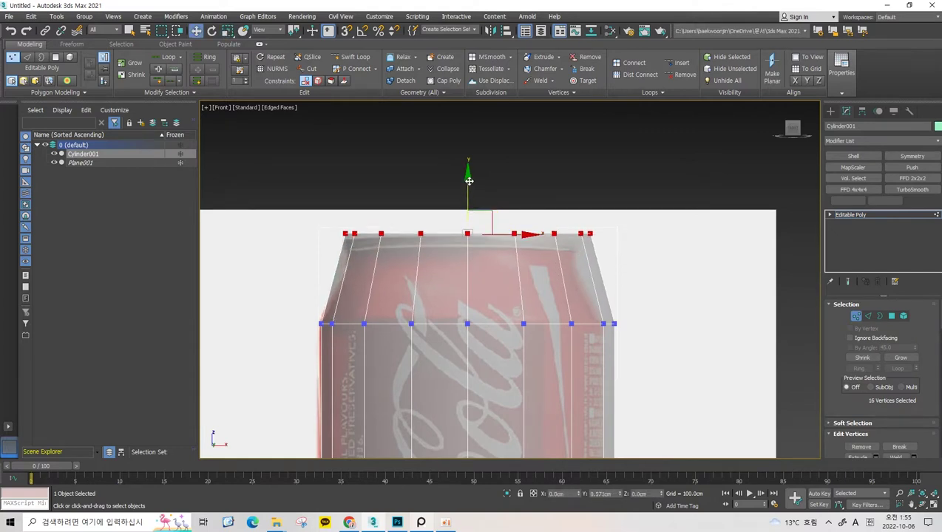
click(526, 179)
scroll(534, 287, down, 3)
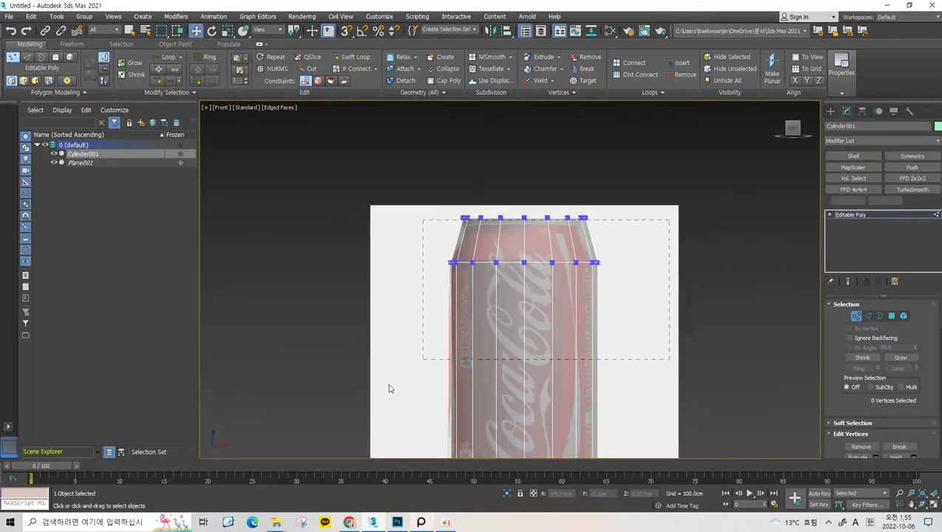
scroll(679, 282, down, 3)
key(z)
- Insert a Swift Loop just below the can's top rim and deselect its vertices
middle_drag(697, 278, 697, 305)
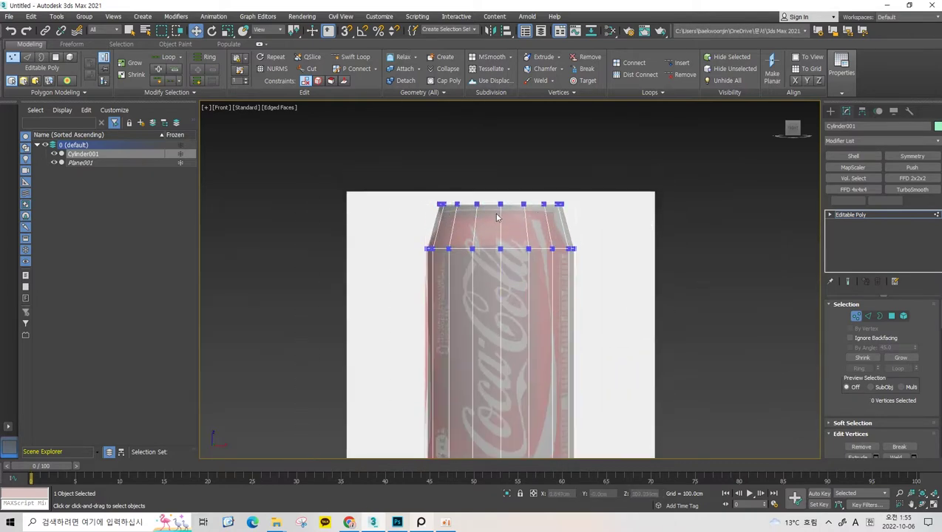
scroll(510, 206, up, 3)
click(351, 57)
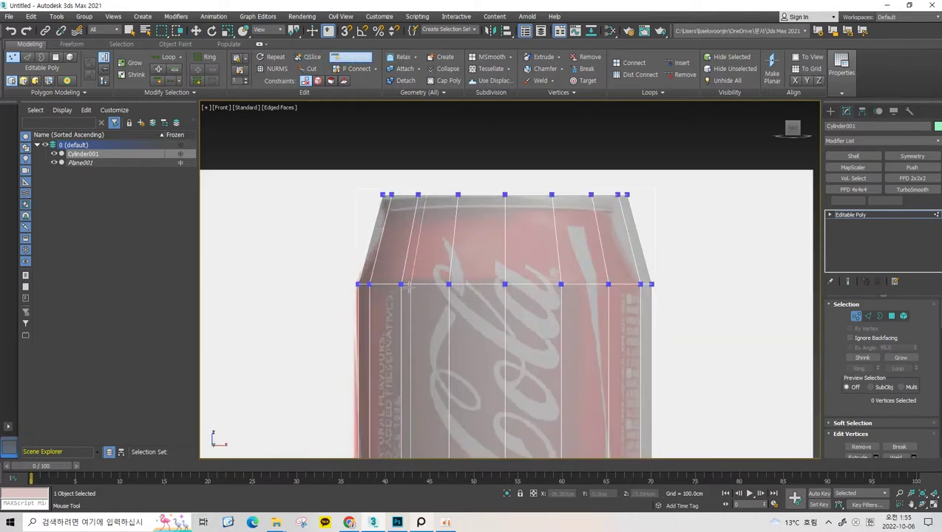
scroll(445, 247, down, 1)
scroll(445, 247, up, 1)
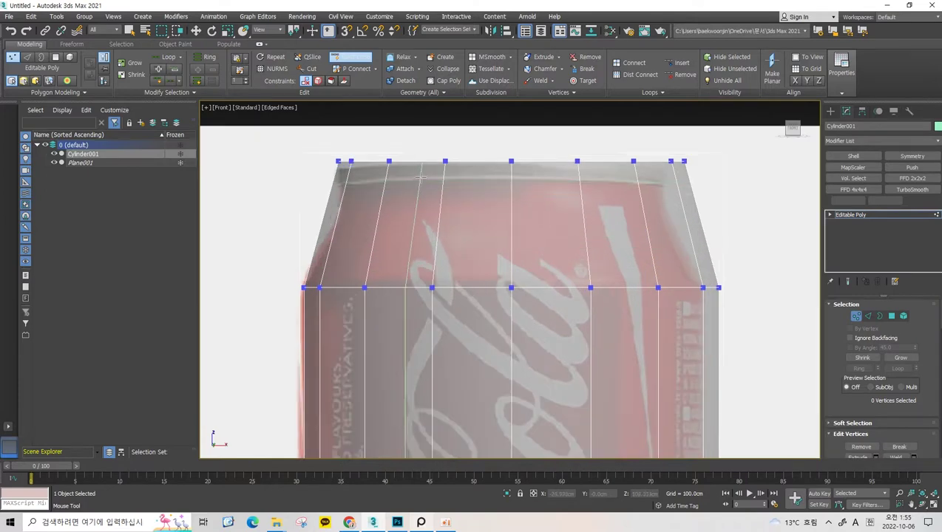
click(585, 180)
middle_drag(711, 199, 695, 221)
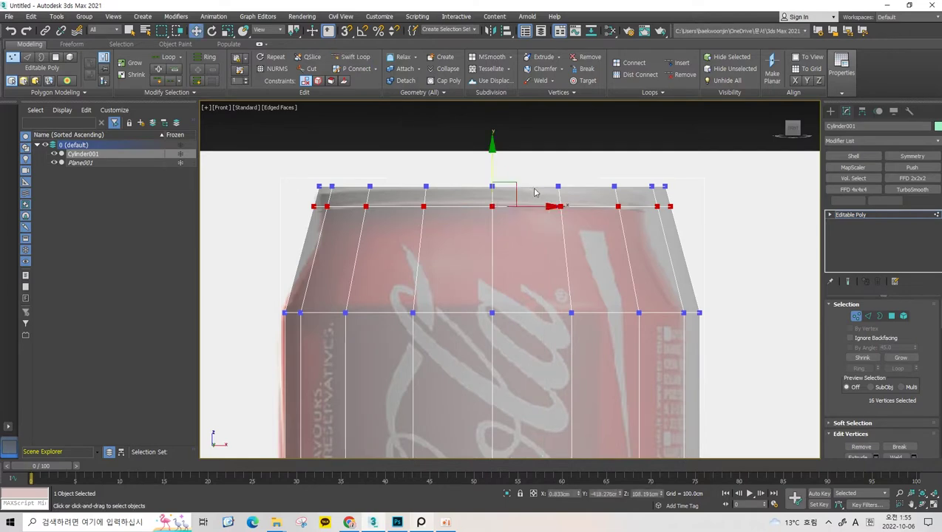
click(253, 237)
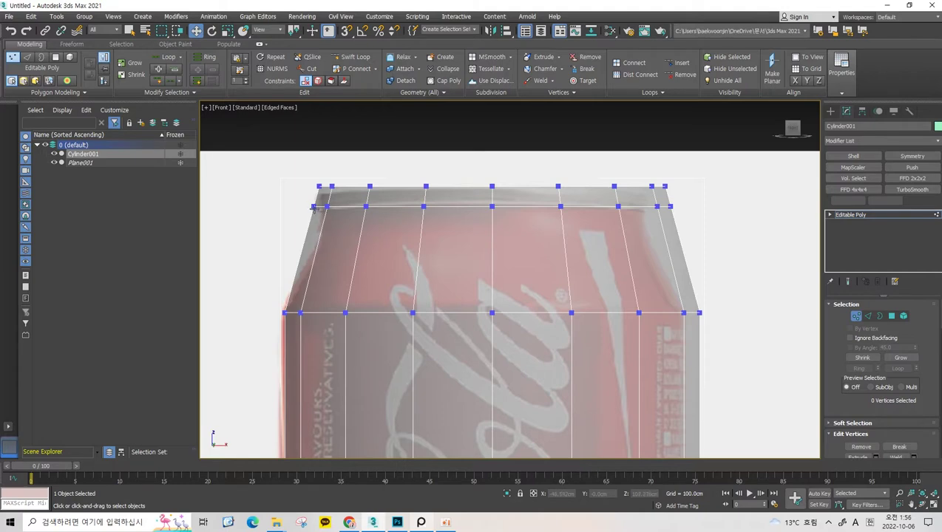
- Add an edge loop across the middle of the shoulder and scale it inward
middle_drag(343, 240, 334, 185)
click(350, 57)
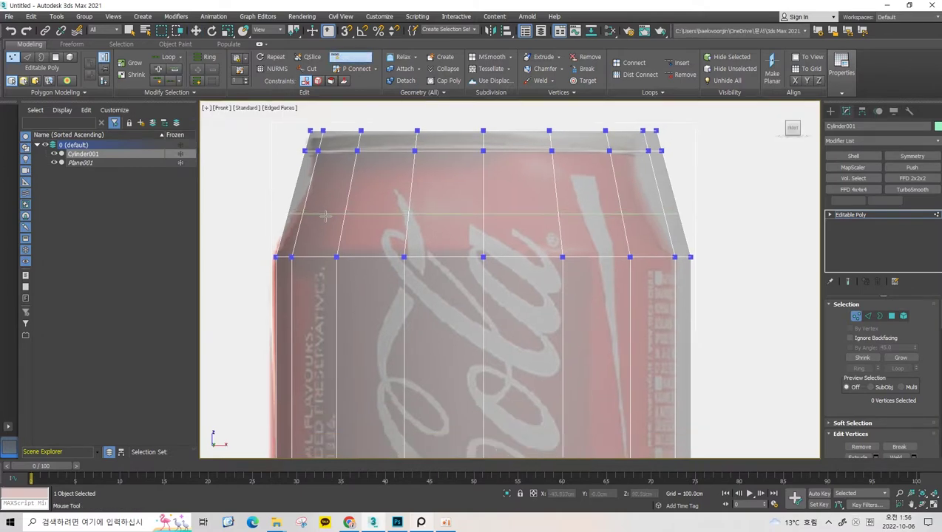
click(325, 215)
key(w)
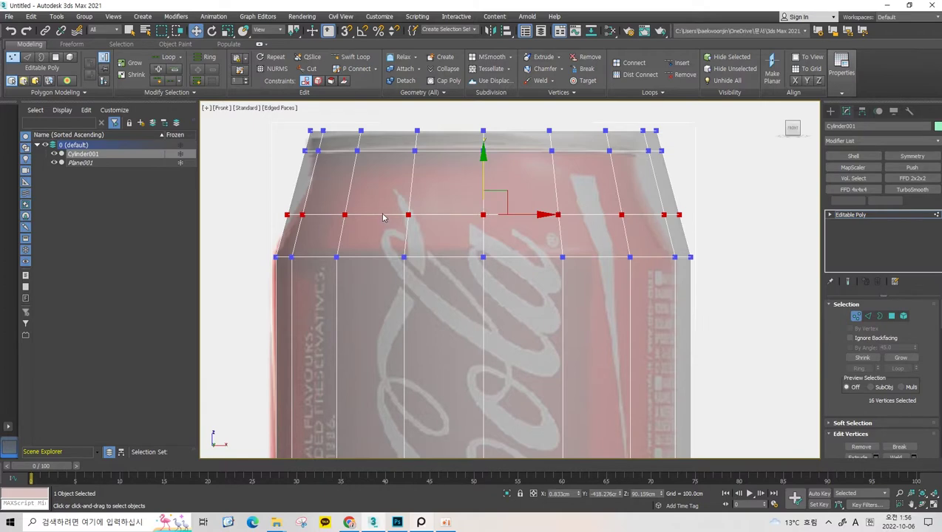
key(2)
double_click(378, 215)
key(r)
drag(492, 209, 497, 209)
click(721, 168)
- Back out of a Swift Loop attempt and reframe the view on the can's top
click(351, 57)
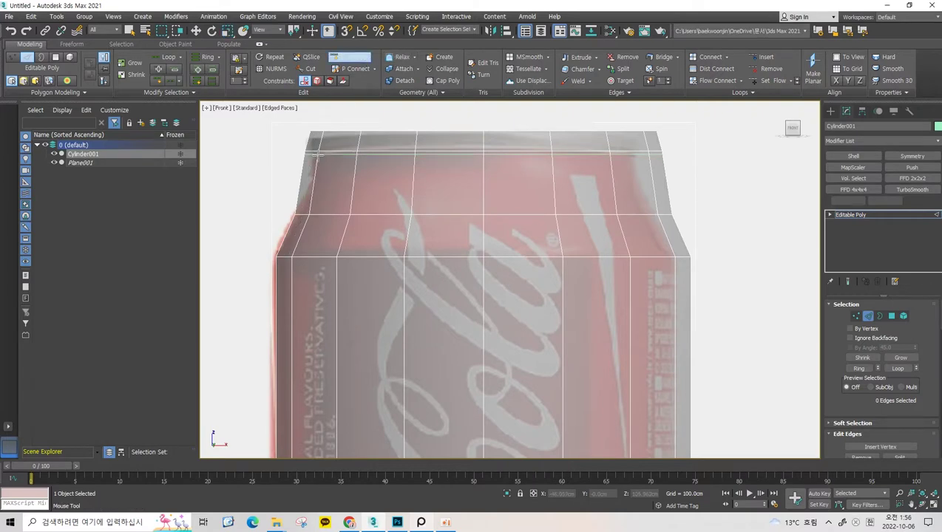
scroll(318, 154, up, 2)
scroll(355, 178, up, 2)
scroll(400, 204, down, 2)
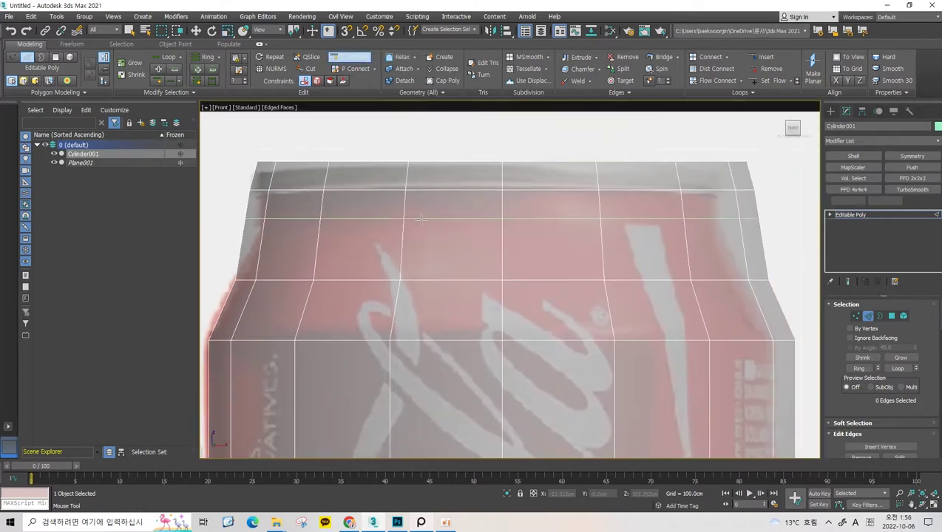
scroll(436, 244, down, 3)
key(w)
scroll(453, 262, down, 2)
scroll(447, 284, up, 4)
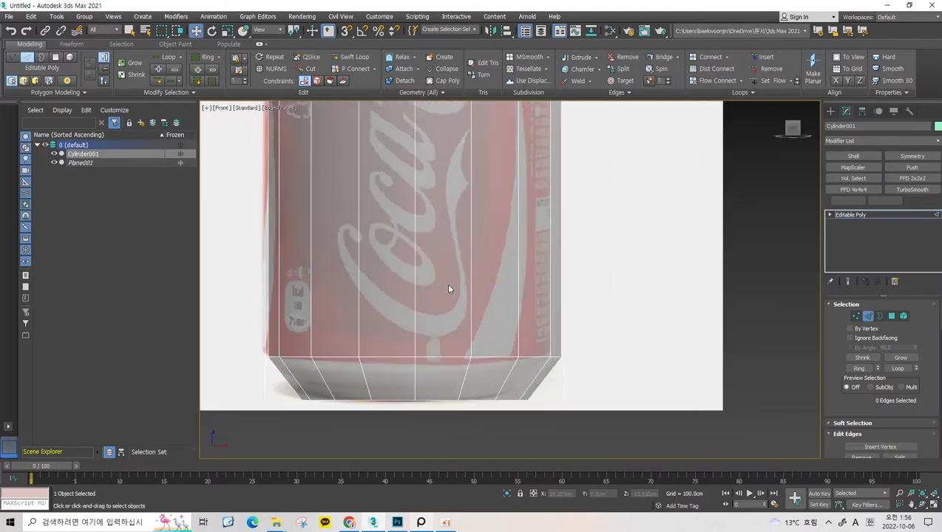
scroll(448, 289, up, 2)
scroll(389, 298, up, 1)
scroll(422, 302, down, 3)
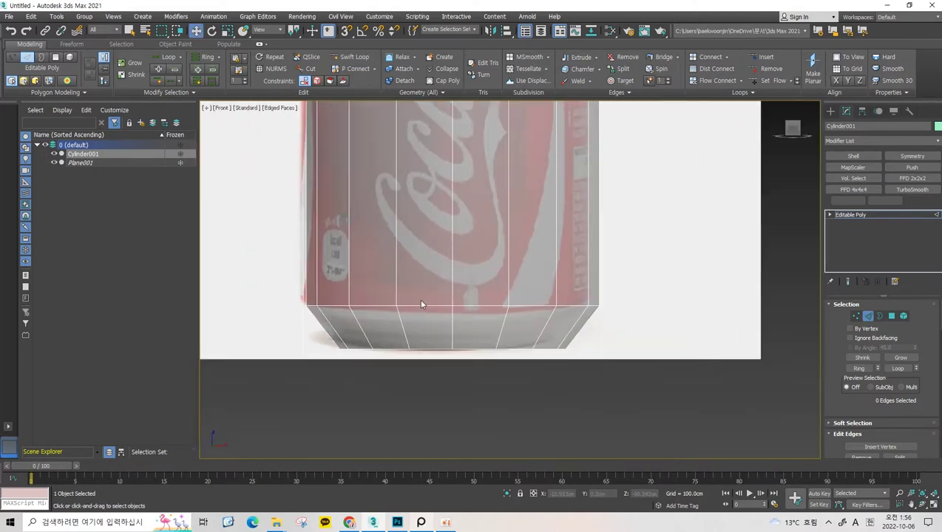
middle_drag(422, 304, 426, 323)
scroll(402, 248, up, 2)
scroll(436, 246, down, 2)
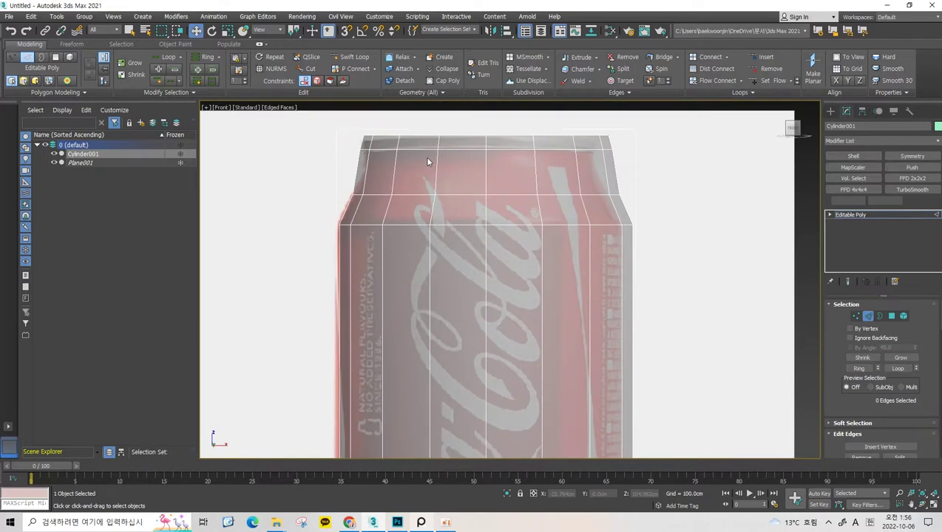
scroll(426, 161, up, 2)
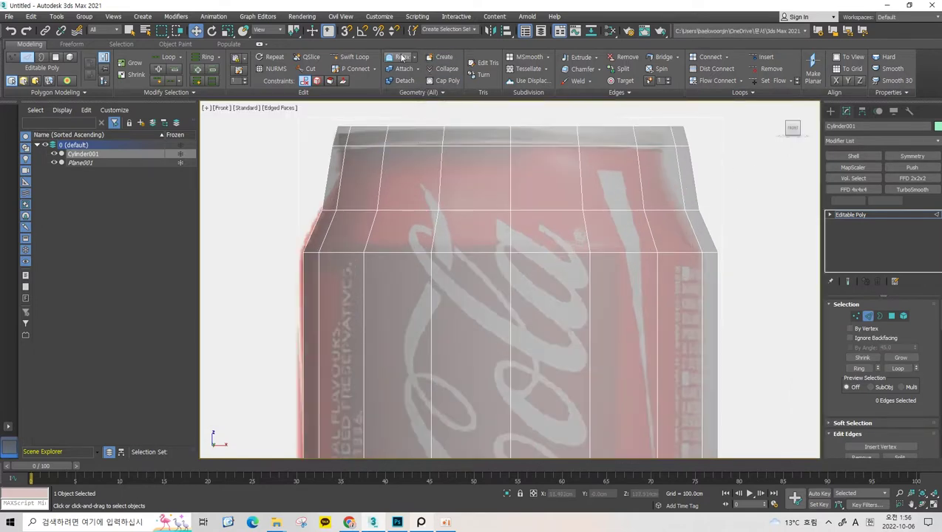
- Add an edge loop under the top and scale it into a rim lip, then bring up the reference photos
click(350, 57)
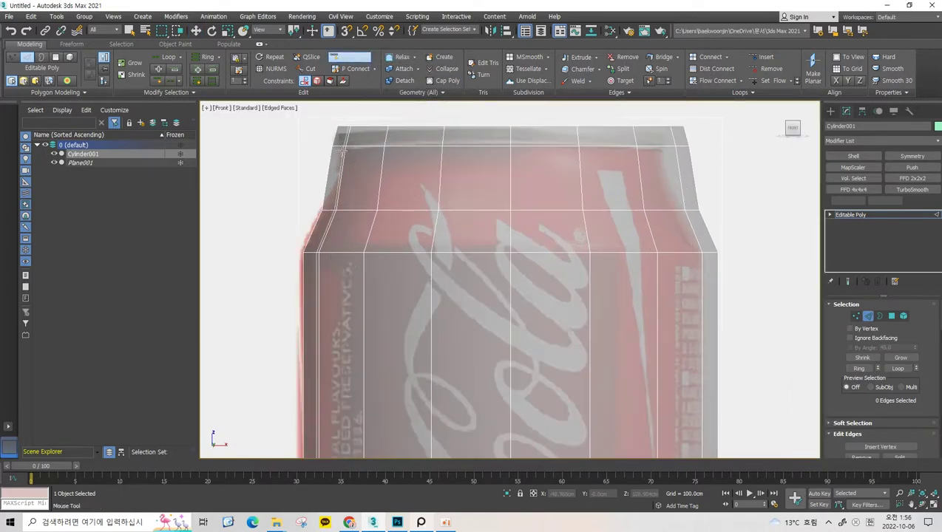
click(329, 150)
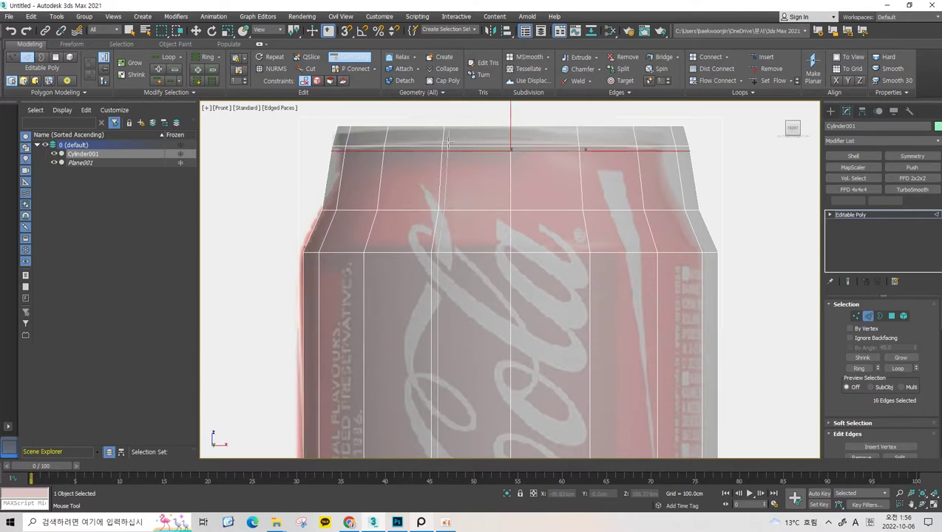
key(w)
scroll(462, 196, up, 1)
scroll(463, 196, up, 1)
key(r)
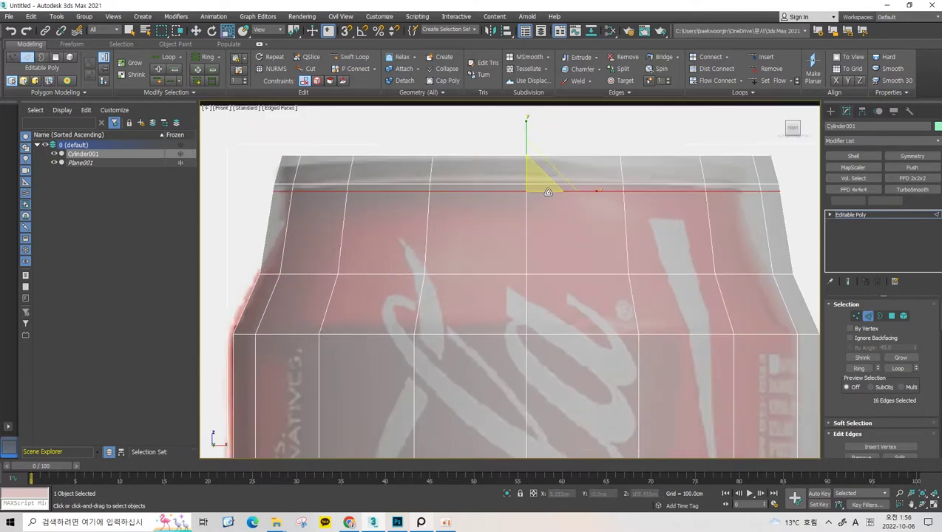
drag(540, 187, 538, 185)
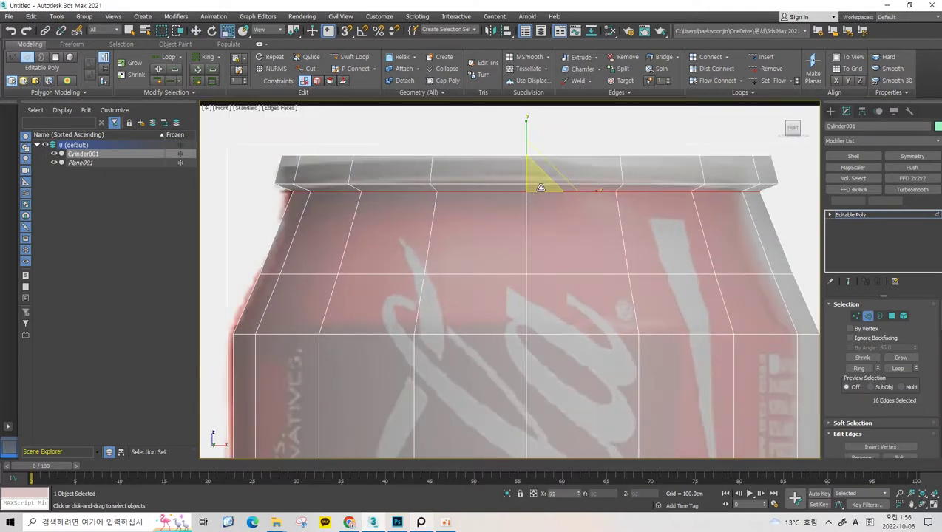
scroll(574, 215, down, 2)
scroll(574, 216, down, 1)
mouse_move(724, 158)
mouse_down()
mouse_move(372, 249)
mouse_move(713, 173)
mouse_up()
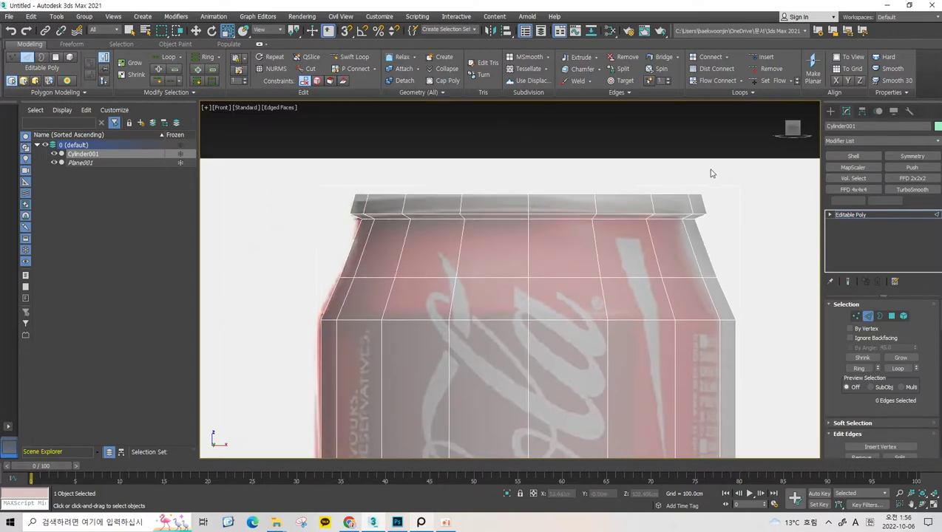
click(429, 517)
- Pan and zoom the Coca-Cola reference photo to show the can's top
scroll(308, 311, up, 3)
drag(306, 238, 309, 311)
scroll(308, 311, down, 3)
scroll(318, 222, up, 1)
scroll(332, 122, down, 1)
scroll(323, 201, up, 4)
drag(324, 253, 339, 199)
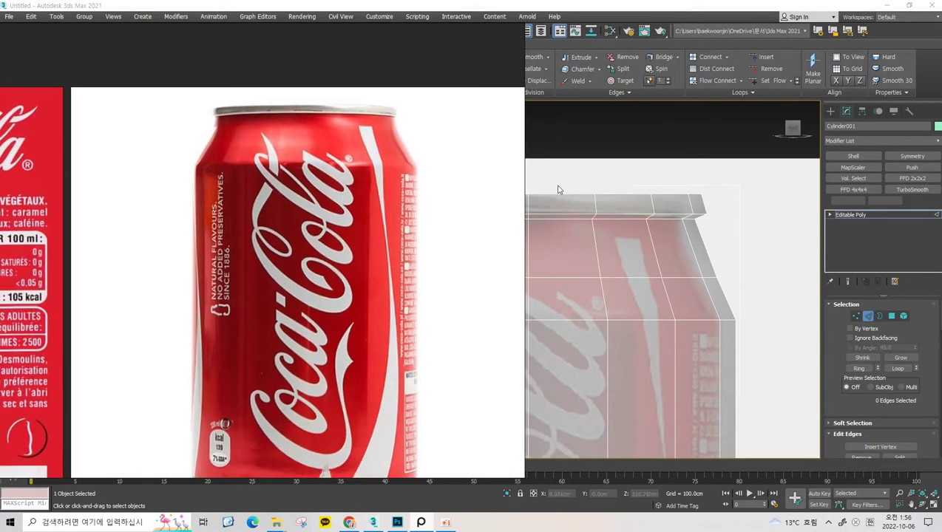
- Center and zoom the can model in the viewport to match, then leave the photo viewer
scroll(538, 180, down, 2)
mouse_move(537, 180)
middle_down()
mouse_move(689, 259)
mouse_move(604, 189)
middle_up()
scroll(616, 189, down, 1)
scroll(635, 201, down, 1)
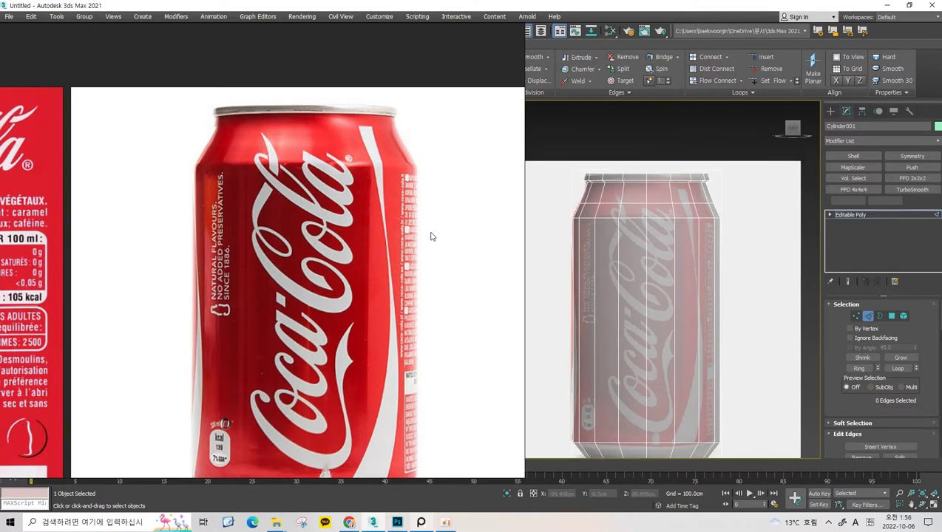
scroll(269, 195, up, 1)
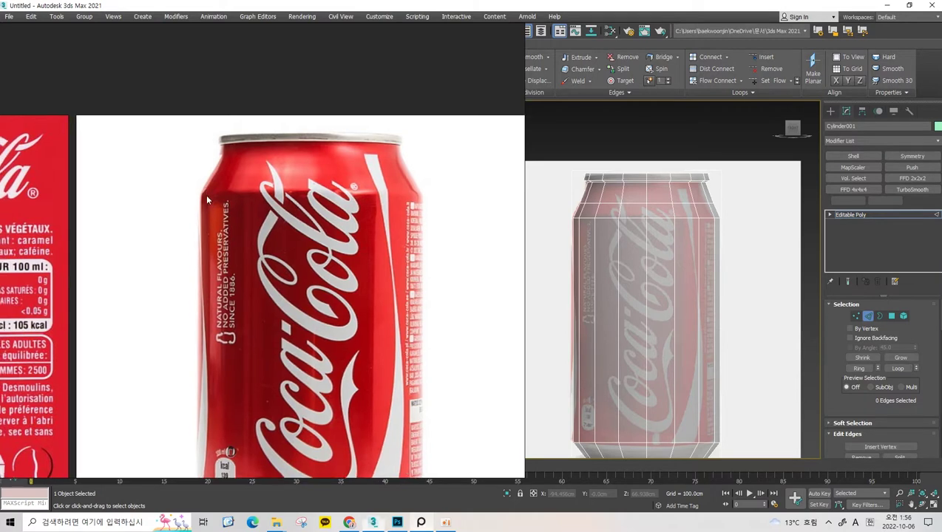
scroll(336, 222, down, 1)
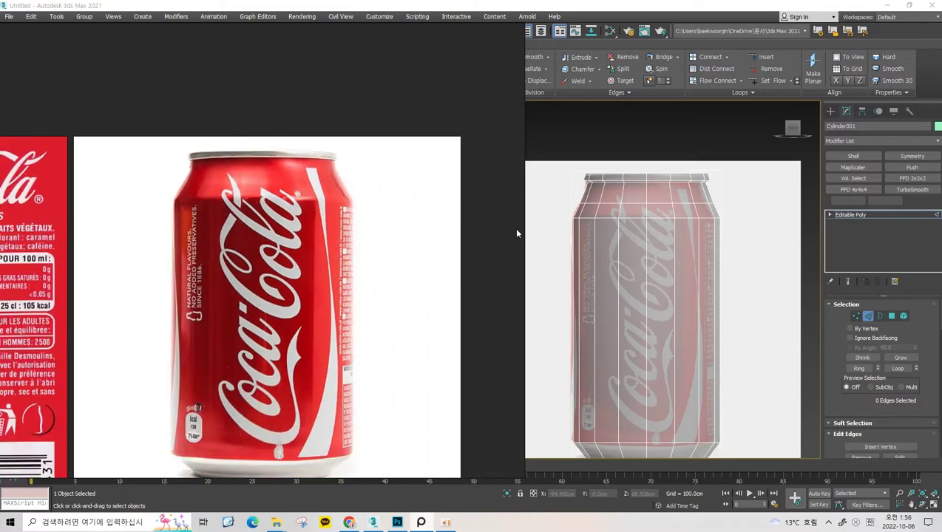
scroll(654, 263, down, 2)
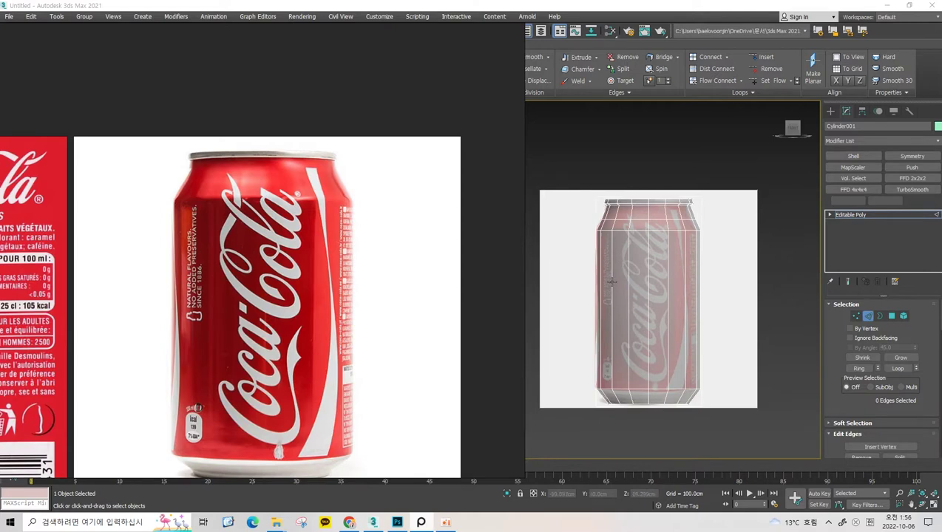
scroll(261, 266, down, 3)
scroll(260, 358, up, 1)
scroll(257, 274, up, 1)
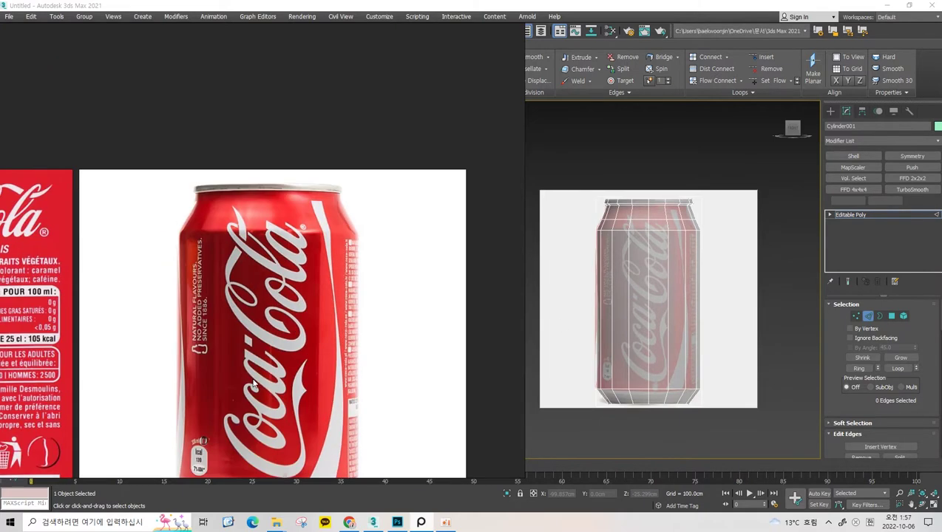
scroll(255, 188, up, 1)
scroll(551, 231, up, 3)
scroll(579, 230, up, 1)
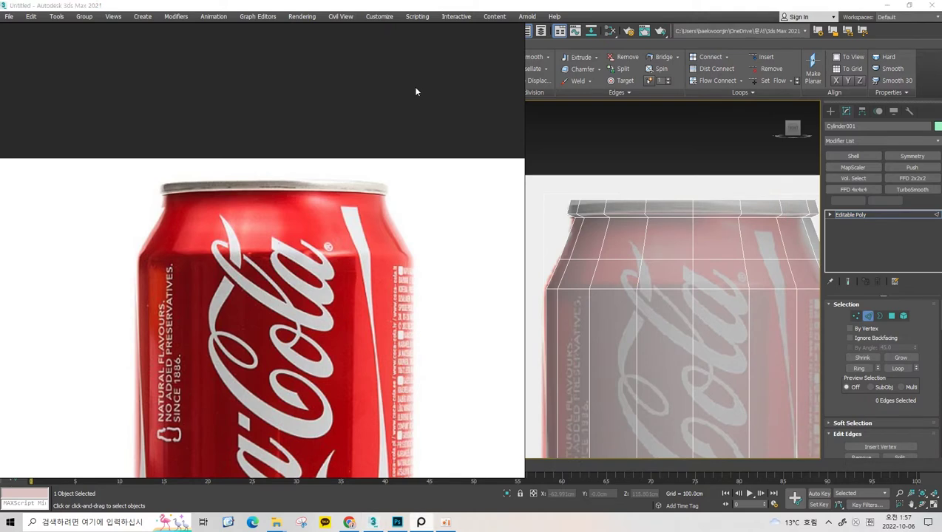
key(alt+Tab)
- Raise the top rim edge loop slightly and scale it down to 96%
middle_drag(411, 210, 459, 236)
scroll(489, 222, up, 1)
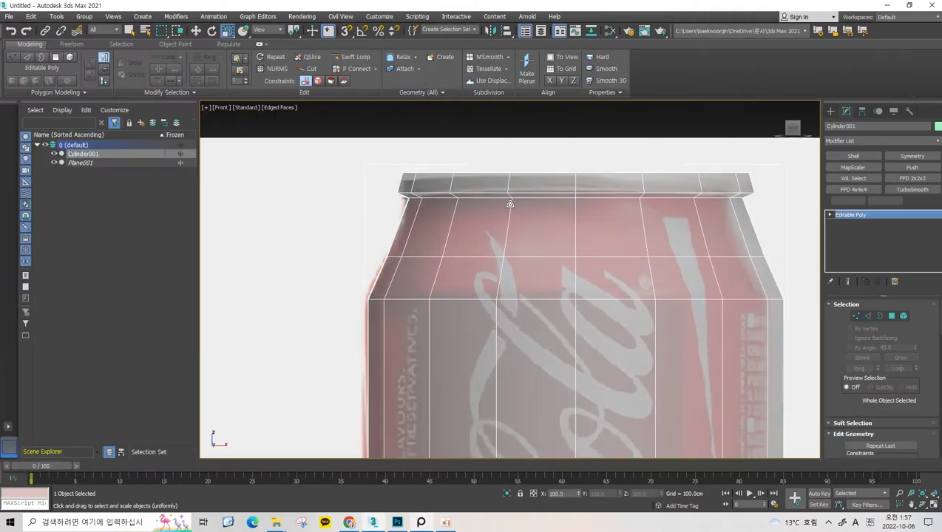
double_click(529, 200)
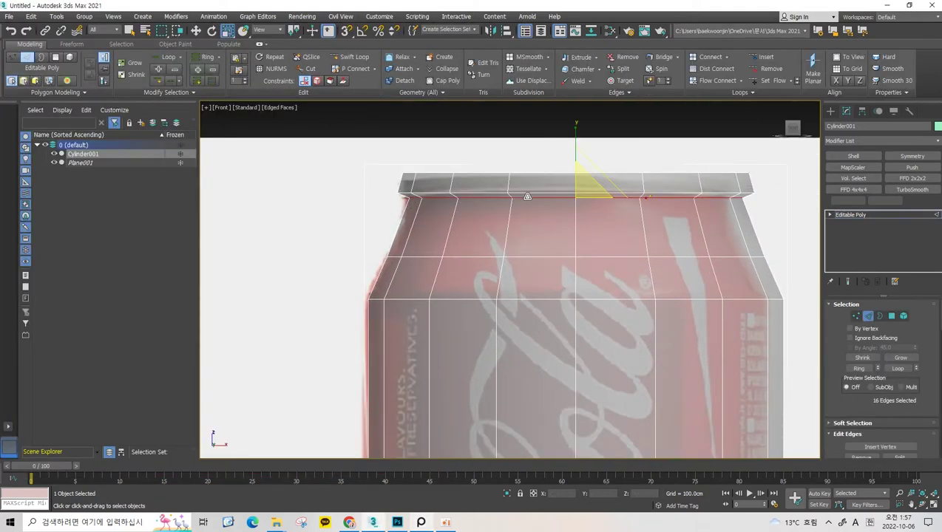
key(w)
drag(575, 137, 572, 134)
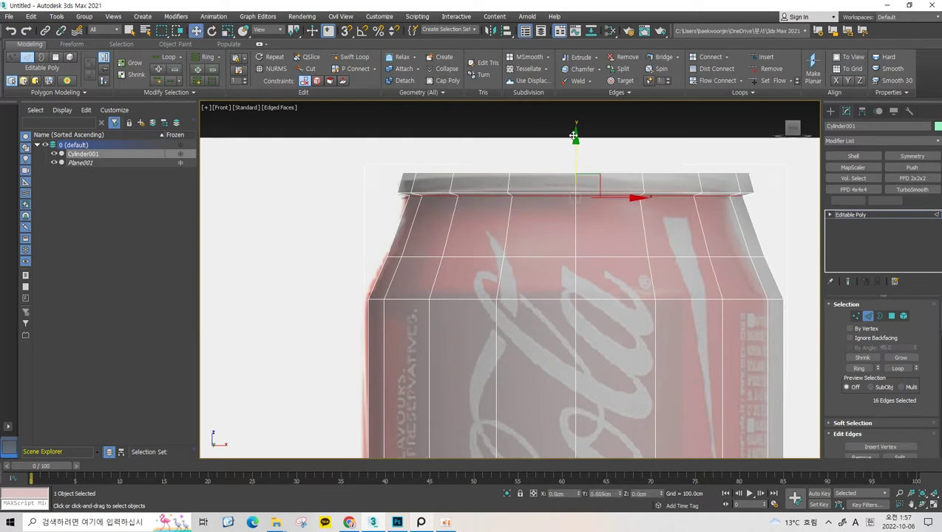
key(r)
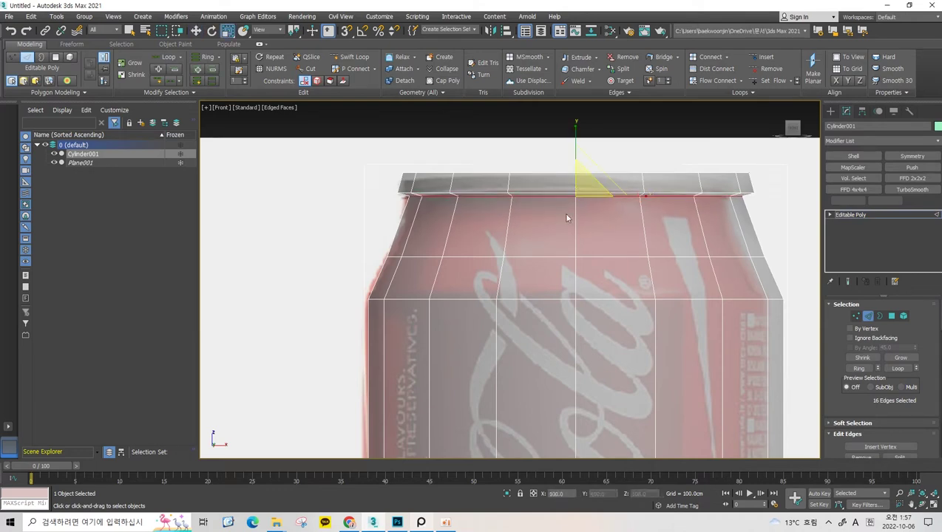
drag(585, 181, 585, 187)
middle_drag(578, 221, 525, 205)
click(715, 152)
- Select the full 16-polygon ring around the top rim and inspect it in perspective
key(1)
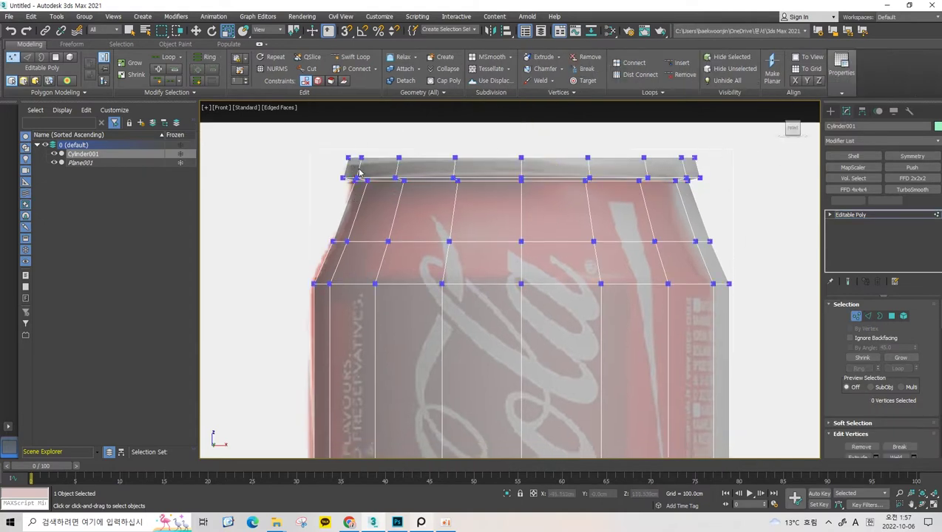
scroll(357, 164, up, 5)
drag(265, 120, 328, 162)
scroll(328, 162, down, 2)
middle_drag(305, 151, 274, 188)
key(2)
key(4)
click(315, 186)
key(alt+l)
key(p)
scroll(488, 251, down, 4)
scroll(503, 296, up, 3)
scroll(506, 309, up, 3)
alt+middle_drag(369, 267, 489, 257)
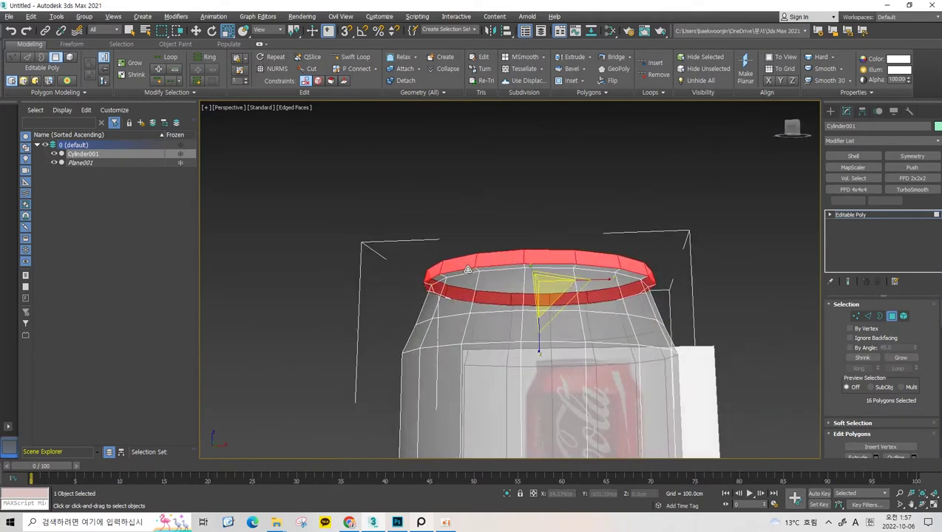
- Return to the front view and reselect the polygons across the can top
key(f)
scroll(489, 257, down, 4)
scroll(456, 274, up, 1)
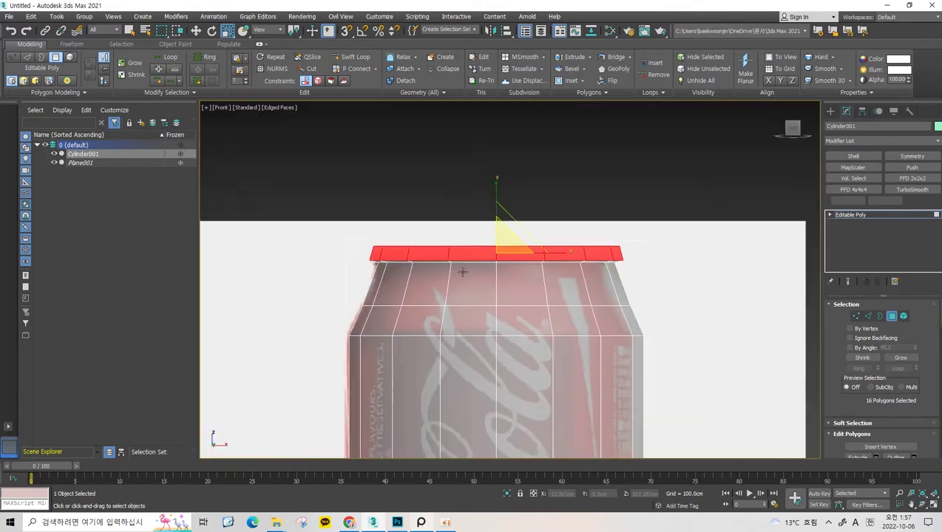
scroll(466, 270, up, 1)
scroll(478, 241, up, 1)
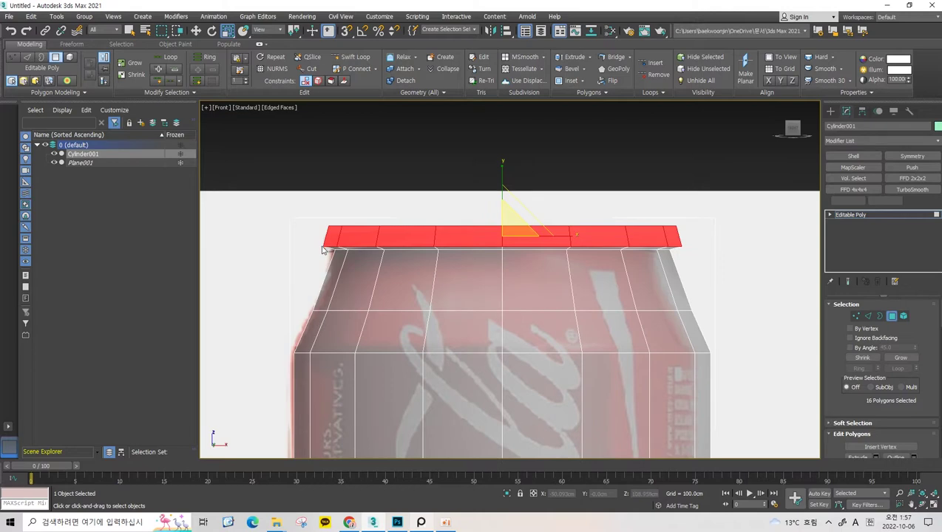
click(576, 222)
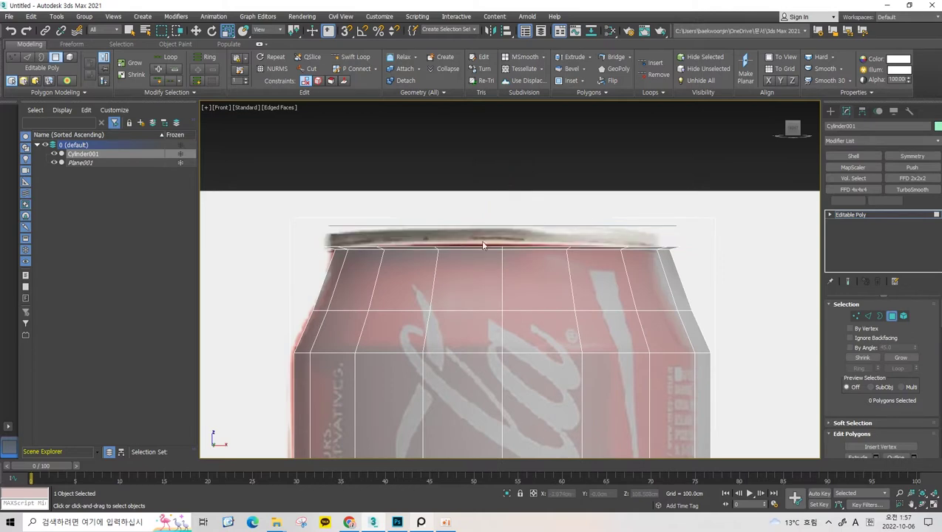
drag(578, 181, 257, 235)
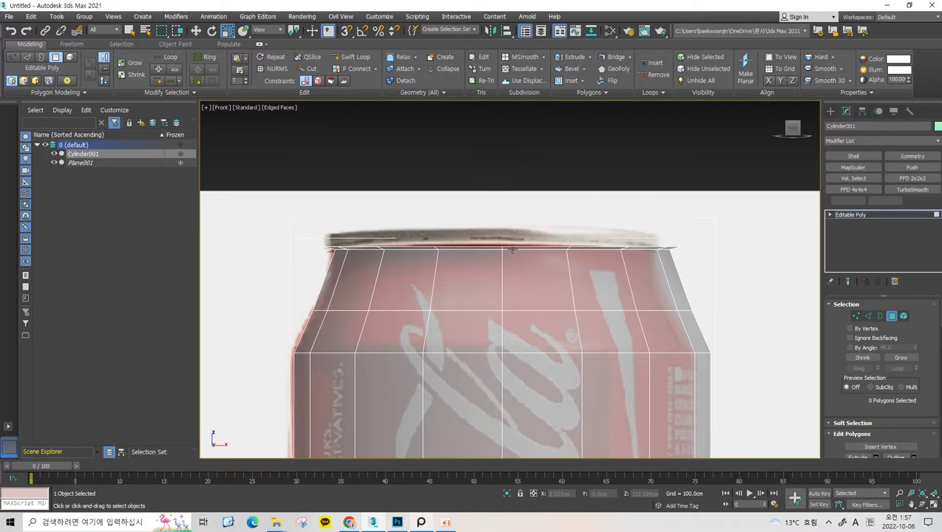
- Select the open border at the can's top rim with Select and Move active
key(3)
click(422, 245)
key(w)
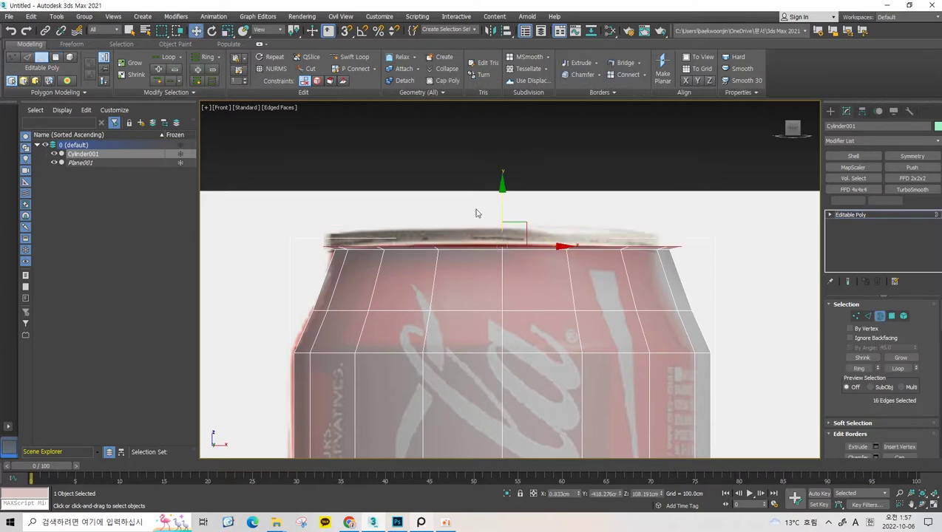
- Shift-drag the top border up along Y to extrude a new rim band, then deselect
shift+drag(501, 194, 500, 178)
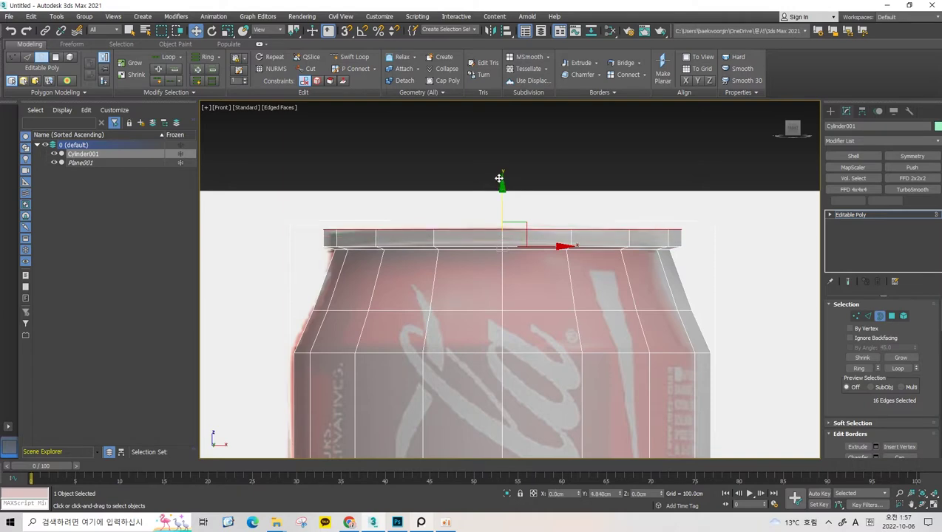
drag(739, 186, 294, 281)
scroll(598, 210, down, 2)
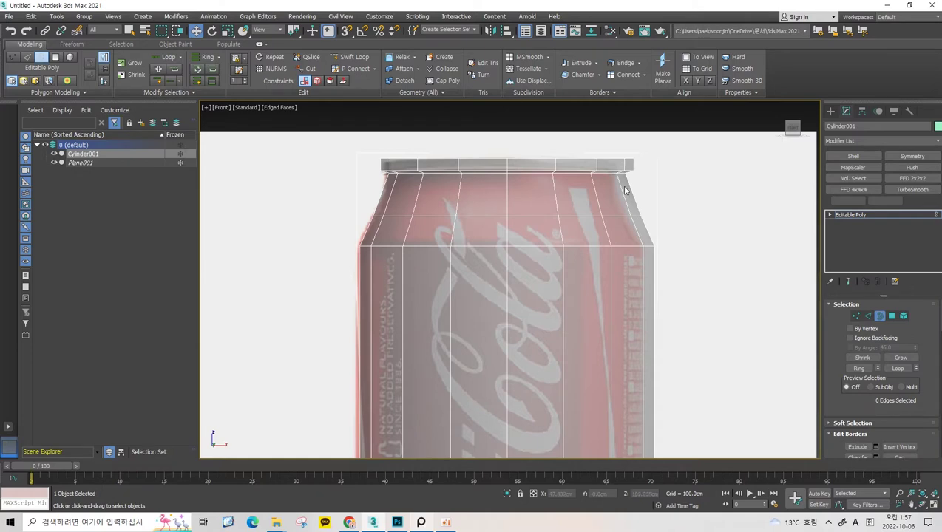
scroll(625, 191, down, 3)
scroll(603, 189, up, 3)
scroll(578, 210, up, 2)
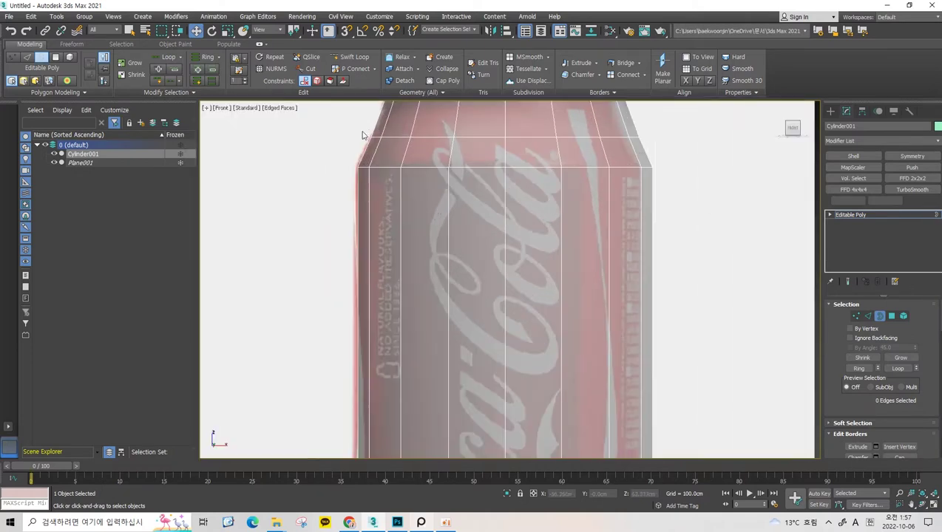
middle_drag(363, 136, 374, 204)
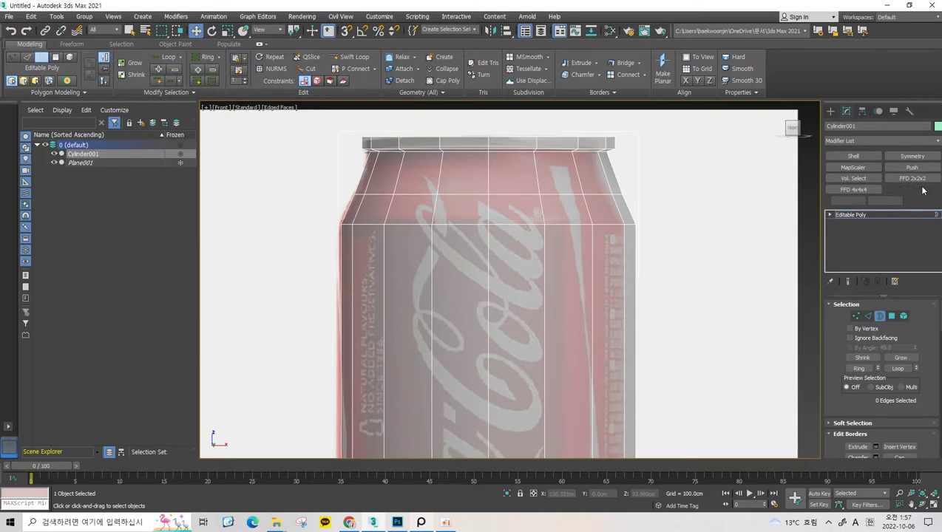
- Preview the can with TurboSmooth twice, undoing it each time
click(923, 191)
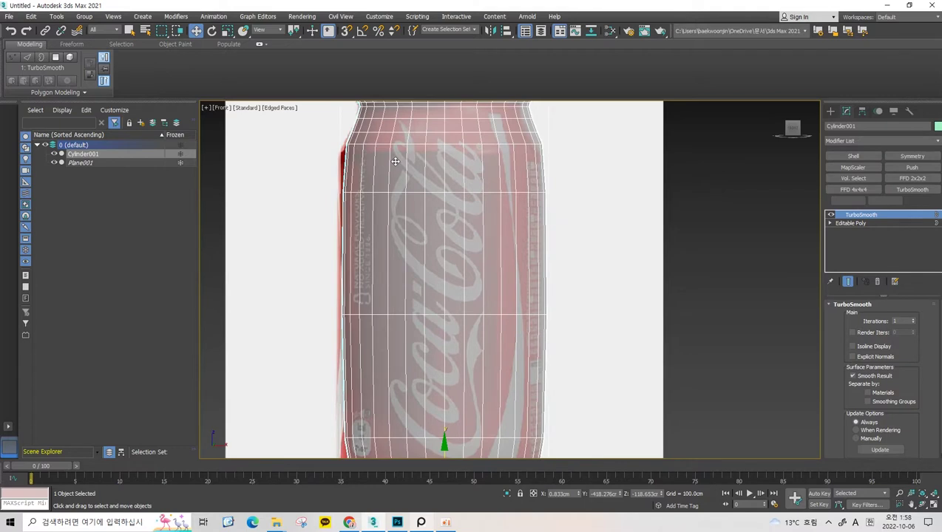
key(ctrl+z)
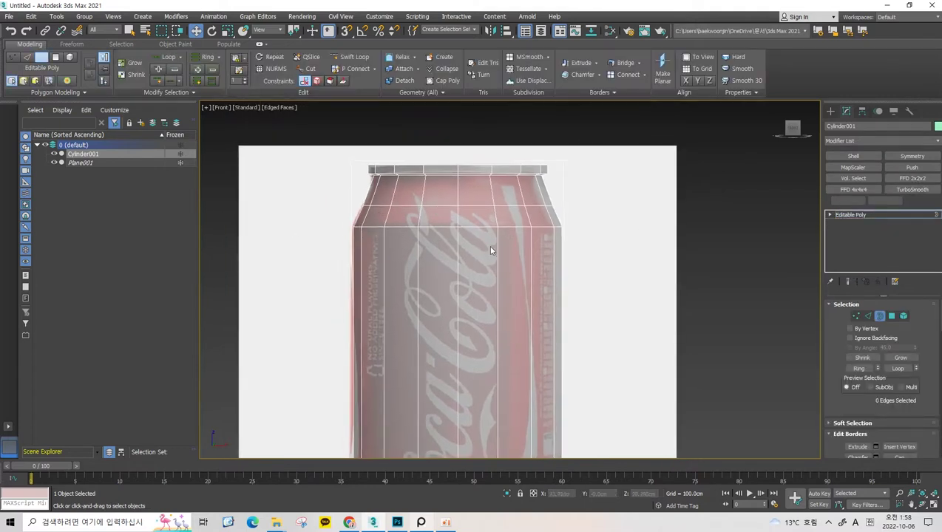
click(904, 190)
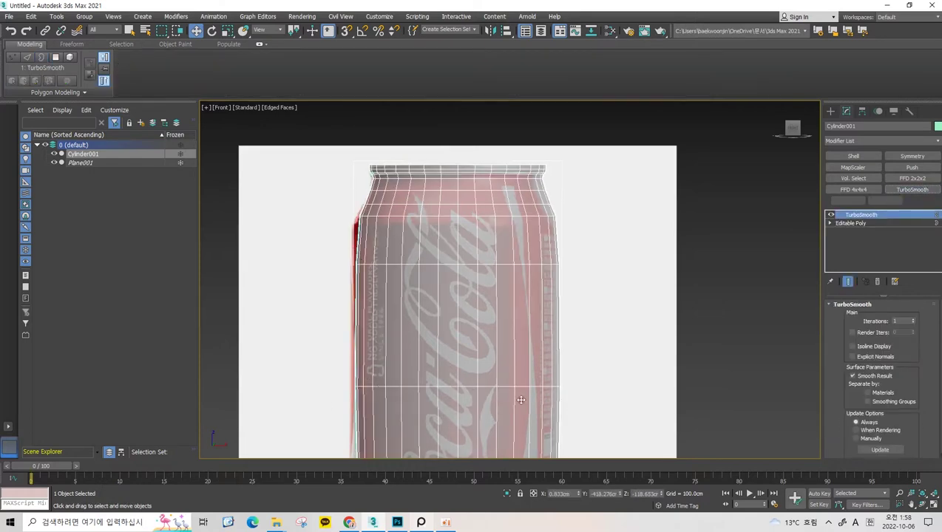
key(ctrl+z)
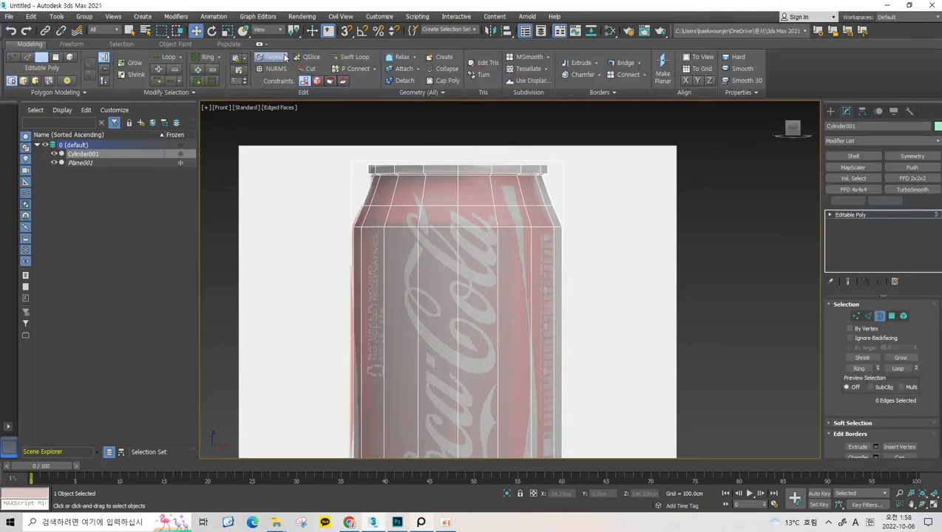
- Swift Loop a horizontal edge loop below the shoulder, then preview and undo TurboSmooth
click(337, 59)
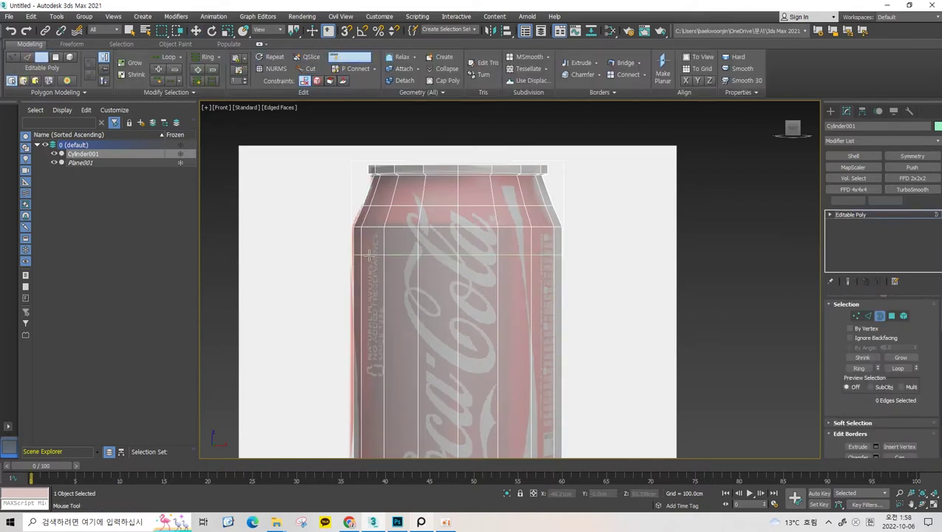
click(369, 253)
right_click(560, 198)
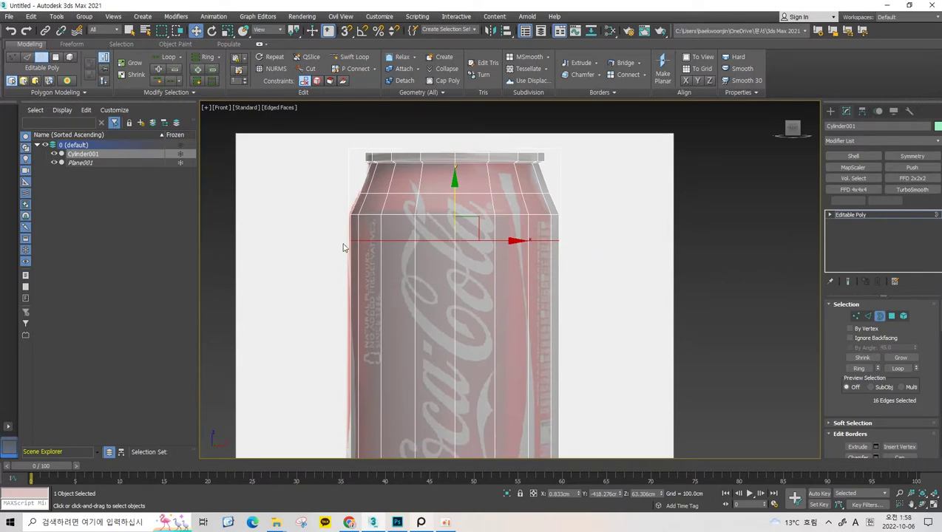
click(899, 191)
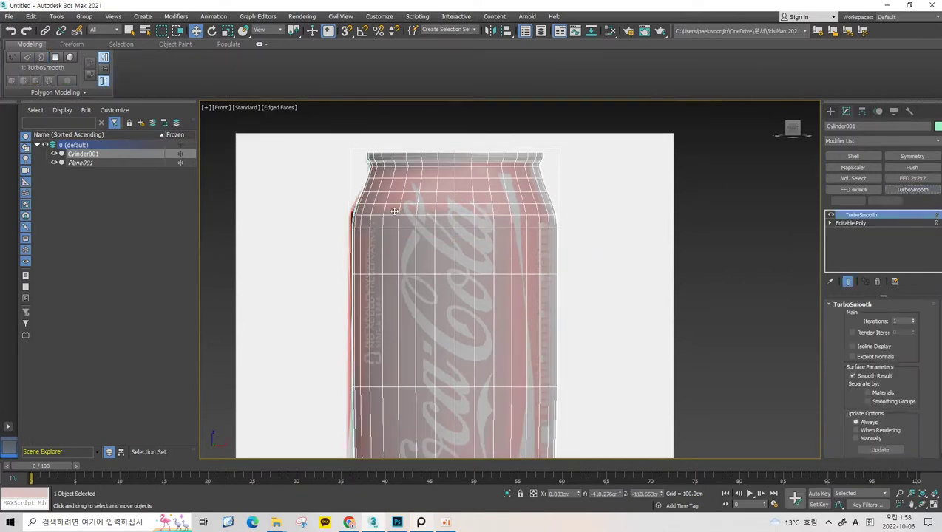
scroll(391, 206, up, 3)
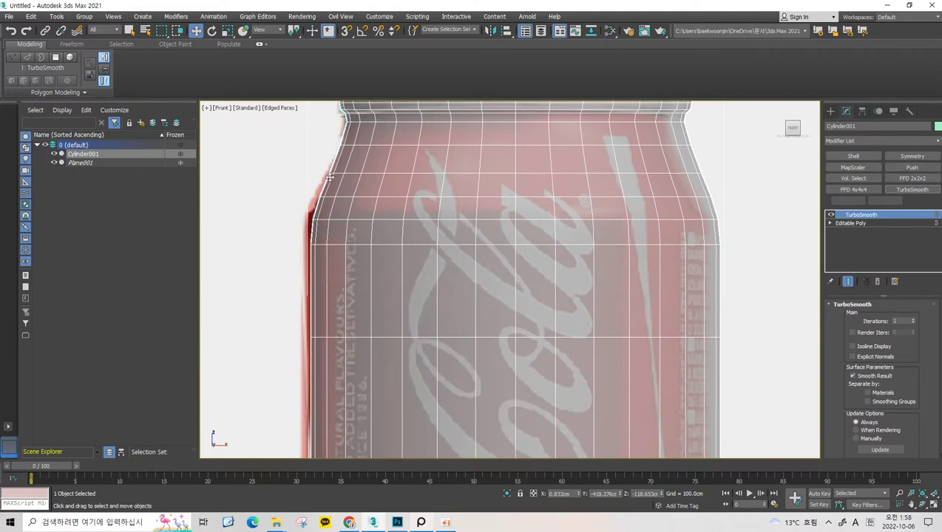
scroll(316, 257, down, 2)
key(ctrl+z)
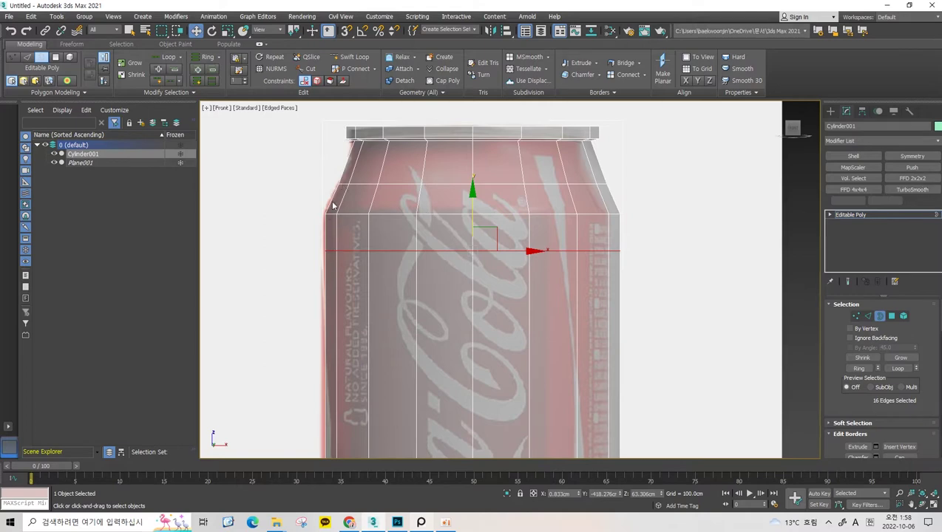
- Deselect the loop, frame the shoulder, and preview then undo TurboSmooth
click(553, 246)
middle_drag(341, 199, 340, 141)
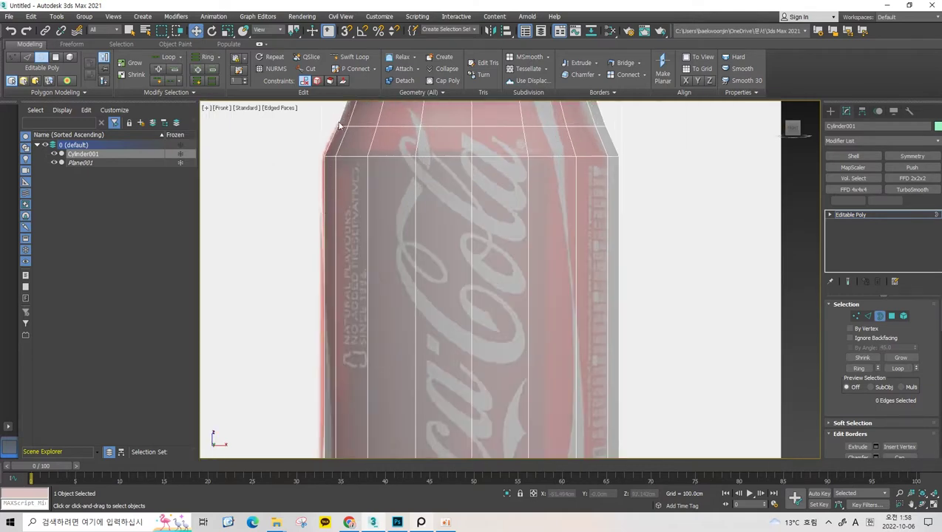
click(912, 189)
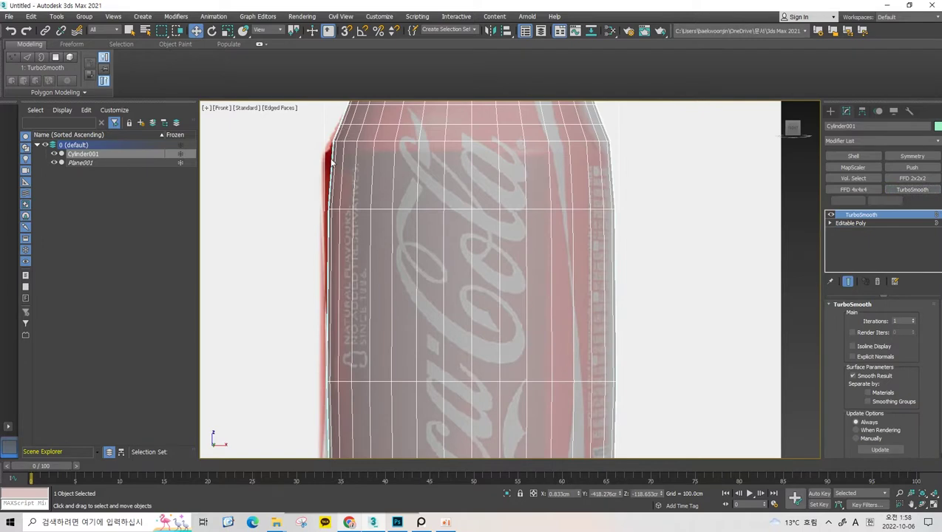
key(ctrl+z)
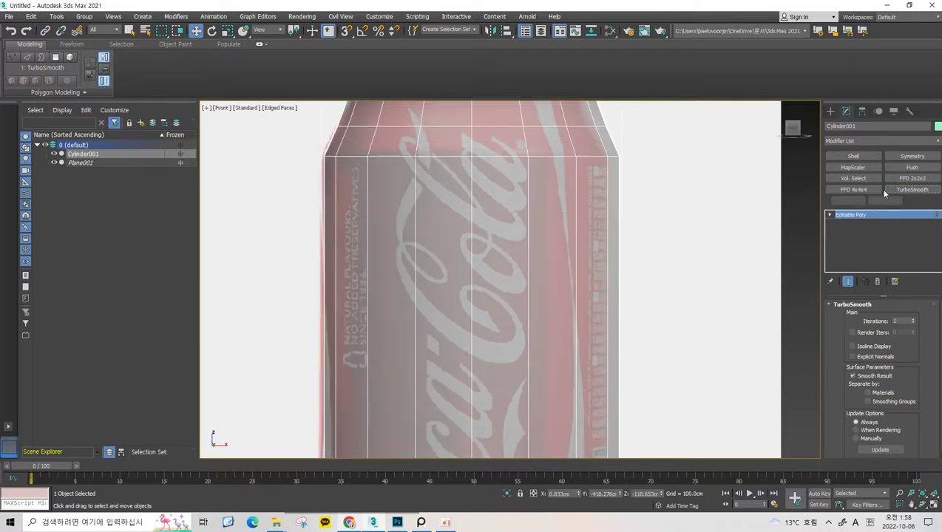
- Swift Loop a tighter edge loop just under the shoulder, check it smoothed, then undo
click(339, 57)
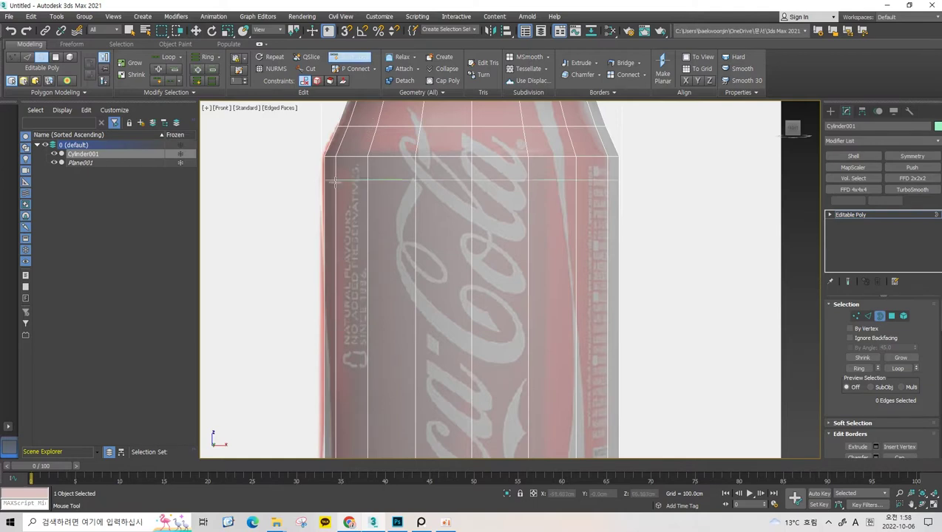
click(531, 192)
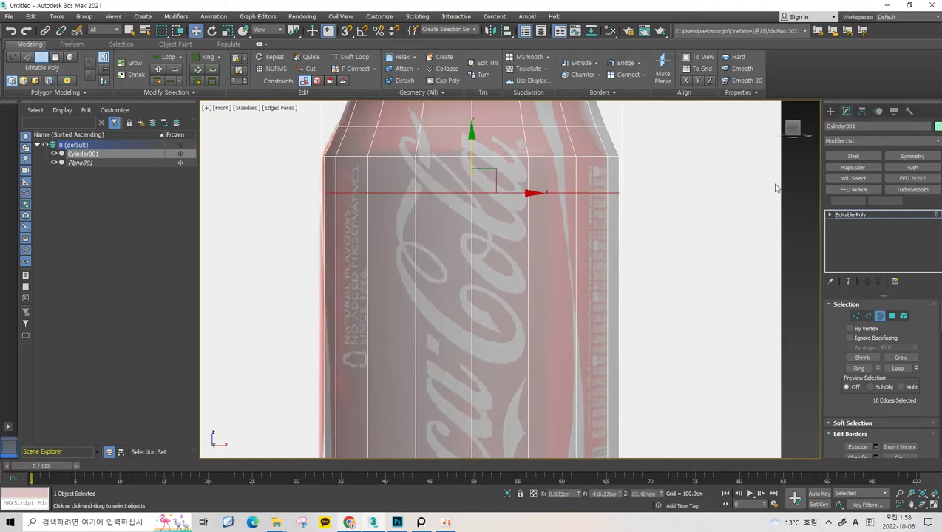
click(912, 189)
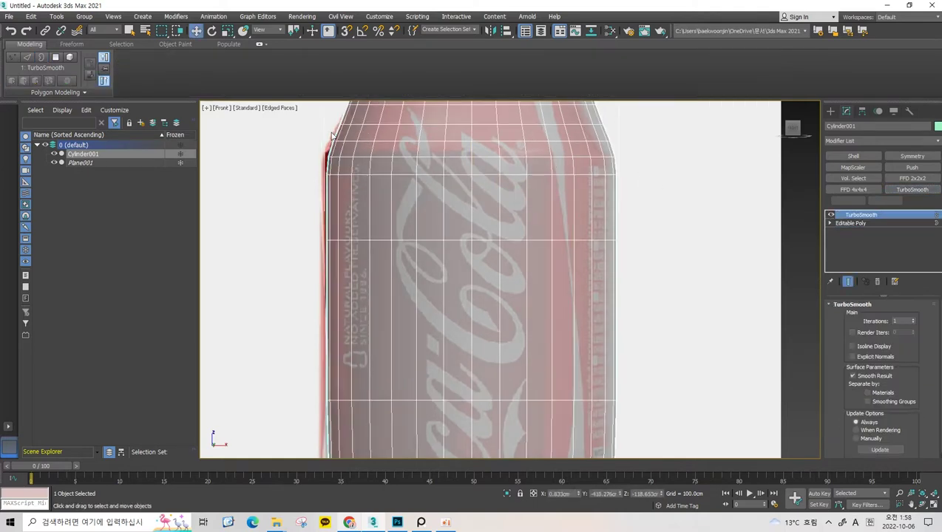
middle_drag(328, 195, 328, 236)
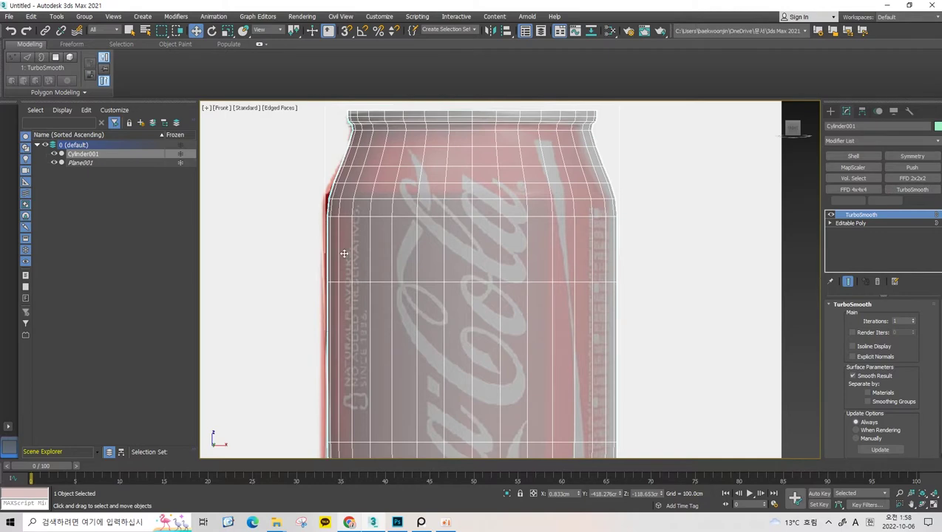
scroll(344, 254, down, 3)
scroll(347, 158, up, 2)
scroll(332, 224, down, 1)
key(ctrl+z)
key(2)
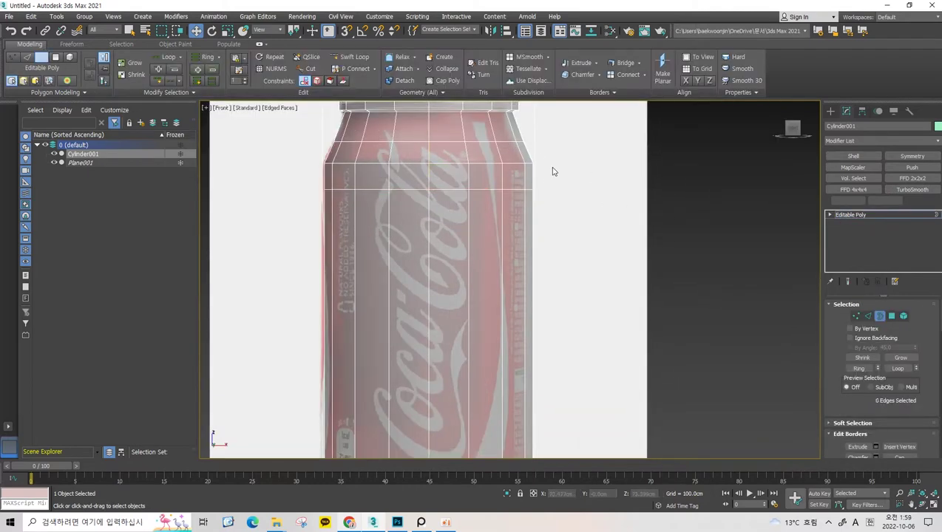
scroll(540, 184, up, 1)
scroll(421, 207, up, 3)
- Leave edge level and view the reference photo of the can's bottom
key(2)
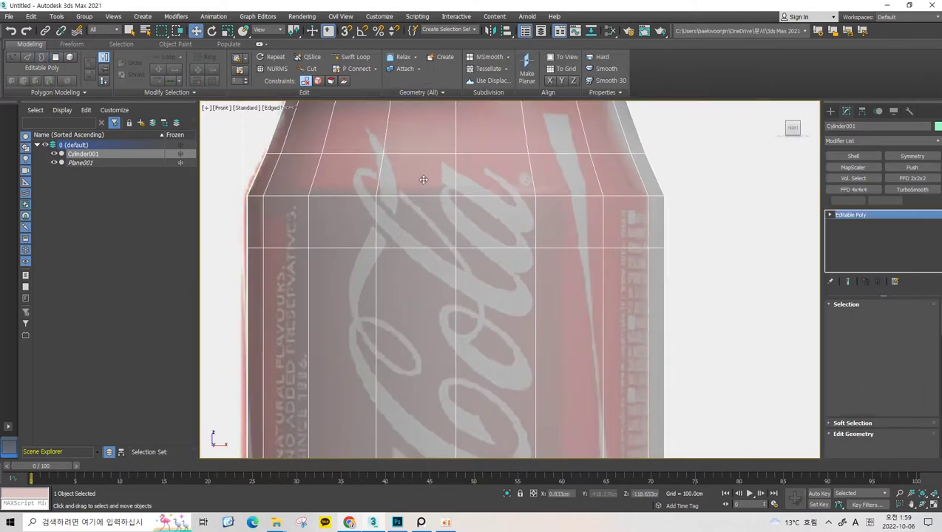
scroll(433, 221, down, 2)
scroll(431, 224, down, 4)
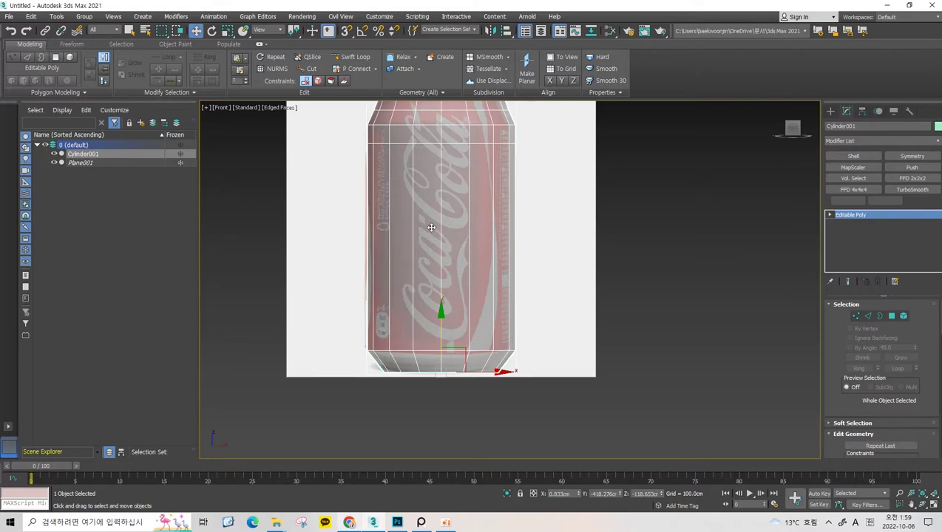
scroll(431, 227, up, 3)
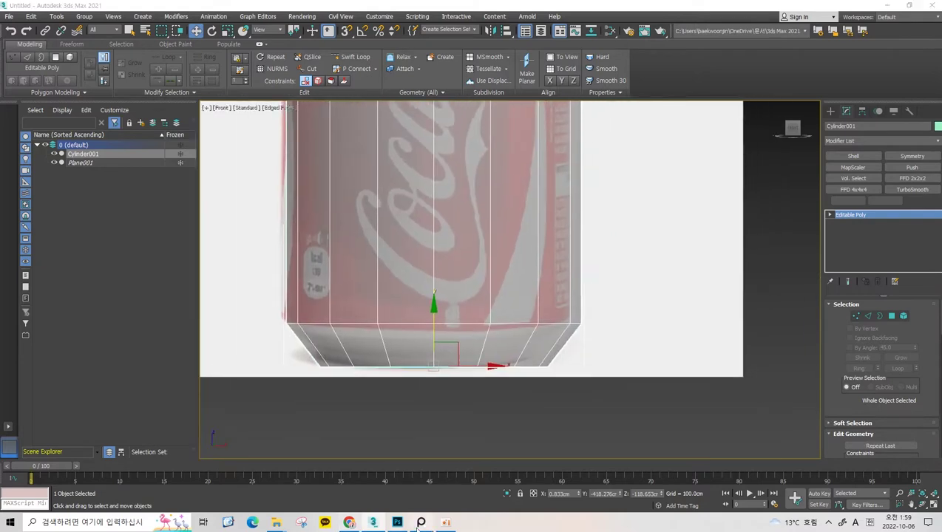
click(421, 523)
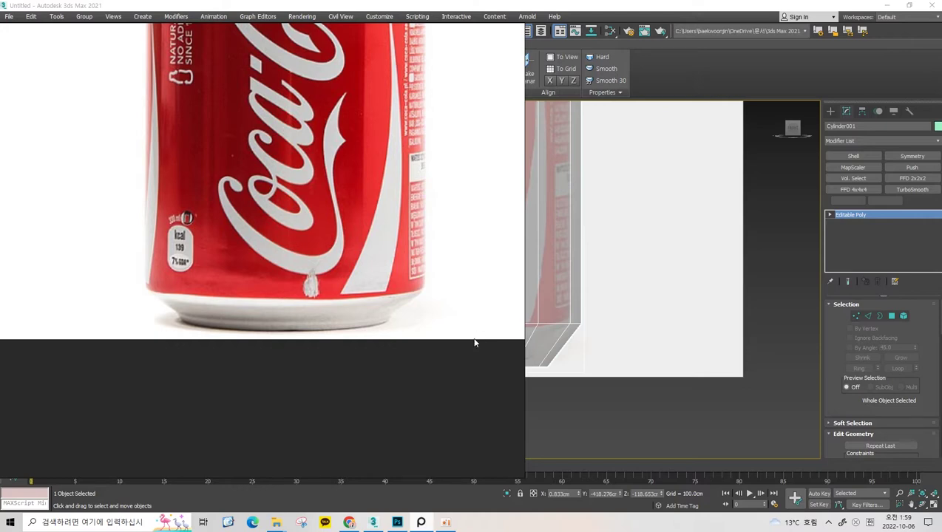
click(419, 108)
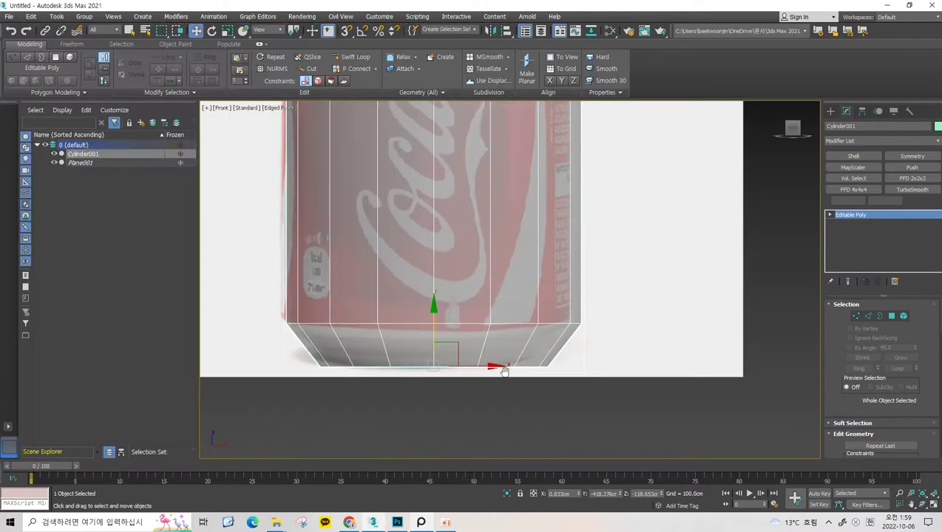
- Swift Loop an edge loop across the slanted bottom faces near the base
scroll(443, 296, up, 2)
scroll(353, 264, up, 1)
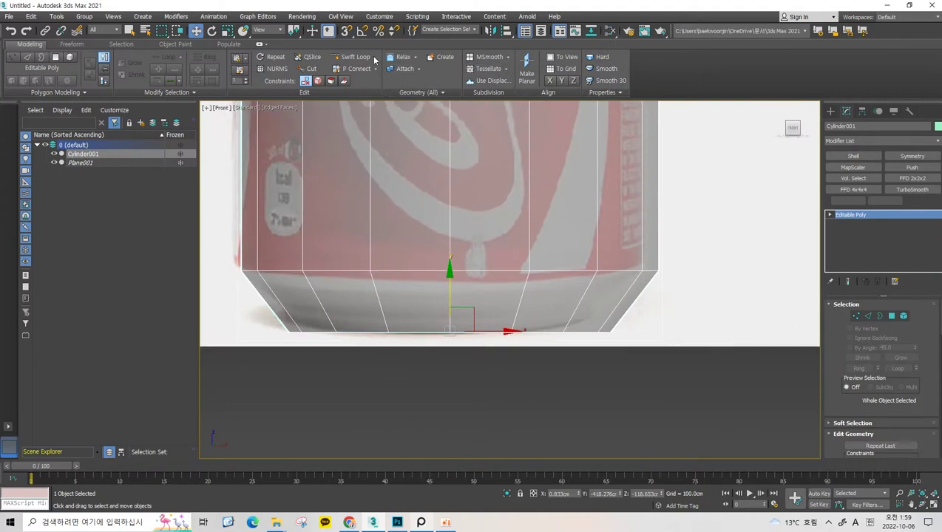
click(351, 57)
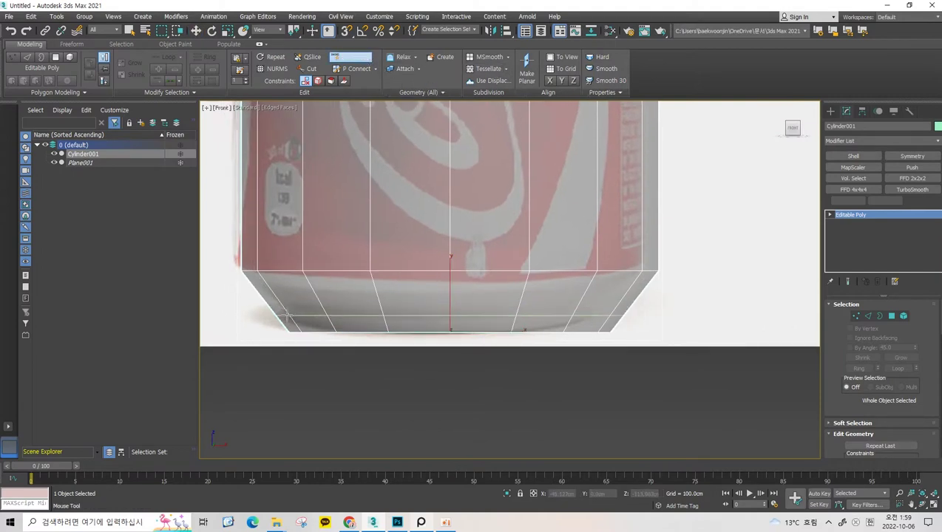
click(288, 319)
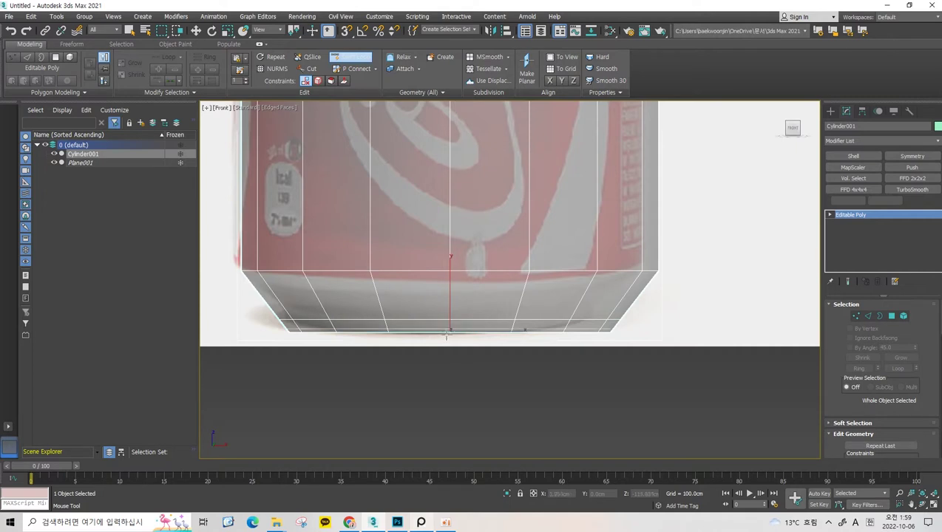
- Select the whole bottom edge loop and scale it slightly inward
right_click(464, 314)
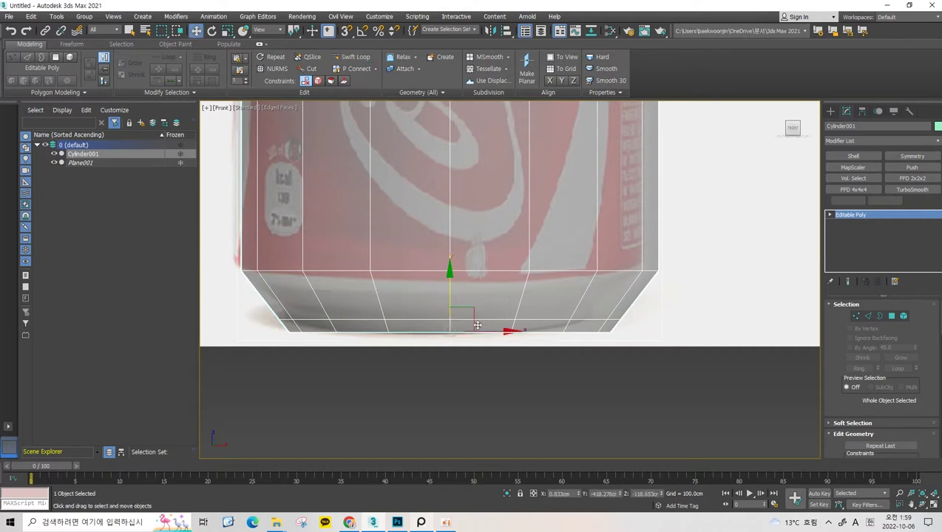
key(2)
double_click(479, 319)
key(r)
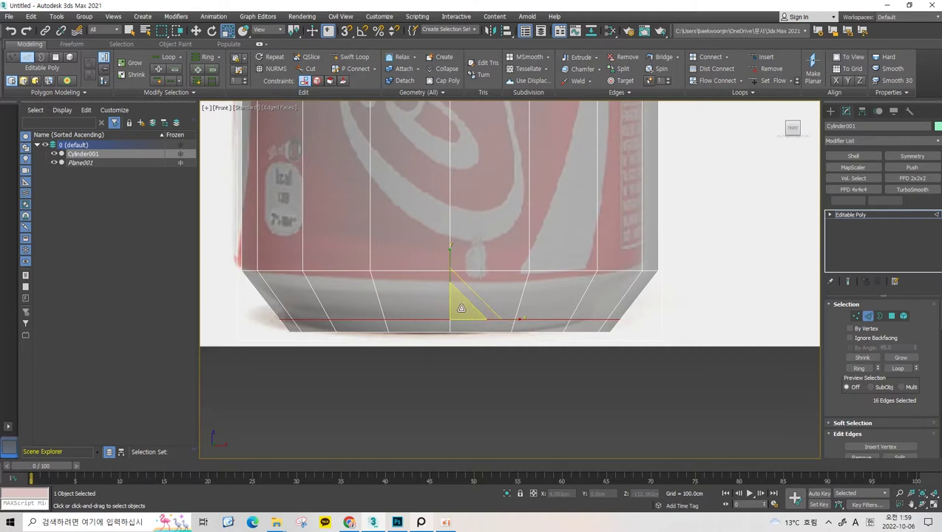
drag(460, 308, 463, 312)
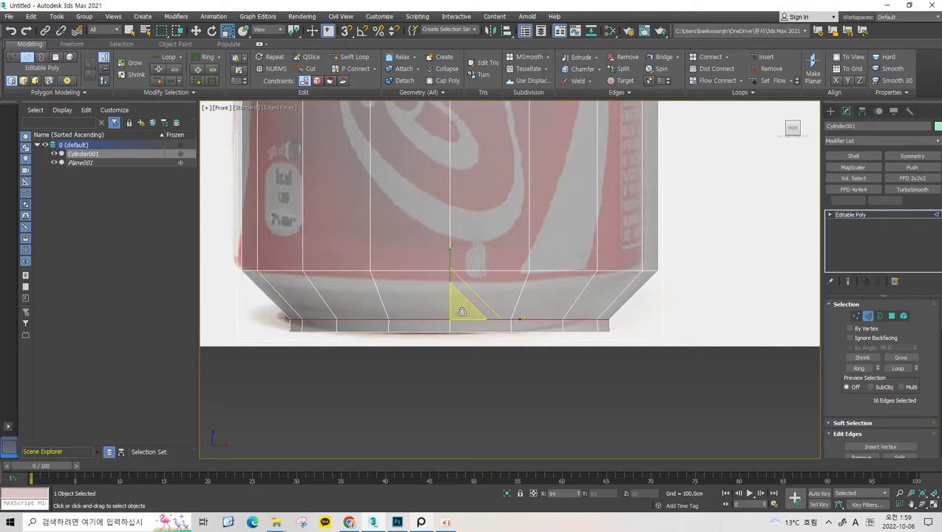
key(w)
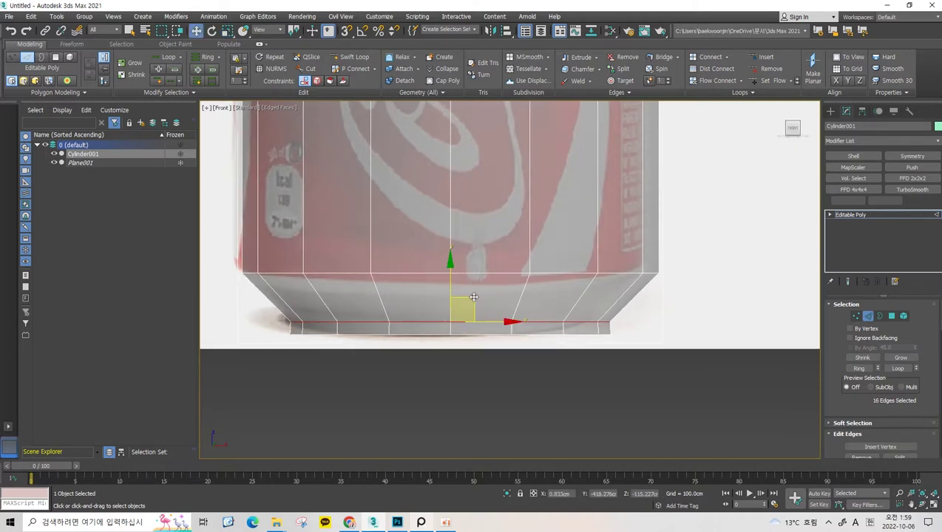
- Reselect the bottom edge loop and compare the base against the Coca-Cola reference photo
mouse_move(466, 278)
middle_down()
mouse_move(482, 308)
mouse_move(525, 295)
middle_up()
click(702, 317)
scroll(494, 275, down, 2)
scroll(494, 373, up, 4)
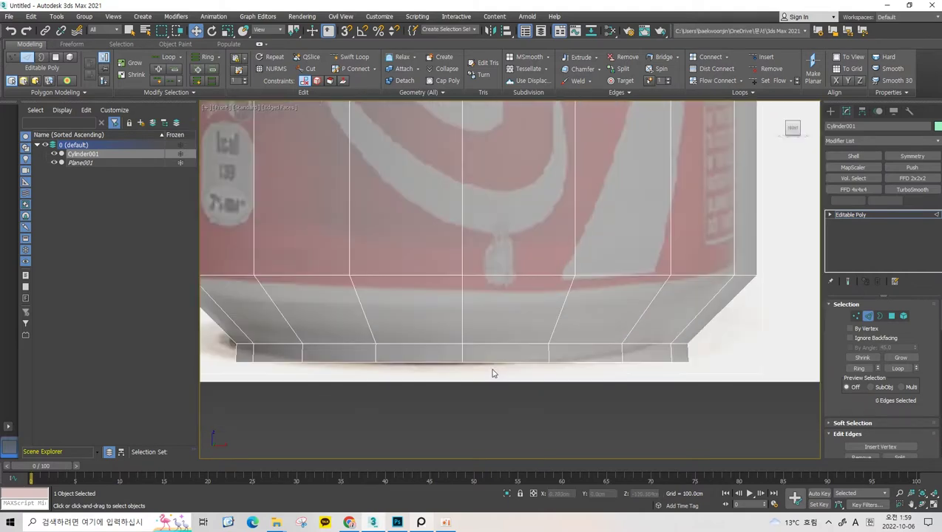
double_click(634, 344)
middle_drag(468, 313, 521, 296)
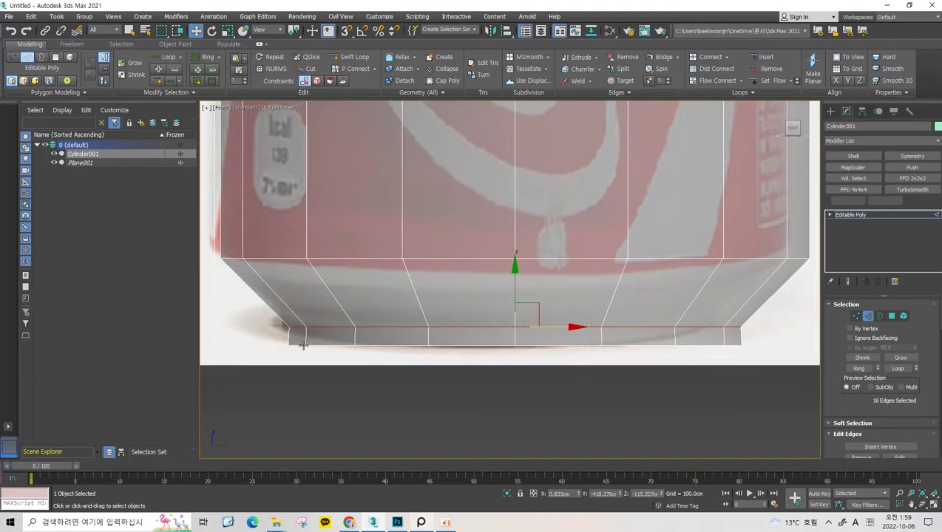
click(421, 522)
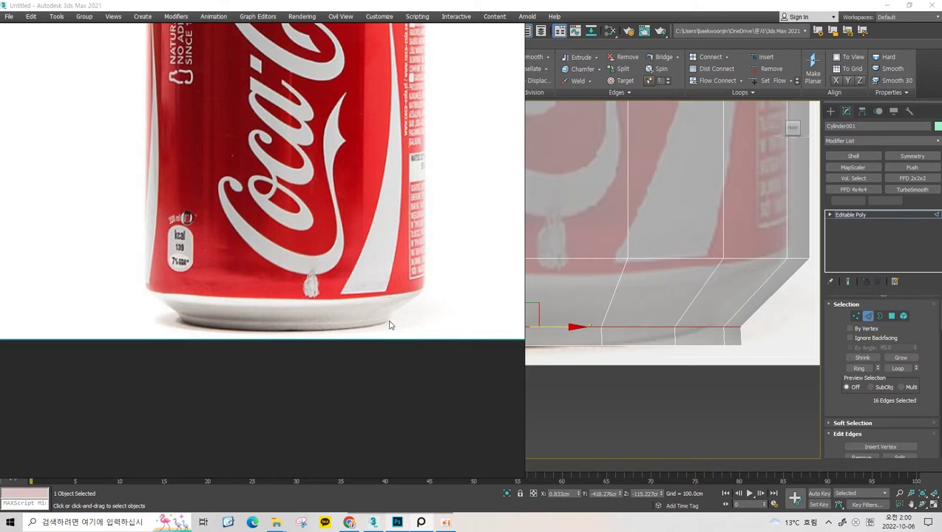
key(Escape)
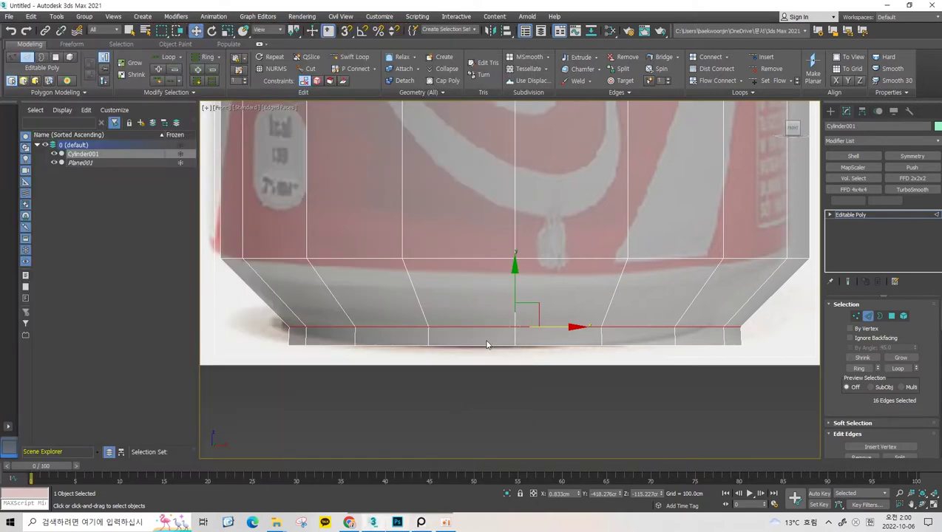
- Widen the bottom edge loop slightly outward and recheck the reference photo
drag(526, 315, 523, 315)
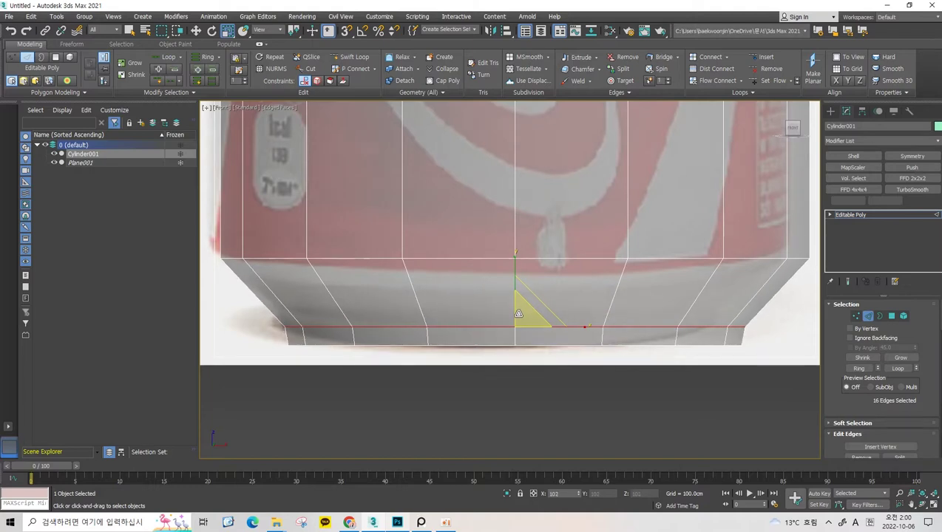
scroll(577, 444, down, 3)
click(532, 368)
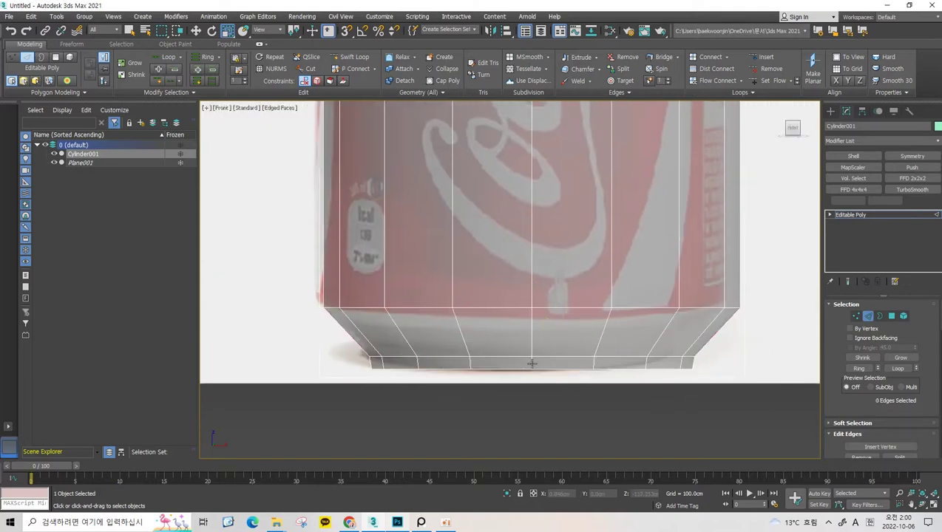
key(alt+Tab)
key(alt+Tab)
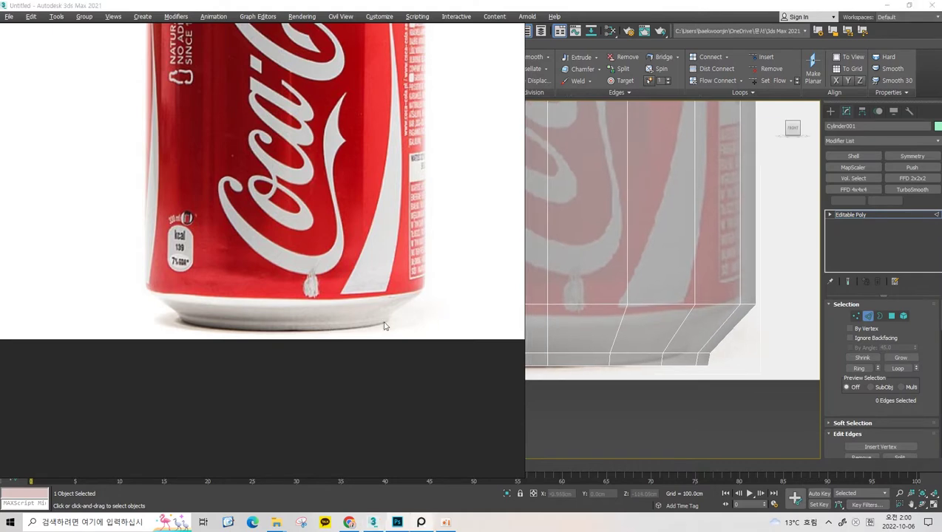
key(alt+Tab)
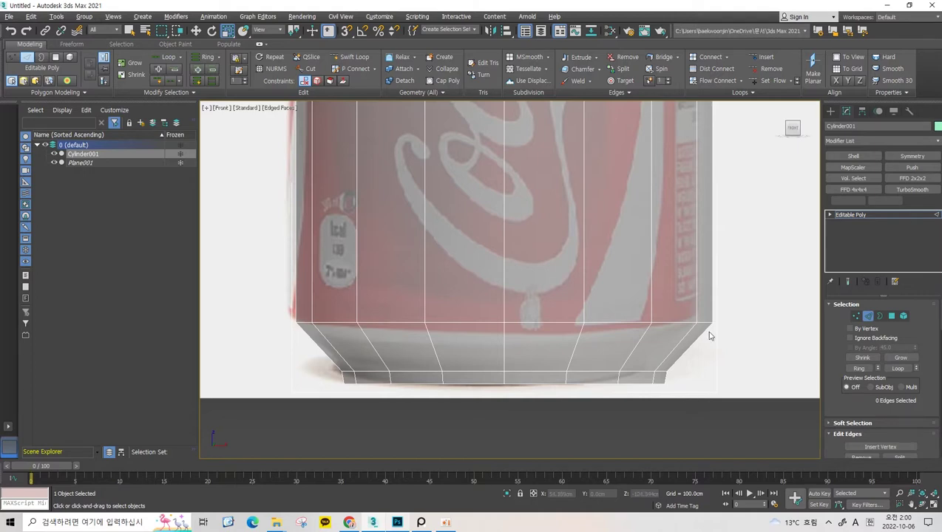
- Return to Edge level with the slanted base edge ring selected and zoom onto the base
key(2)
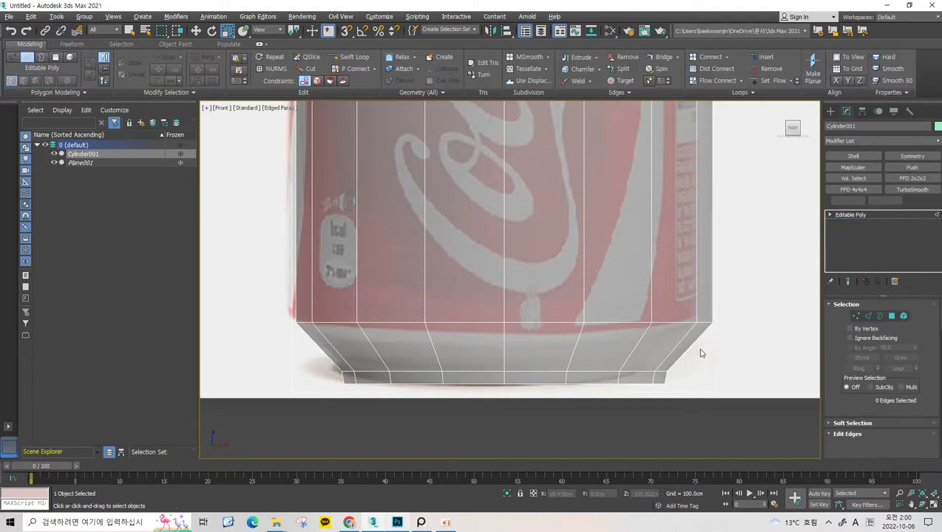
key(2)
scroll(881, 357, down, 3)
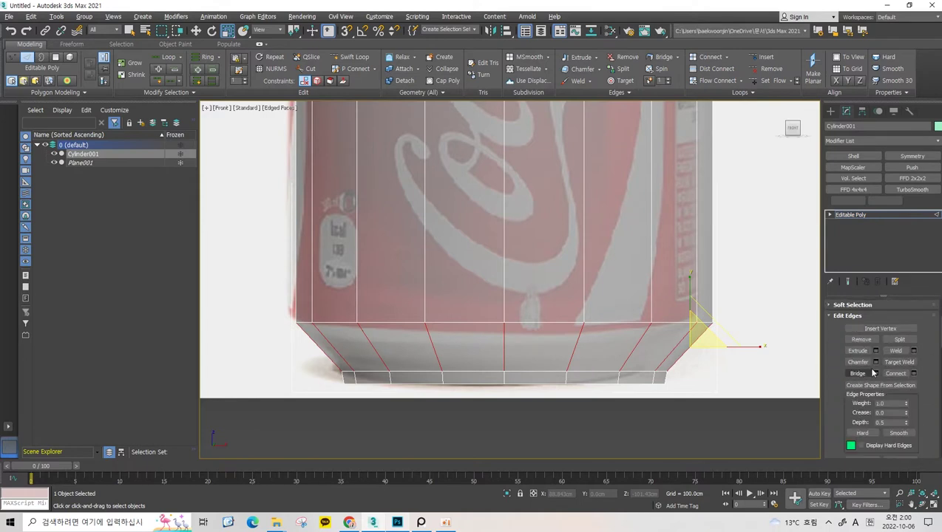
scroll(894, 378, down, 3)
scroll(895, 391, down, 2)
scroll(891, 411, down, 2)
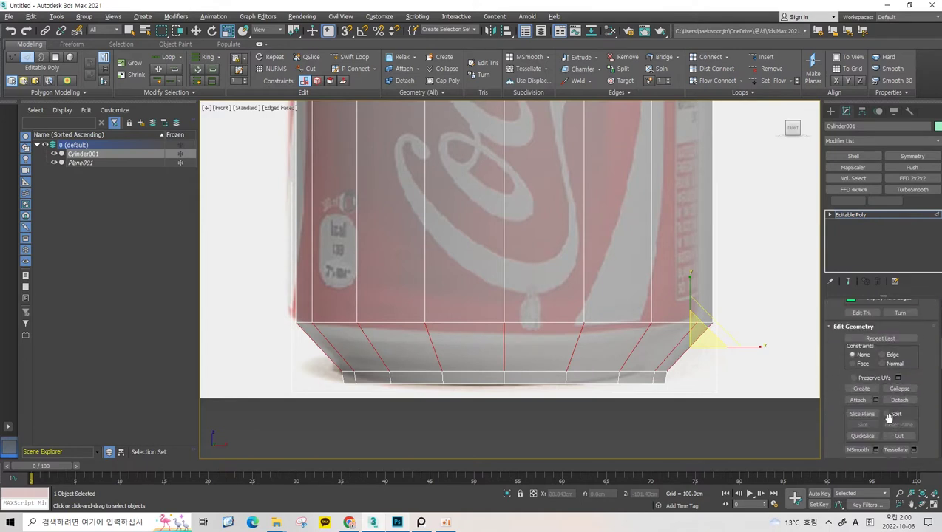
scroll(891, 400, down, 2)
scroll(877, 411, up, 2)
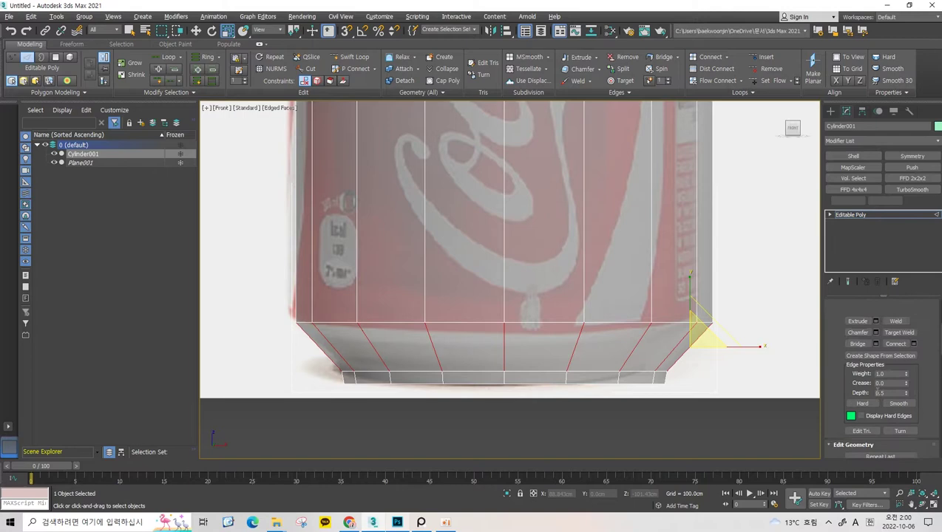
scroll(872, 380, up, 2)
scroll(883, 380, down, 1)
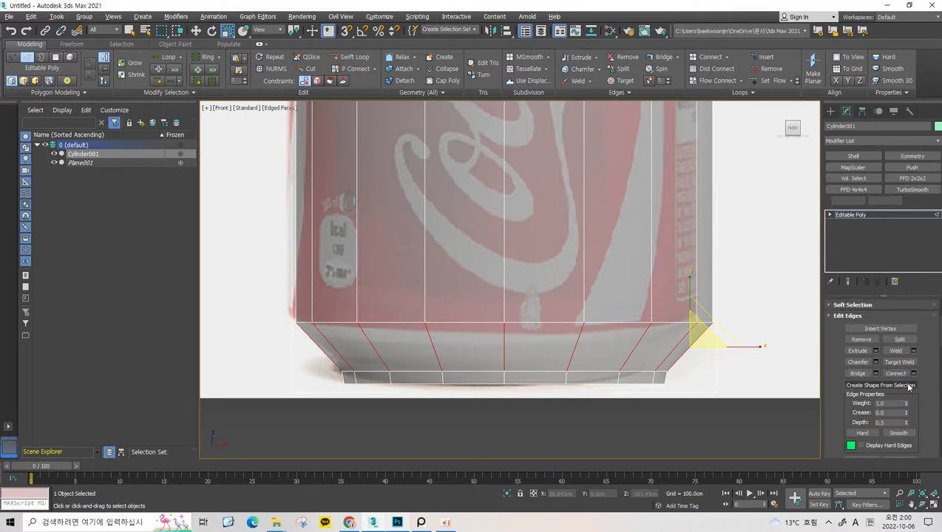
- Connect the slanted edges with 1 segment and scale the new loop to about 97%
click(914, 374)
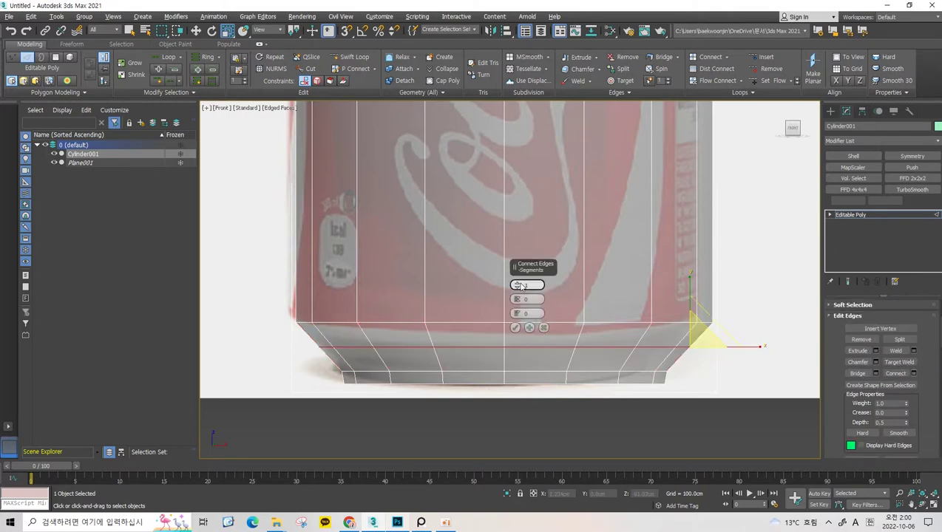
click(516, 328)
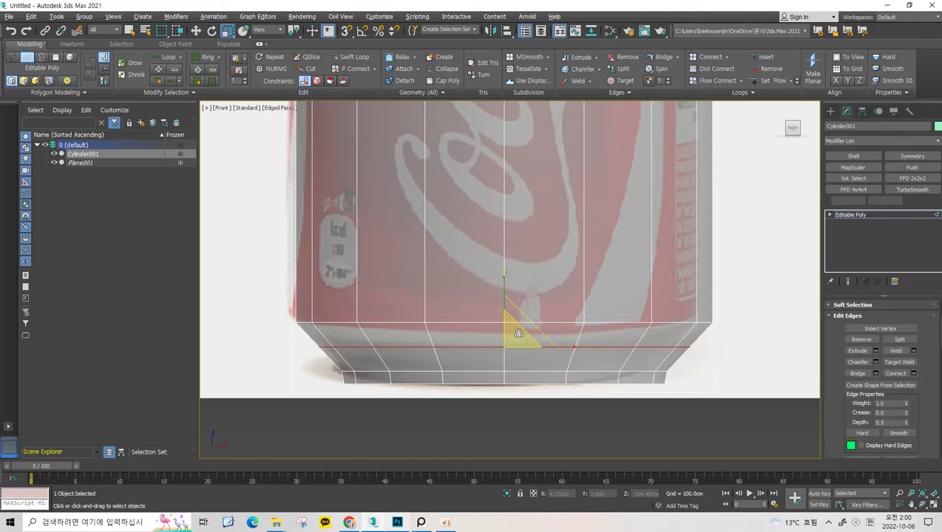
drag(518, 334, 517, 336)
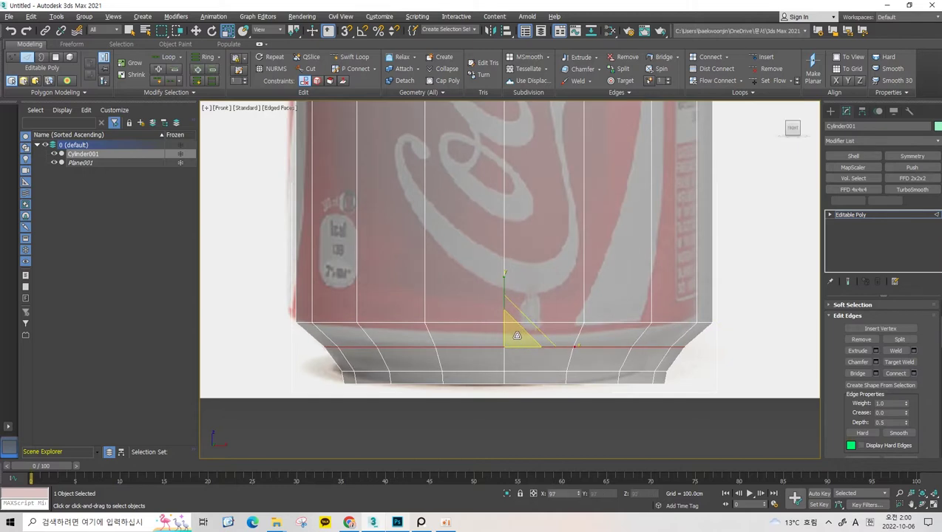
click(698, 321)
scroll(639, 296, down, 2)
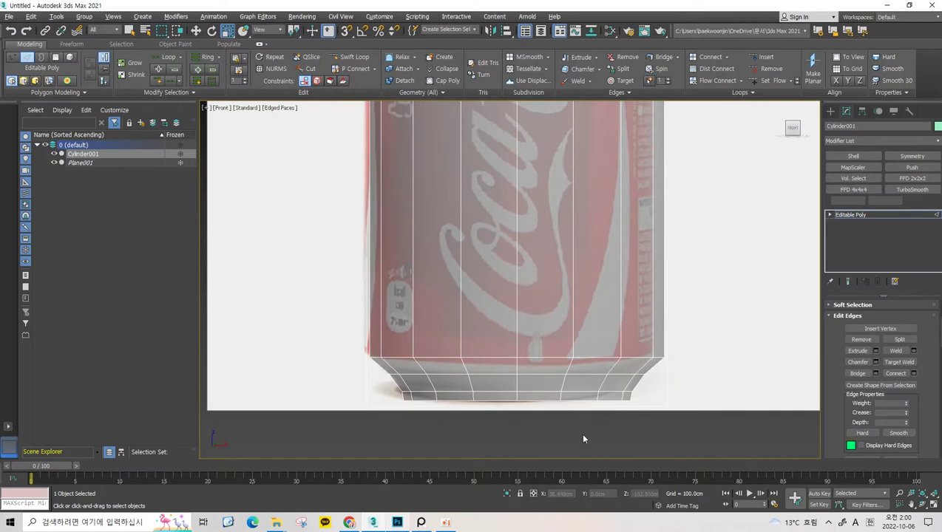
- Frame the lower can and preview TurboSmooth, then undo it
middle_drag(580, 438, 529, 368)
scroll(519, 287, down, 2)
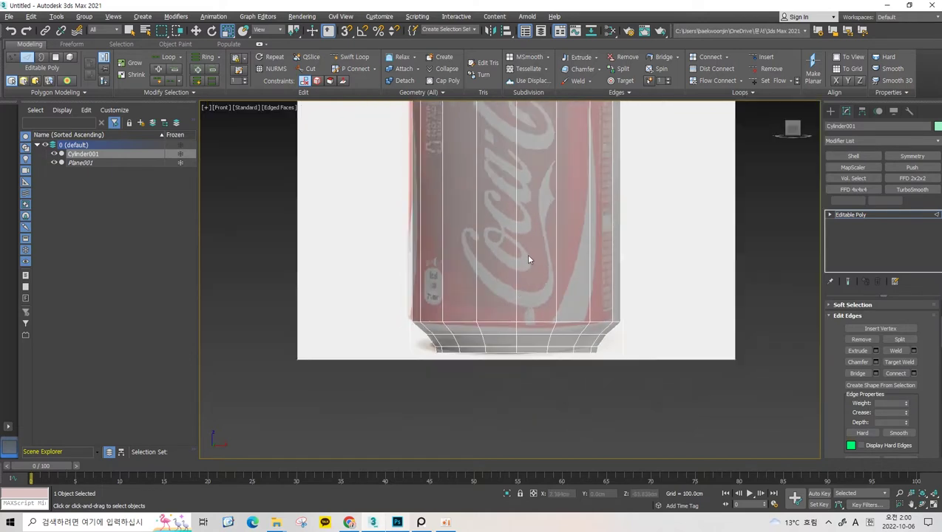
scroll(568, 276, down, 2)
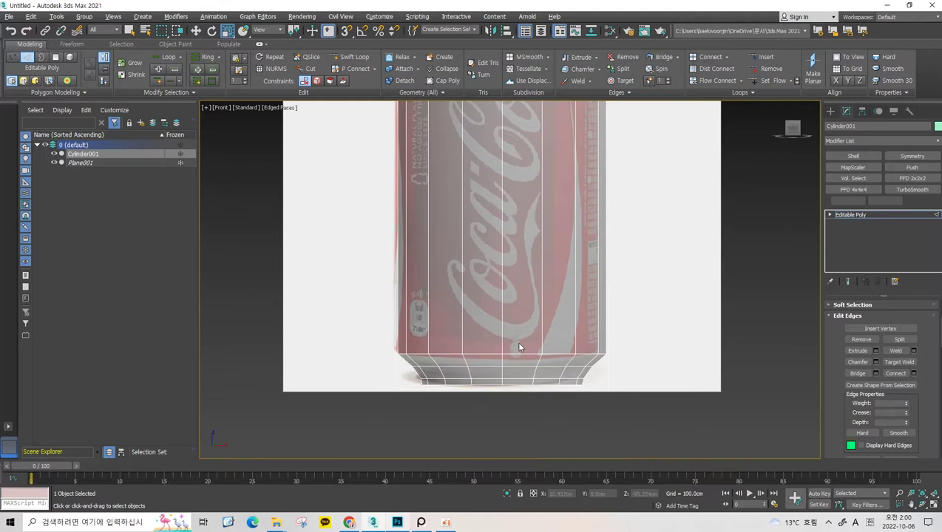
middle_drag(520, 345, 522, 396)
click(911, 189)
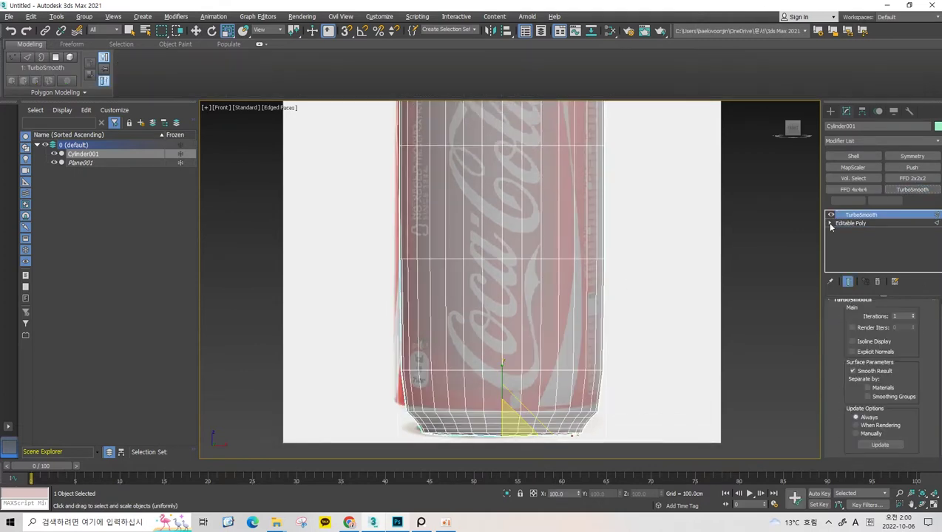
middle_drag(596, 326, 597, 274)
key(ctrl+z)
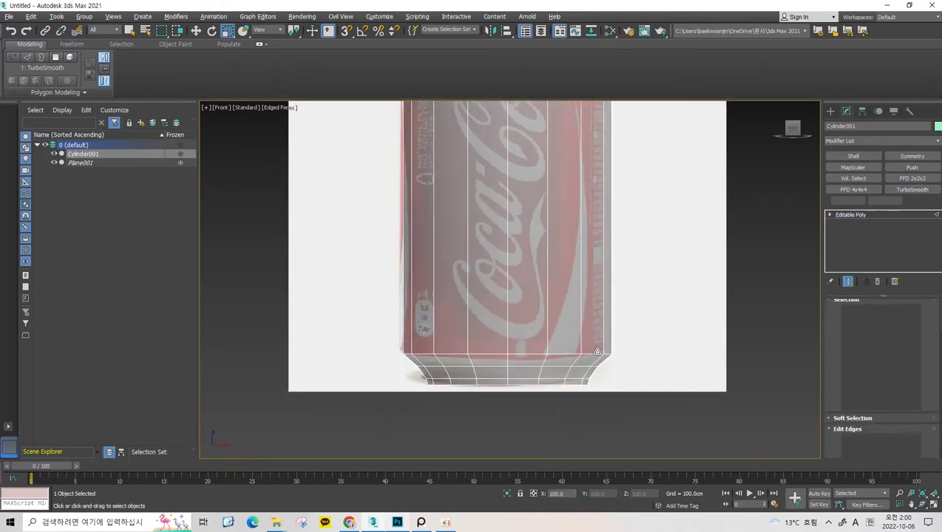
- Switch back to Edge level and check the TurboSmooth preview again before undoing
key(2)
scroll(438, 284, down, 1)
scroll(472, 350, up, 1)
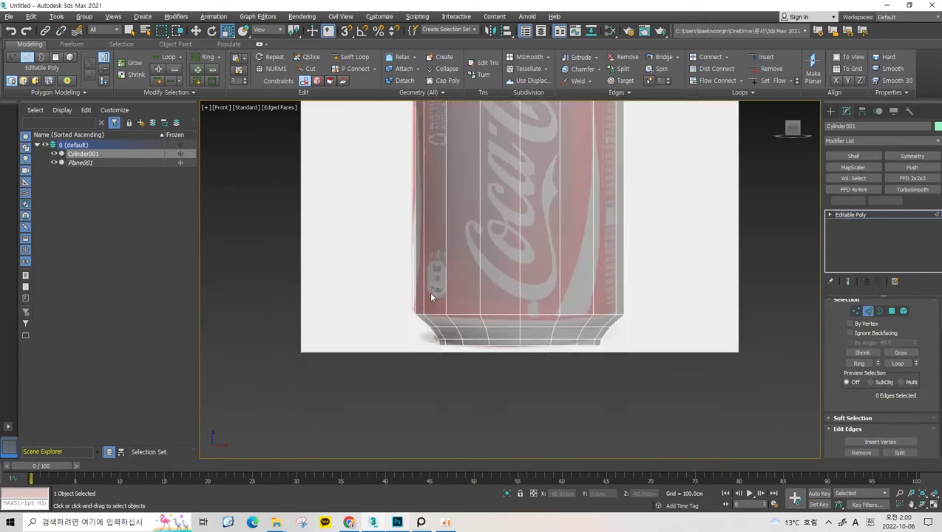
scroll(420, 312, up, 1)
click(913, 189)
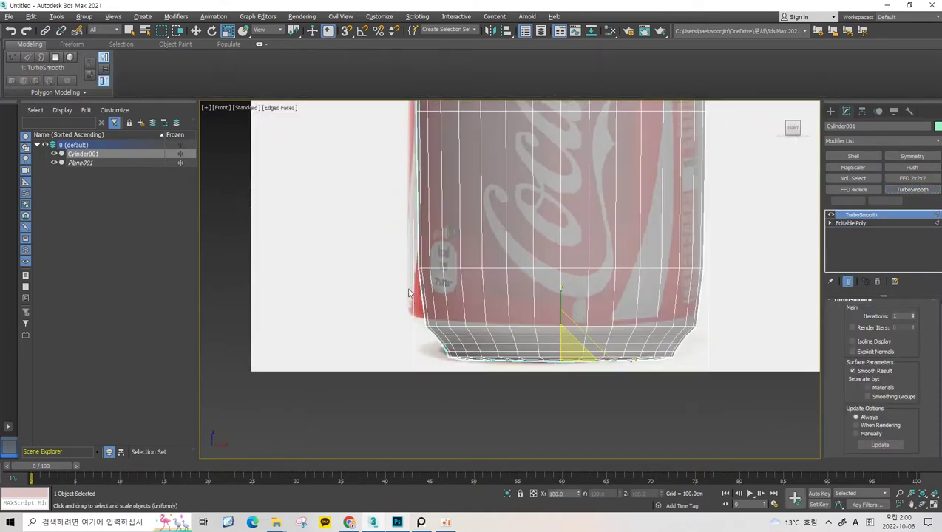
key(ctrl+z)
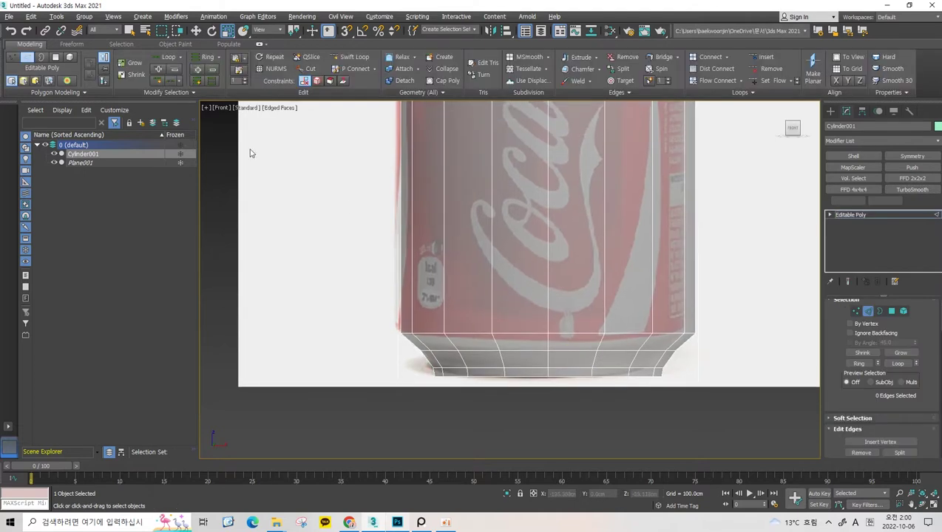
- Swift Loop a new edge loop just above the tapered base
click(351, 57)
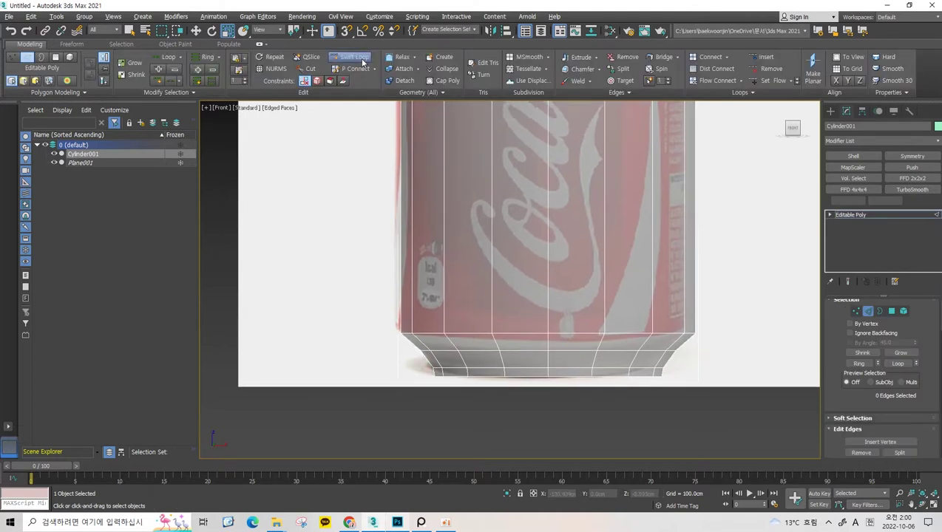
click(402, 313)
key(w)
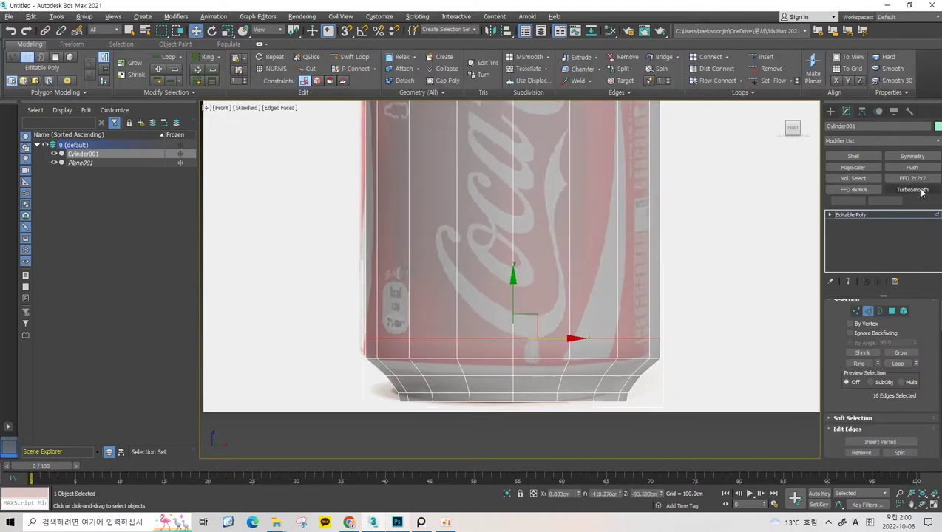
- Apply TurboSmooth at 2 iterations and inspect the shaded can in perspective
click(913, 190)
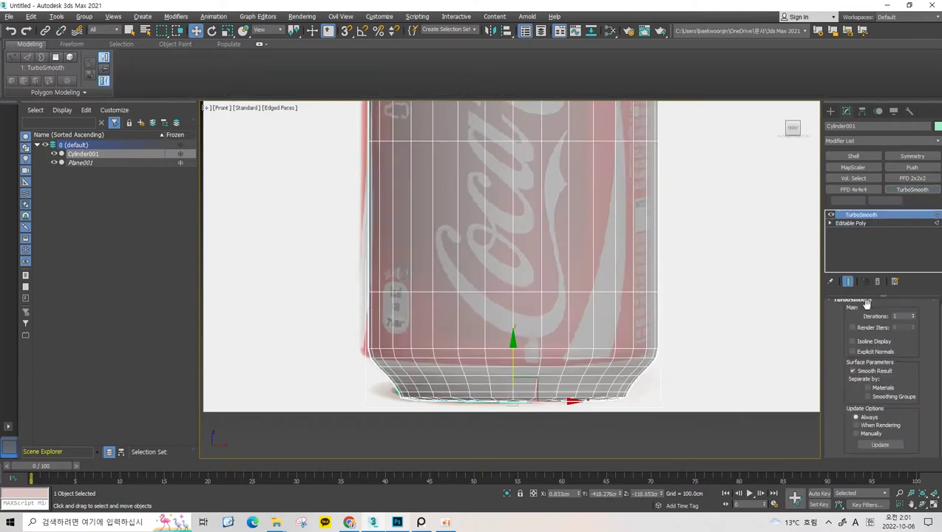
click(912, 314)
scroll(622, 273, down, 2)
key(F4)
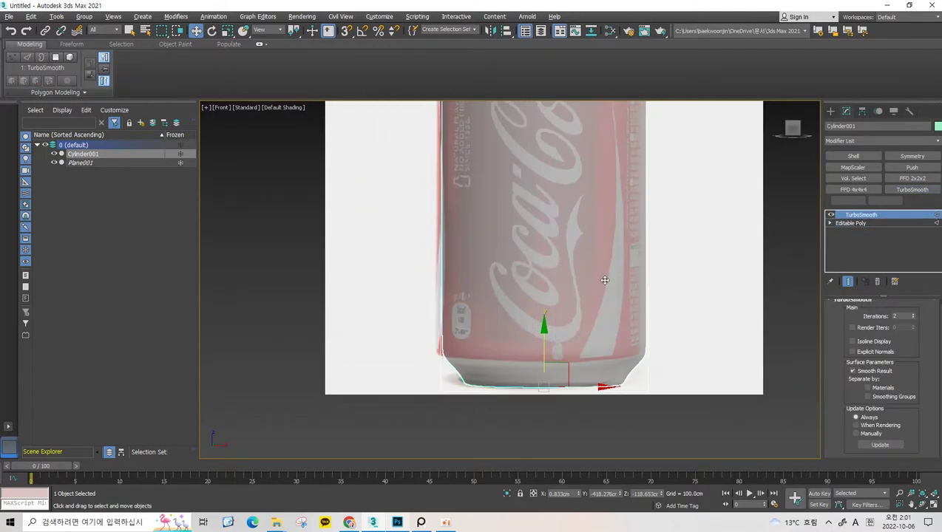
scroll(622, 273, down, 2)
middle_drag(621, 259, 607, 316)
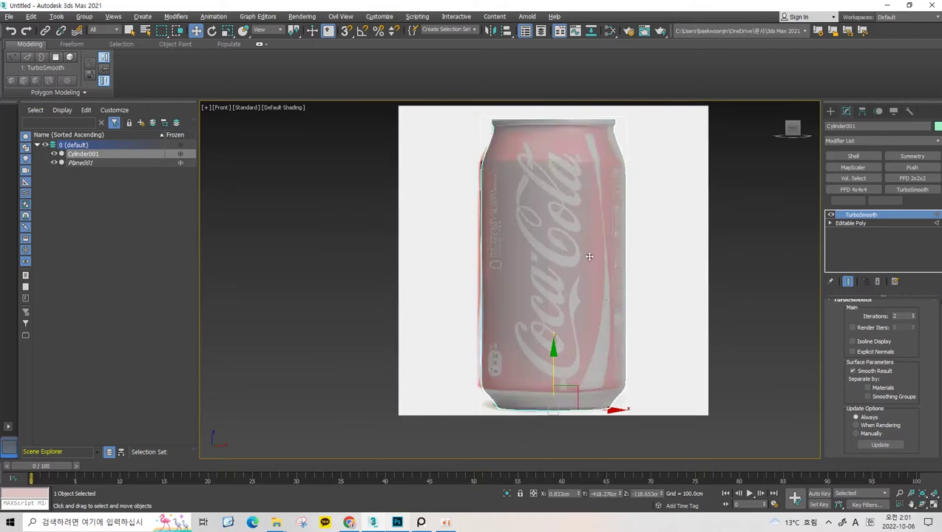
key(F4)
key(F4)
key(p)
key(F4)
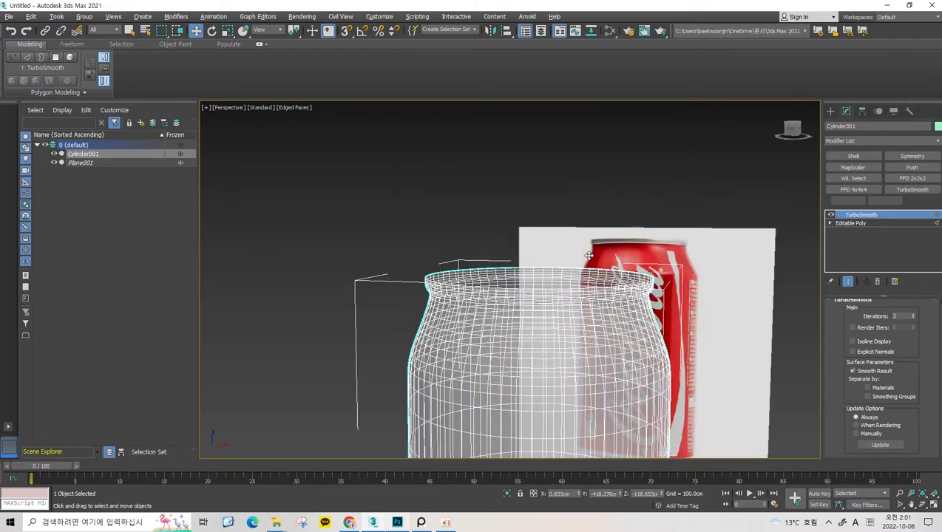
key(F3)
scroll(576, 189, down, 2)
key(F4)
mouse_move(577, 195)
alt+middle_down()
mouse_move(625, 173)
mouse_move(613, 192)
mouse_move(599, 189)
mouse_move(640, 176)
mouse_move(696, 132)
mouse_move(668, 120)
mouse_move(595, 218)
mouse_move(612, 193)
mouse_move(618, 214)
mouse_move(583, 235)
alt+middle_up()
- Make the front view See-Through, delete TurboSmooth, and return to Edge level with edges shown
key(f)
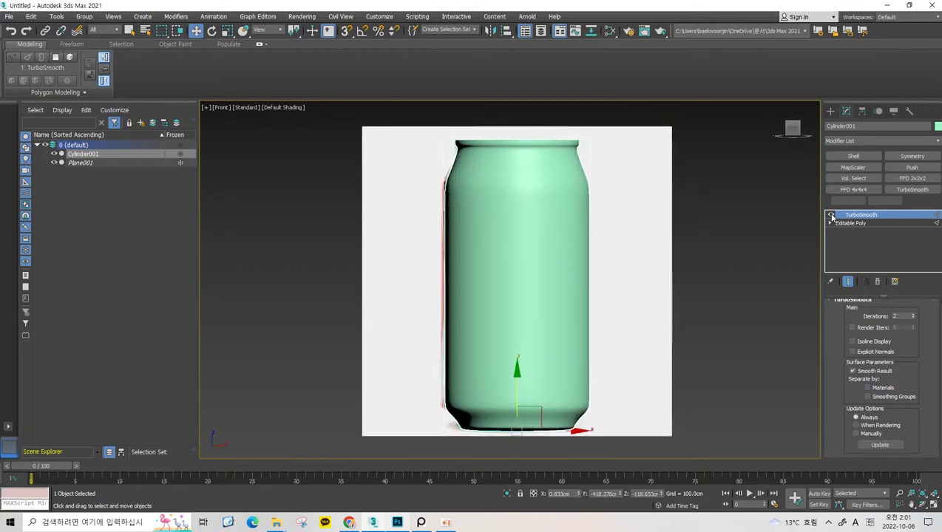
key(alt+x)
right_click(856, 216)
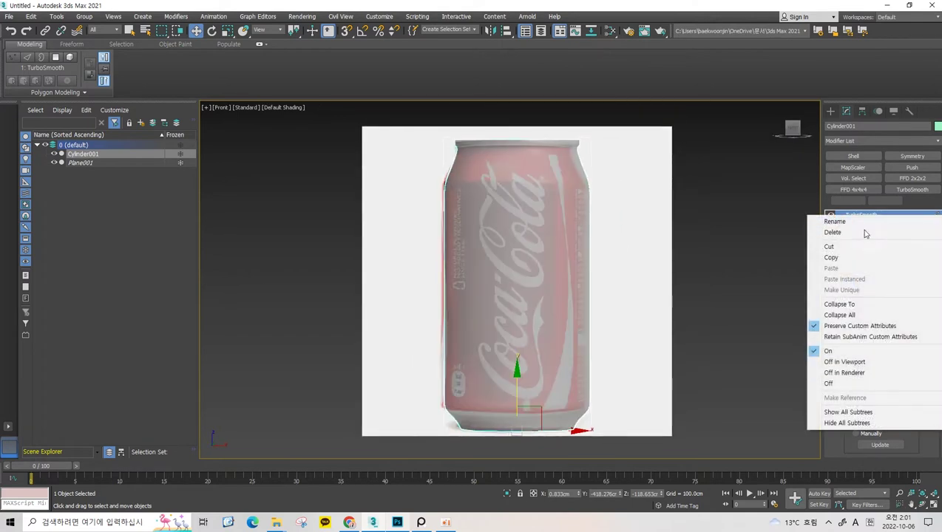
click(860, 234)
key(2)
key(F4)
- Bring the can's top into view and clear the vertex selection
scroll(543, 199, up, 3)
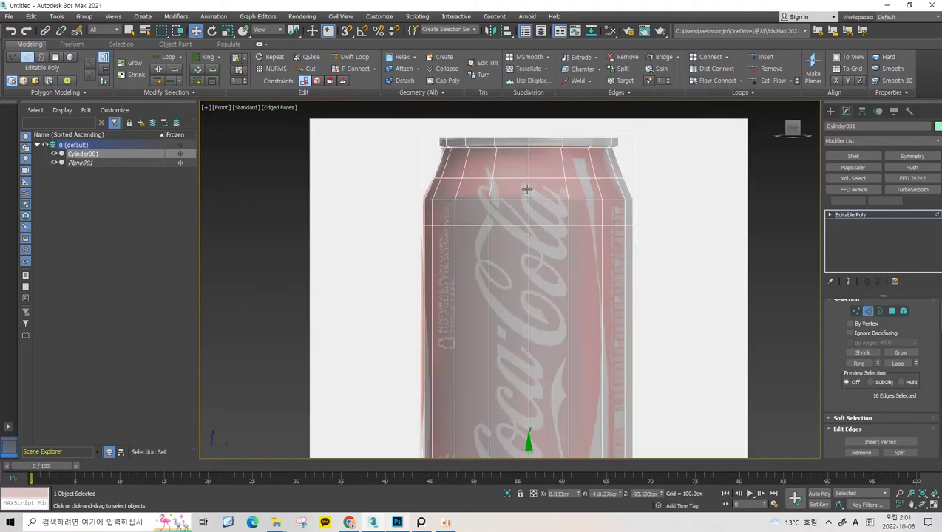
scroll(537, 196, down, 2)
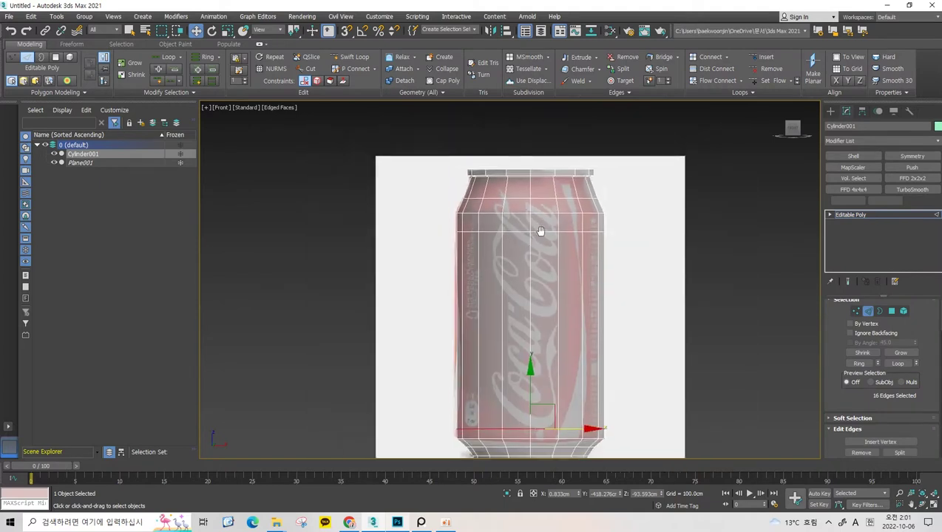
scroll(541, 231, up, 5)
scroll(532, 236, down, 2)
scroll(511, 221, down, 2)
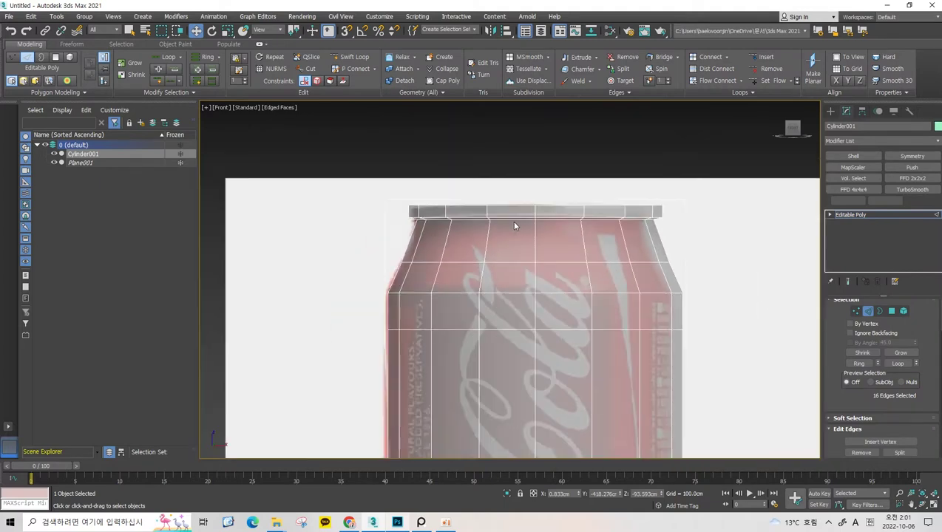
scroll(514, 232, down, 3)
scroll(511, 200, up, 1)
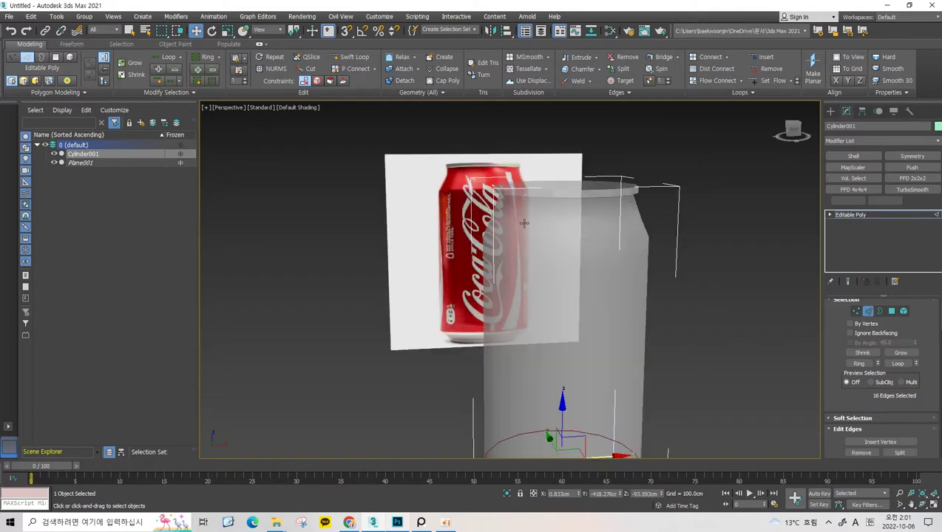
scroll(524, 220, up, 4)
middle_drag(524, 219, 543, 410)
middle_drag(437, 148, 431, 279)
middle_drag(425, 111, 421, 221)
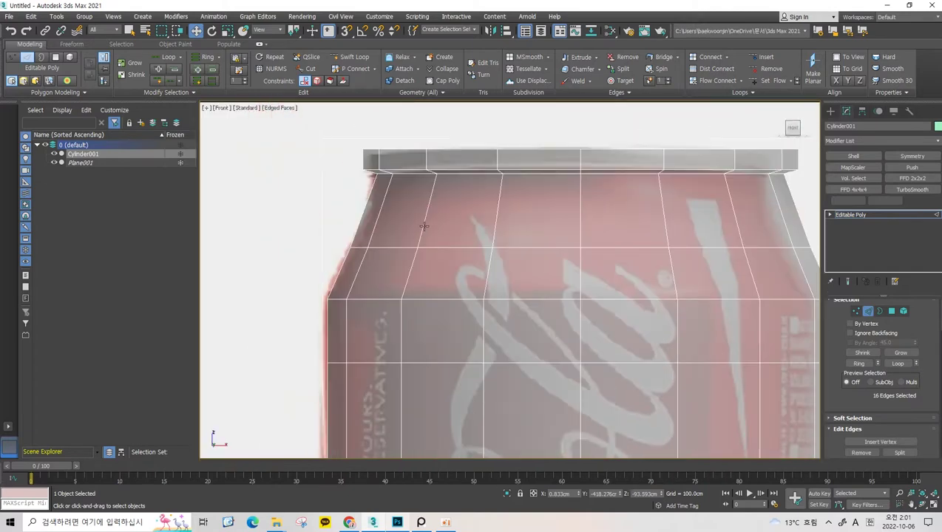
middle_drag(666, 200, 679, 212)
key(1)
click(309, 197)
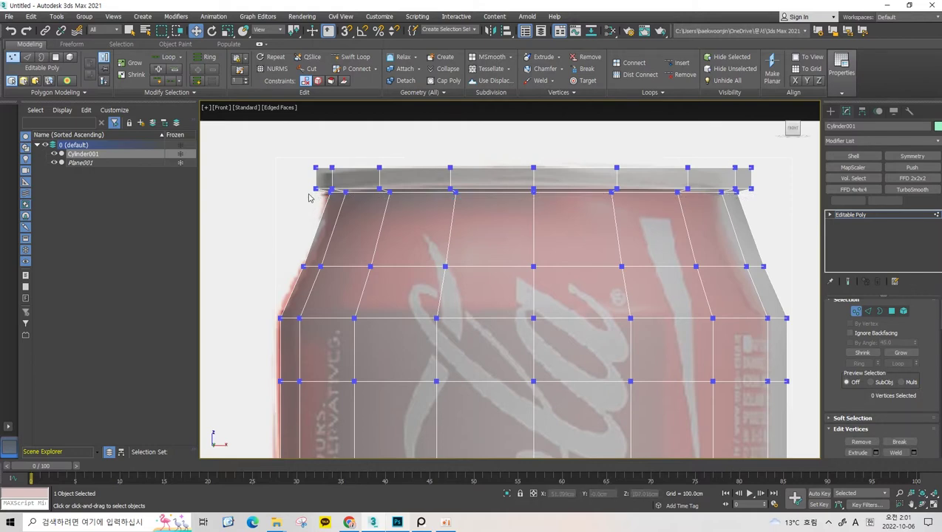
- With Snap on, move the top edge loop along Y to line up with the reference top
key(2)
double_click(497, 193)
key(s)
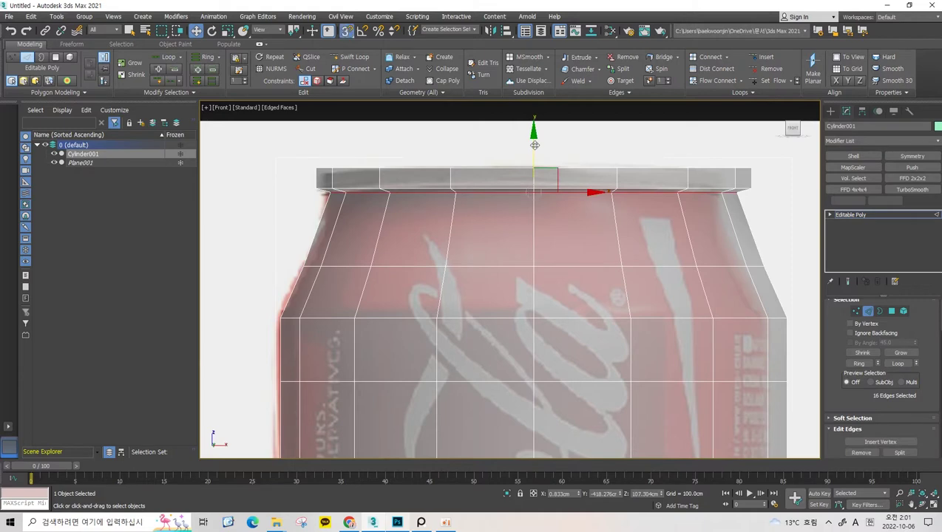
mouse_move(520, 169)
mouse_down()
mouse_move(487, 165)
mouse_move(377, 191)
mouse_move(500, 172)
mouse_up()
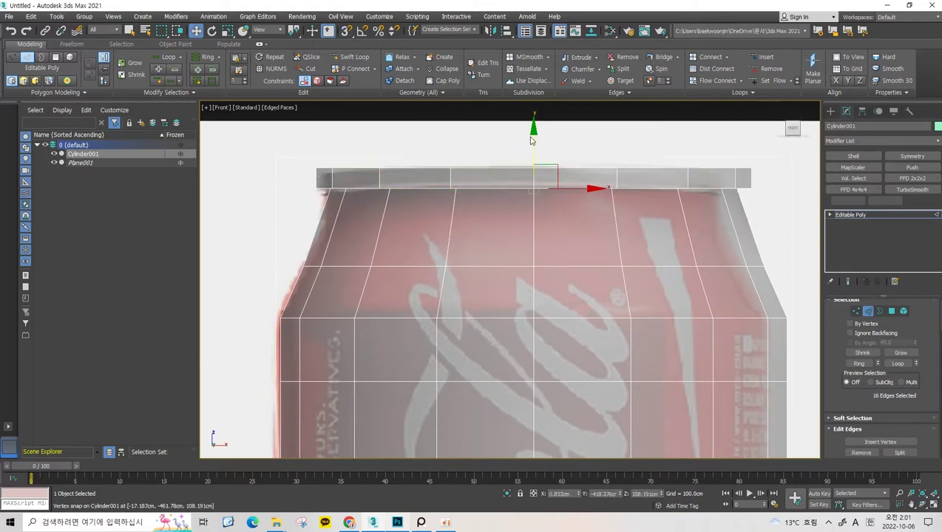
drag(534, 127, 531, 142)
click(636, 217)
- Inspect the adjusted rim close up in Perspective view with edged faces shown
middle_drag(637, 219, 645, 234)
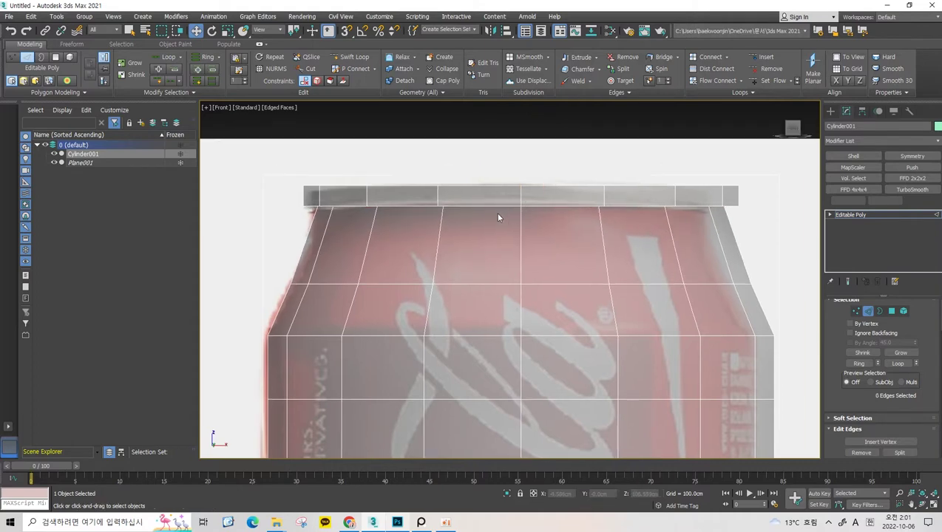
key(p)
scroll(537, 189, up, 5)
alt+middle_drag(537, 189, 564, 151)
scroll(517, 200, up, 5)
key(F4)
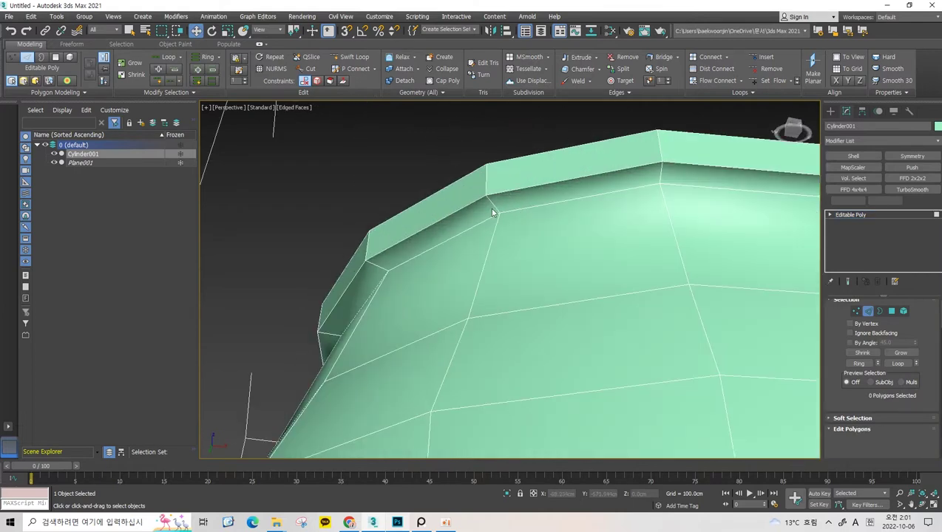
- Switch to Polygon mode in Front view and make the can see-through with Alt+X
scroll(492, 213, down, 5)
key(4)
click(501, 189)
shift+click(455, 184)
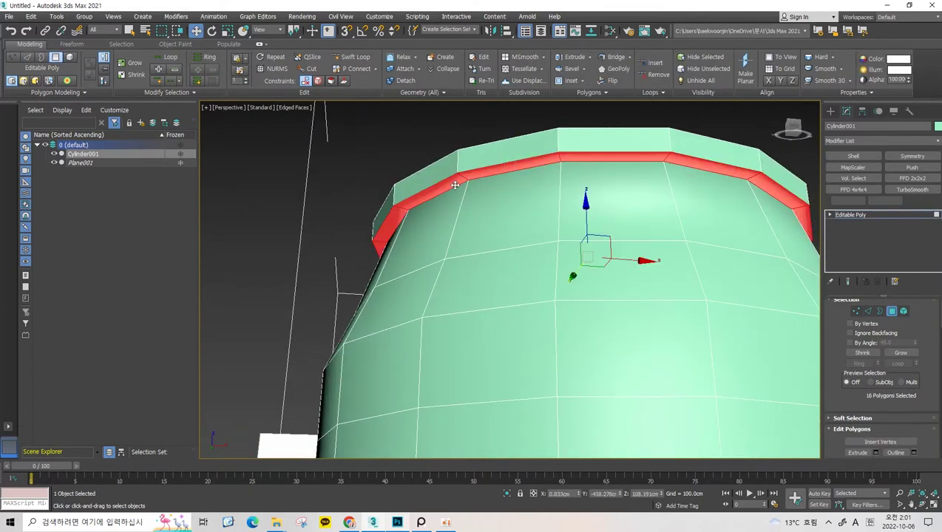
alt+middle_drag(517, 194, 524, 184)
key(f)
click(456, 184)
key(alt+x)
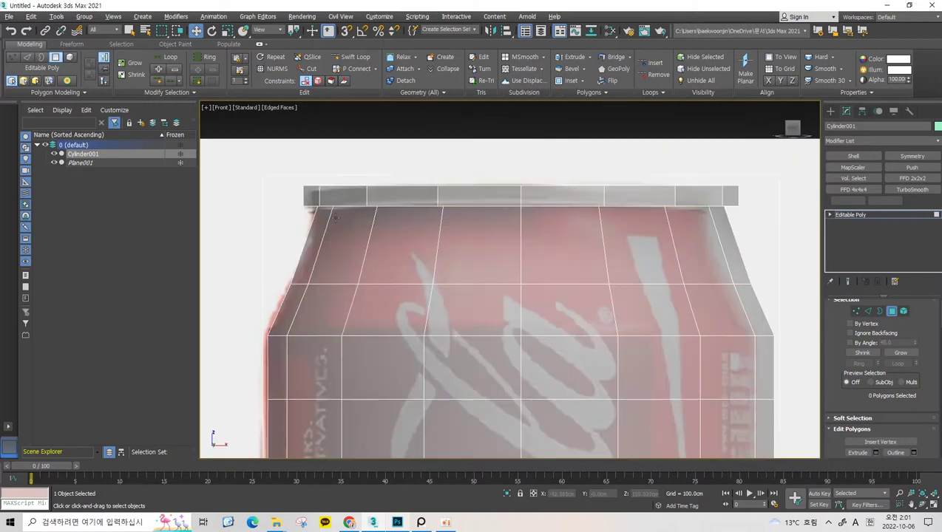
- Select the full ring of 16 top rim polygons in Front view
click(625, 199)
mouse_move(414, 213)
alt+middle_down()
mouse_move(417, 200)
mouse_move(385, 199)
alt+middle_up()
shift+click(385, 200)
alt+middle_drag(537, 213, 533, 226)
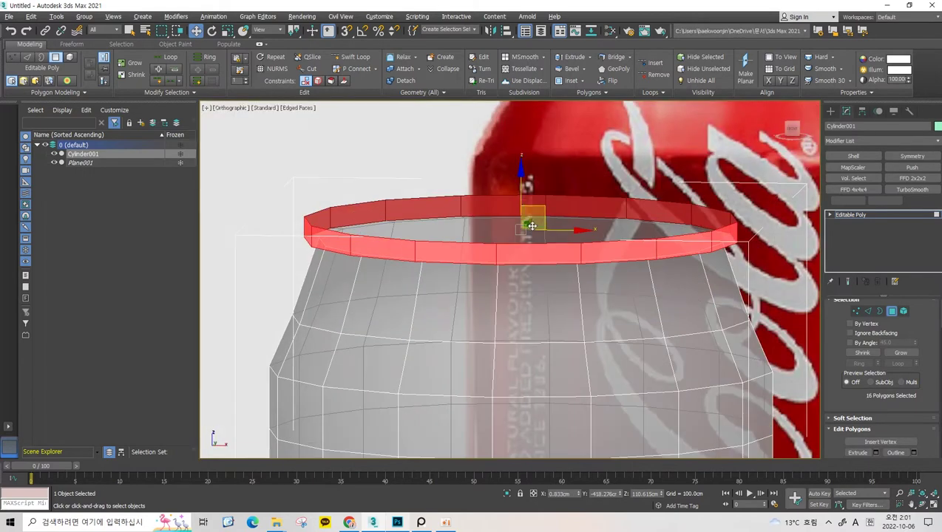
key(f)
scroll(492, 185, up, 5)
- Scale the rim polygon ring uniformly outward a little to form the lip
key(r)
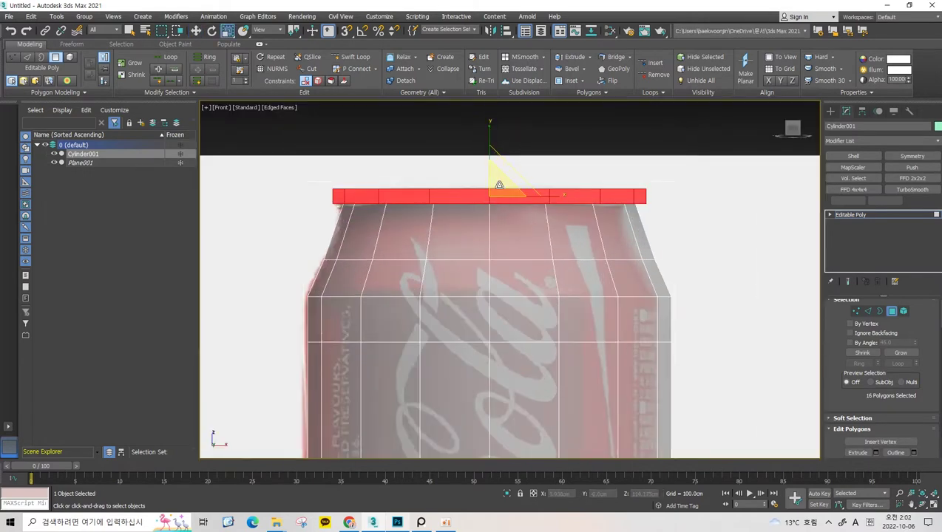
drag(503, 191, 495, 187)
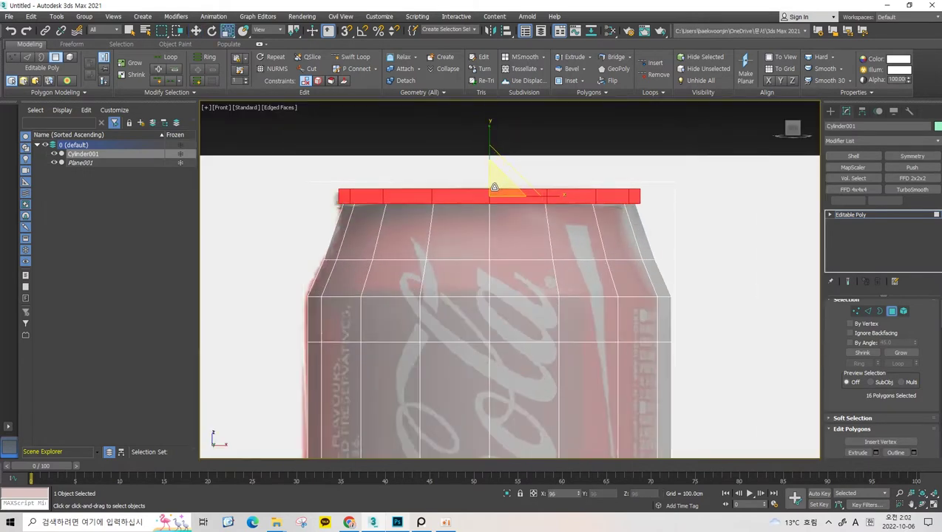
click(567, 158)
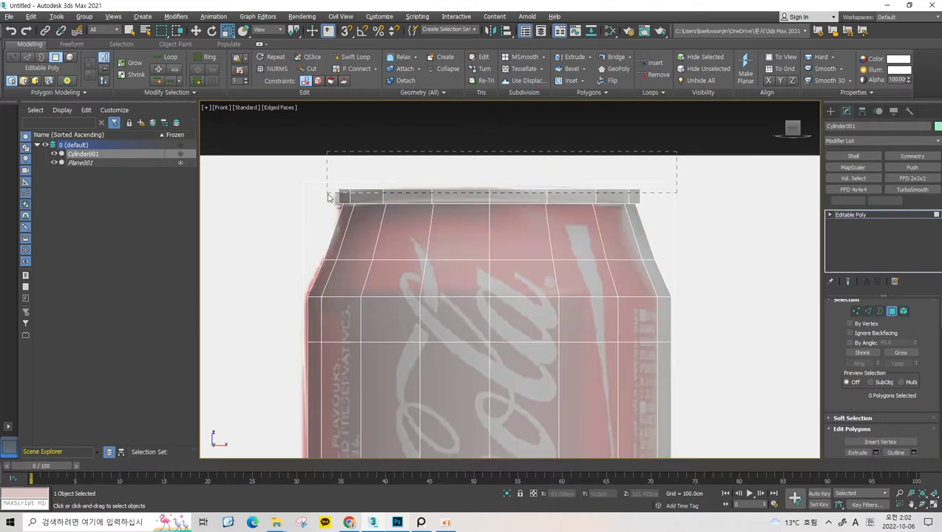
- Check the widened lip in Perspective and Front views, toggling edged faces
mouse_move(558, 175)
middle_down()
mouse_move(600, 177)
mouse_move(578, 251)
middle_up()
key(p)
key(F4)
mouse_move(531, 243)
alt+middle_down()
mouse_move(563, 219)
mouse_move(566, 184)
mouse_move(564, 199)
mouse_move(510, 220)
alt+middle_up()
key(F4)
scroll(562, 203, up, 5)
key(f)
drag(362, 215, 558, 182)
scroll(531, 200, down, 5)
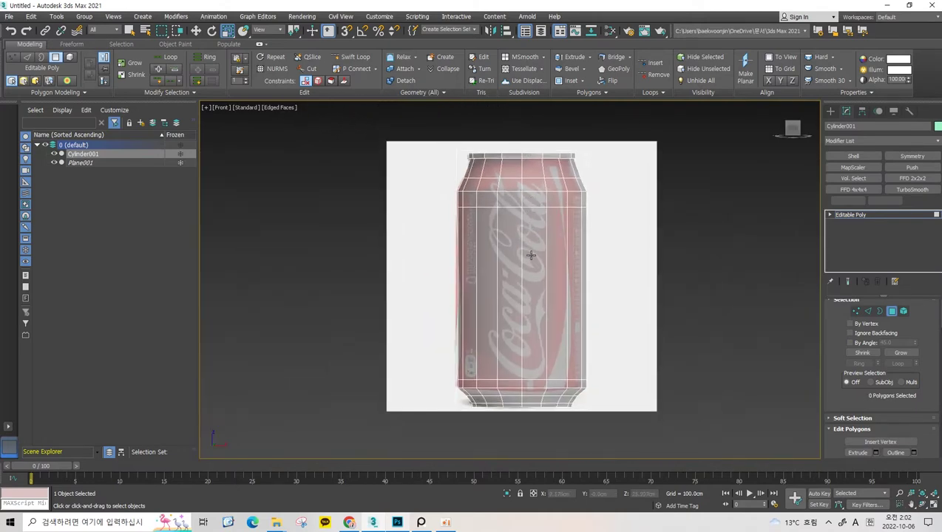
key(p)
scroll(538, 301, down, 5)
scroll(541, 281, up, 3)
mouse_move(540, 274)
alt+middle_down()
mouse_move(531, 193)
mouse_move(495, 294)
alt+middle_up()
- Orbit to the can's top polygon and scale it inward, leaving a ring
key(4)
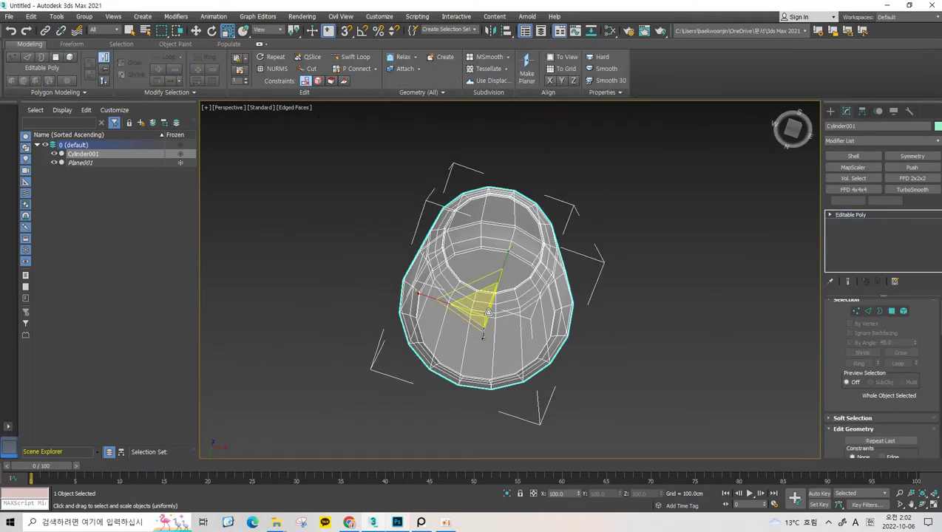
scroll(500, 250, up, 3)
scroll(501, 251, down, 3)
alt+middle_drag(501, 250, 515, 226)
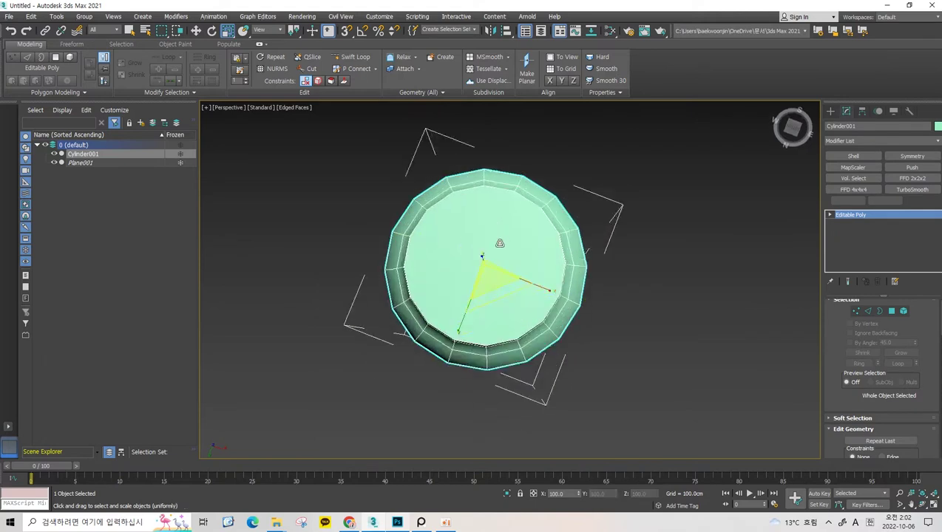
key(4)
scroll(477, 239, up, 2)
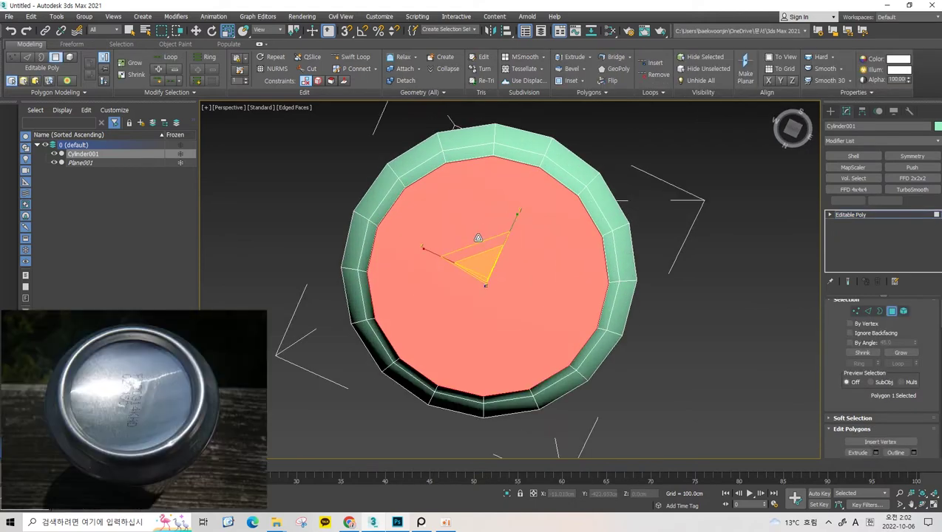
key(w)
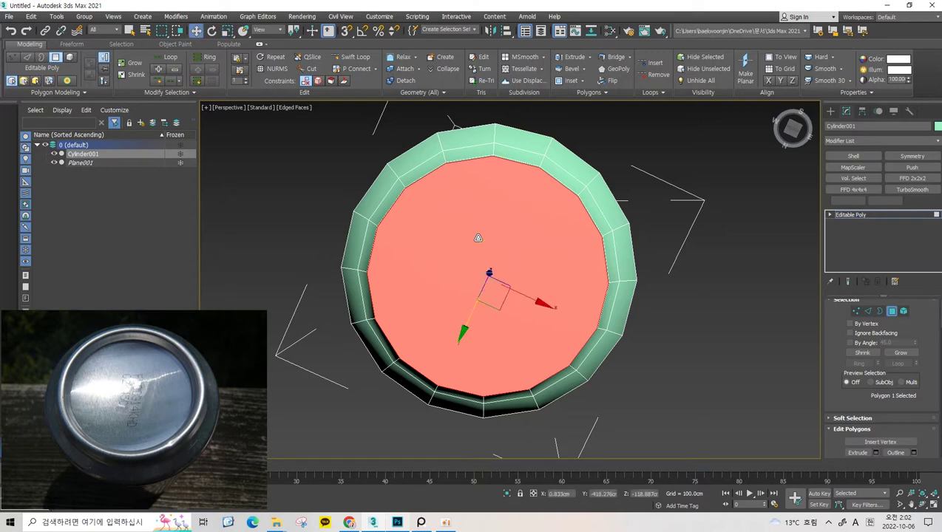
alt+middle_drag(503, 219, 505, 190)
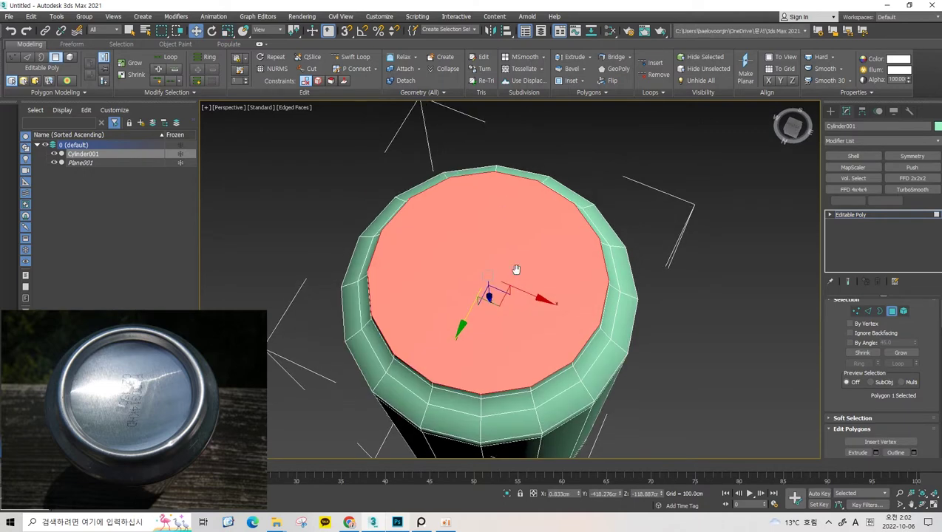
alt+middle_drag(513, 267, 489, 281)
key(r)
key(w)
key(r)
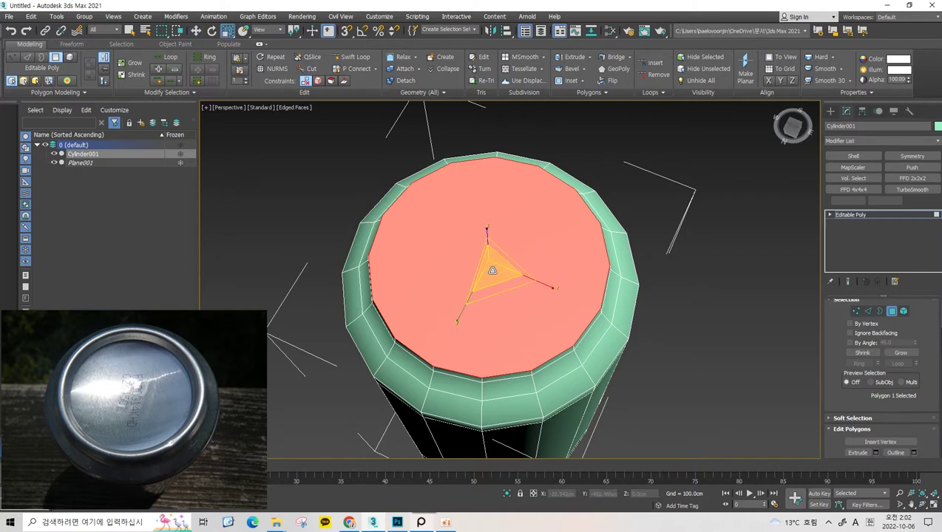
drag(491, 269, 506, 260)
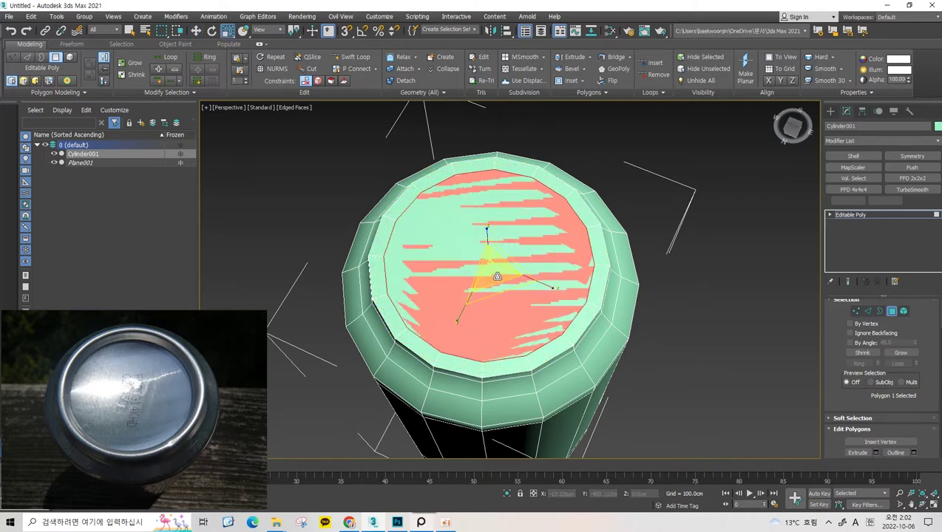
- Raise the top face, shrink it further inward, then move it back down toward the rim
alt+middle_drag(506, 261, 491, 275)
key(w)
drag(518, 292, 521, 216)
mouse_move(521, 216)
alt+middle_down()
mouse_move(500, 179)
mouse_move(495, 270)
alt+middle_up()
key(r)
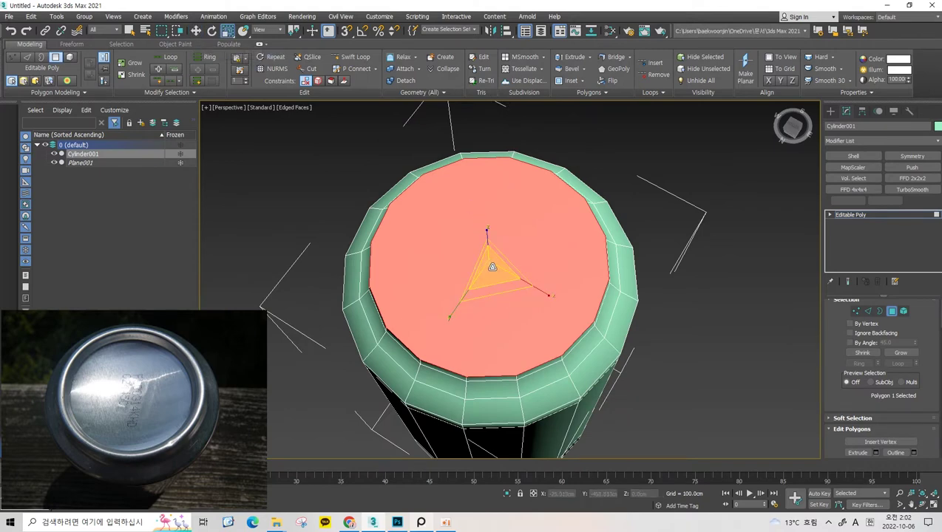
drag(492, 266, 498, 274)
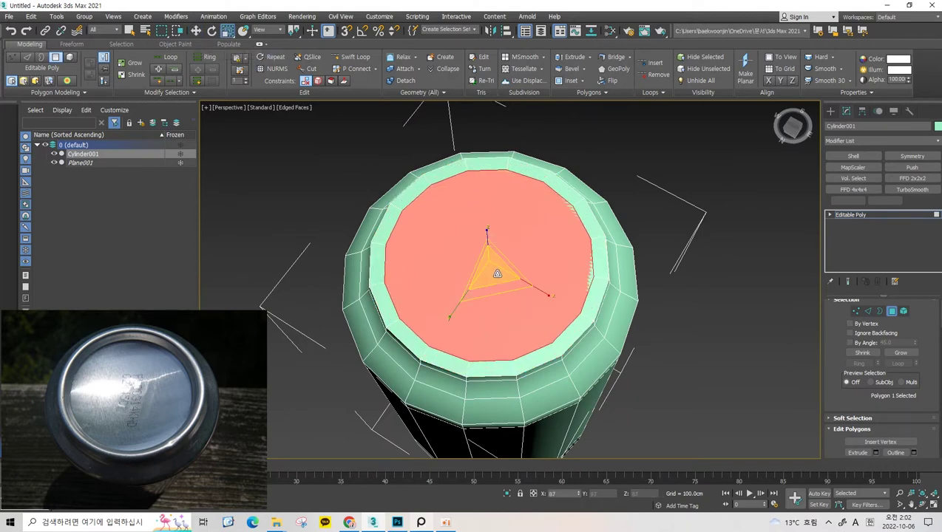
alt+middle_drag(543, 212, 518, 241)
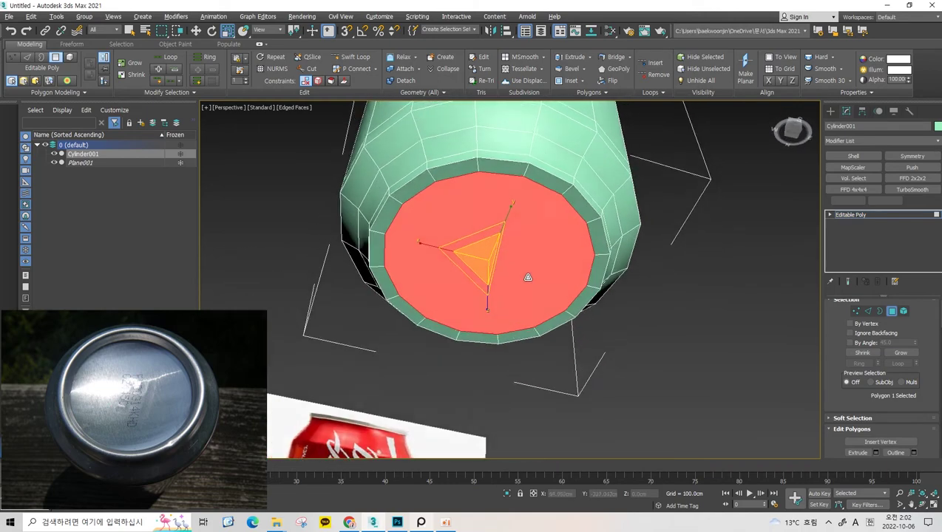
key(w)
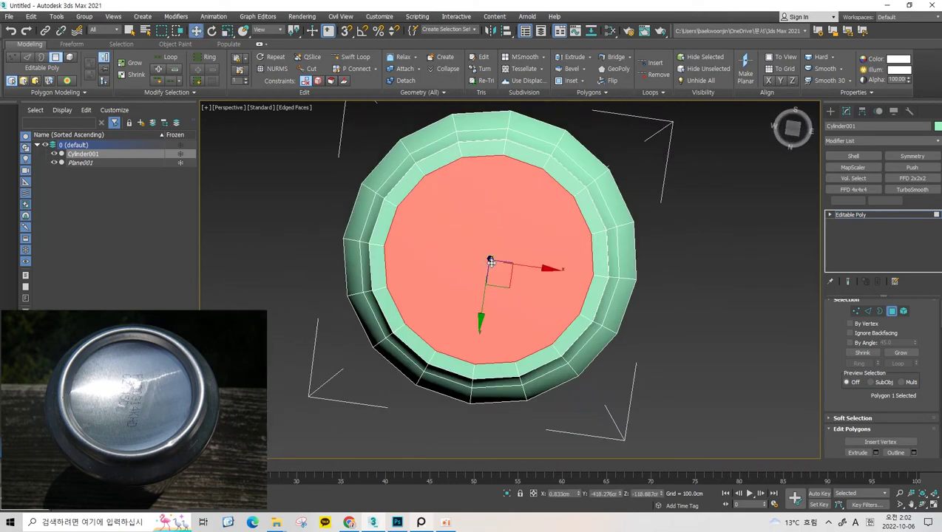
drag(491, 268, 491, 266)
- Scroll the command panel down to the Edit Polygons rollout
scroll(885, 341, down, 3)
scroll(887, 336, down, 2)
scroll(899, 325, down, 3)
scroll(902, 323, down, 1)
scroll(906, 336, down, 2)
scroll(909, 351, down, 2)
scroll(912, 374, down, 1)
scroll(913, 377, up, 3)
scroll(911, 374, up, 3)
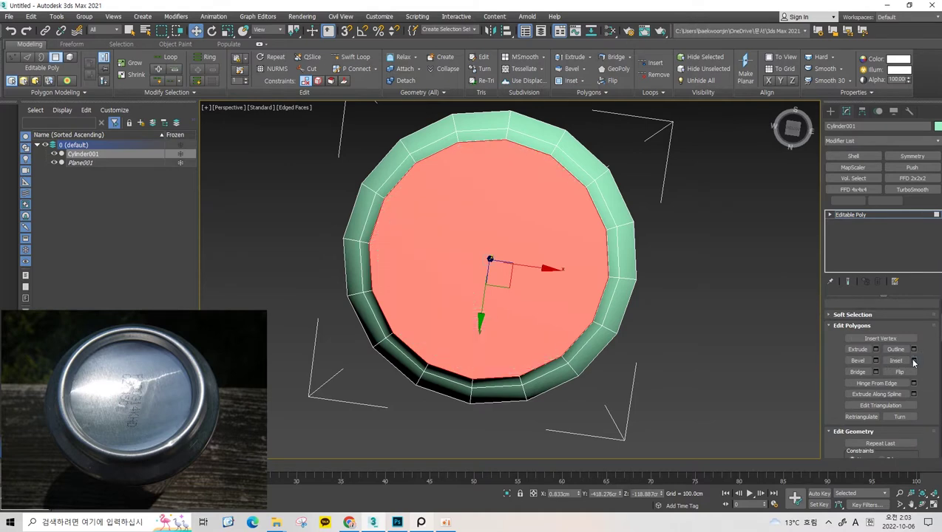
- Apply a wide inset to the selected face, inspect it, then undo it
click(914, 363)
scroll(403, 174, up, 3)
scroll(414, 184, down, 2)
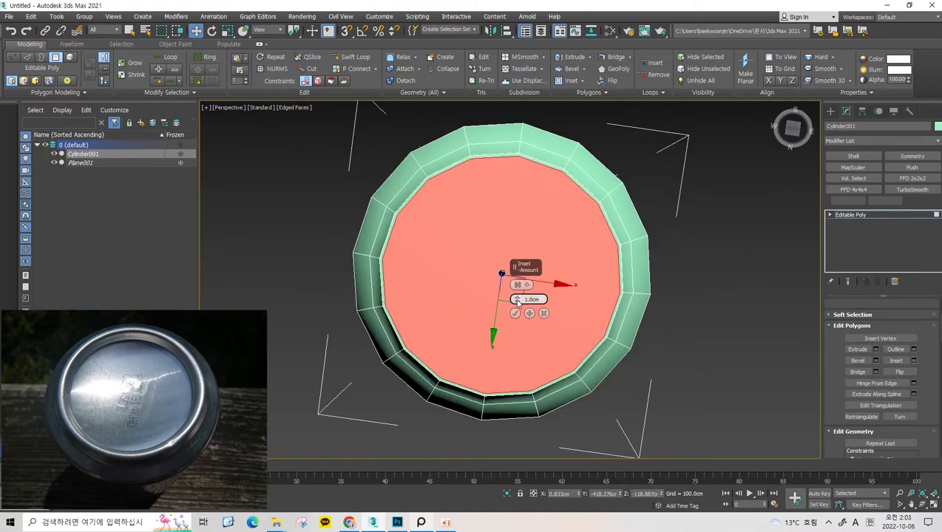
drag(517, 299, 510, 285)
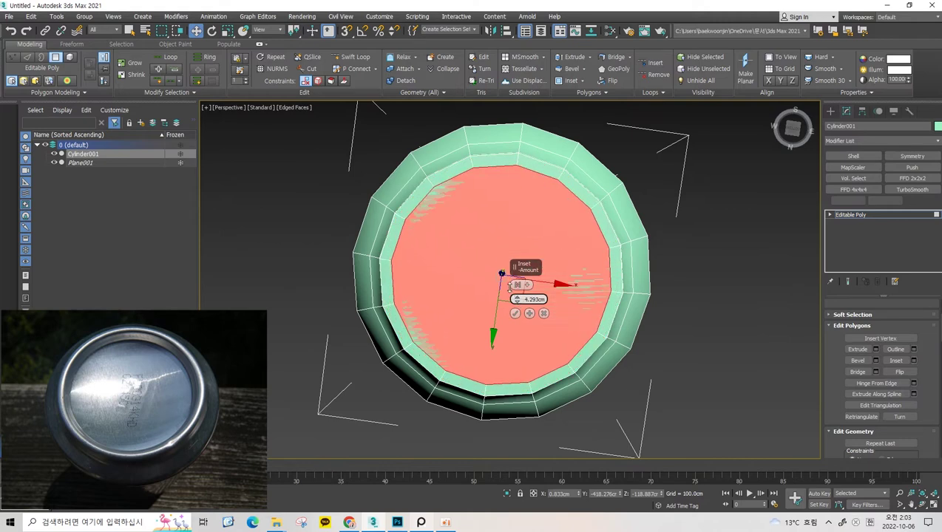
drag(509, 287, 510, 287)
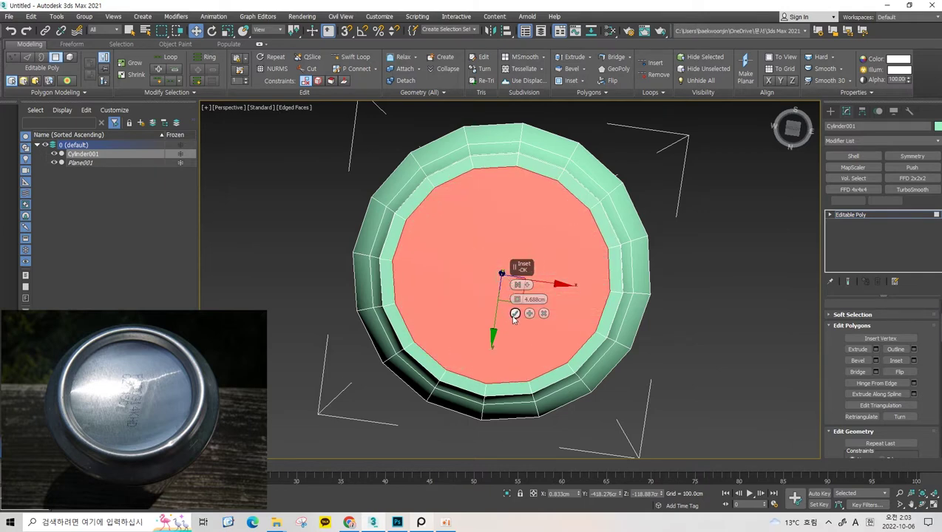
click(514, 315)
alt+middle_drag(461, 235, 446, 261)
scroll(497, 237, up, 3)
mouse_move(497, 237)
alt+middle_down()
mouse_move(494, 252)
mouse_move(506, 252)
mouse_move(496, 245)
mouse_move(496, 253)
mouse_move(497, 207)
alt+middle_up()
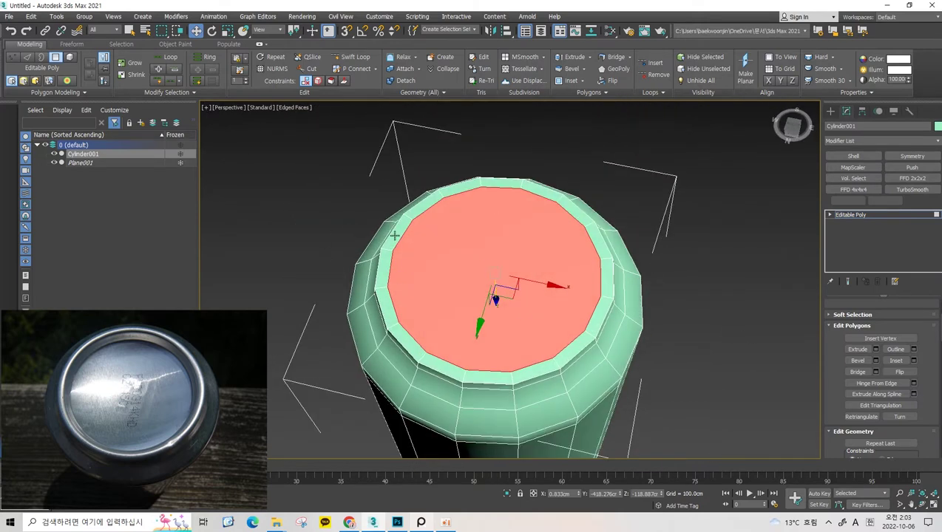
key(ctrl+z)
- Redo the inset with an Amount of about 2.712 cm and confirm it
click(915, 360)
alt+middle_drag(429, 244, 414, 267)
scroll(406, 215, up, 3)
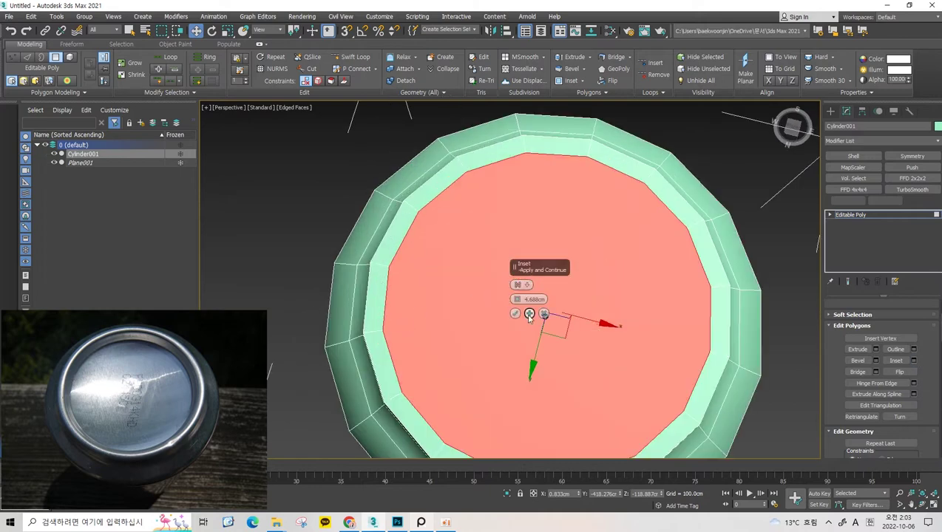
drag(517, 300, 516, 301)
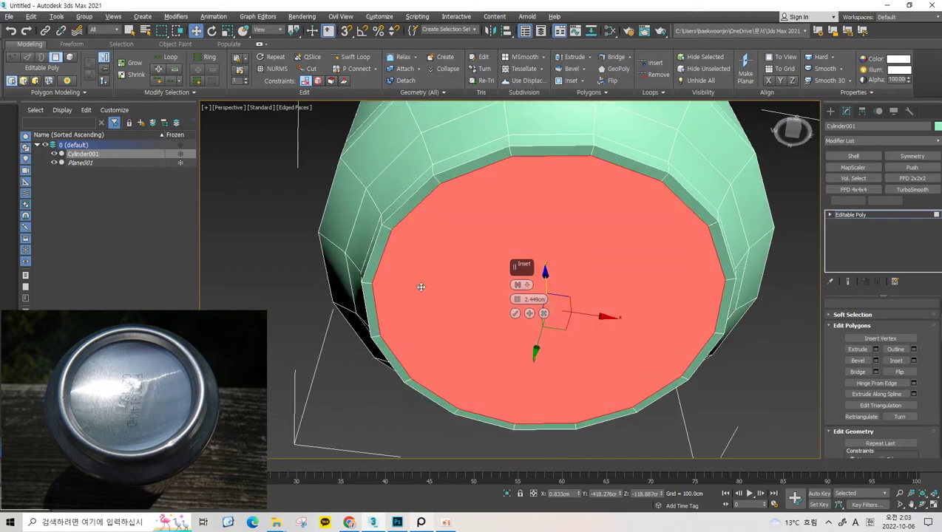
alt+middle_drag(443, 266, 421, 284)
drag(517, 299, 516, 290)
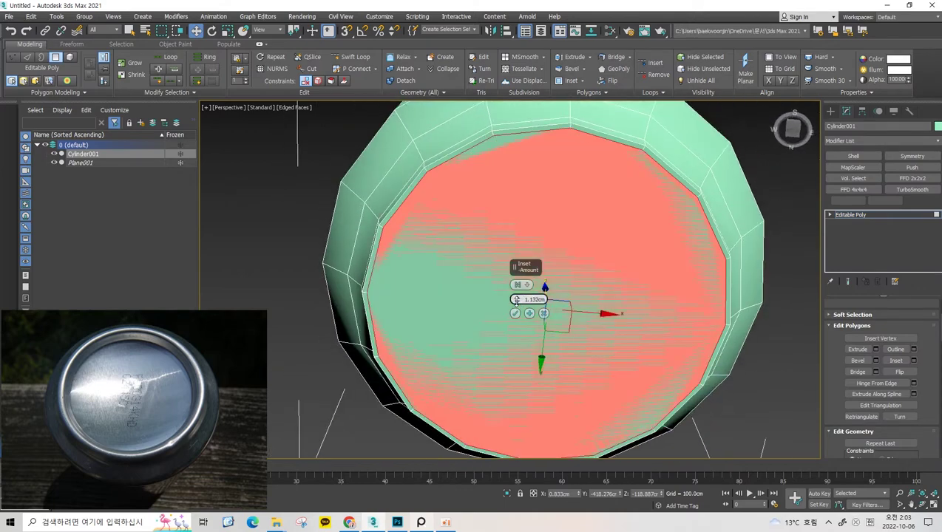
click(516, 313)
mouse_move(515, 314)
alt+middle_down()
mouse_move(576, 276)
mouse_move(568, 299)
alt+middle_up()
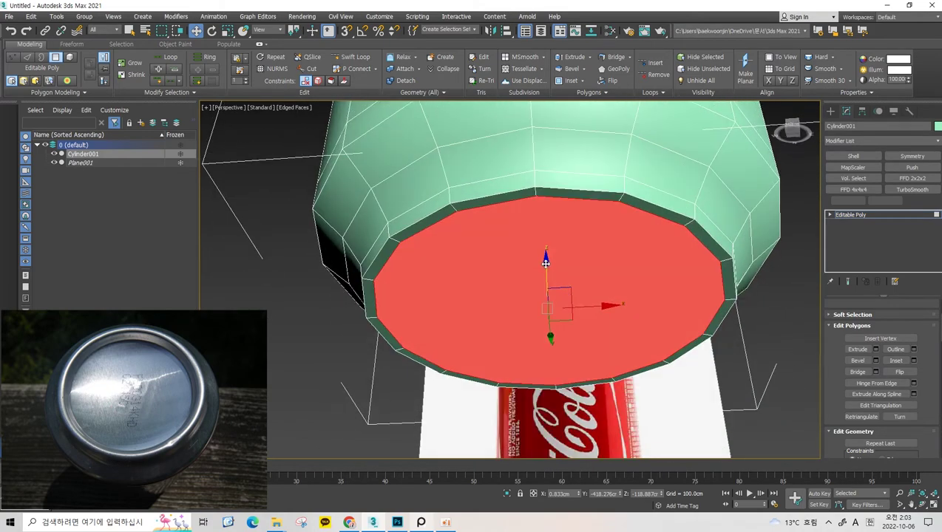
- Move the inset face along Z to recess it inside a raised lip, checking from several angles
drag(545, 263, 549, 238)
mouse_move(550, 239)
alt+middle_down()
mouse_move(494, 275)
mouse_move(463, 257)
alt+middle_up()
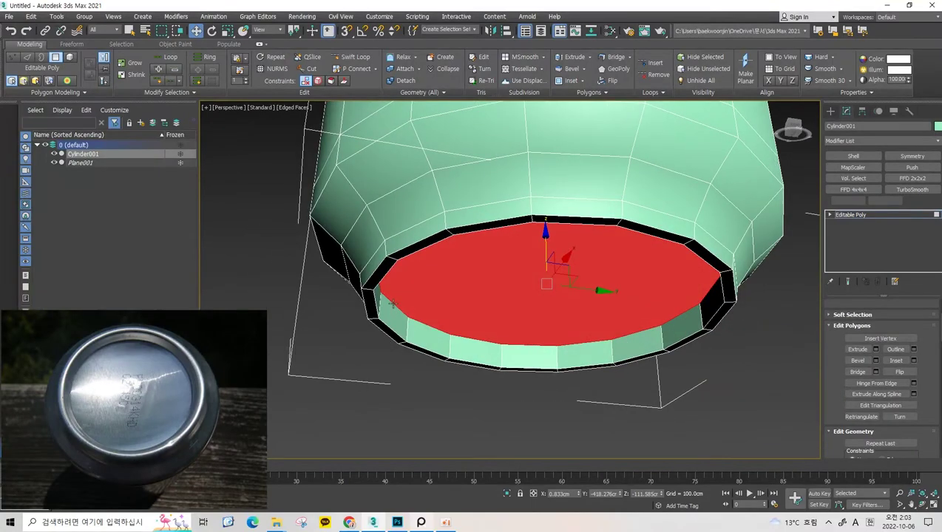
mouse_move(603, 261)
alt+middle_down()
mouse_move(688, 231)
mouse_move(592, 253)
mouse_move(545, 244)
mouse_move(547, 251)
alt+middle_up()
key(r)
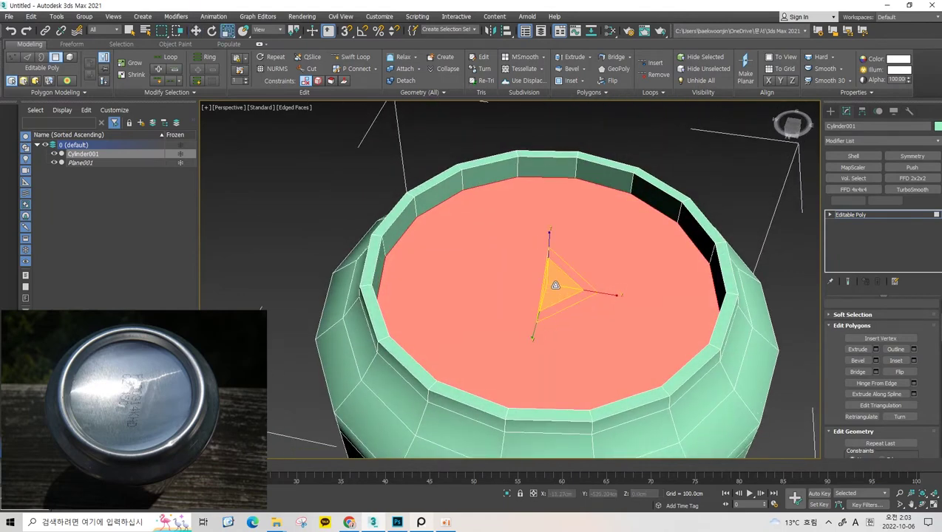
mouse_move(555, 284)
alt+middle_down()
mouse_move(599, 280)
mouse_move(577, 296)
mouse_move(612, 335)
mouse_move(615, 265)
mouse_move(581, 186)
mouse_move(589, 230)
alt+middle_up()
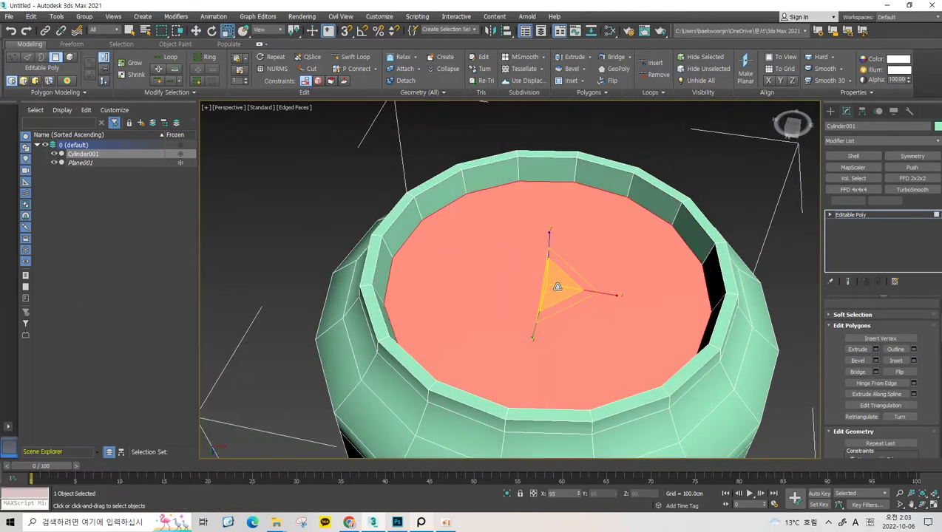
key(w)
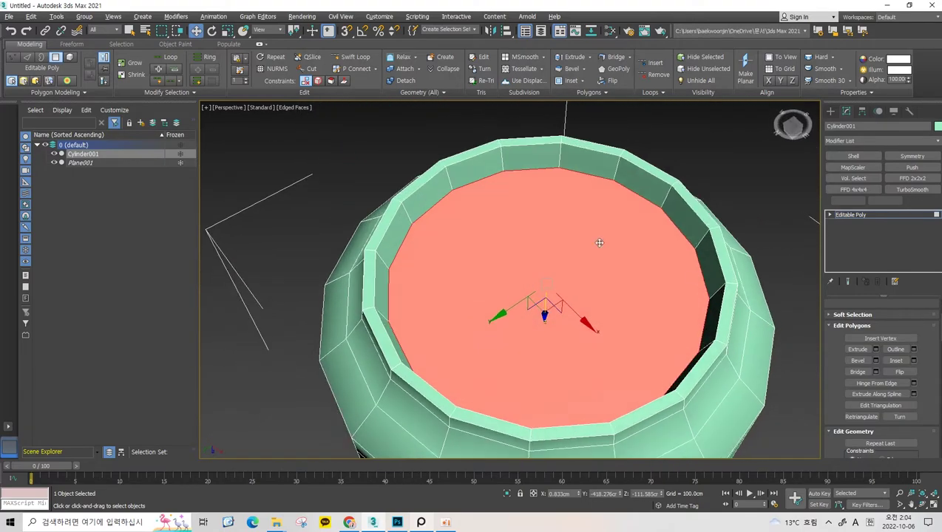
mouse_move(573, 320)
alt+middle_down()
mouse_move(643, 336)
mouse_move(626, 385)
mouse_move(665, 366)
mouse_move(663, 336)
alt+middle_up()
- Inset the recessed bottom face to about 14 cm
click(913, 361)
alt+middle_drag(518, 269, 535, 272)
drag(519, 300, 506, 229)
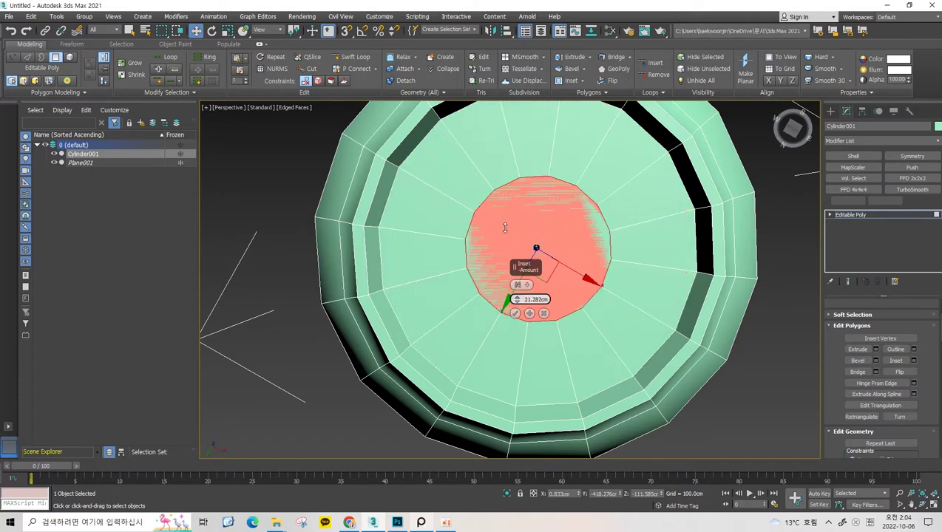
alt+middle_drag(511, 232, 520, 241)
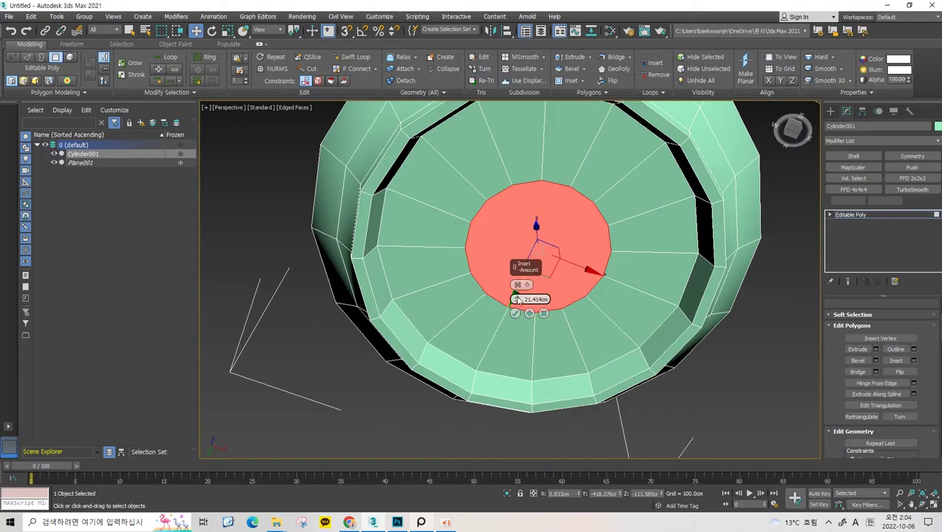
drag(518, 299, 518, 329)
mouse_move(518, 329)
alt+middle_down()
mouse_move(481, 313)
mouse_move(503, 303)
mouse_move(514, 311)
mouse_move(528, 244)
alt+middle_up()
click(516, 305)
alt+middle_drag(538, 209, 531, 177)
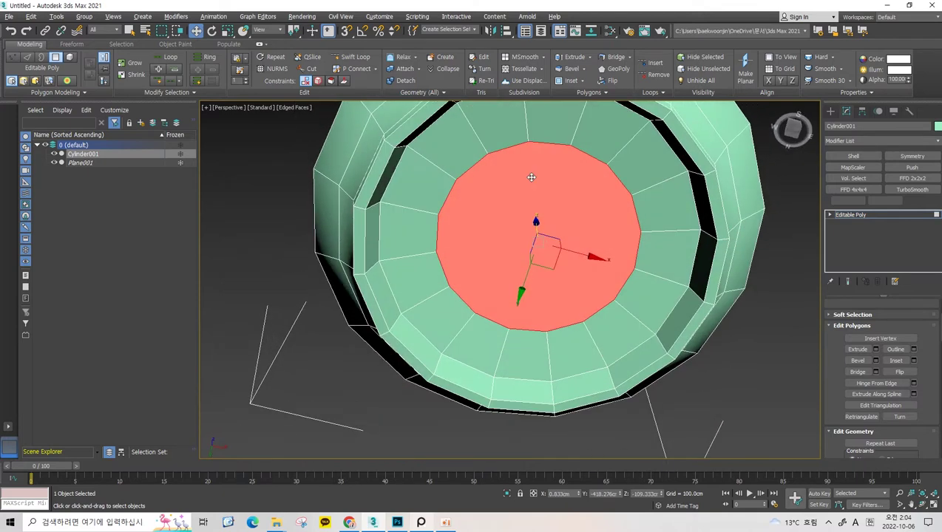
- Inset the centre face again and raise it slightly to start the dome
click(914, 360)
mouse_move(522, 263)
alt+middle_down()
mouse_move(532, 267)
mouse_move(535, 220)
alt+middle_up()
drag(537, 206, 538, 198)
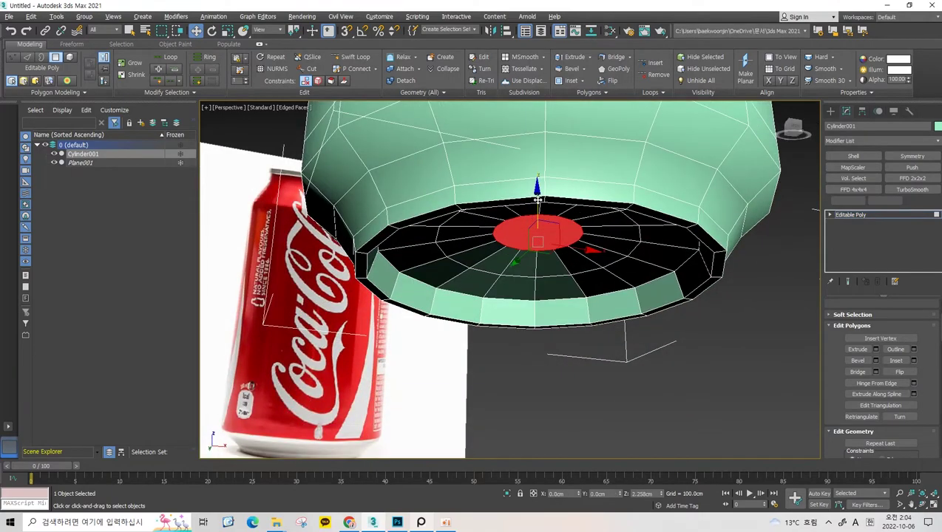
mouse_move(537, 199)
alt+middle_down()
mouse_move(511, 167)
mouse_move(439, 275)
alt+middle_up()
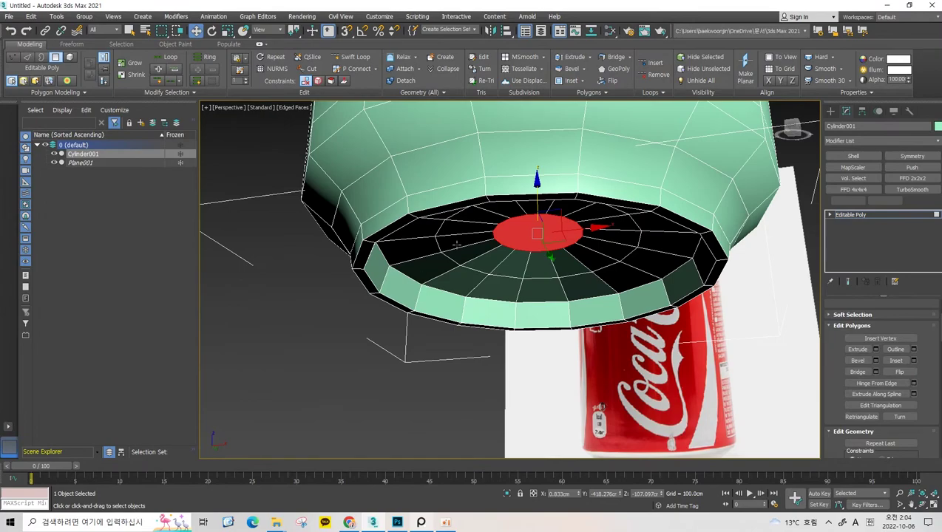
mouse_move(630, 248)
alt+middle_down()
mouse_move(583, 212)
mouse_move(597, 236)
mouse_move(473, 284)
mouse_move(627, 275)
alt+middle_up()
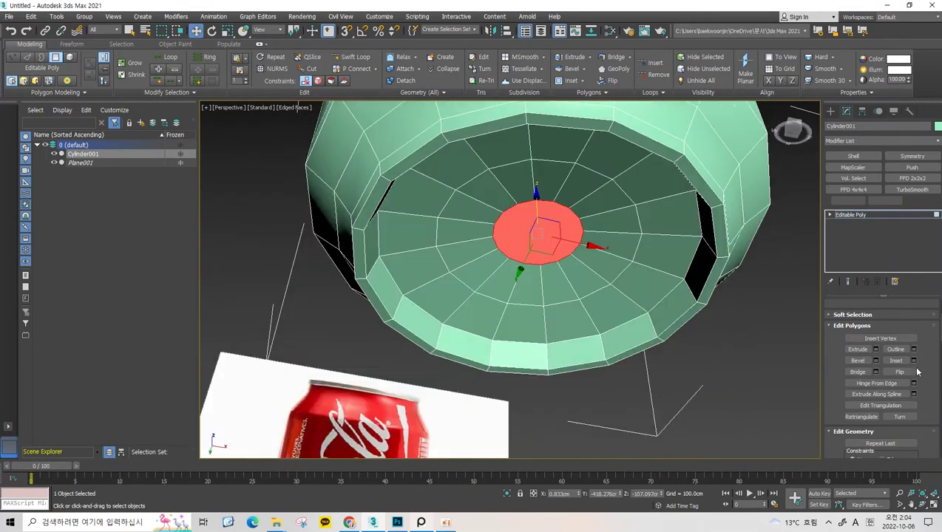
scroll(557, 276, up, 5)
scroll(548, 288, down, 2)
scroll(519, 327, up, 1)
click(515, 314)
scroll(517, 311, down, 3)
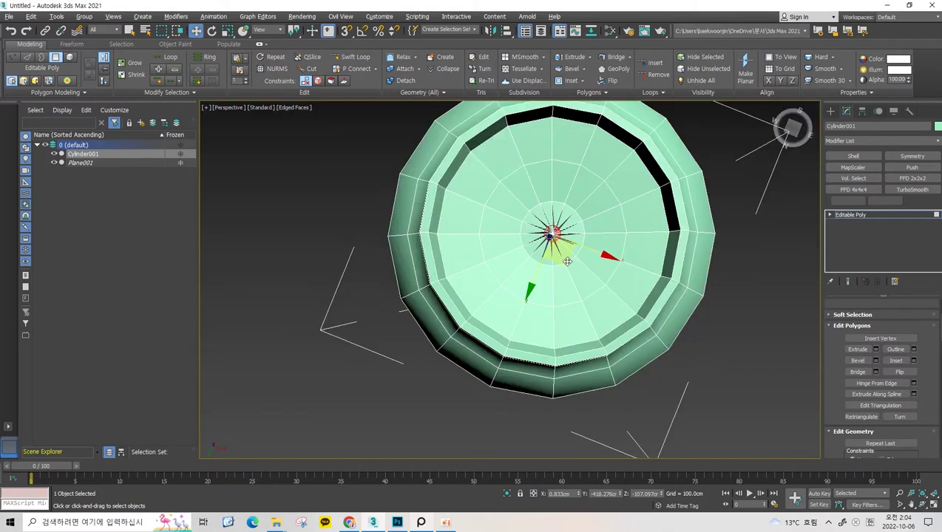
alt+middle_drag(517, 311, 518, 281)
scroll(517, 281, up, 3)
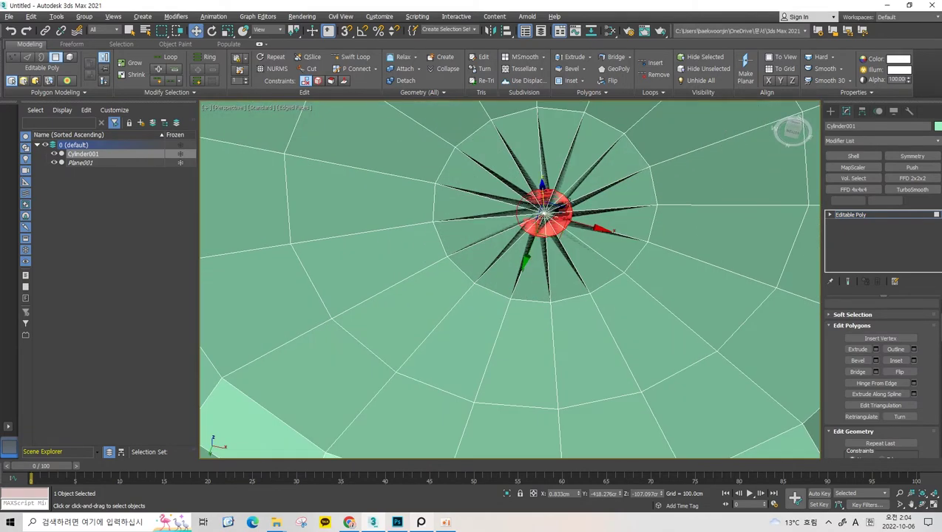
scroll(902, 392, down, 3)
scroll(902, 392, up, 1)
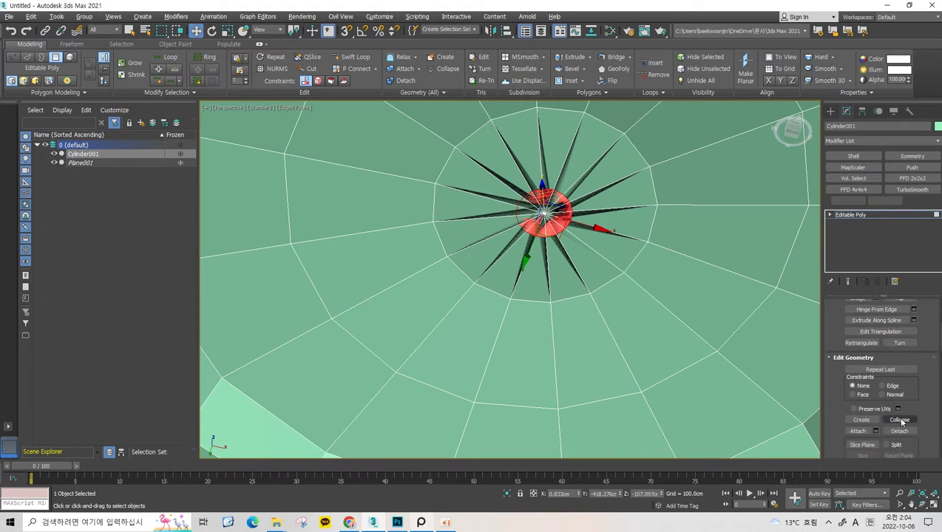
- Collapse the centre polygons into a single point and check the result with edged faces
click(902, 421)
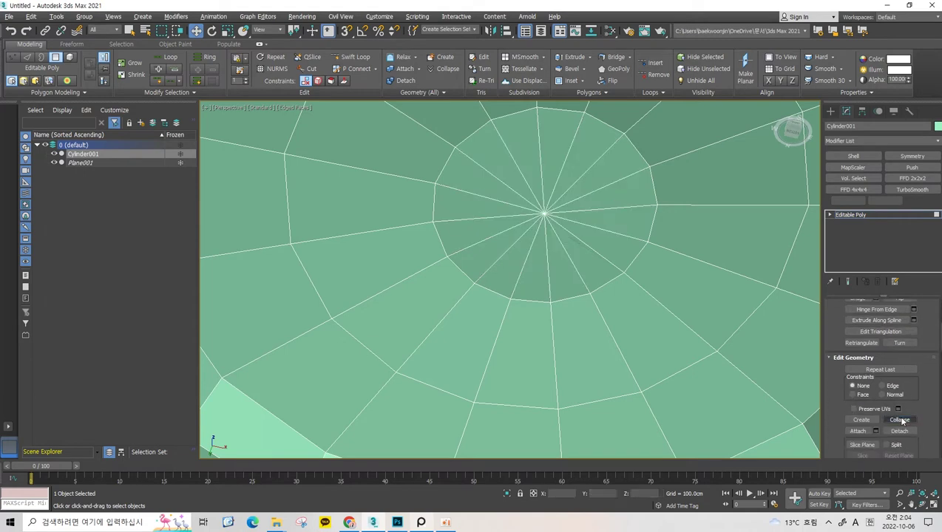
scroll(540, 215, down, 3)
mouse_move(541, 212)
alt+middle_down()
mouse_move(570, 244)
mouse_move(546, 276)
mouse_move(547, 236)
alt+middle_up()
scroll(579, 254, up, 2)
scroll(579, 254, up, 2)
scroll(559, 249, down, 2)
key(F4)
scroll(547, 237, down, 2)
scroll(541, 225, up, 2)
scroll(541, 225, up, 3)
key(F4)
- Inspect the collapsed centre point from below in edge and vertex modes
key(2)
mouse_move(547, 214)
alt+middle_down()
mouse_move(551, 228)
mouse_move(566, 213)
alt+middle_up()
scroll(551, 228, down, 2)
scroll(551, 222, up, 4)
key(1)
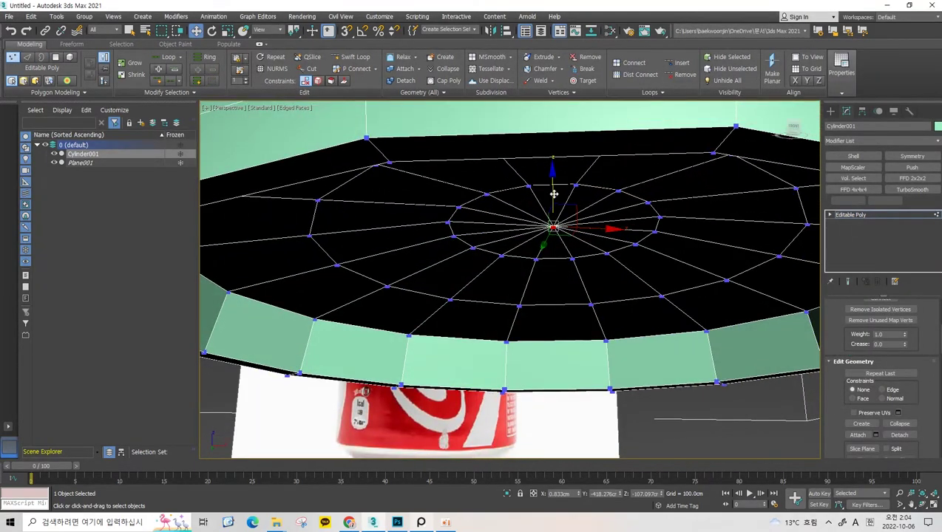
mouse_move(552, 192)
alt+middle_down()
mouse_move(577, 138)
mouse_move(523, 205)
mouse_move(482, 283)
alt+middle_up()
scroll(577, 139, down, 2)
scroll(562, 163, down, 2)
key(F4)
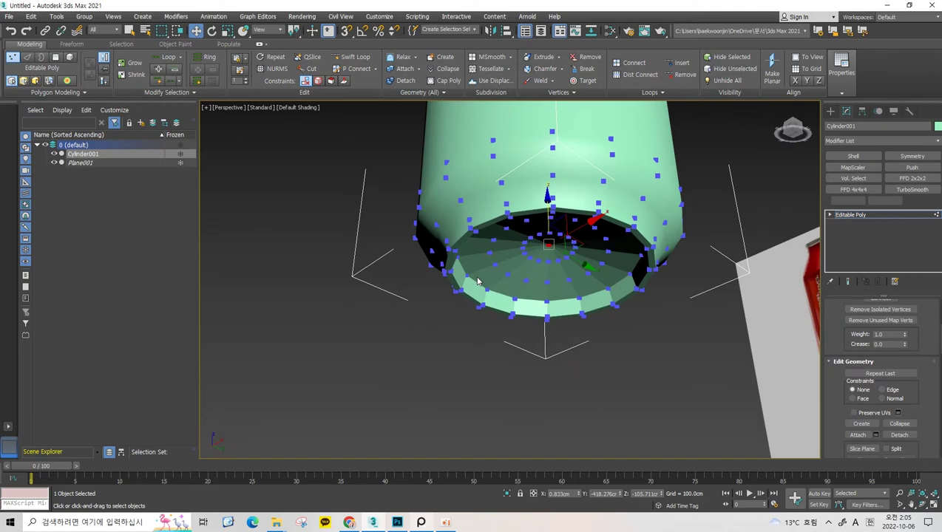
key(F4)
scroll(452, 263, up, 2)
mouse_move(452, 264)
alt+middle_down()
mouse_move(490, 288)
mouse_move(496, 274)
mouse_move(446, 232)
alt+middle_up()
scroll(446, 232, up, 2)
- Move the inner edge rings along Z to form the domed bottom, then apply TurboSmooth
key(2)
alt+middle_drag(442, 185, 443, 248)
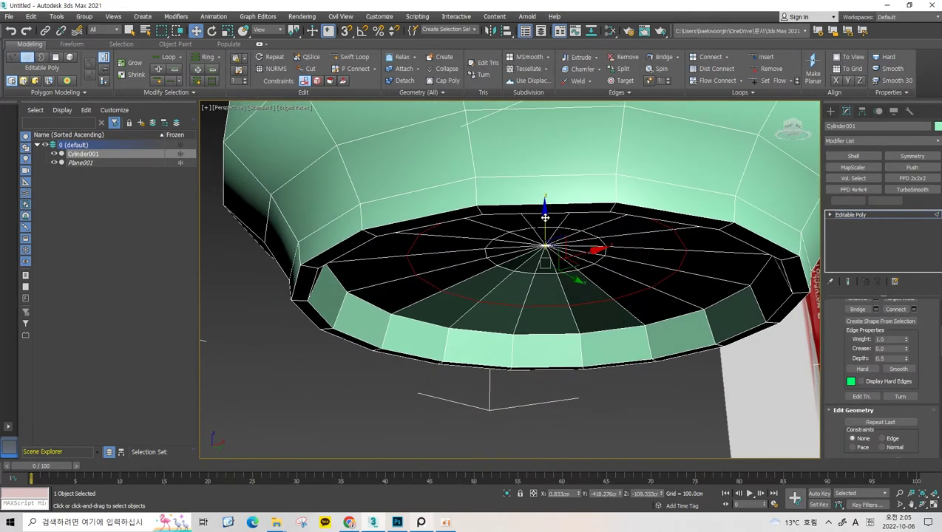
drag(544, 218, 544, 212)
double_click(509, 233)
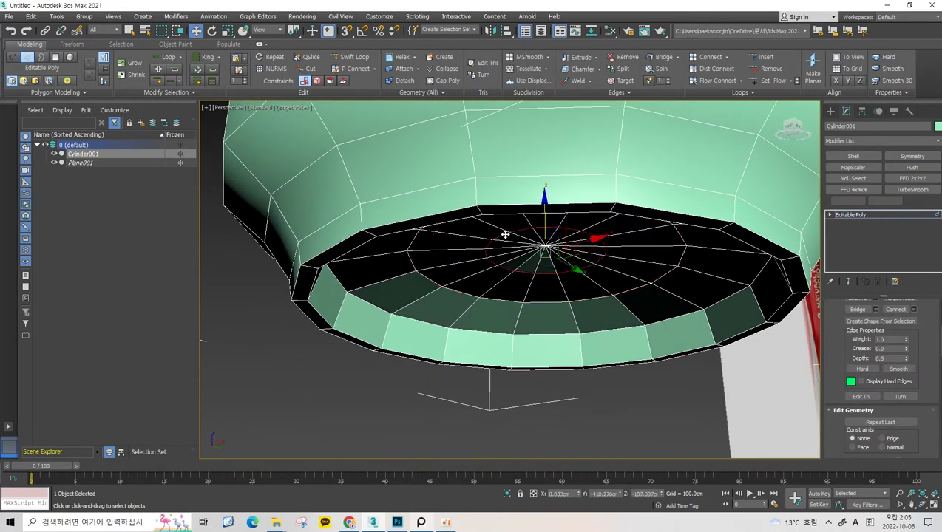
drag(545, 210, 545, 204)
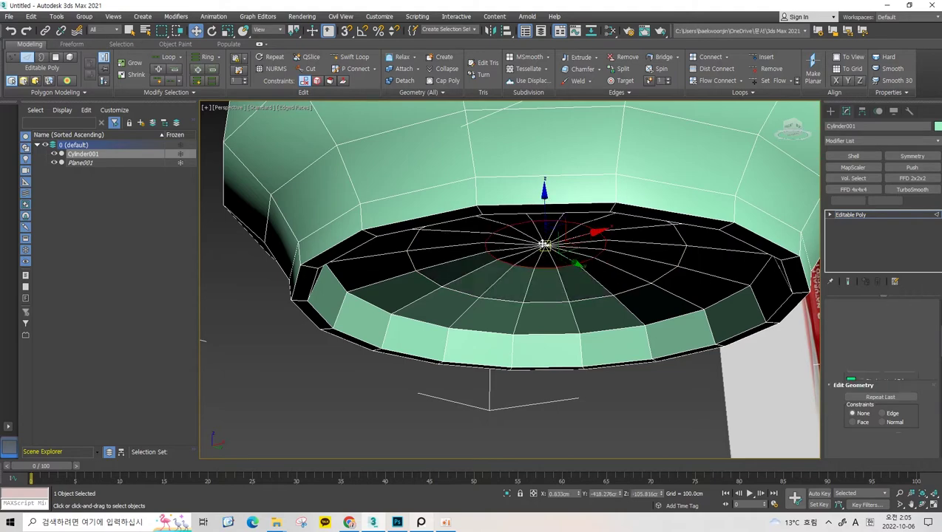
key(1)
mouse_move(548, 215)
alt+middle_down()
mouse_move(556, 224)
mouse_move(544, 203)
mouse_move(557, 172)
mouse_move(534, 183)
mouse_move(513, 216)
mouse_move(356, 264)
alt+middle_up()
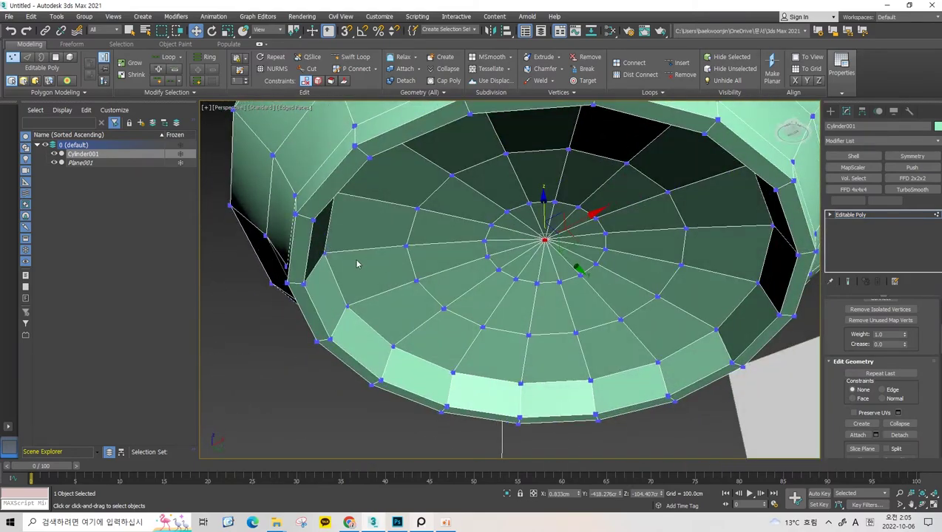
scroll(550, 210, down, 3)
alt+middle_drag(551, 211, 560, 148)
scroll(560, 149, up, 2)
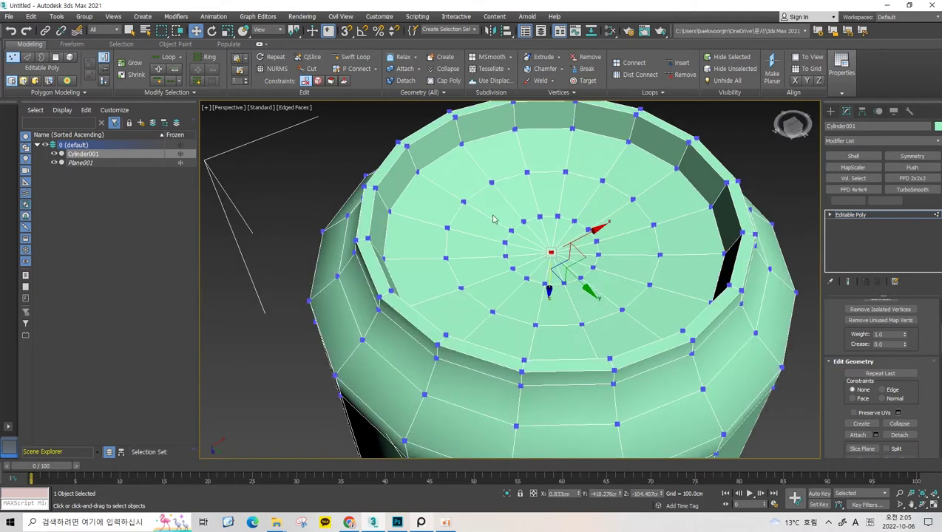
scroll(552, 208, down, 3)
click(912, 189)
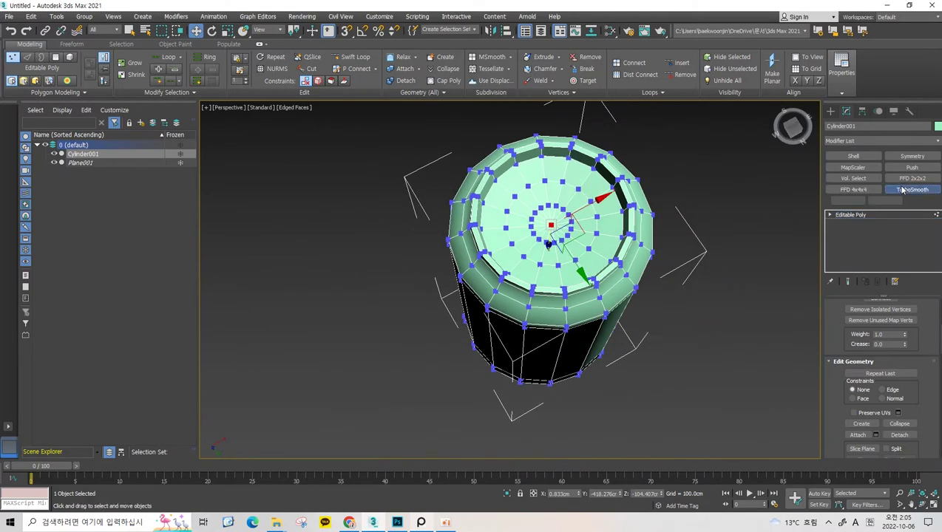
- Compare the TurboSmooth result against the unsmoothed mesh, inspecting the smoothed bottom
scroll(559, 187, up, 3)
alt+middle_drag(559, 187, 554, 202)
alt+middle_drag(534, 221, 521, 247)
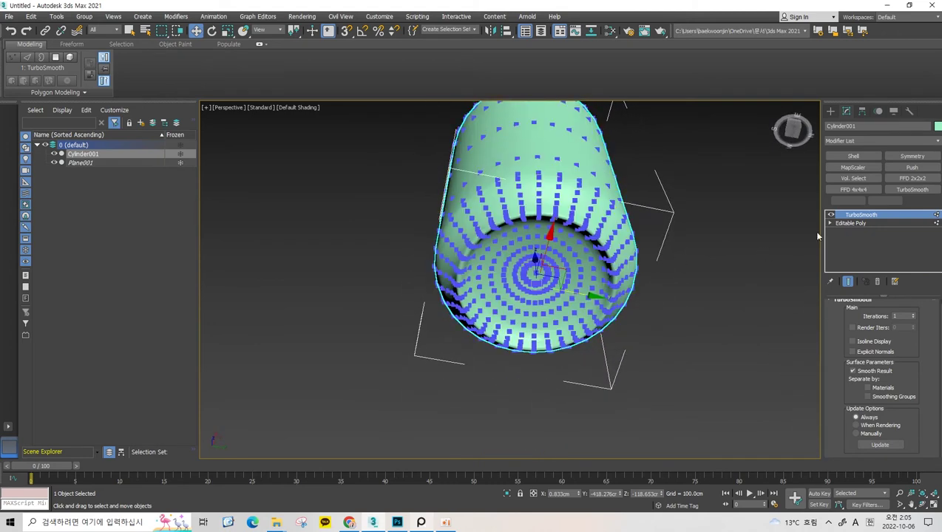
click(867, 223)
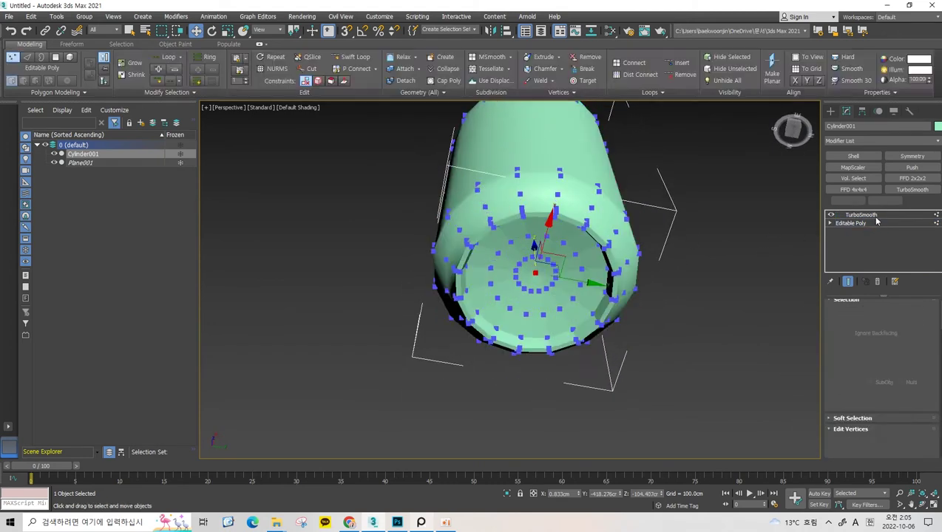
click(877, 215)
mouse_move(551, 236)
alt+middle_down()
mouse_move(564, 217)
mouse_move(560, 237)
mouse_move(622, 272)
mouse_move(562, 252)
alt+middle_up()
key(F4)
scroll(562, 252, up, 5)
mouse_move(518, 370)
middle_down()
mouse_move(518, 221)
mouse_move(515, 300)
mouse_move(445, 185)
middle_up()
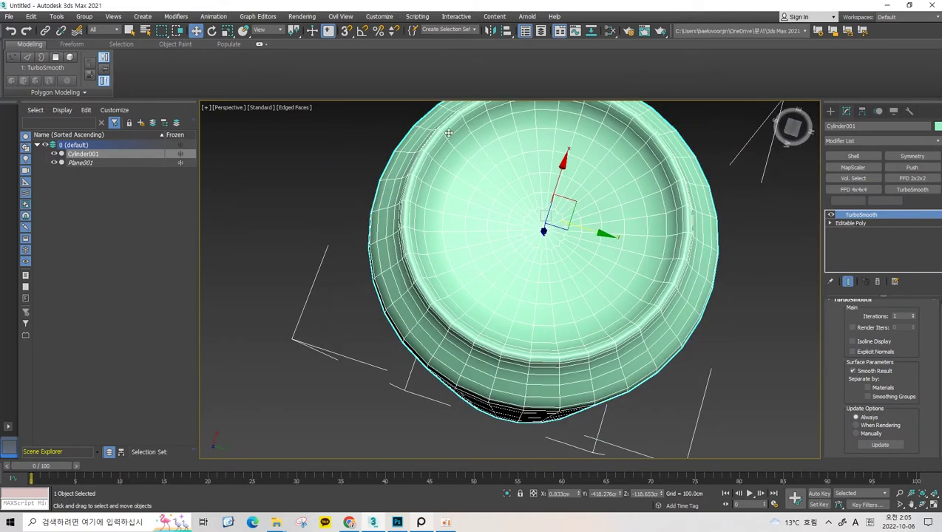
alt+middle_drag(613, 246, 611, 253)
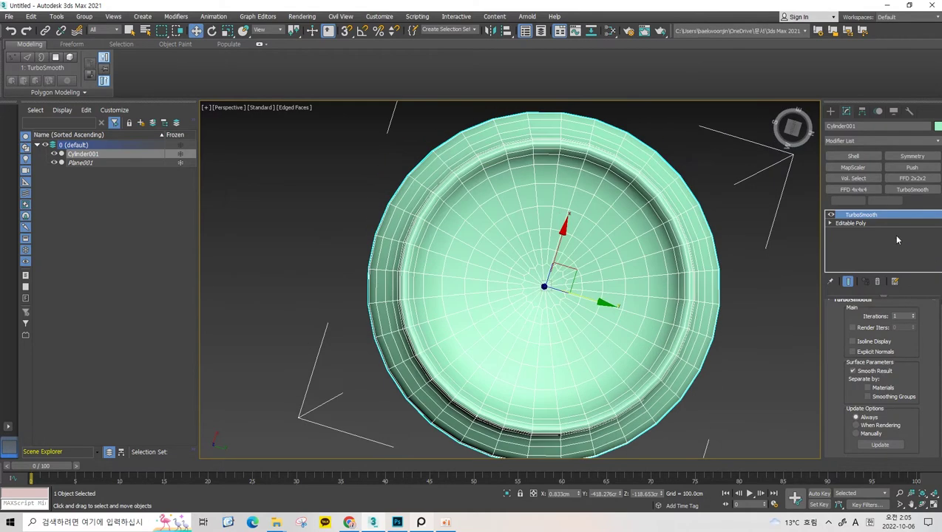
- Delete the TurboSmooth modifier and select an inner rim polygon in Polygon mode
right_click(877, 214)
click(874, 227)
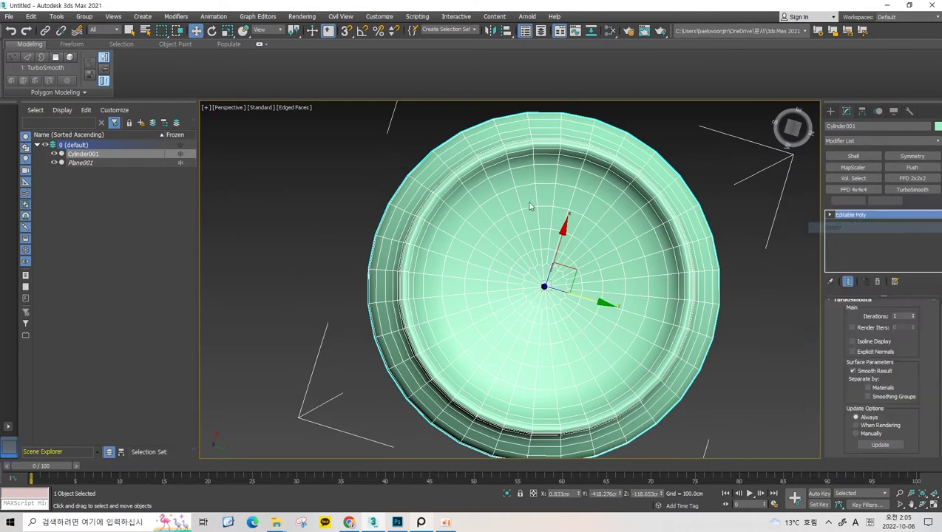
key(4)
click(457, 189)
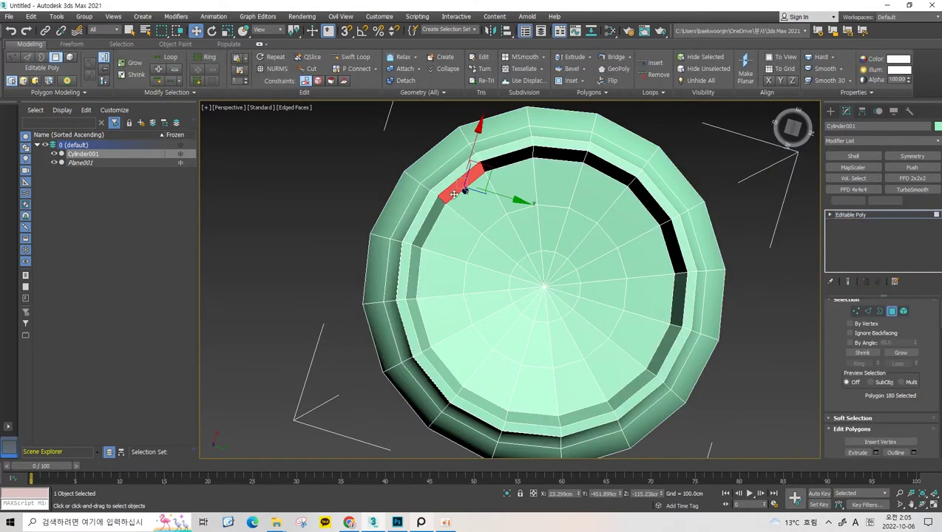
- Select the whole inner rim polygon ring and scale it
shift+click(440, 215)
mouse_move(441, 215)
alt+middle_down()
mouse_move(525, 164)
mouse_move(553, 278)
alt+middle_up()
key(r)
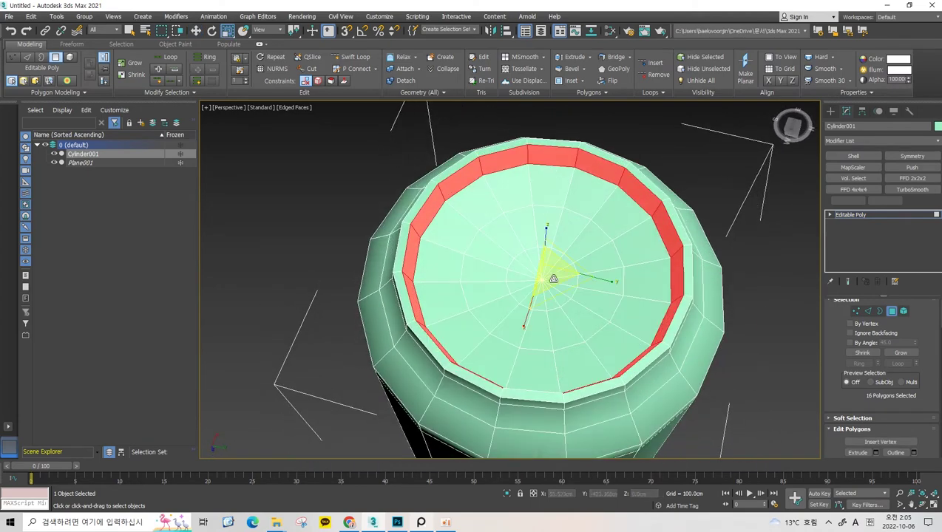
mouse_move(552, 270)
alt+middle_down()
mouse_move(549, 374)
mouse_move(543, 270)
mouse_move(565, 285)
mouse_move(562, 271)
alt+middle_up()
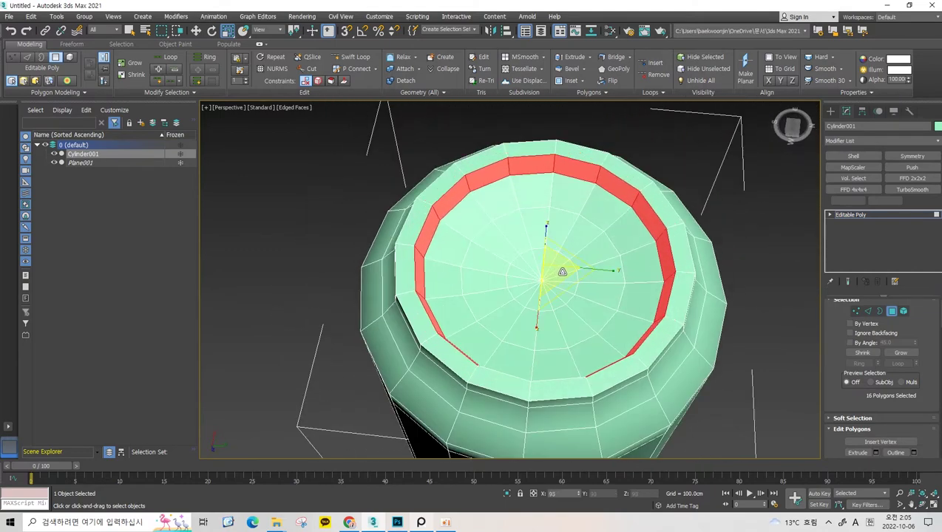
key(w)
alt+middle_drag(550, 238, 548, 262)
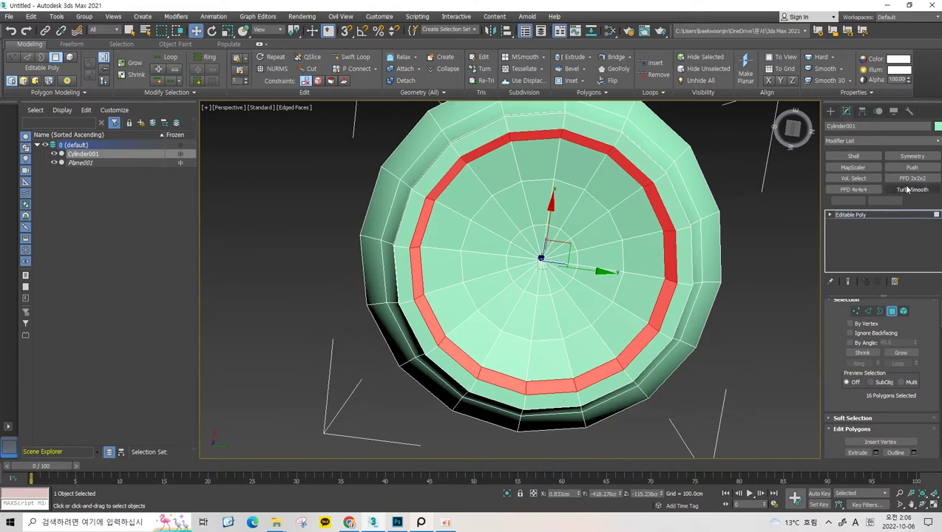
- Add TurboSmooth with 2 iterations and inspect the smoothed can end
click(911, 189)
click(911, 314)
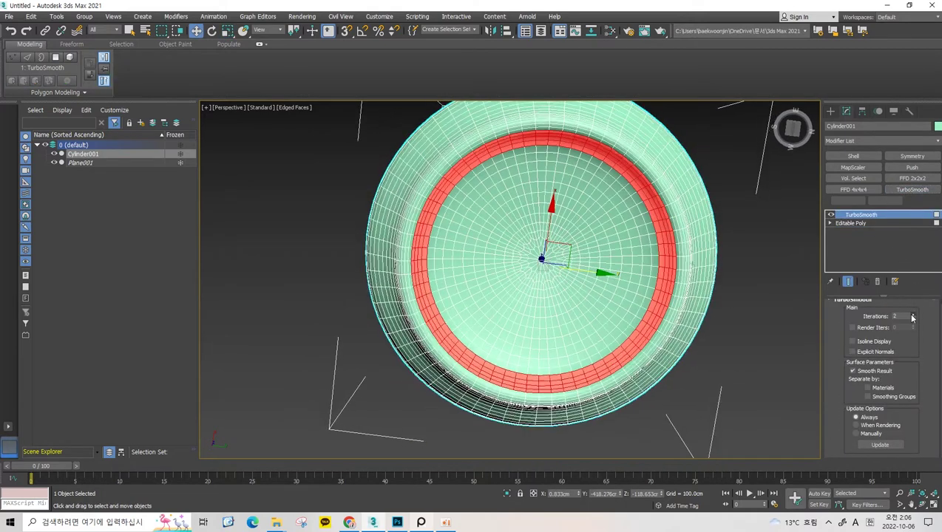
alt+middle_drag(592, 222, 663, 202)
click(662, 250)
mouse_move(662, 250)
alt+middle_down()
mouse_move(555, 254)
mouse_move(513, 282)
mouse_move(501, 228)
mouse_move(513, 185)
mouse_move(543, 190)
mouse_move(514, 199)
alt+middle_up()
scroll(513, 199, up, 2)
mouse_move(650, 204)
alt+middle_down()
mouse_move(635, 222)
mouse_move(665, 282)
mouse_move(648, 297)
mouse_move(656, 240)
alt+middle_up()
scroll(635, 222, down, 3)
scroll(656, 240, up, 4)
scroll(656, 240, down, 5)
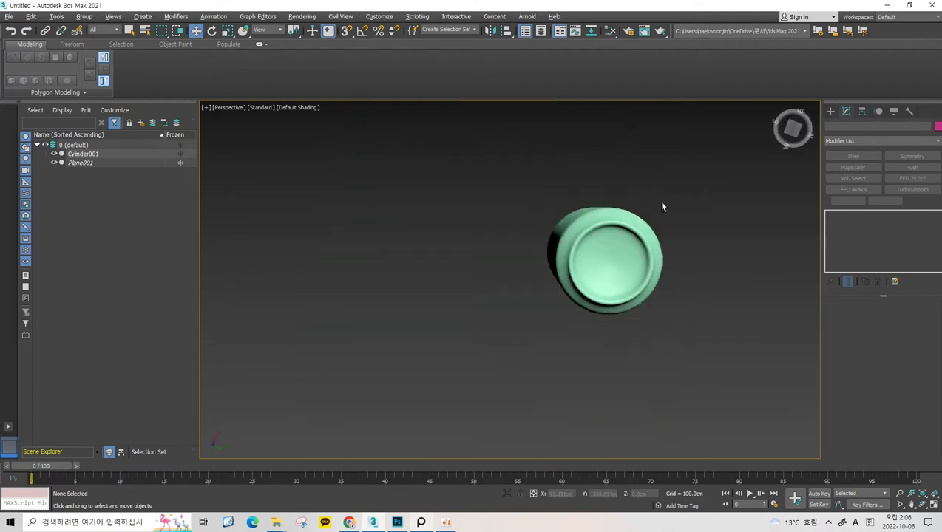
key(F4)
scroll(663, 206, up, 2)
scroll(713, 180, up, 4)
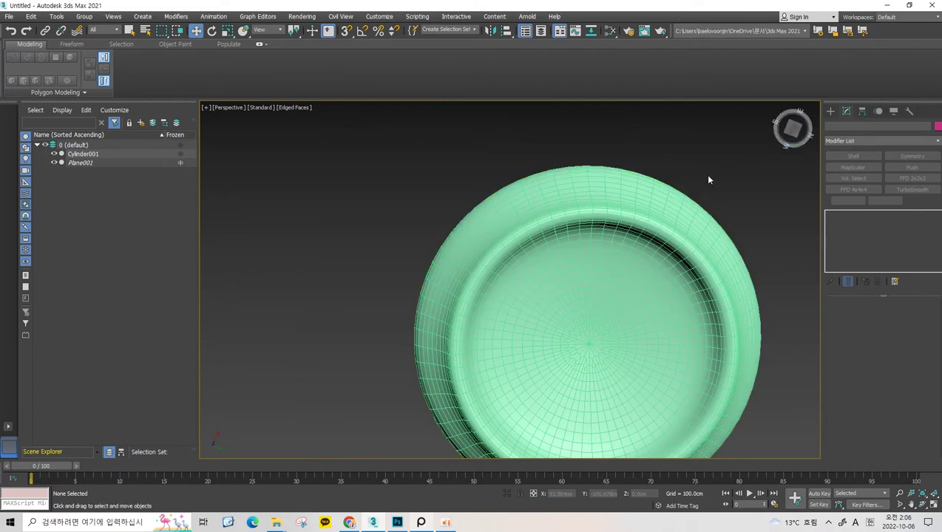
- Delete the TurboSmooth modifier and switch to the Front view
click(669, 204)
click(880, 223)
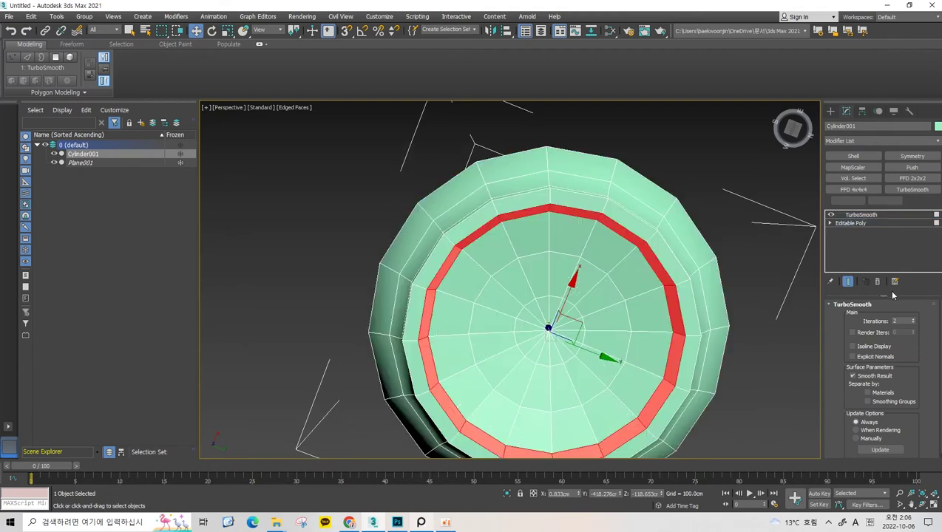
click(892, 312)
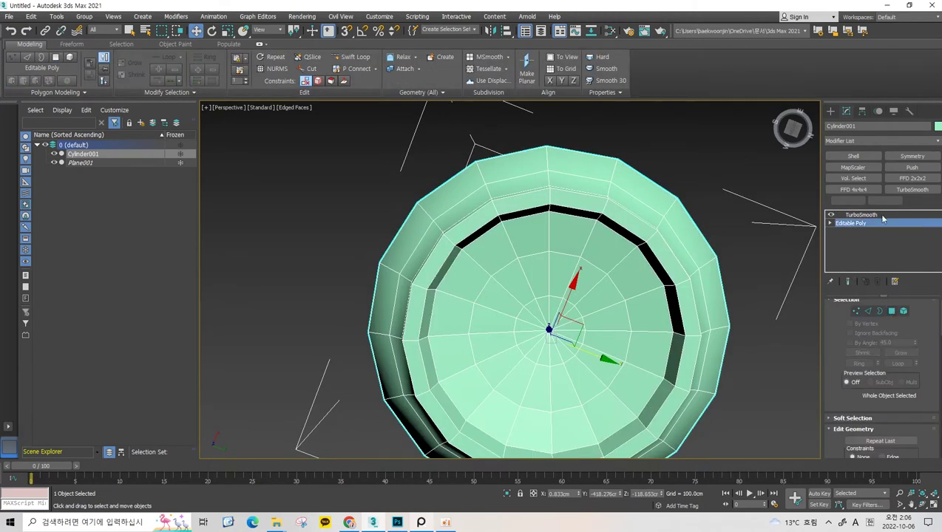
click(880, 215)
right_click(870, 216)
click(833, 228)
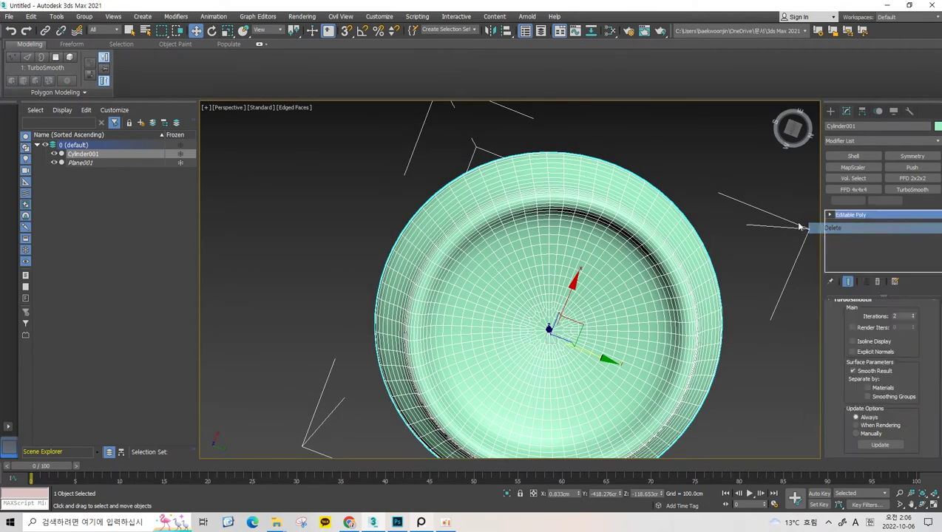
alt+middle_drag(784, 237, 684, 245)
key(f)
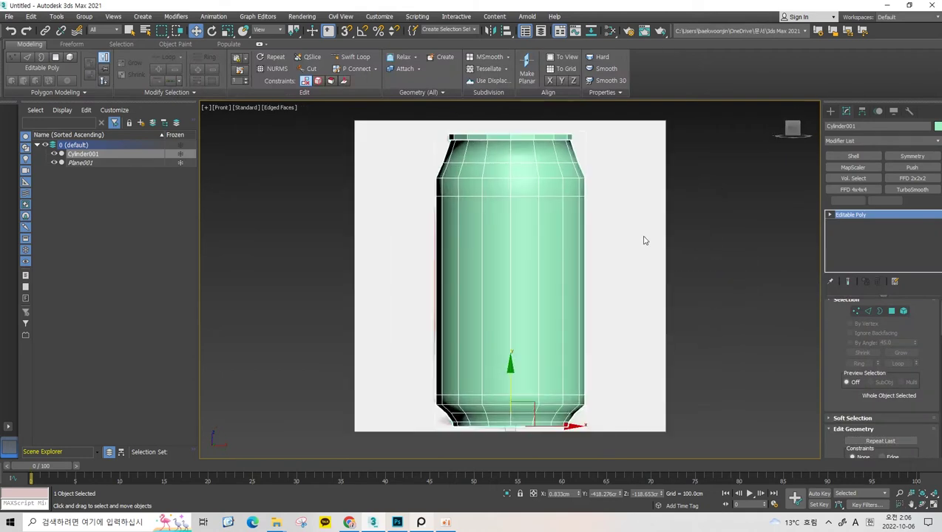
scroll(600, 199, up, 2)
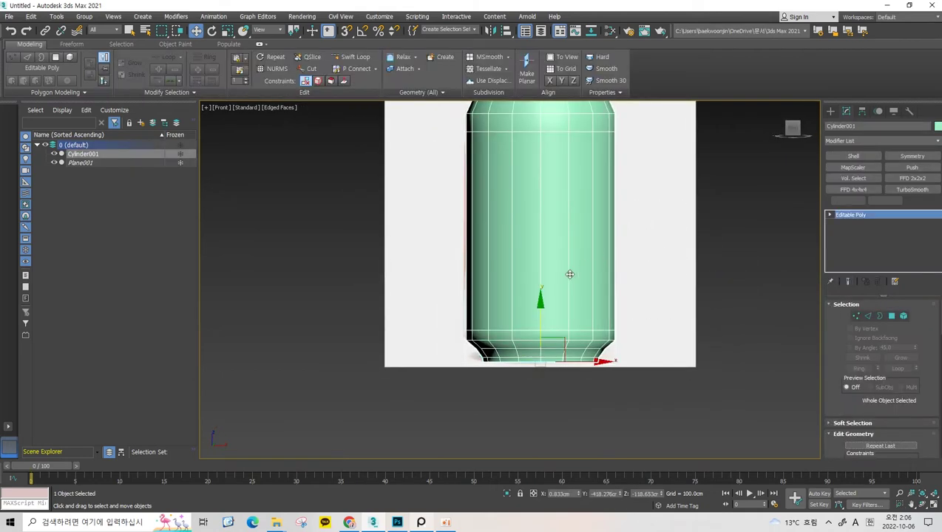
scroll(568, 273, up, 2)
key(F4)
key(F4)
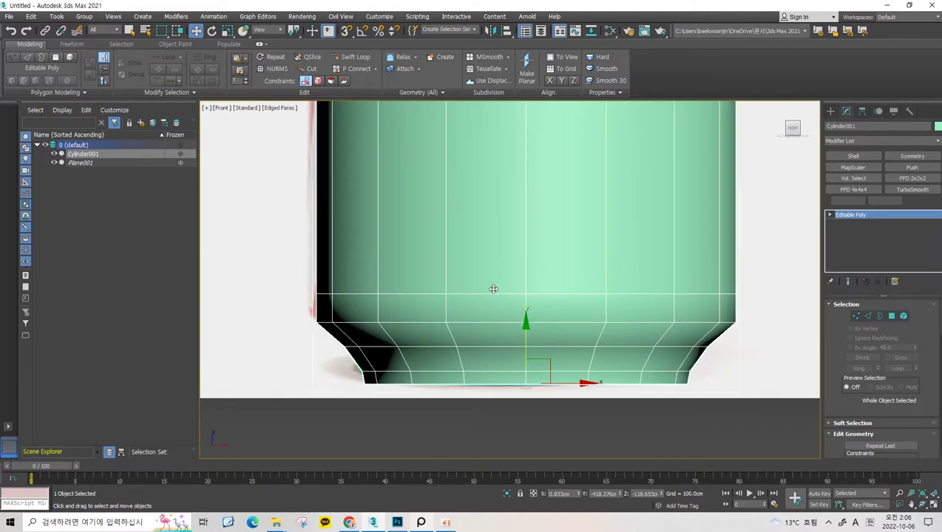
key(F4)
key(F4)
middle_drag(534, 261, 519, 325)
scroll(480, 208, up, 1)
scroll(480, 237, down, 2)
scroll(491, 193, down, 1)
scroll(496, 167, down, 2)
scroll(495, 167, up, 2)
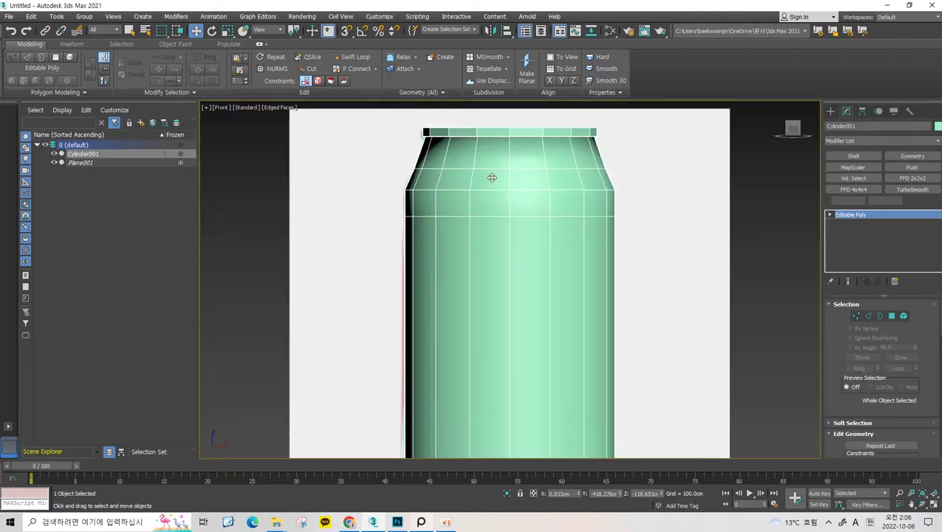
scroll(491, 179, up, 2)
mouse_move(507, 217)
alt+middle_down()
mouse_move(516, 185)
mouse_move(495, 202)
mouse_move(496, 263)
alt+middle_up()
scroll(508, 190, up, 1)
scroll(506, 183, up, 1)
key(f)
scroll(497, 210, up, 2)
scroll(474, 263, up, 2)
scroll(473, 263, up, 1)
scroll(503, 211, down, 2)
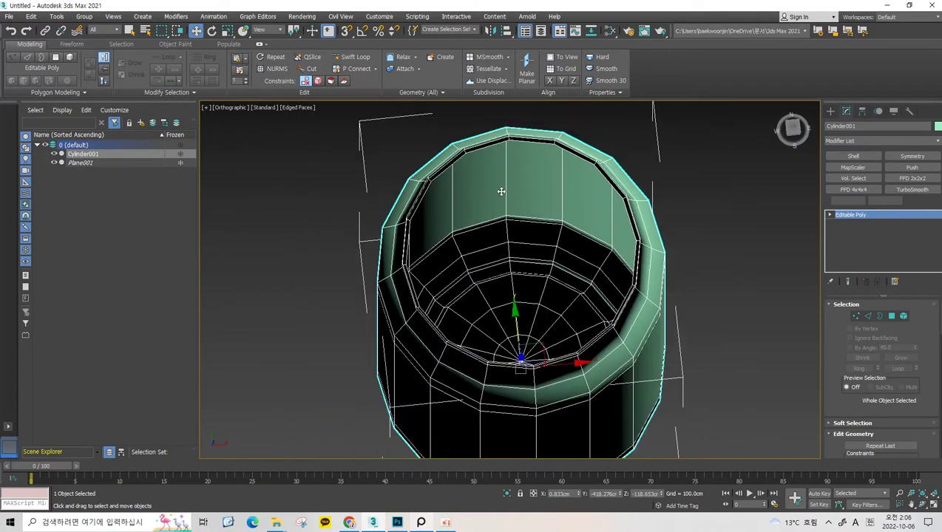
- Open the Coca-Cola reference images and zoom in on the can-lid photo
click(404, 498)
scroll(314, 278, down, 2)
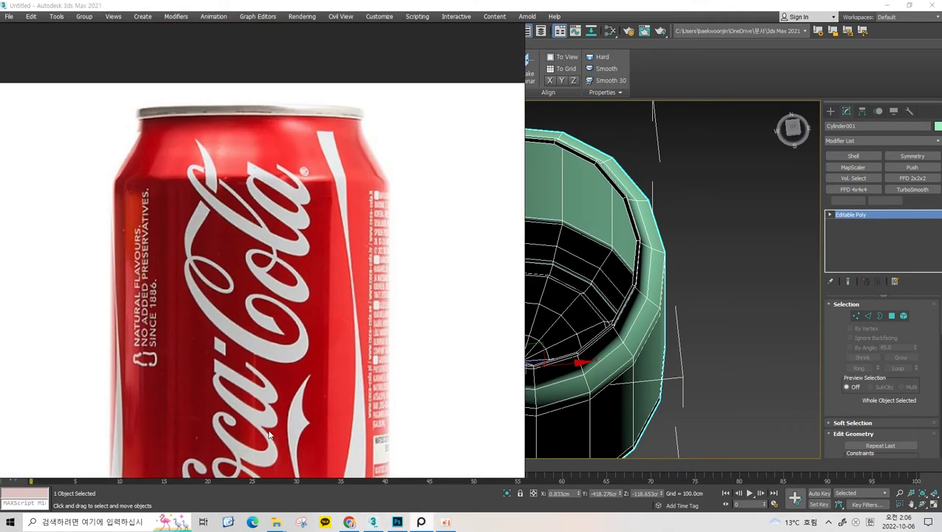
scroll(315, 279, down, 2)
scroll(296, 252, up, 2)
scroll(273, 227, up, 2)
scroll(274, 227, down, 3)
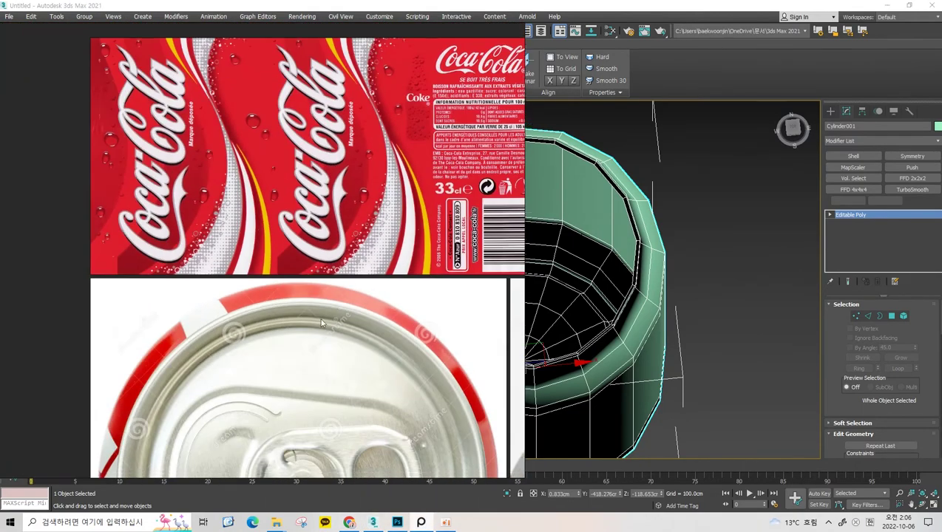
scroll(310, 215, down, 1)
scroll(373, 210, down, 1)
scroll(370, 203, up, 2)
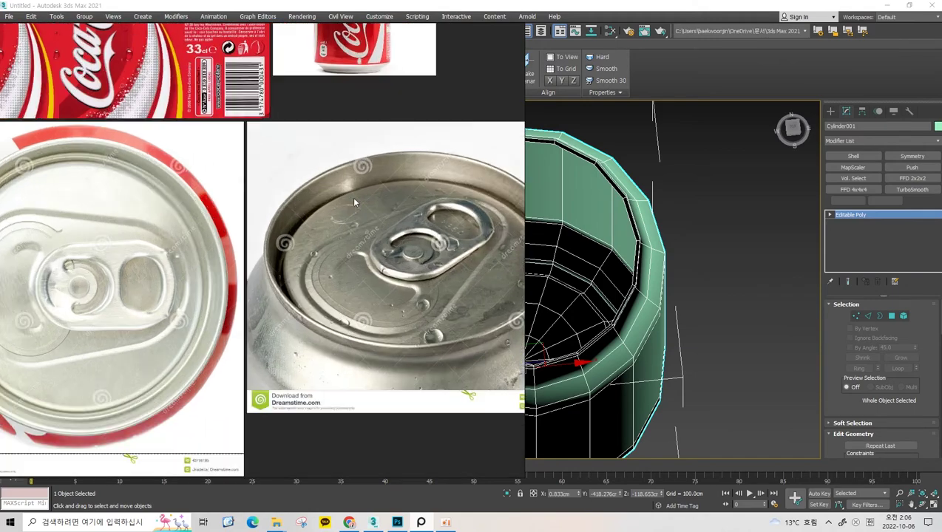
scroll(352, 197, up, 2)
scroll(280, 233, up, 2)
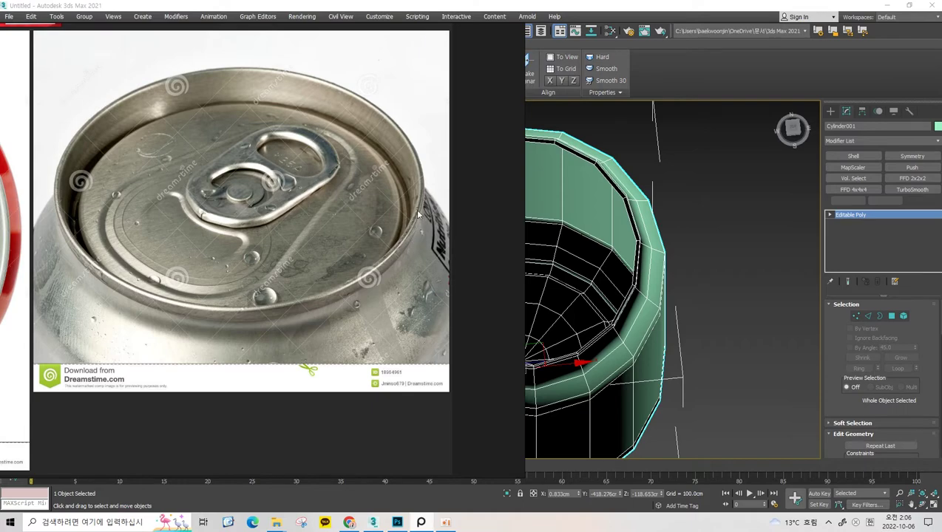
scroll(666, 281, down, 3)
scroll(666, 281, down, 3)
- In Front view, select the can's top edge loop and nudge it slightly
key(f)
scroll(640, 185, up, 3)
key(2)
double_click(637, 169)
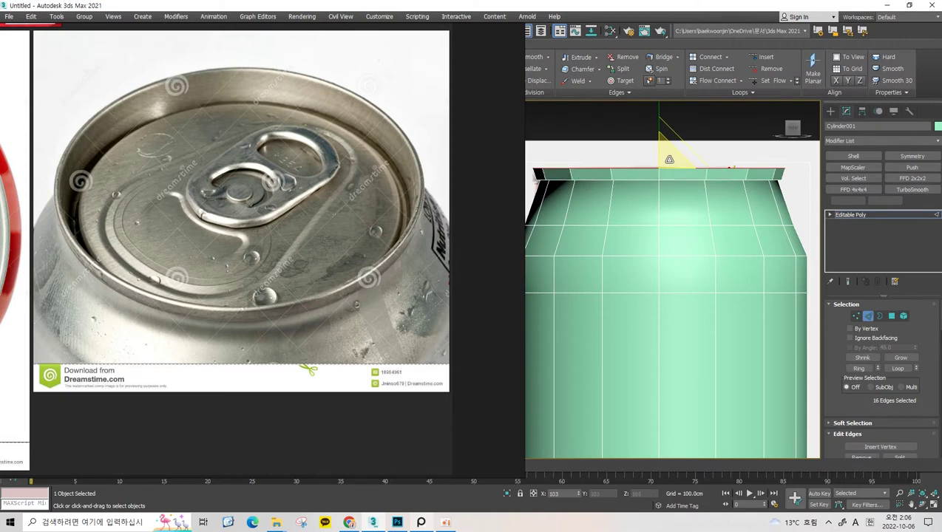
drag(670, 159, 670, 160)
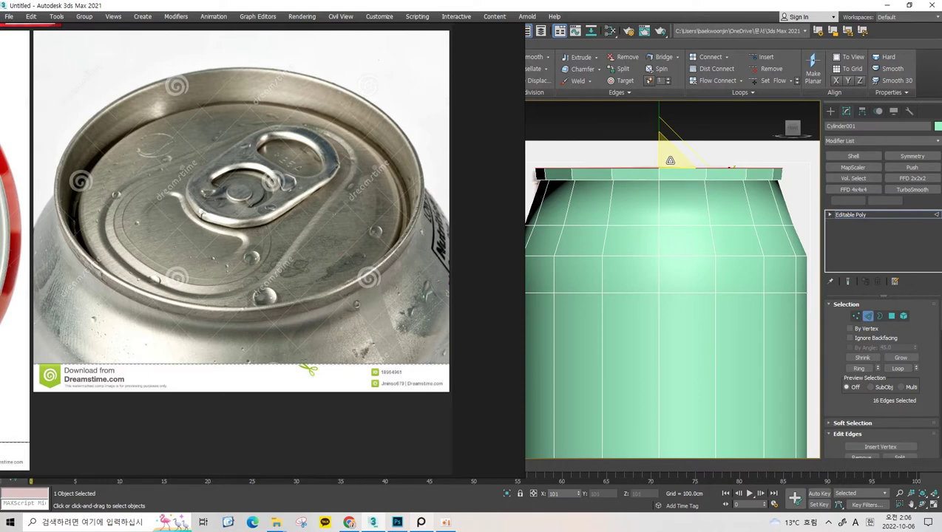
click(529, 177)
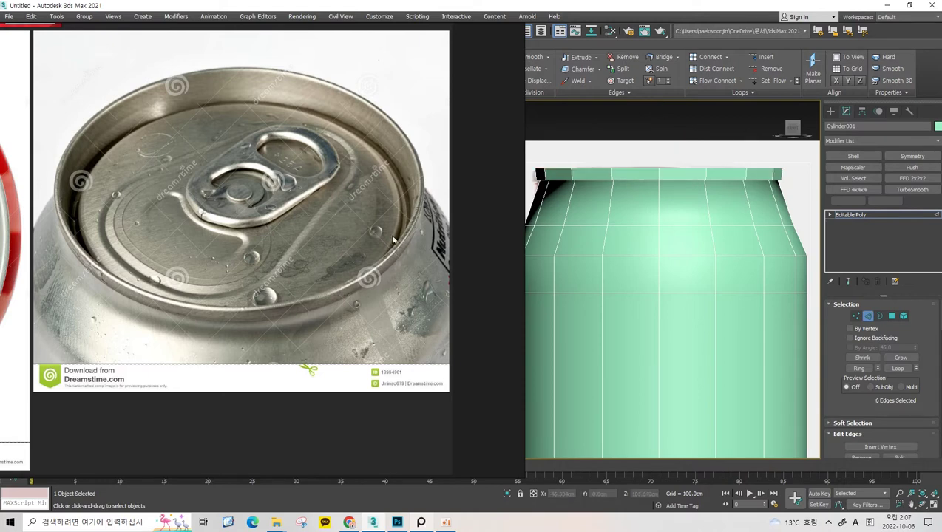
- Capture the can-lid photo with Snipping Tool and move the snip window right
click(301, 522)
mouse_move(80, 30)
mouse_down()
mouse_move(511, 436)
mouse_move(521, 473)
mouse_up()
drag(448, 4, 788, 58)
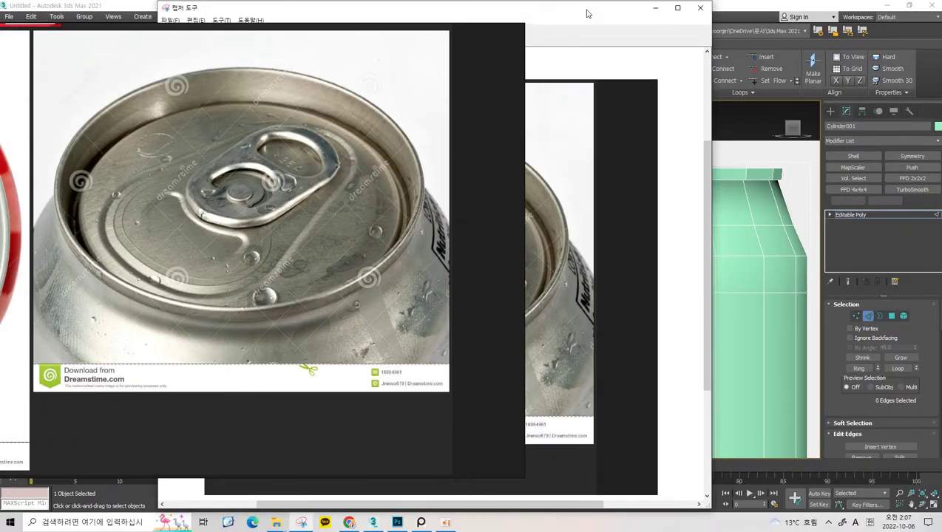
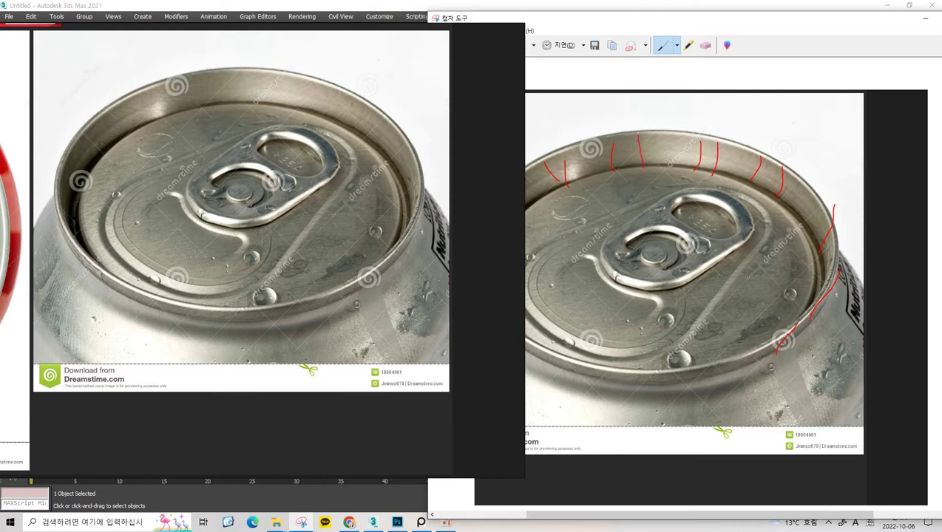
- Draw a red guide stroke along the can's rim on the captured reference photo
drag(625, 287, 626, 340)
click(158, 302)
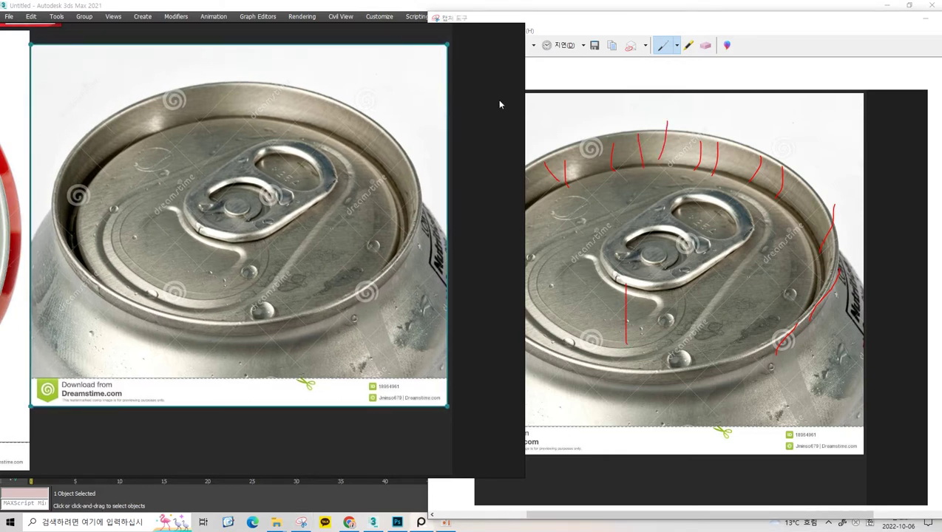
click(673, 61)
- Close the Snipping Tool capture and answer its save prompt, returning to 3ds Max
click(898, 26)
click(702, 54)
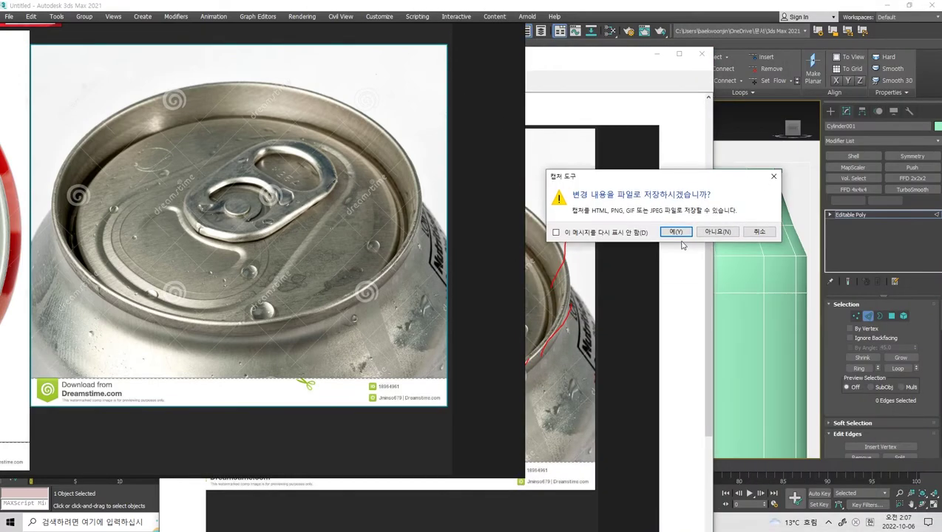
click(699, 235)
scroll(677, 218, up, 1)
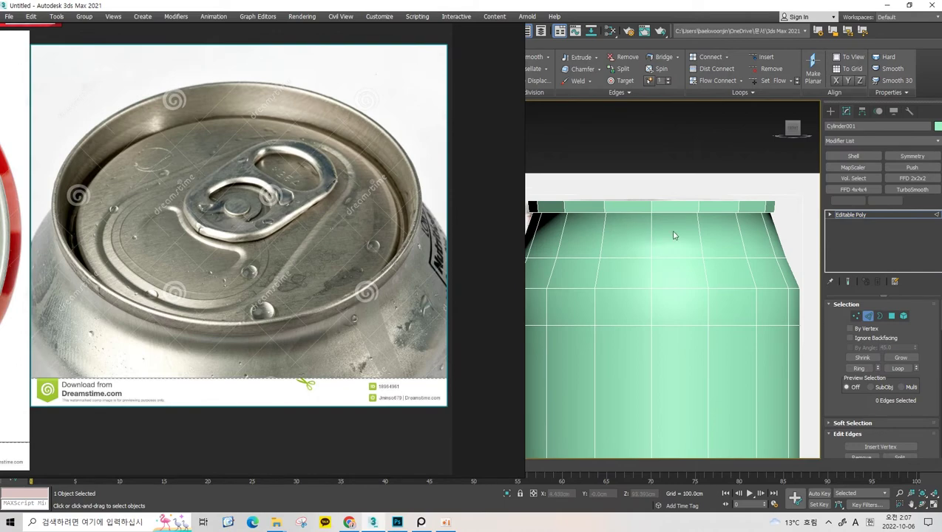
- In Perspective view, select the can's 16-edge top open border in Border mode
scroll(676, 235, up, 1)
key(p)
key(z)
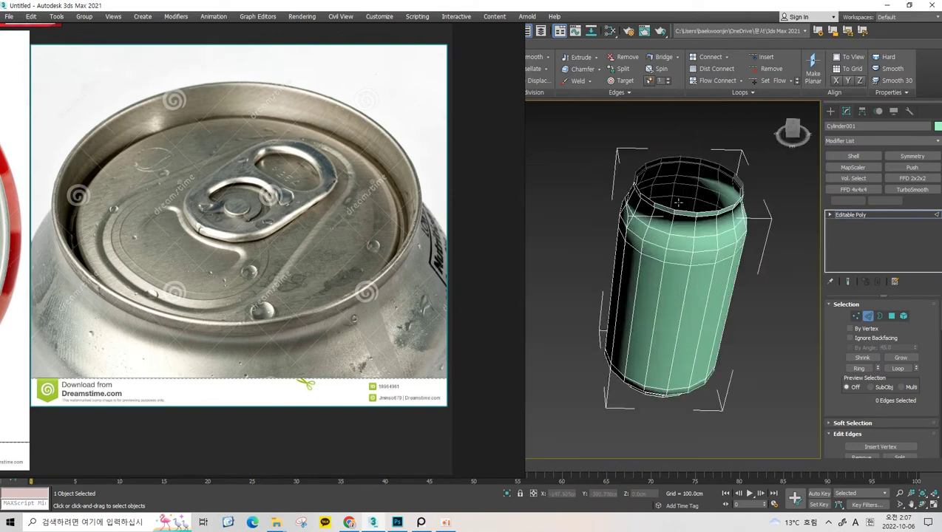
scroll(684, 207, up, 2)
scroll(657, 245, up, 2)
key(3)
click(655, 292)
key(z)
scroll(648, 244, down, 3)
scroll(651, 229, down, 1)
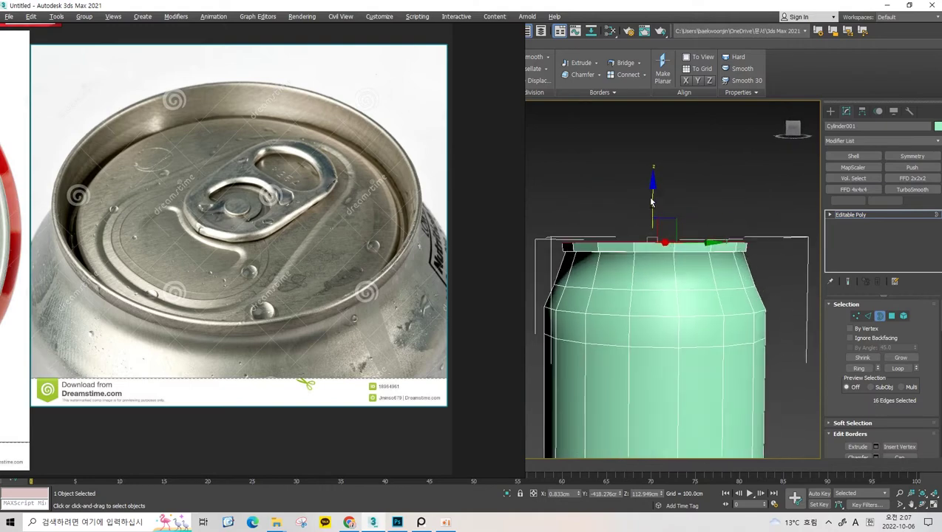
scroll(654, 220, up, 1)
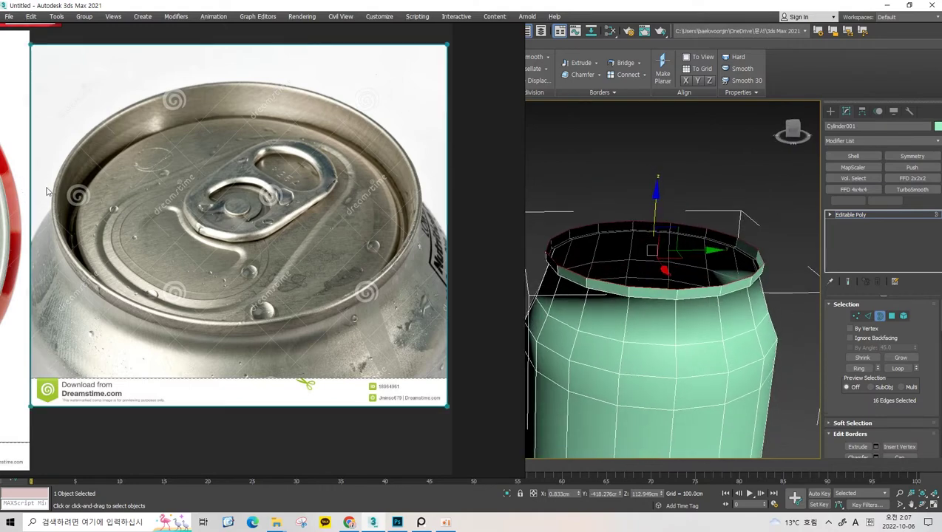
- Shift-scale the top border inward to create a new rim lip ring
mouse_move(663, 247)
alt+middle_down()
mouse_move(669, 257)
mouse_move(654, 259)
alt+middle_up()
scroll(656, 252, up, 3)
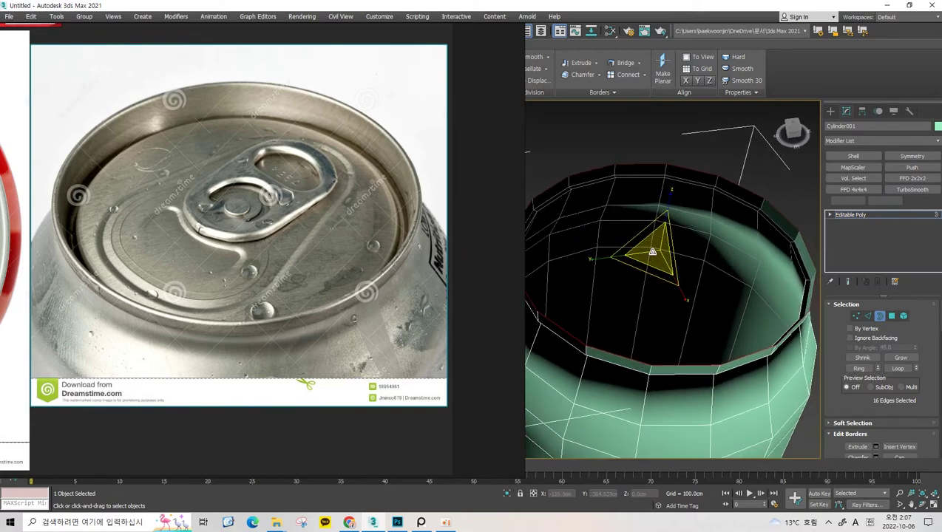
drag(652, 251, 656, 254)
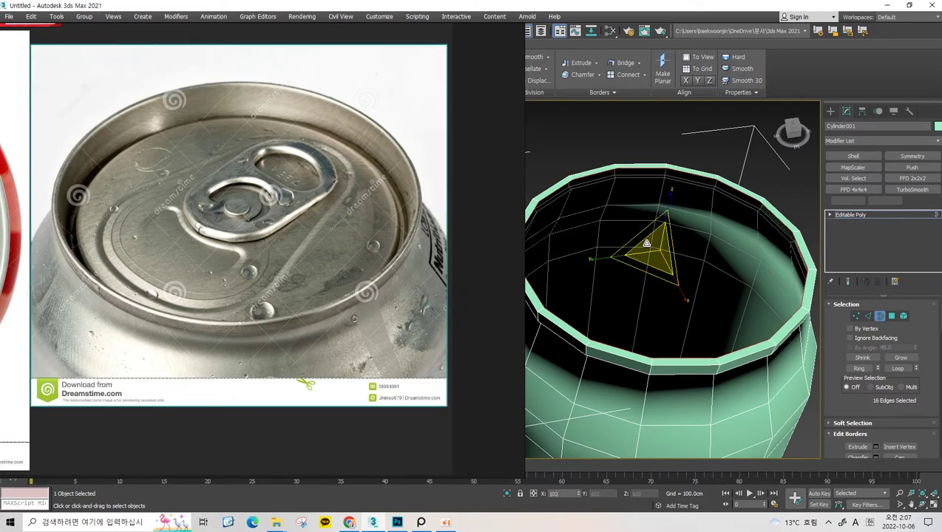
alt+middle_drag(600, 252, 665, 210)
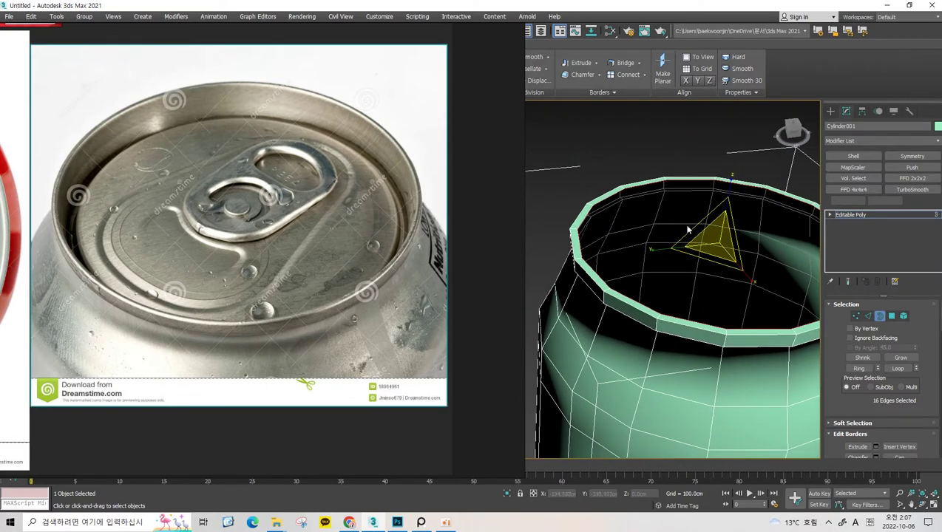
- Move the inner rim border down along Z so it steps into the can
key(w)
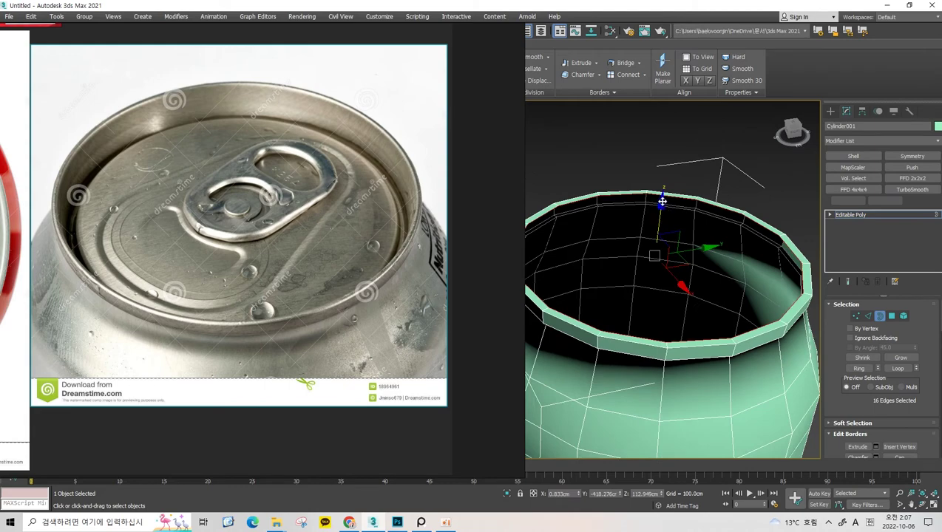
shift+drag(663, 200, 662, 231)
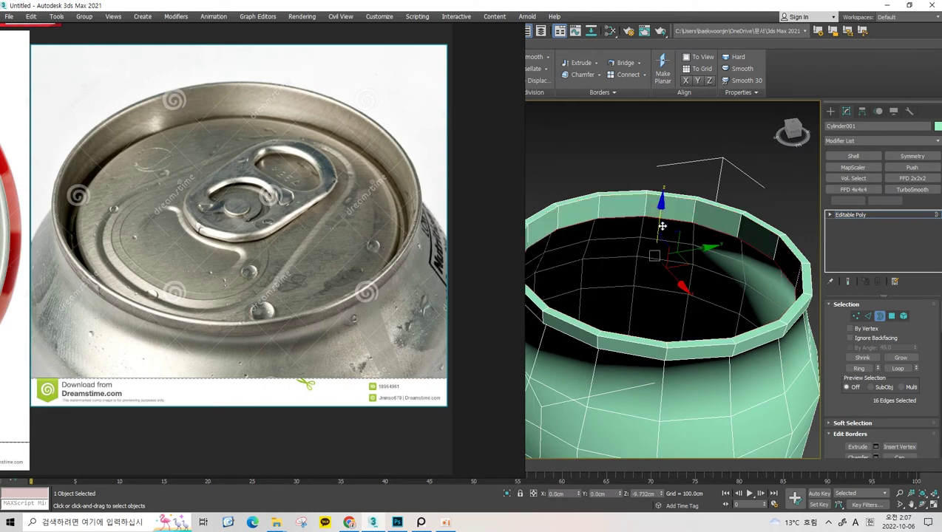
alt+middle_drag(663, 230, 586, 219)
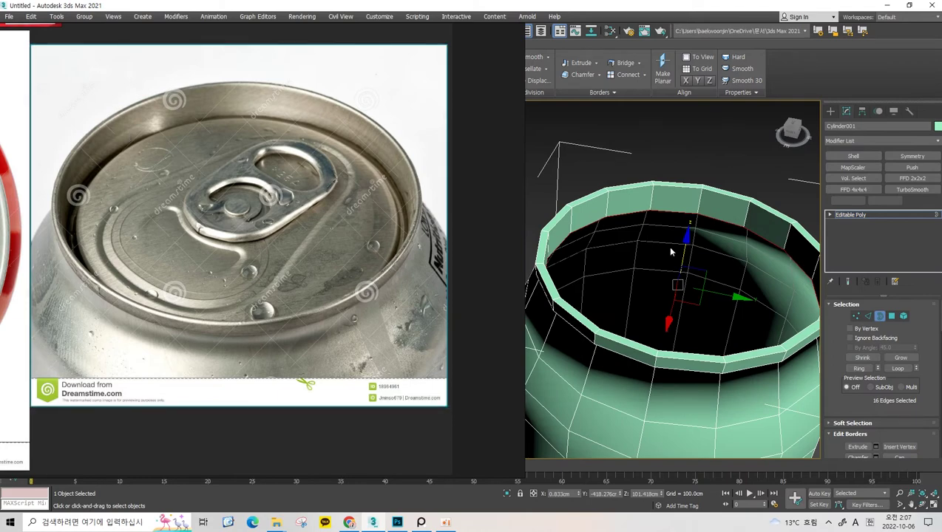
shift+drag(685, 236, 686, 240)
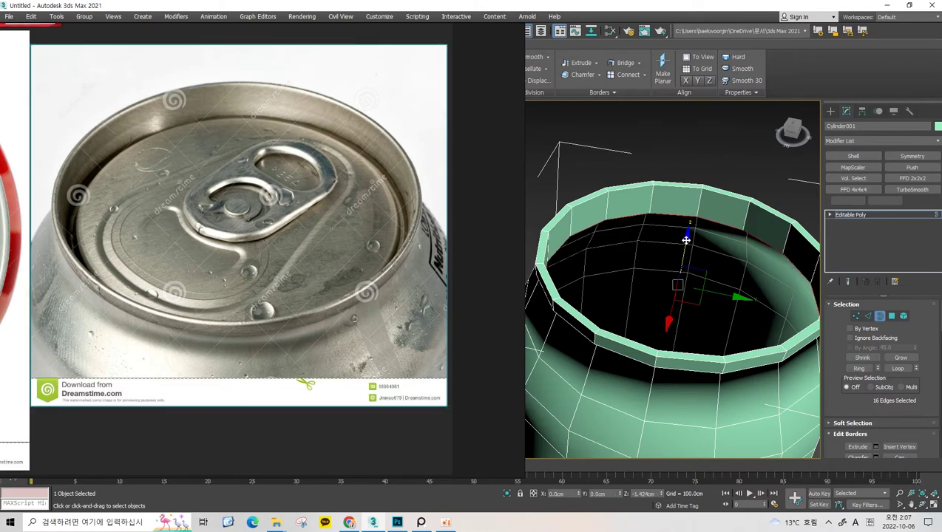
mouse_move(687, 240)
alt+middle_down()
mouse_move(648, 270)
mouse_move(659, 248)
mouse_move(664, 273)
alt+middle_up()
scroll(306, 271, up, 2)
scroll(301, 221, up, 1)
scroll(301, 222, down, 1)
drag(340, 222, 258, 223)
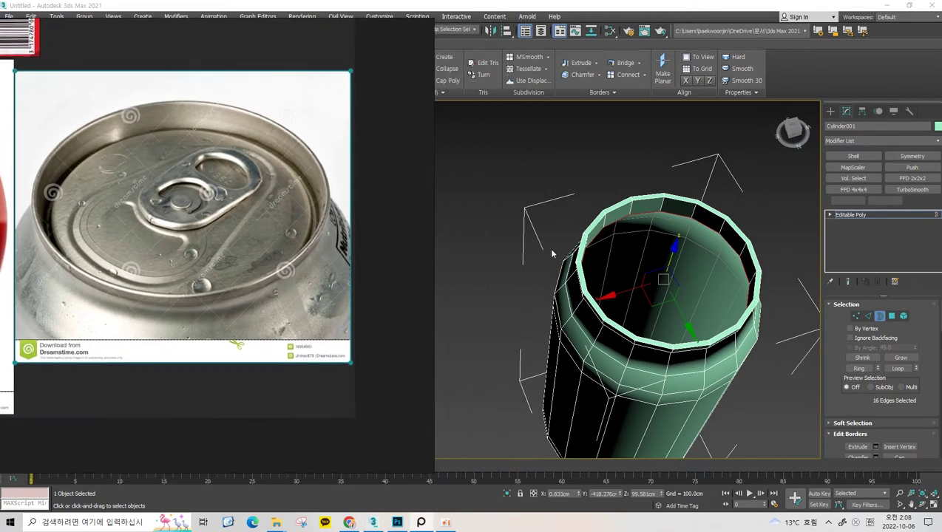
scroll(659, 215, up, 2)
scroll(663, 221, down, 2)
alt+middle_drag(622, 194, 625, 217)
scroll(625, 217, up, 2)
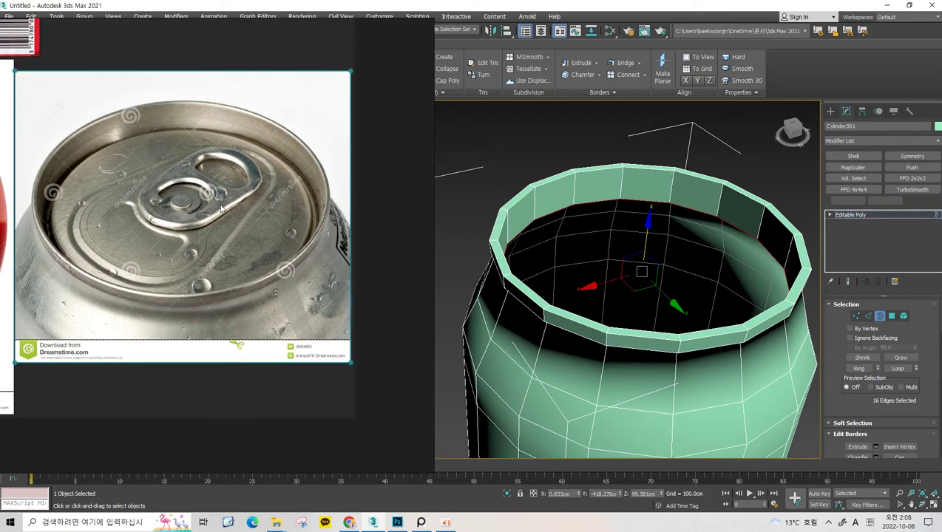
scroll(222, 207, down, 1)
scroll(264, 196, down, 2)
scroll(264, 196, up, 1)
scroll(262, 253, up, 1)
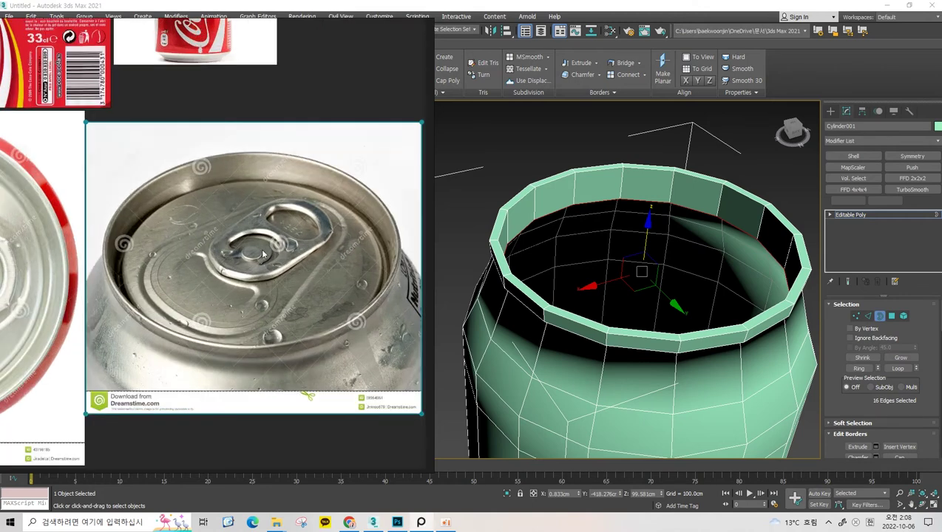
middle_drag(318, 235, 281, 222)
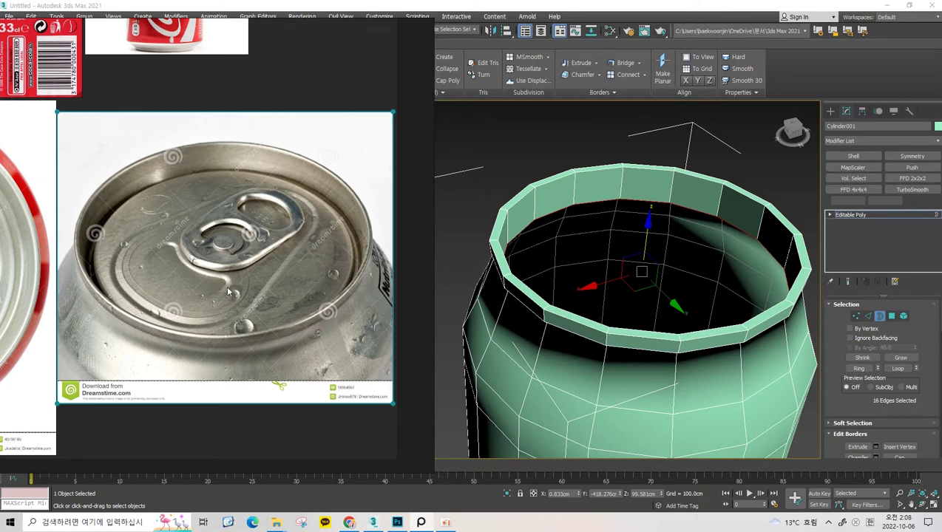
middle_drag(222, 298, 215, 289)
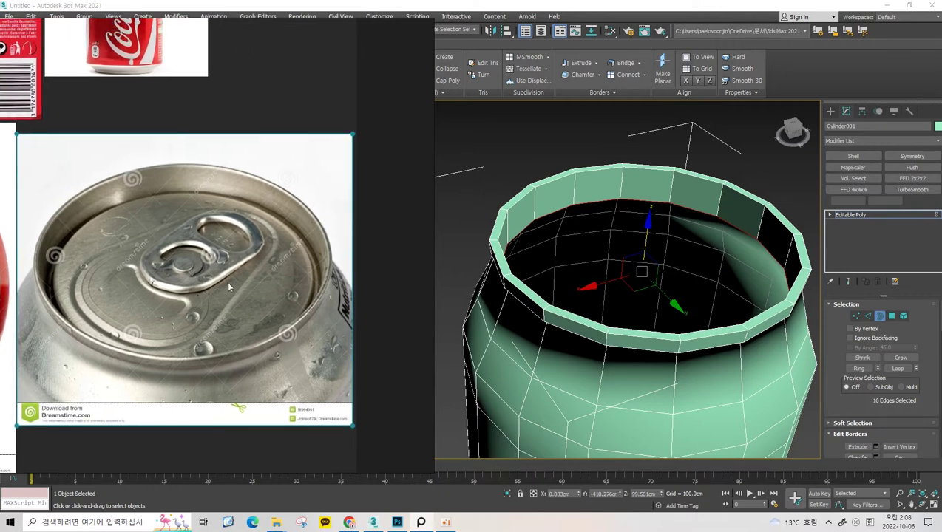
middle_drag(227, 281, 198, 259)
middle_drag(670, 202, 631, 225)
middle_drag(510, 216, 516, 220)
scroll(220, 196, up, 1)
scroll(185, 200, down, 2)
scroll(144, 203, up, 1)
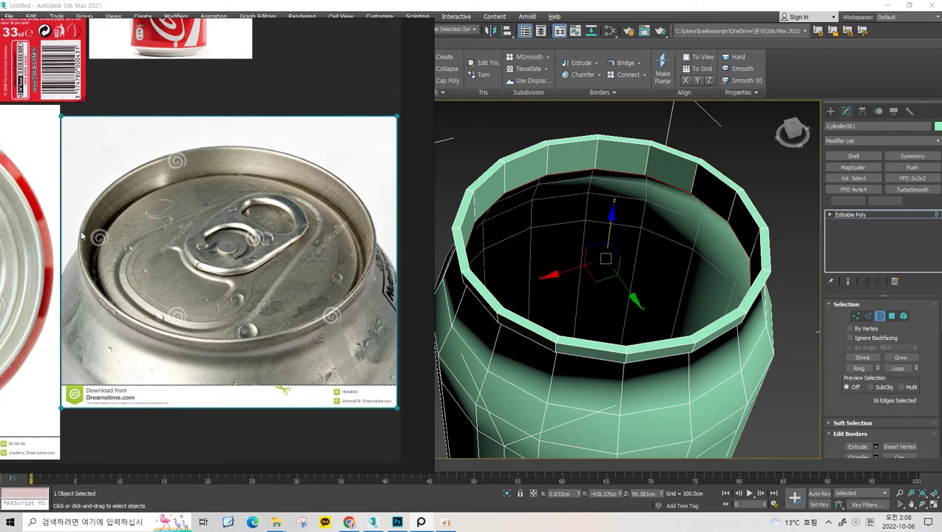
alt+middle_drag(718, 258, 629, 228)
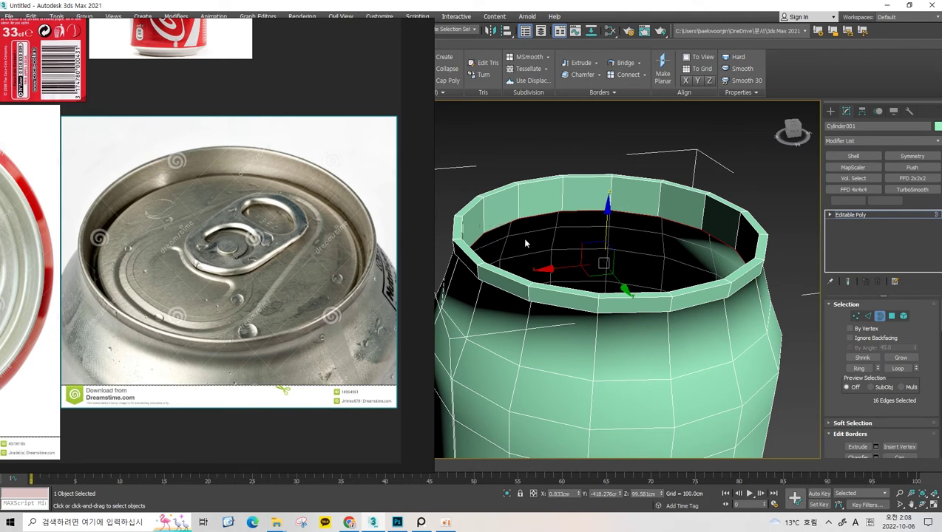
alt+middle_drag(525, 242, 529, 249)
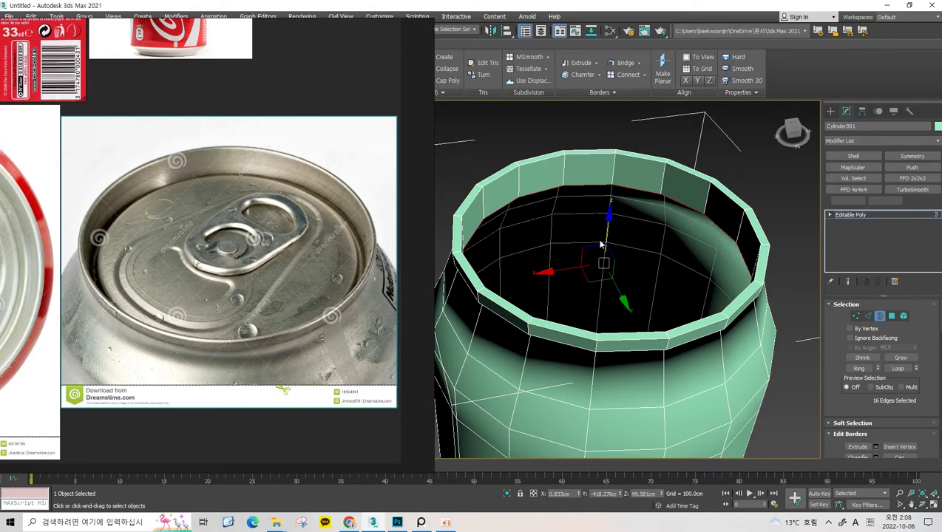
scroll(596, 235, down, 3)
scroll(551, 231, up, 2)
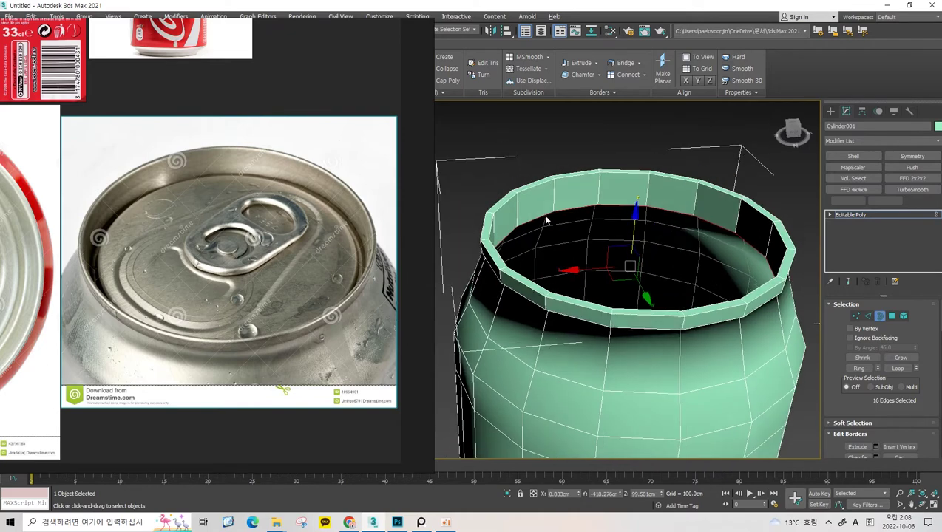
alt+middle_drag(481, 228, 500, 238)
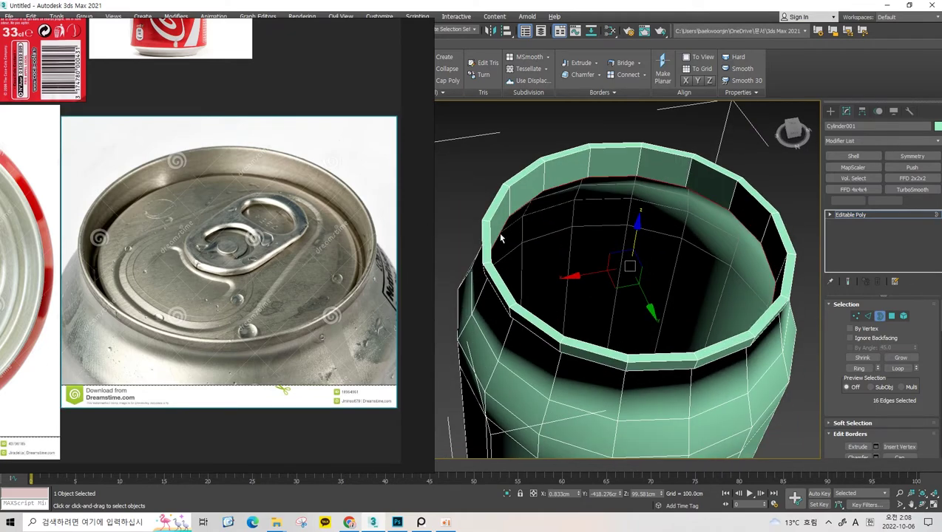
mouse_move(583, 255)
alt+middle_down()
mouse_move(574, 263)
mouse_move(552, 215)
mouse_move(566, 204)
alt+middle_up()
key(r)
scroll(94, 264, up, 3)
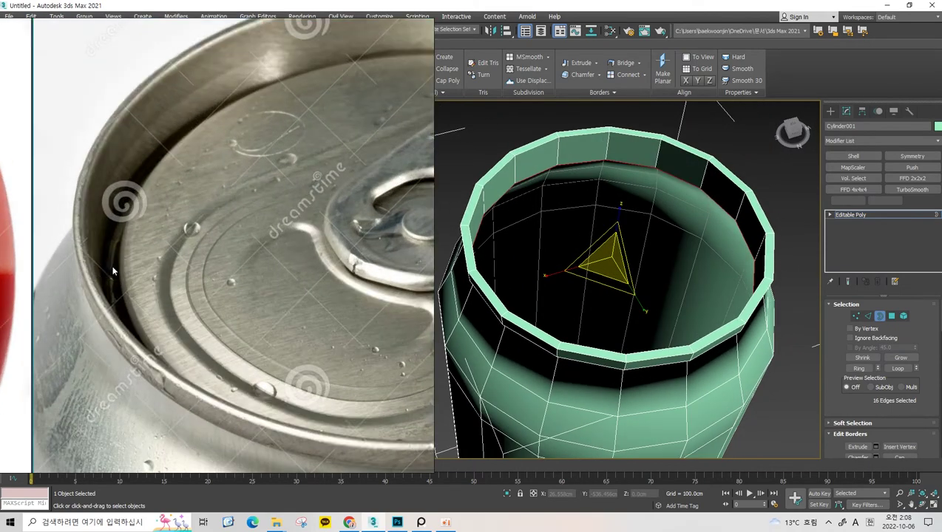
- Scale the inner border inward to thicken the rim lip
mouse_move(644, 272)
alt+middle_down()
mouse_move(657, 257)
mouse_move(603, 253)
alt+middle_up()
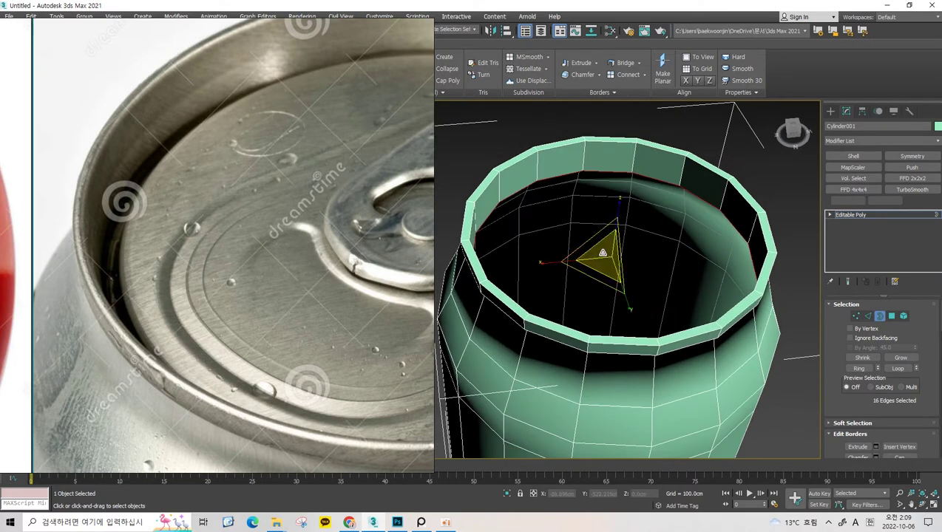
drag(603, 252, 600, 256)
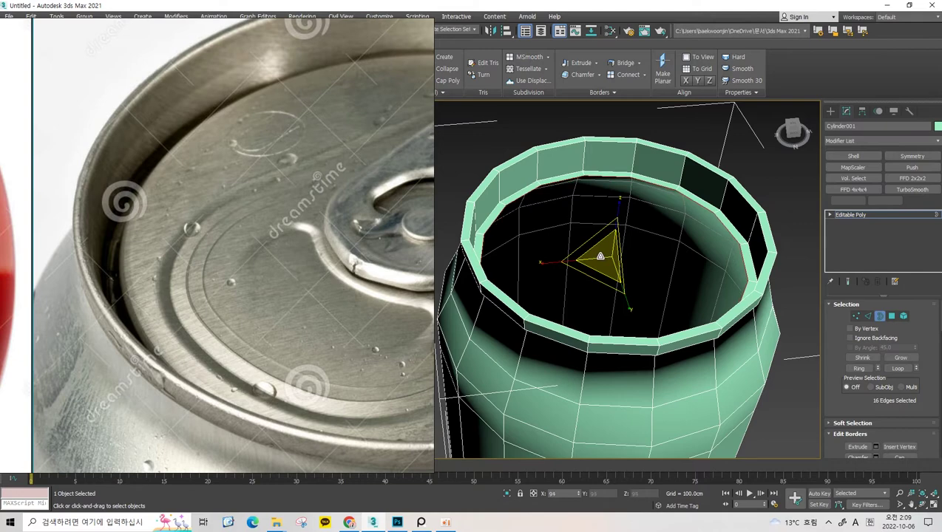
key(w)
mouse_move(603, 248)
alt+middle_down()
mouse_move(628, 235)
mouse_move(616, 222)
mouse_move(595, 229)
alt+middle_up()
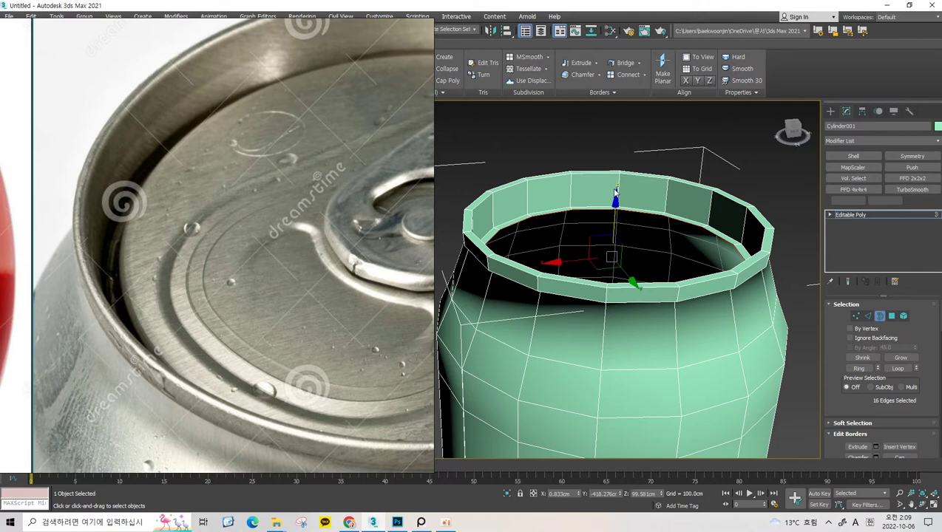
- Adjust the inner rim edges along Z to form the rim wall inside the can
drag(615, 192, 616, 180)
mouse_move(616, 180)
alt+middle_down()
mouse_move(629, 188)
mouse_move(635, 221)
mouse_move(617, 191)
alt+middle_up()
drag(618, 190, 618, 189)
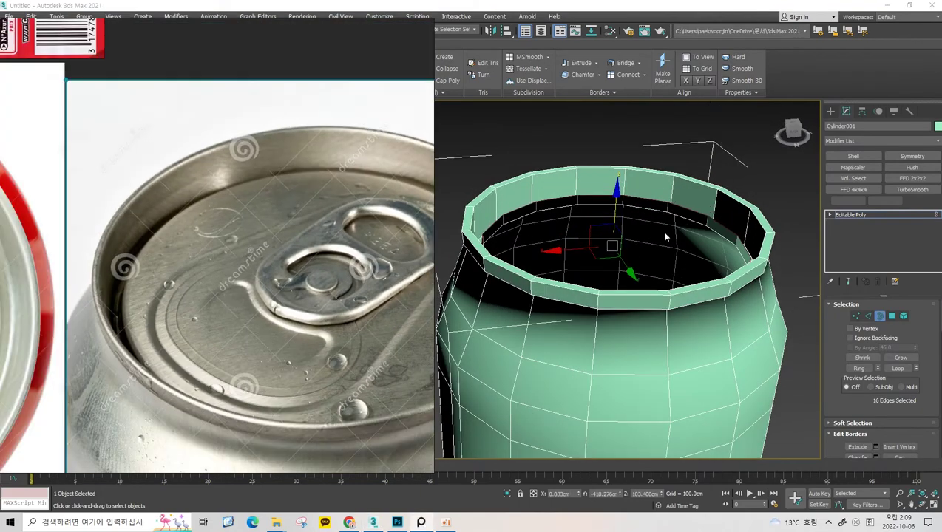
scroll(621, 237, up, 3)
- Shift-scale the inner border inward to create a ring of lid faces
scroll(621, 237, down, 3)
alt+middle_drag(621, 237, 629, 258)
scroll(625, 256, up, 4)
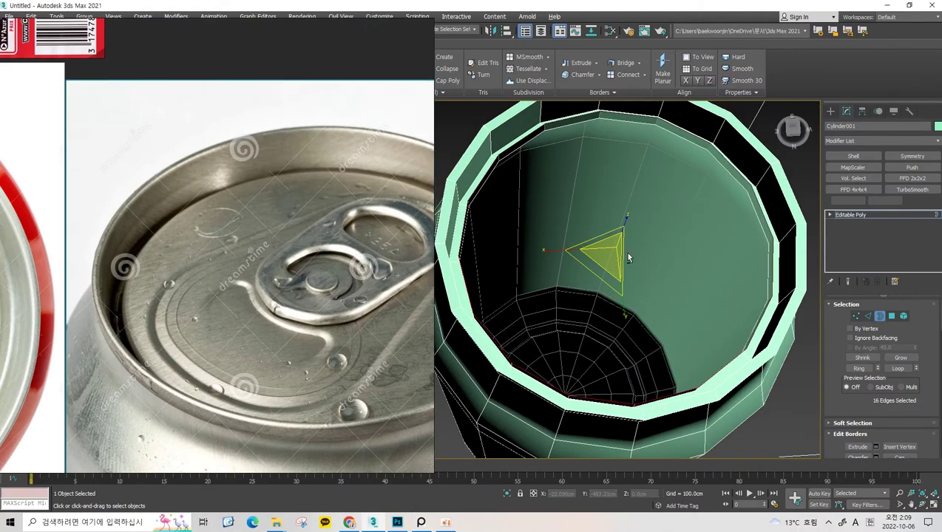
shift+drag(629, 257, 634, 309)
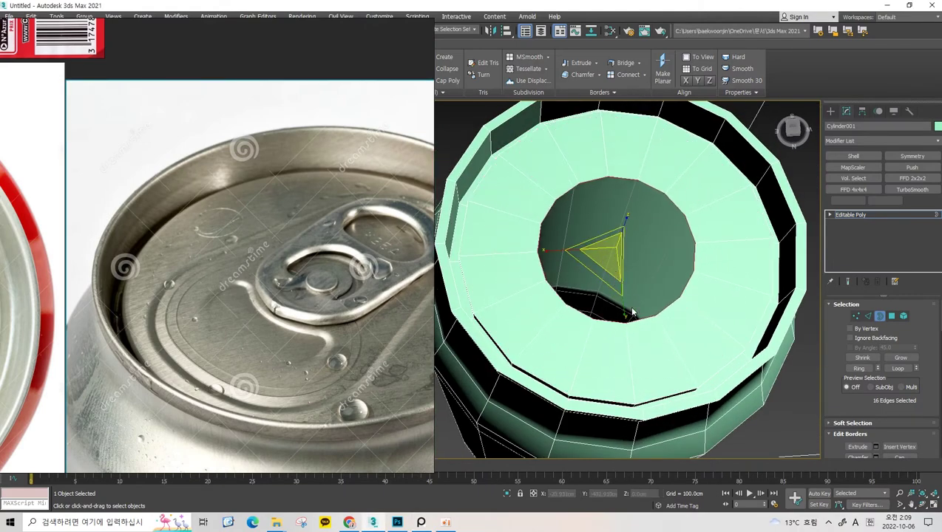
scroll(653, 254, down, 3)
- Orbit and zoom to inspect the flat lid closing the can top from above
mouse_move(645, 231)
alt+middle_down()
mouse_move(658, 257)
mouse_move(739, 281)
alt+middle_up()
scroll(891, 356, down, 2)
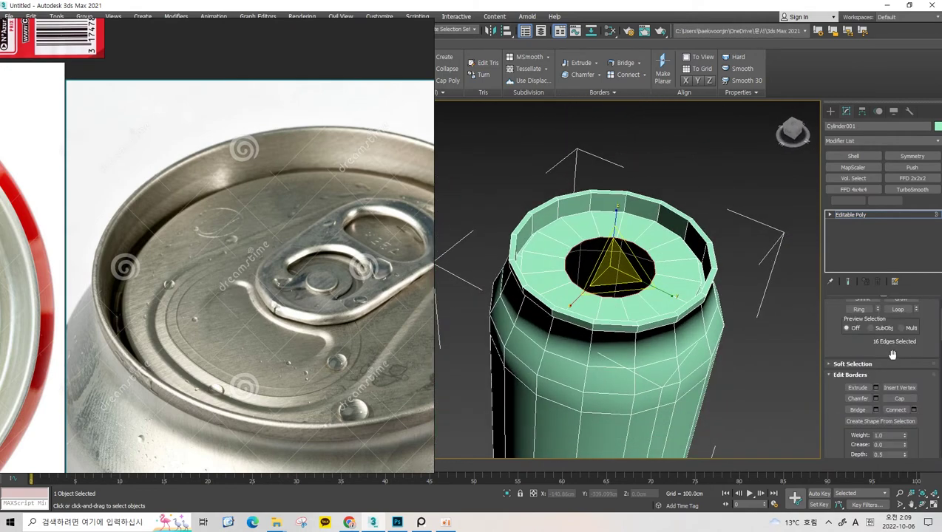
scroll(891, 355, down, 2)
scroll(634, 268, up, 3)
scroll(634, 268, down, 5)
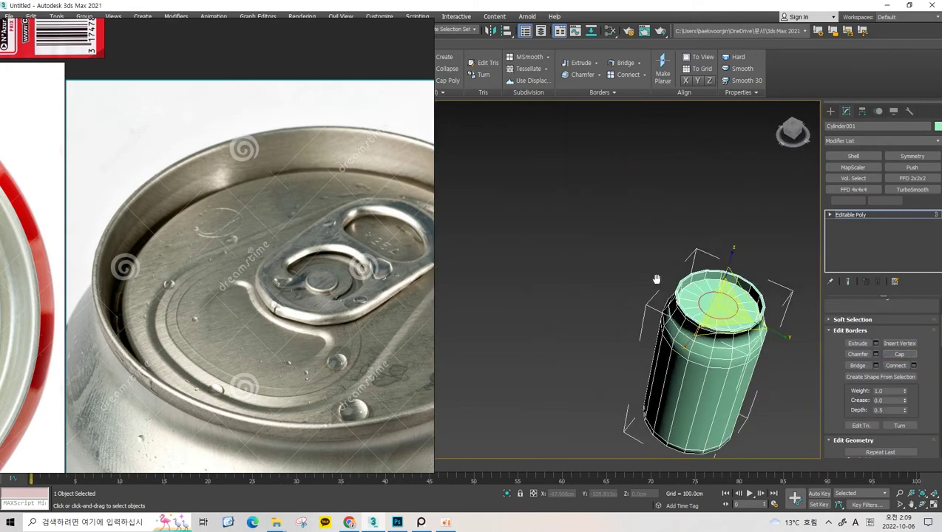
scroll(634, 268, up, 3)
scroll(579, 301, up, 3)
scroll(709, 301, up, 2)
scroll(649, 298, down, 2)
scroll(865, 363, down, 3)
scroll(865, 363, down, 2)
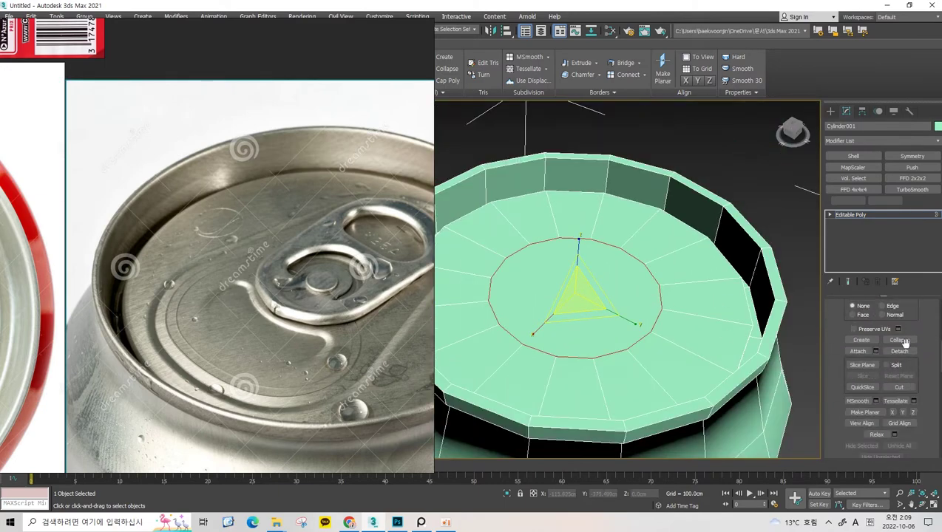
scroll(934, 355, up, 2)
scroll(934, 355, up, 2)
scroll(934, 355, up, 1)
- Inset the lid's cap polygon and collapse the small centre polygon to a point
scroll(934, 355, up, 1)
ctrl+click(892, 316)
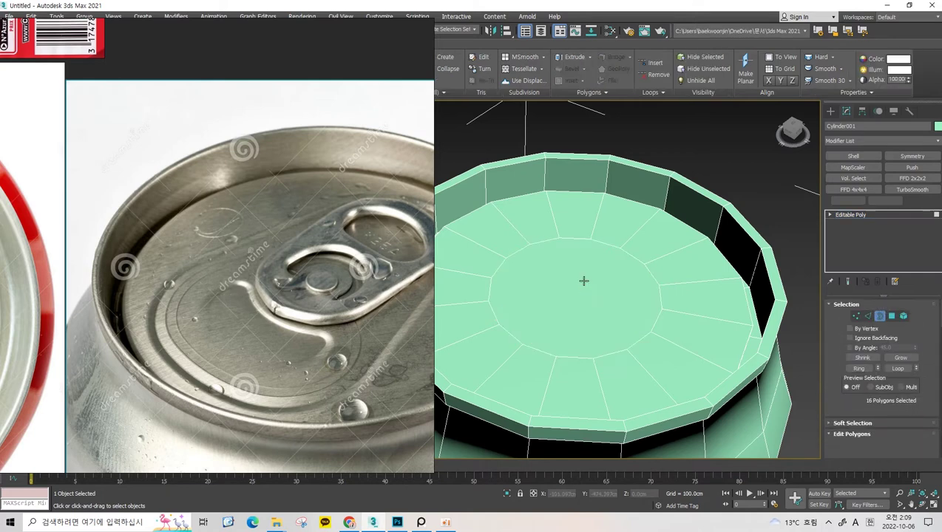
scroll(913, 376, down, 3)
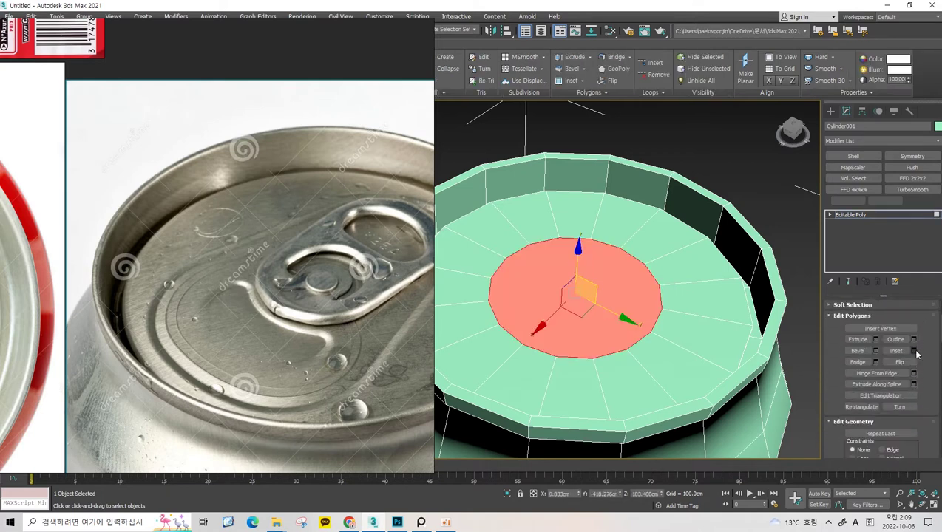
click(913, 350)
click(515, 314)
scroll(879, 392, down, 3)
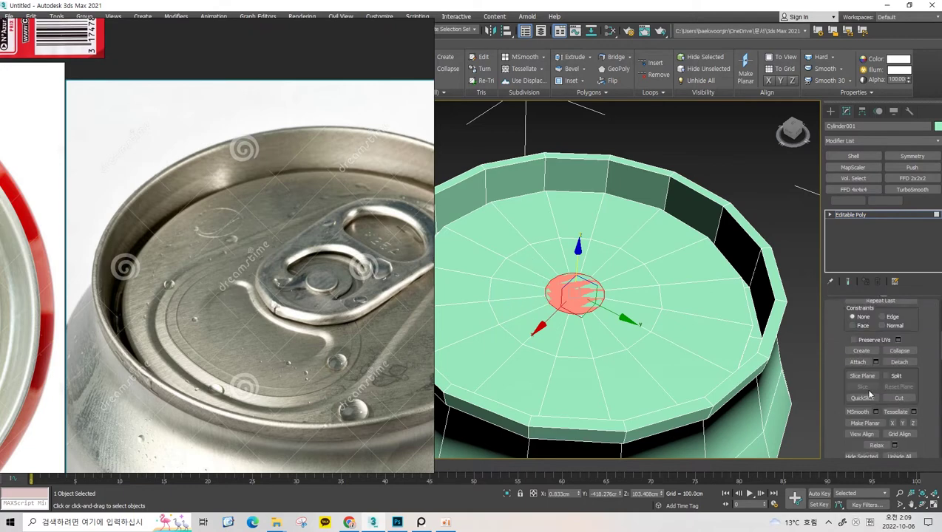
click(899, 350)
- Remove the edge loop ringing the lid centre so the wedges meet at one point
alt+middle_drag(740, 337, 592, 308)
scroll(593, 309, up, 3)
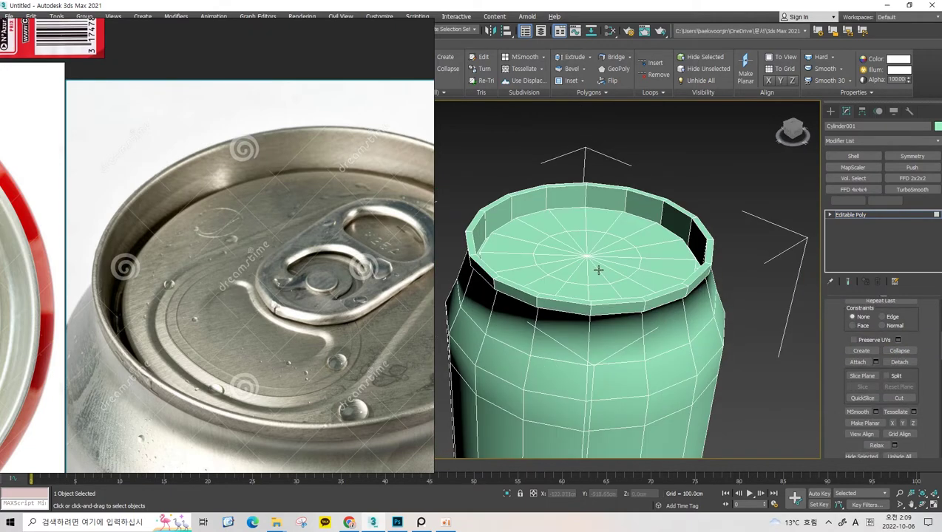
scroll(526, 255, up, 2)
scroll(537, 258, up, 2)
alt+middle_drag(538, 248, 540, 269)
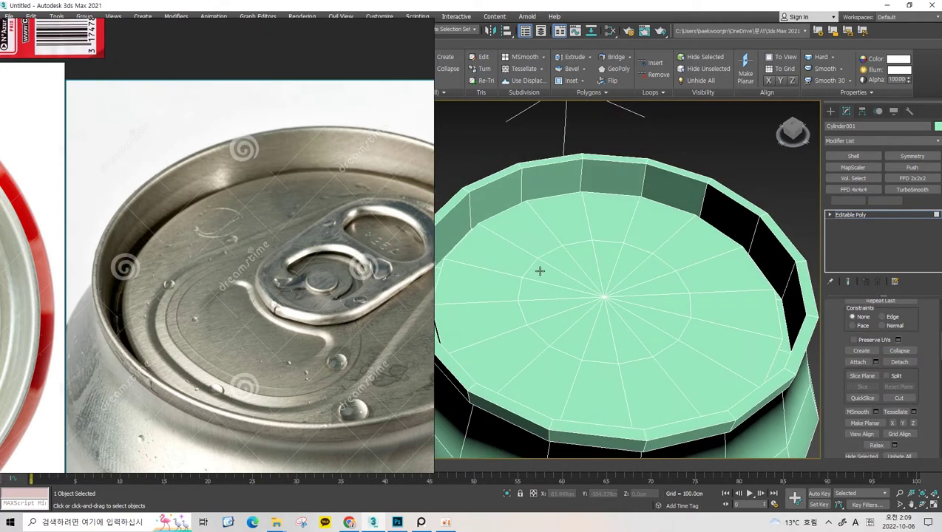
key(2)
double_click(533, 264)
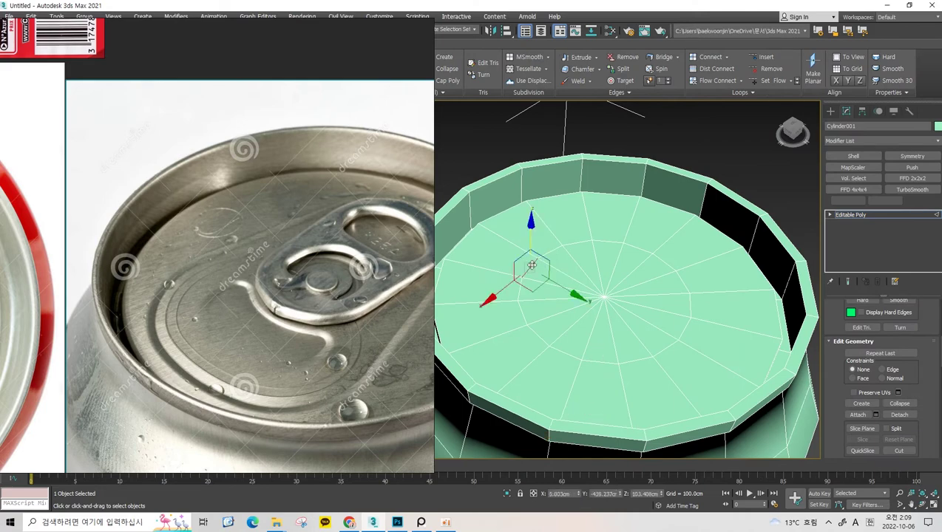
key(ctrl+BackSpace)
scroll(536, 262, down, 3)
mouse_move(546, 259)
alt+middle_down()
mouse_move(576, 246)
mouse_move(579, 223)
mouse_move(570, 263)
alt+middle_up()
scroll(579, 242, up, 2)
scroll(579, 240, down, 2)
scroll(556, 279, up, 3)
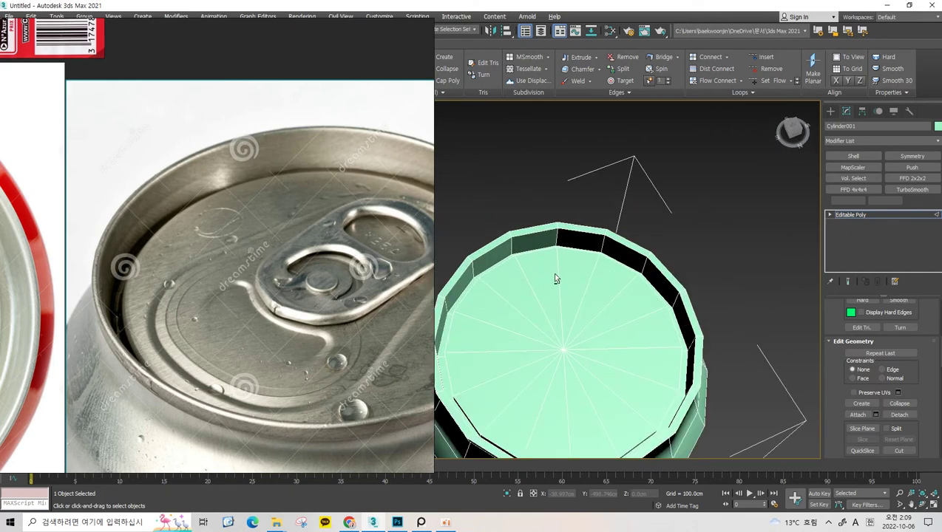
scroll(556, 278, down, 3)
alt+middle_drag(733, 196, 740, 211)
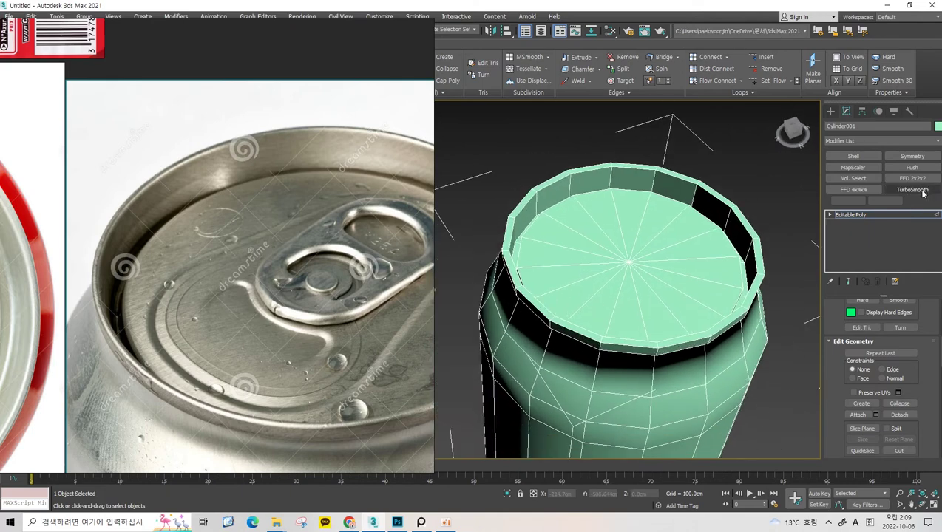
- Add TurboSmooth to the can and inspect the smoothed lid and rim
click(923, 194)
scroll(621, 222, down, 3)
alt+middle_drag(621, 192, 624, 168)
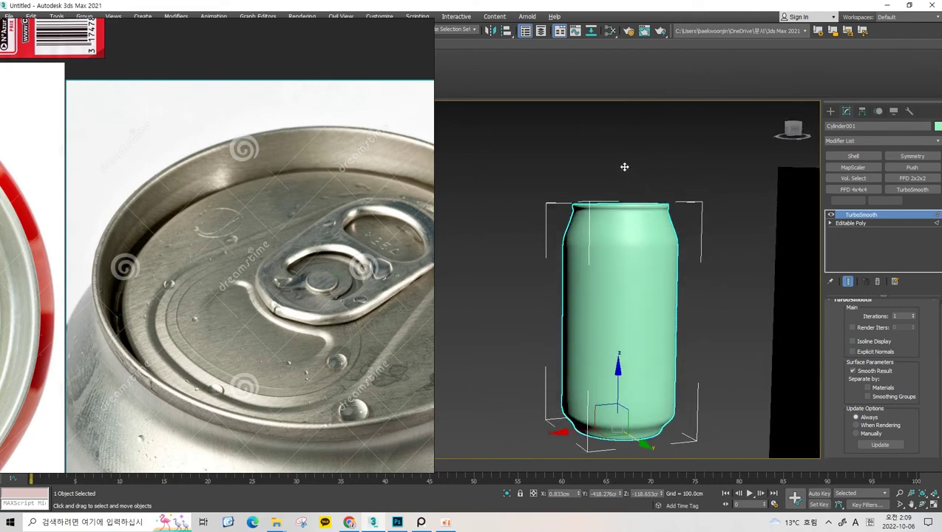
scroll(659, 211, up, 3)
alt+middle_drag(659, 211, 651, 221)
scroll(284, 120, down, 2)
scroll(300, 350, down, 2)
scroll(300, 222, up, 3)
scroll(299, 222, up, 3)
mouse_move(688, 255)
alt+middle_down()
mouse_move(698, 245)
mouse_move(659, 225)
alt+middle_up()
scroll(698, 246, up, 2)
- Orbit around the smoothed can to check its side and top from several angles
alt+middle_drag(558, 236, 534, 209)
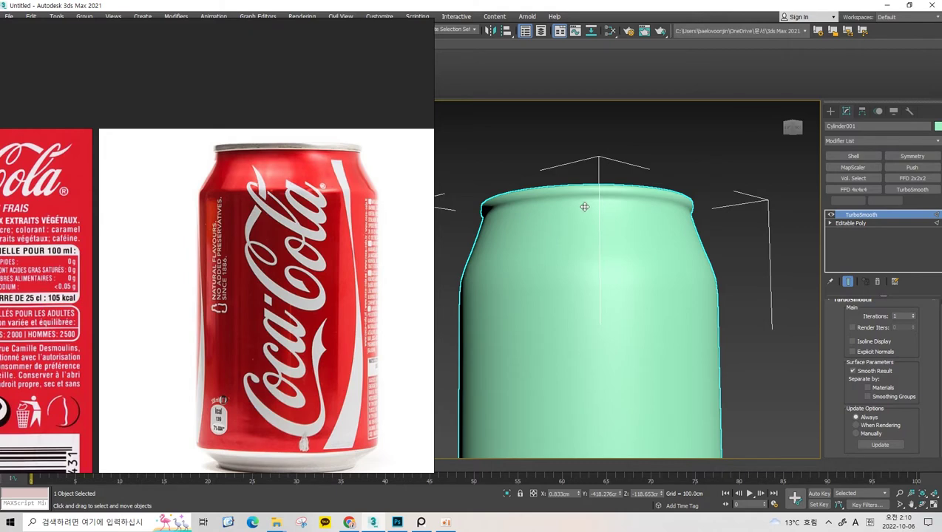
scroll(606, 213, down, 1)
scroll(606, 213, down, 1)
scroll(610, 213, down, 3)
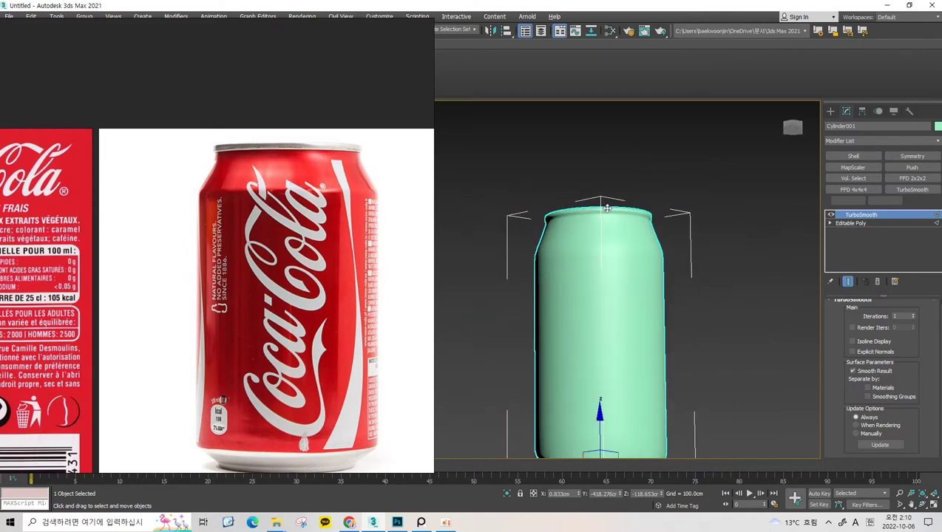
mouse_move(616, 212)
alt+middle_down()
mouse_move(603, 237)
mouse_move(545, 255)
mouse_move(544, 237)
alt+middle_up()
scroll(591, 239, up, 3)
scroll(540, 266, up, 2)
scroll(278, 296, down, 3)
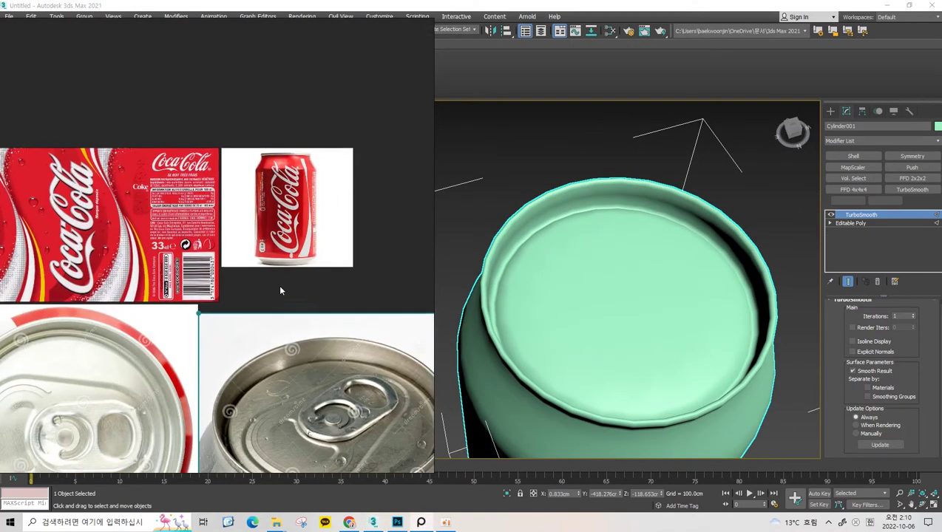
middle_drag(278, 284, 250, 233)
scroll(539, 255, up, 2)
scroll(568, 252, down, 3)
mouse_move(568, 252)
alt+middle_down()
mouse_move(564, 238)
mouse_move(580, 225)
mouse_move(591, 258)
mouse_move(607, 211)
mouse_move(601, 222)
alt+middle_up()
scroll(606, 211, up, 2)
scroll(603, 218, down, 2)
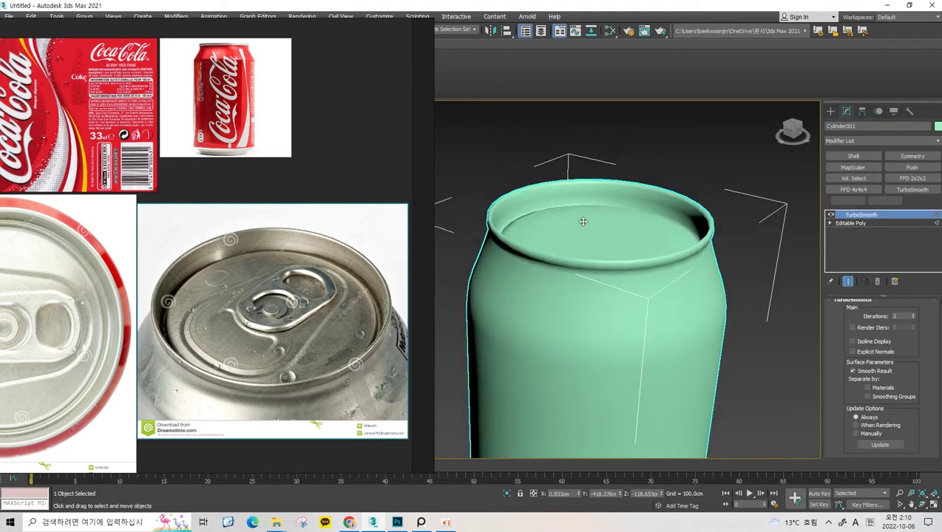
- Compare against the can-top reference photo, then delete the TurboSmooth modifier
click(275, 263)
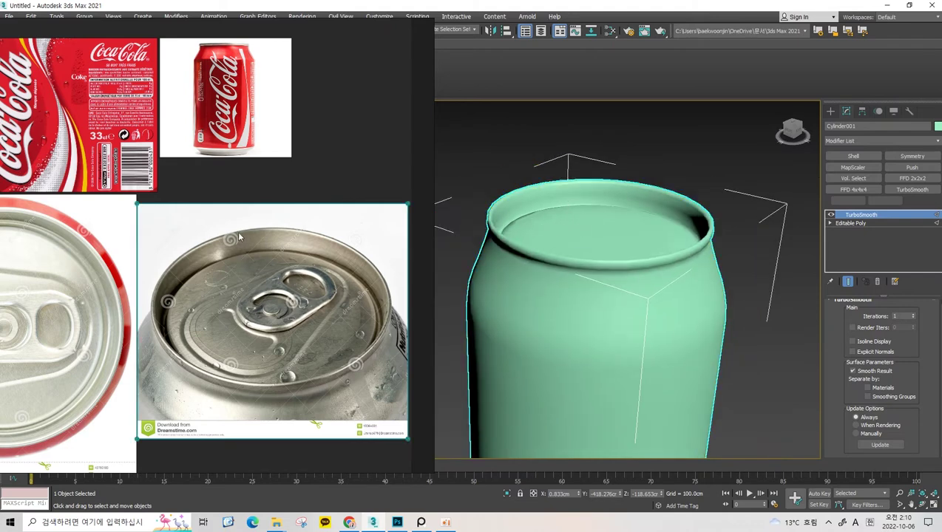
scroll(559, 194, up, 5)
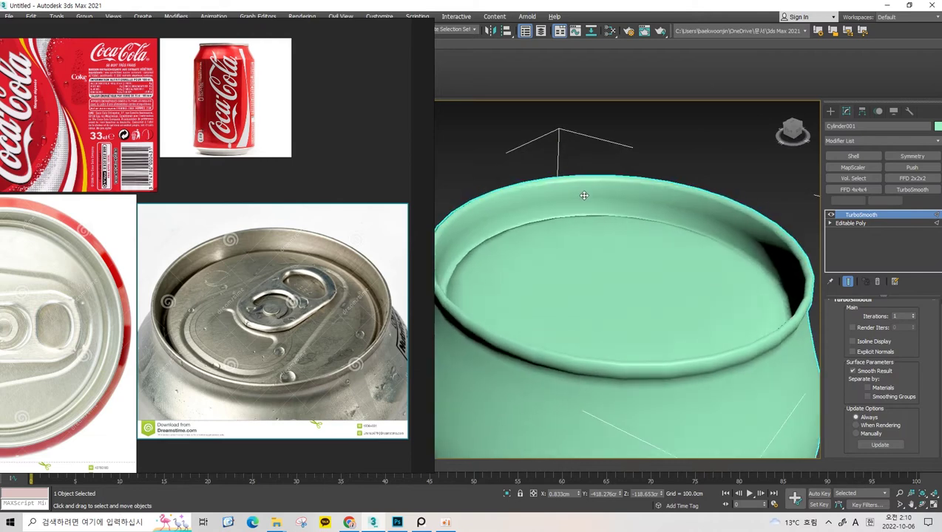
scroll(559, 194, down, 5)
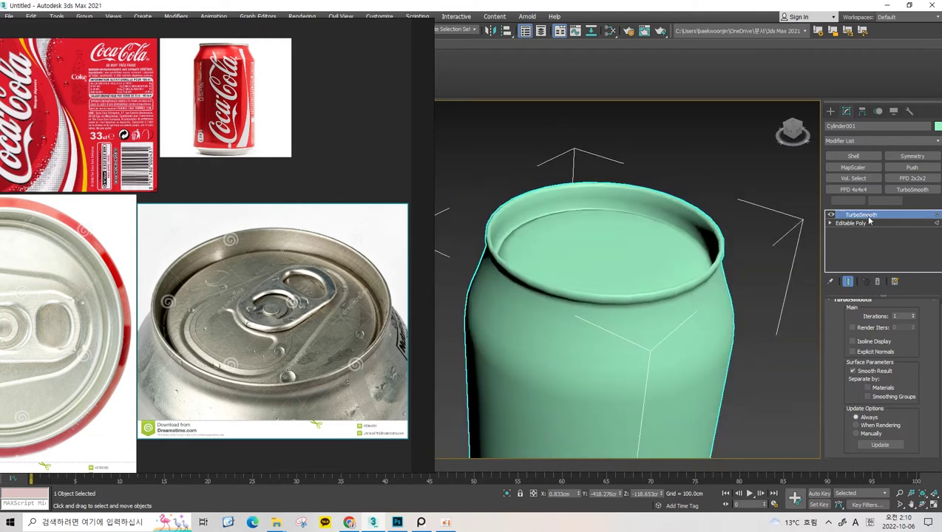
right_click(862, 215)
click(863, 232)
- Select the inner rim edge loop around the lid
scroll(584, 220, up, 5)
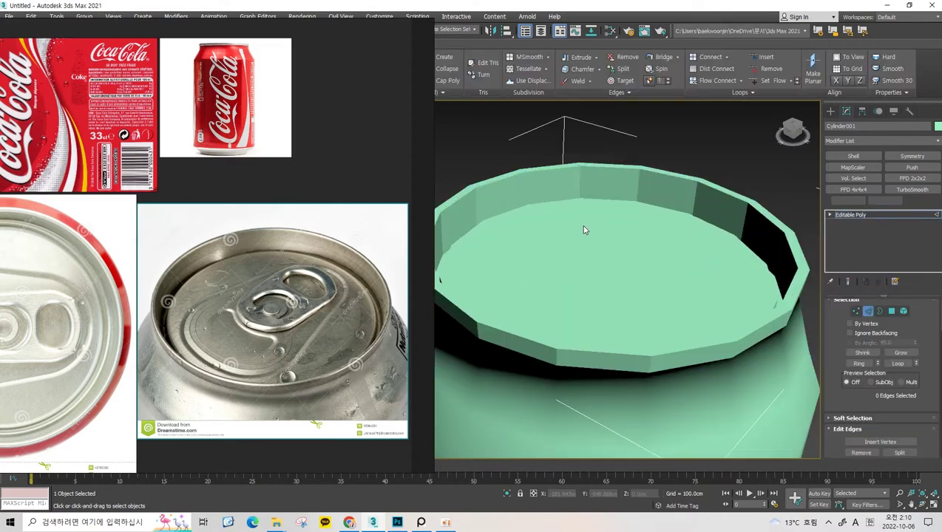
alt+middle_drag(557, 210, 552, 230)
key(2)
double_click(552, 231)
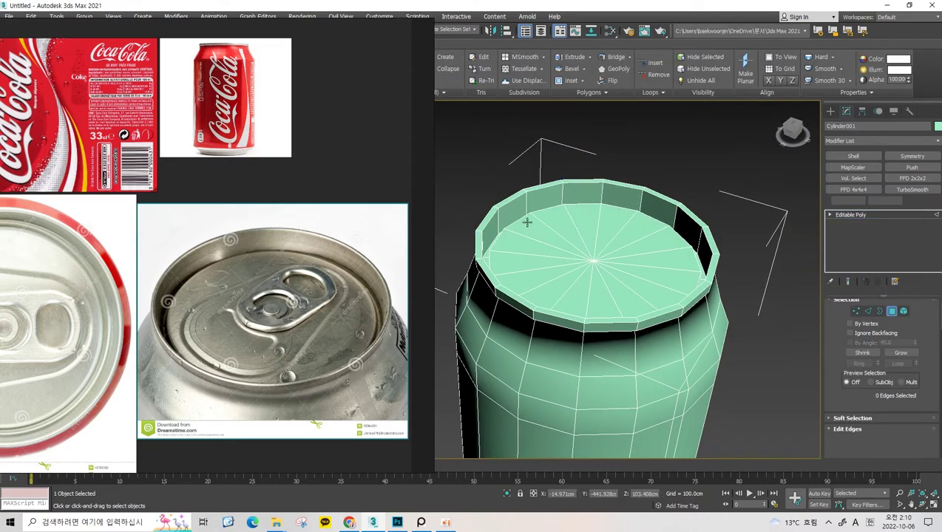
scroll(540, 244, up, 2)
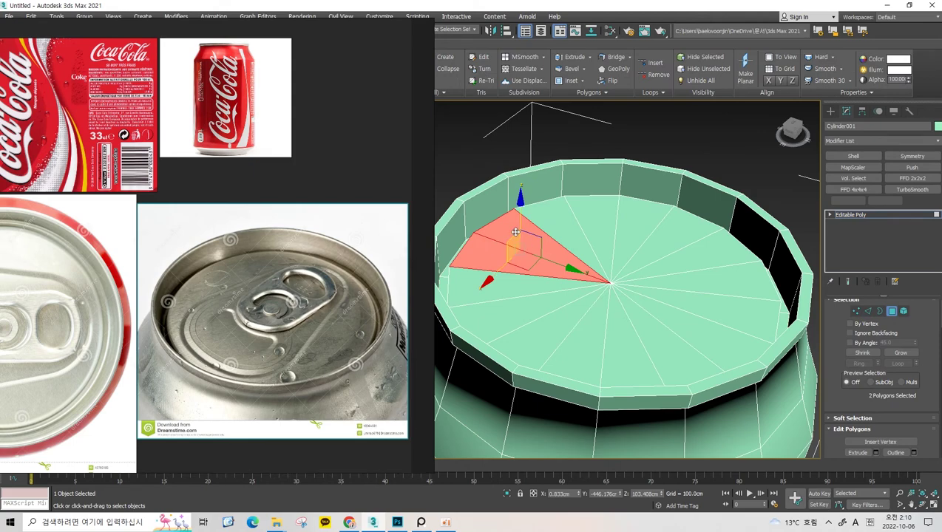
alt+middle_drag(522, 218, 536, 248)
- Select all 16 wedge faces of the lid in Polygon mode
key(4)
click(536, 252)
ctrl+click(558, 193)
ctrl+click(623, 214)
ctrl+click(729, 244)
ctrl+click(721, 296)
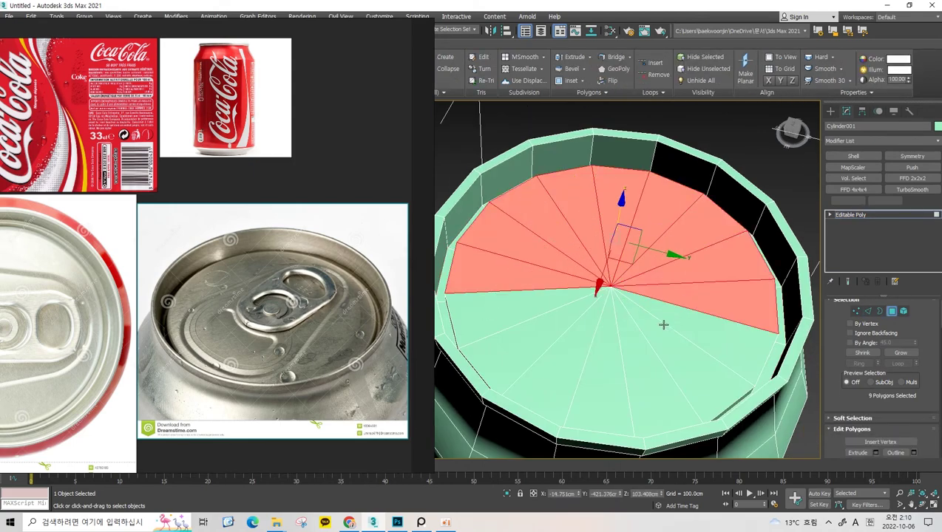
ctrl+click(678, 322)
ctrl+click(695, 362)
ctrl+click(651, 384)
ctrl+click(603, 353)
ctrl+click(569, 340)
ctrl+click(546, 325)
ctrl+click(543, 298)
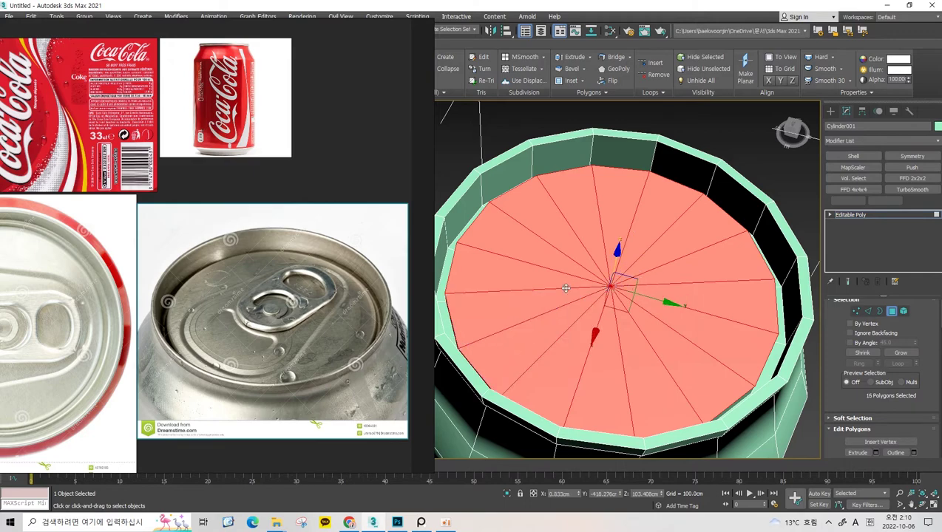
- Raise the selected lid faces about 0.622 cm along Z
key(shift+z)
key(F3)
key(F3)
key(z)
mouse_move(603, 231)
alt+middle_down()
mouse_move(631, 233)
mouse_move(638, 216)
alt+middle_up()
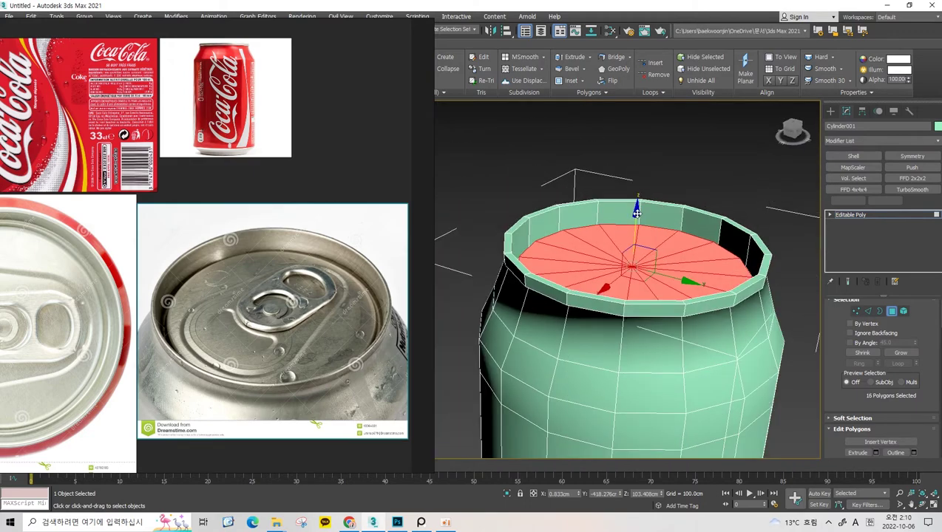
drag(637, 213, 634, 211)
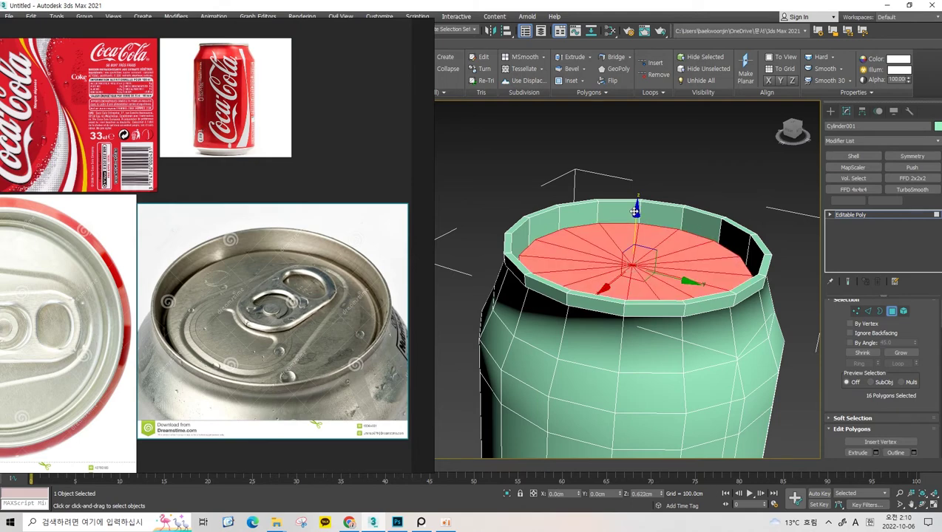
- Deselect the lid faces and exit Polygon mode to work on the whole can
click(660, 175)
mouse_move(661, 175)
alt+middle_down()
mouse_move(645, 230)
mouse_move(621, 207)
alt+middle_up()
key(4)
scroll(614, 206, up, 2)
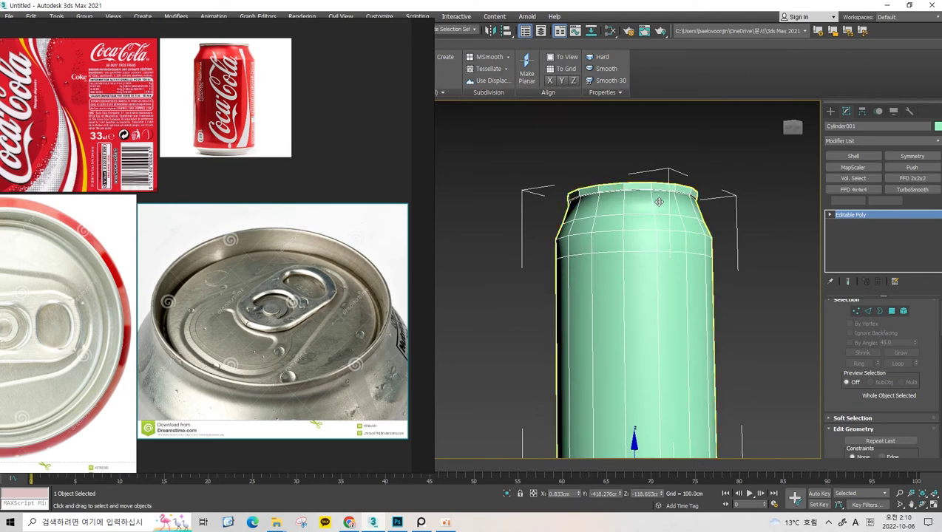
- Orbit to the can top, select its 16-edge rim loop in Edge mode, and launch Snipping Tool
scroll(615, 207, up, 2)
alt+middle_drag(615, 207, 569, 212)
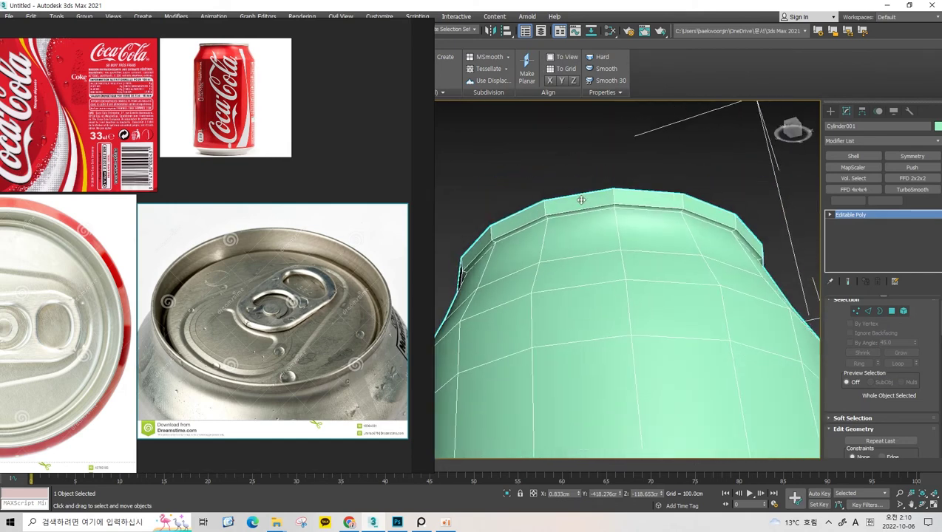
key(2)
scroll(612, 213, up, 3)
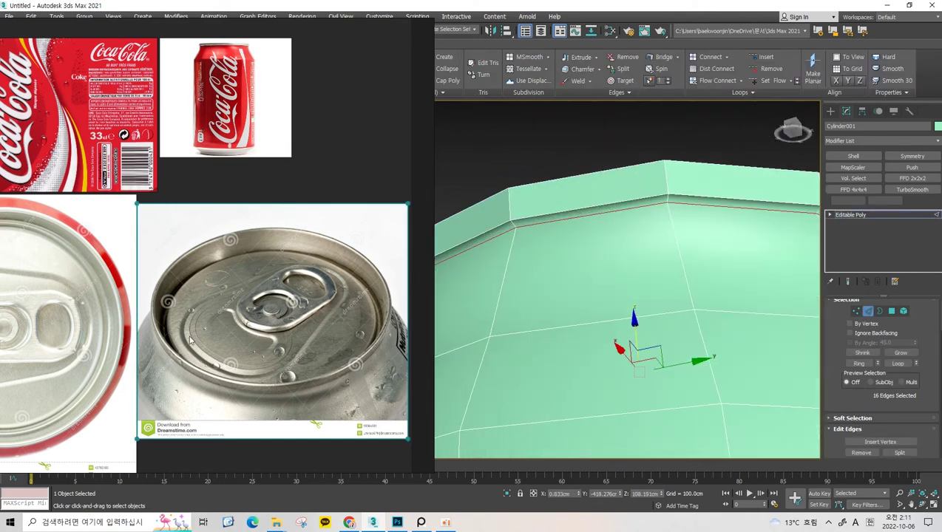
mouse_move(612, 213)
alt+middle_down()
mouse_move(571, 205)
mouse_move(575, 195)
mouse_move(568, 233)
alt+middle_up()
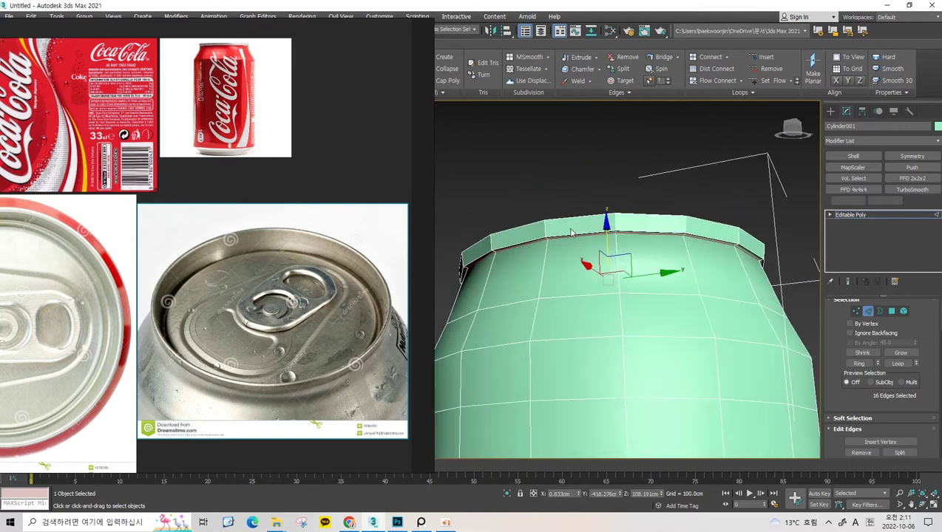
click(288, 183)
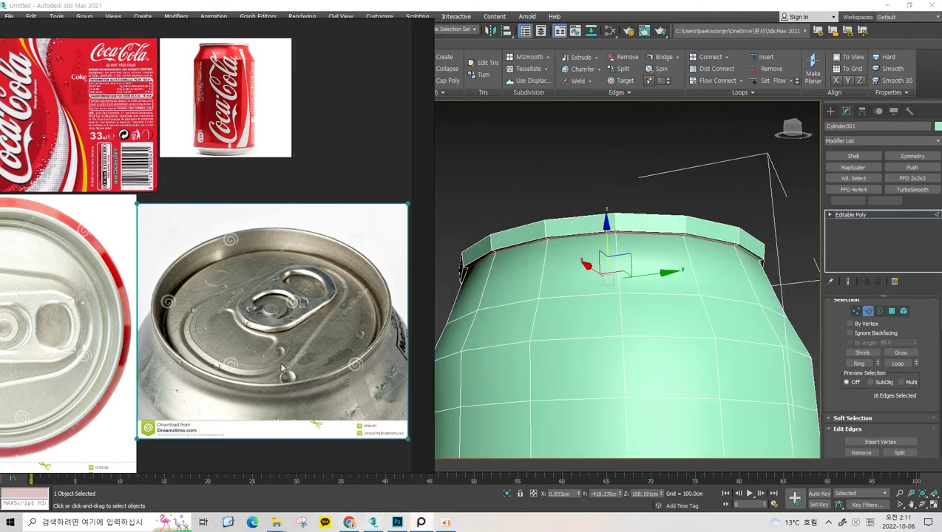
click(301, 523)
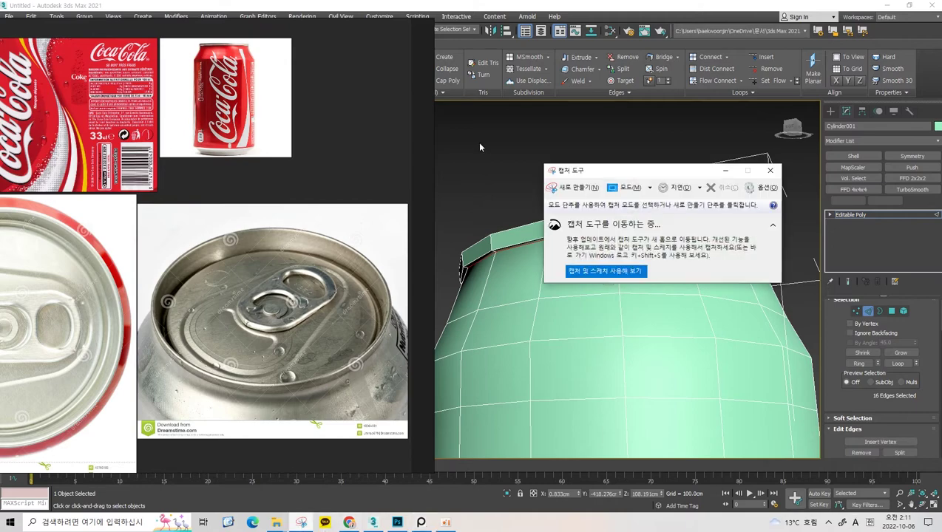
- Take a new snip covering the 3ds Max model and the reference image
click(582, 188)
drag(105, 48, 829, 493)
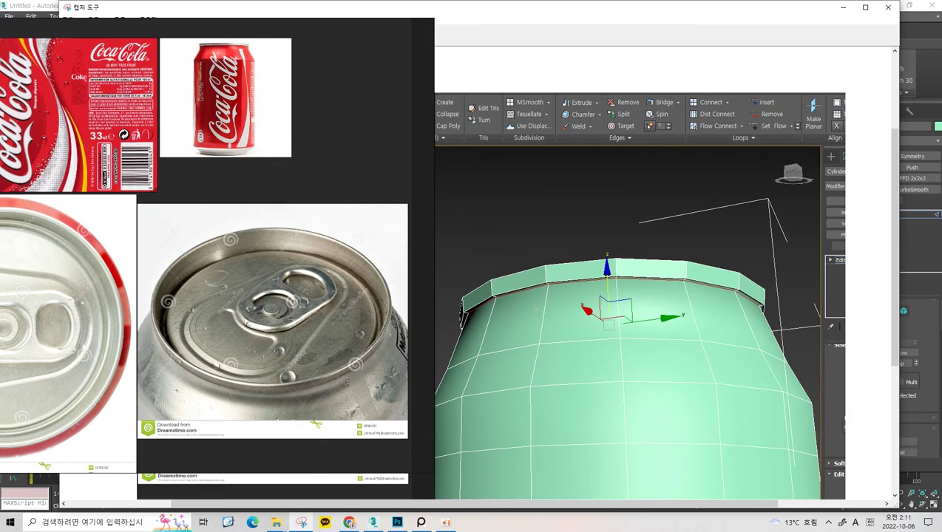
scroll(665, 296, down, 1)
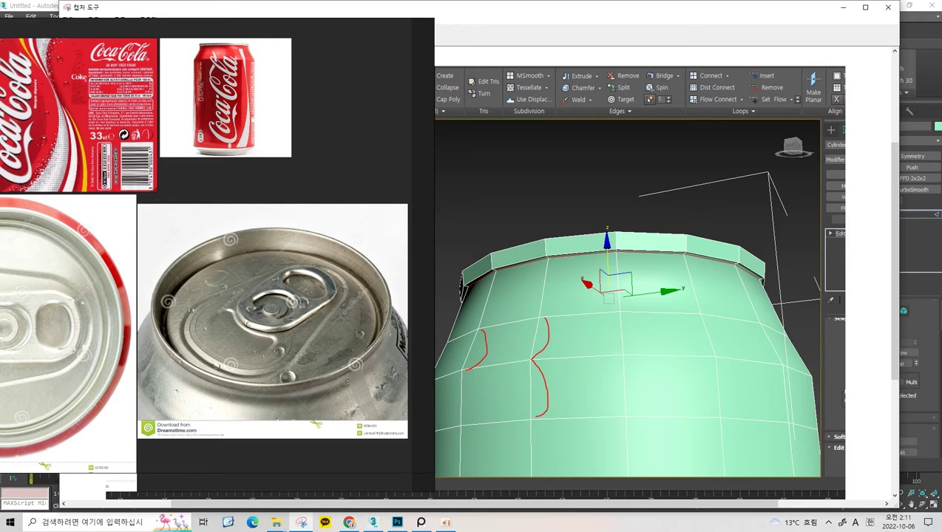
- Draw a red line across the can top, erase it, return to the Pen, and maximize the window
mouse_move(465, 296)
mouse_down()
mouse_move(576, 270)
mouse_move(762, 275)
mouse_up()
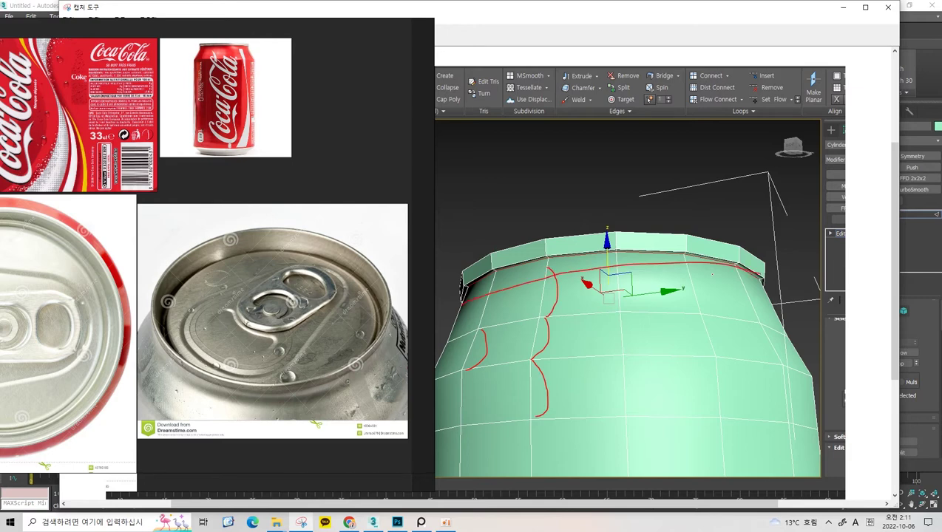
mouse_move(609, 35)
mouse_down()
mouse_move(694, 25)
mouse_move(795, 44)
mouse_up()
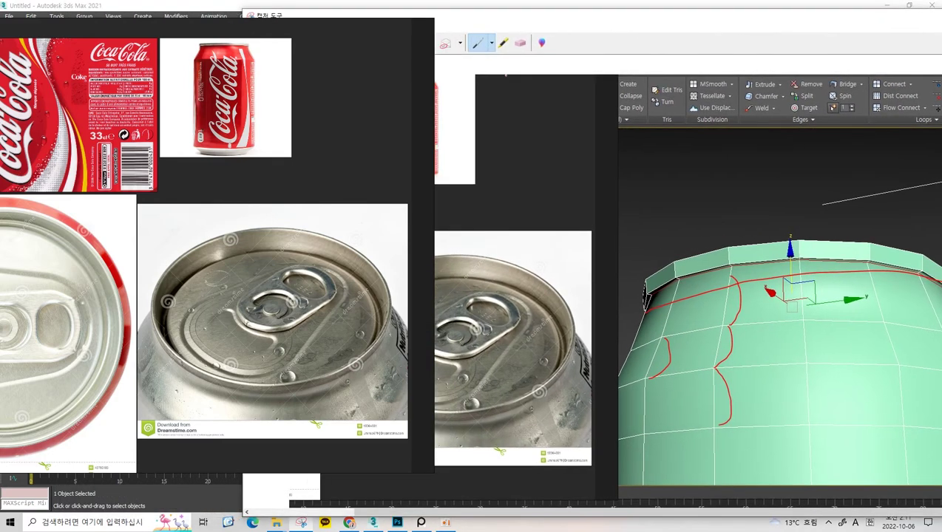
click(521, 44)
click(767, 279)
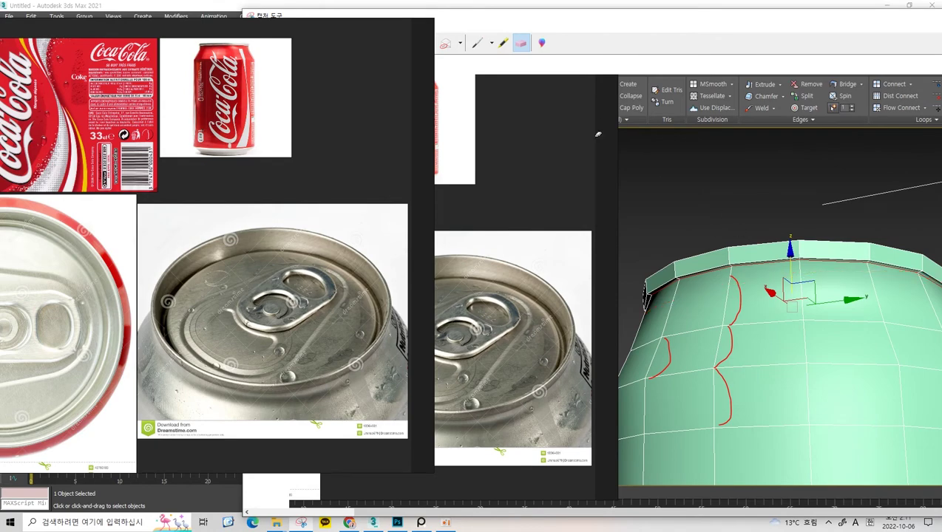
click(477, 43)
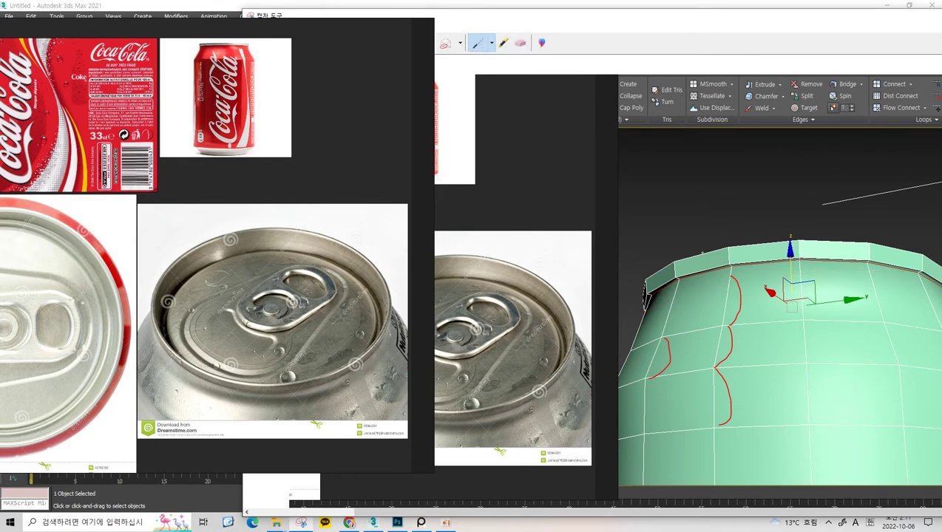
double_click(658, 27)
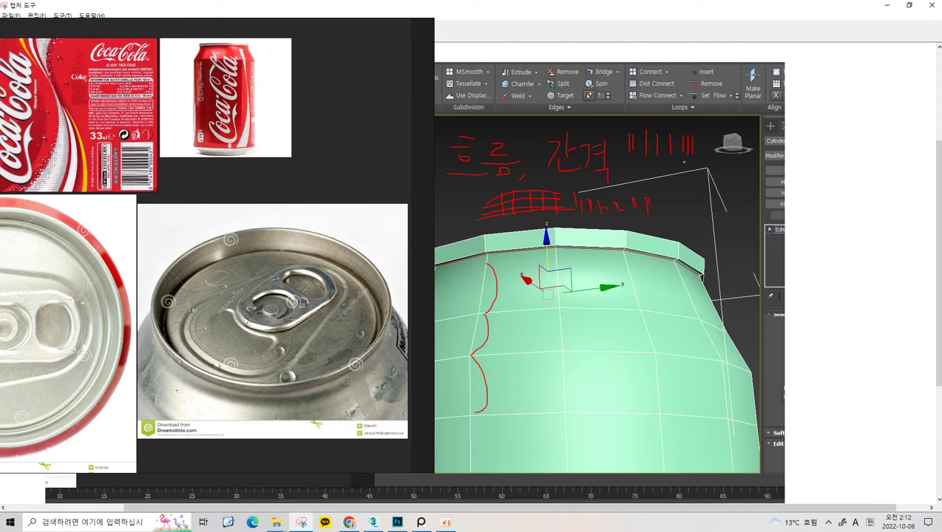
- Circle the III tally note and draw red vertical guide lines on the can and beside the notes
mouse_move(681, 158)
mouse_down()
mouse_move(695, 130)
mouse_move(688, 158)
mouse_up()
drag(620, 269, 625, 303)
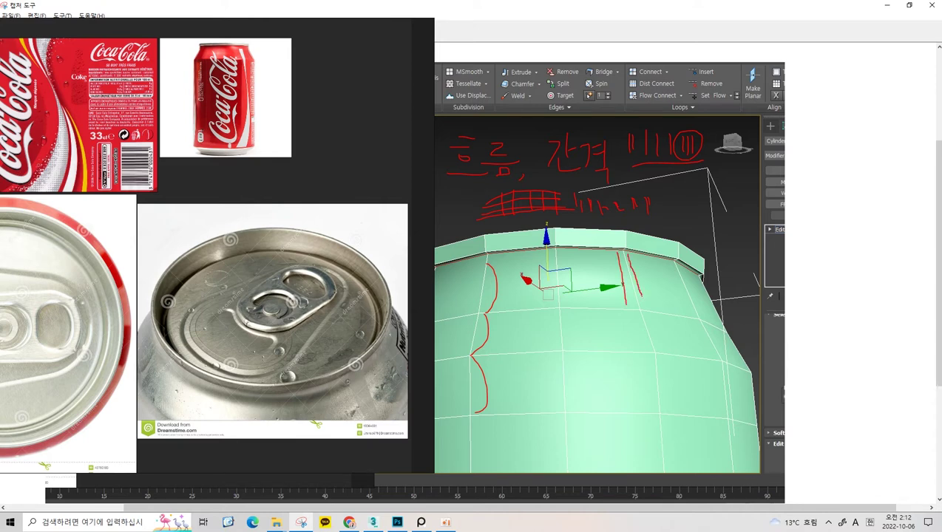
drag(634, 309, 639, 355)
drag(645, 310, 655, 349)
drag(674, 183, 673, 235)
mouse_move(667, 181)
mouse_down()
mouse_move(667, 238)
mouse_move(681, 235)
mouse_up()
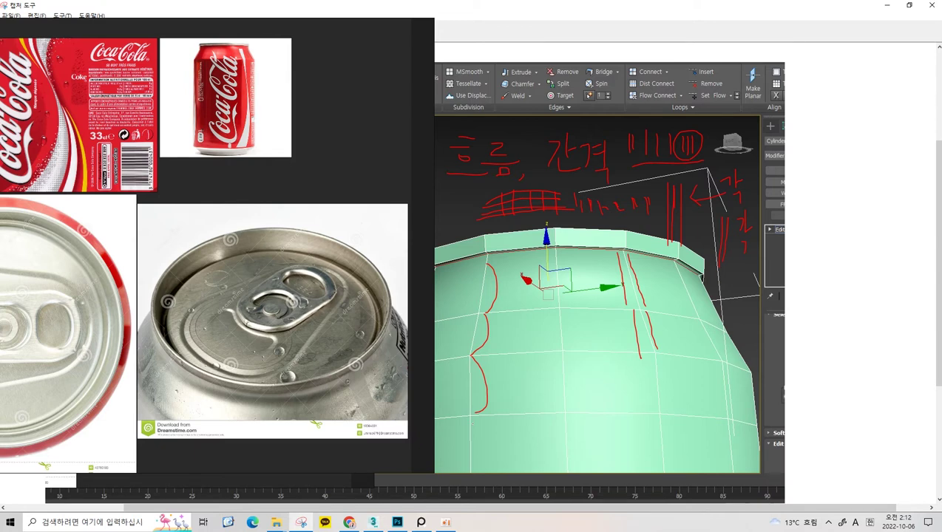
- Draw two red horizontal lines across the lower can and strokes down its right edge
drag(484, 423, 752, 419)
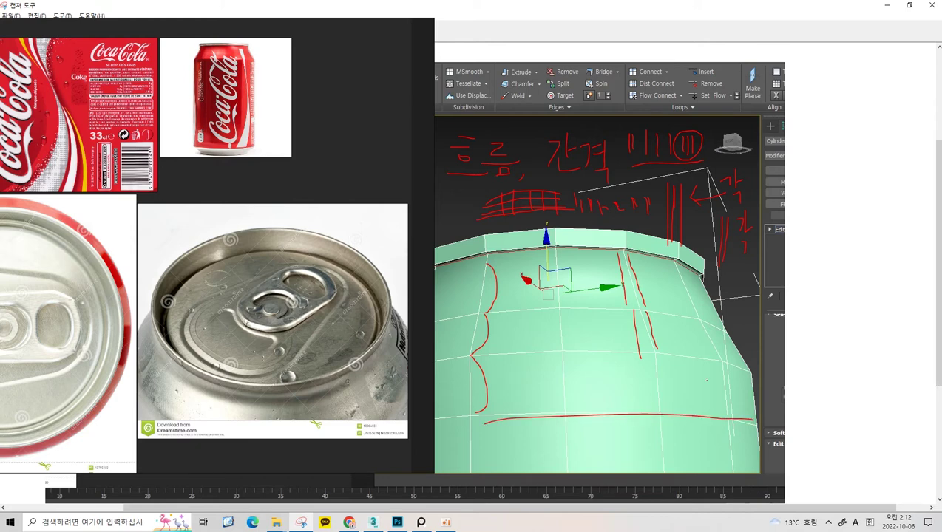
mouse_move(708, 318)
mouse_down()
mouse_move(734, 377)
mouse_move(742, 470)
mouse_up()
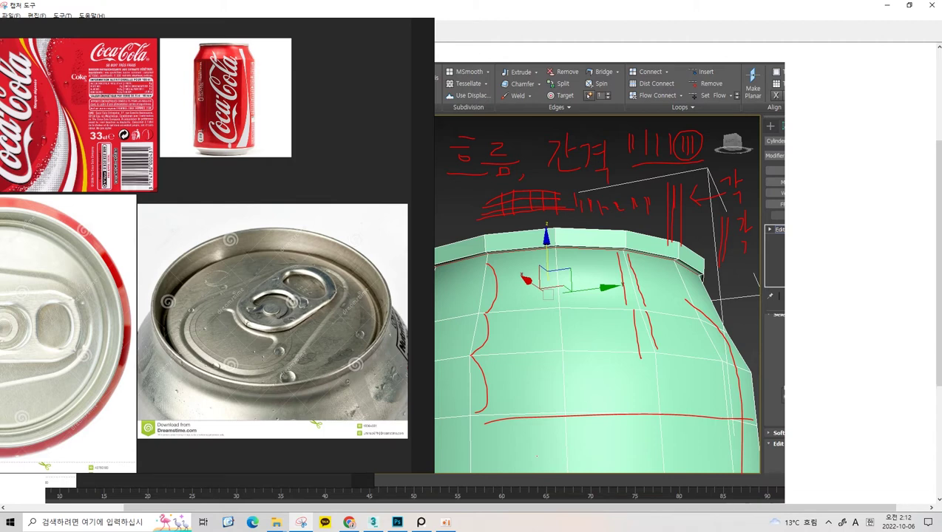
drag(545, 429, 735, 428)
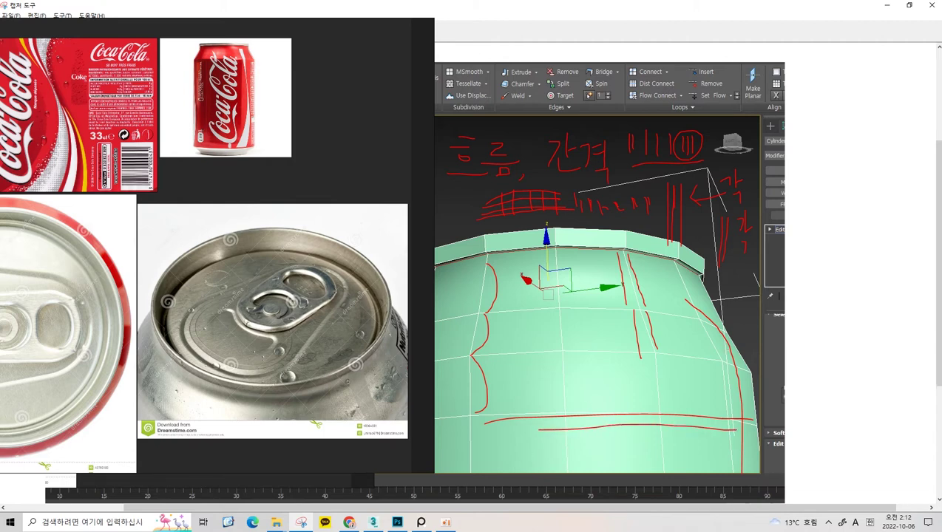
drag(735, 355, 749, 429)
- Add short marks and a long line down the can's side, then box the 흐름 and 간격 notes
drag(627, 256, 626, 307)
drag(632, 272, 638, 300)
drag(620, 248, 661, 458)
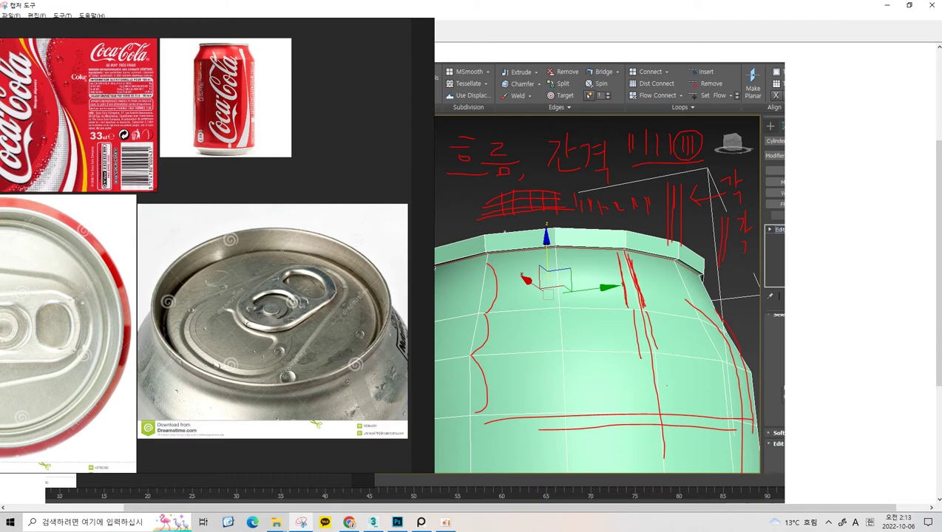
mouse_move(443, 184)
mouse_down()
mouse_move(507, 186)
mouse_move(545, 166)
mouse_up()
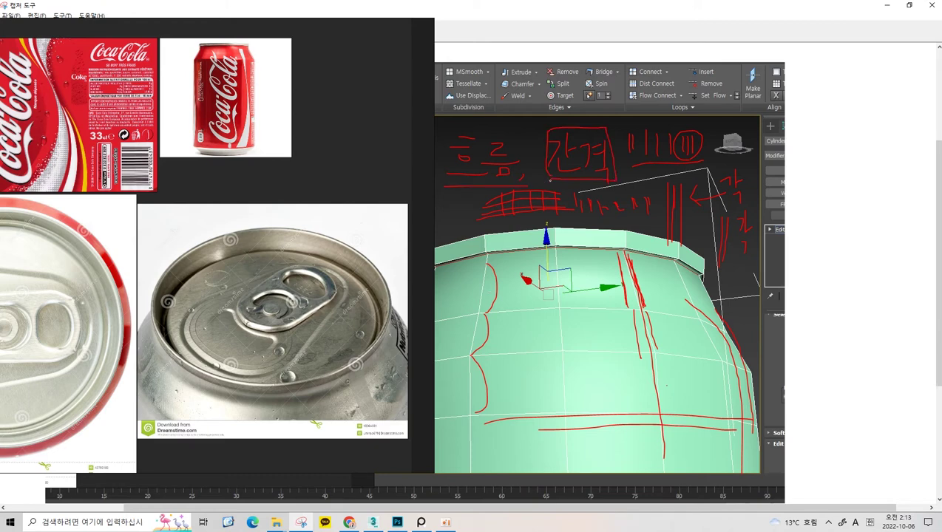
drag(442, 188, 533, 180)
- Return to 3ds Max and orbit and zoom to a side-on view of the can
click(460, 518)
mouse_move(528, 269)
alt+middle_down()
mouse_move(581, 274)
mouse_move(565, 243)
alt+middle_up()
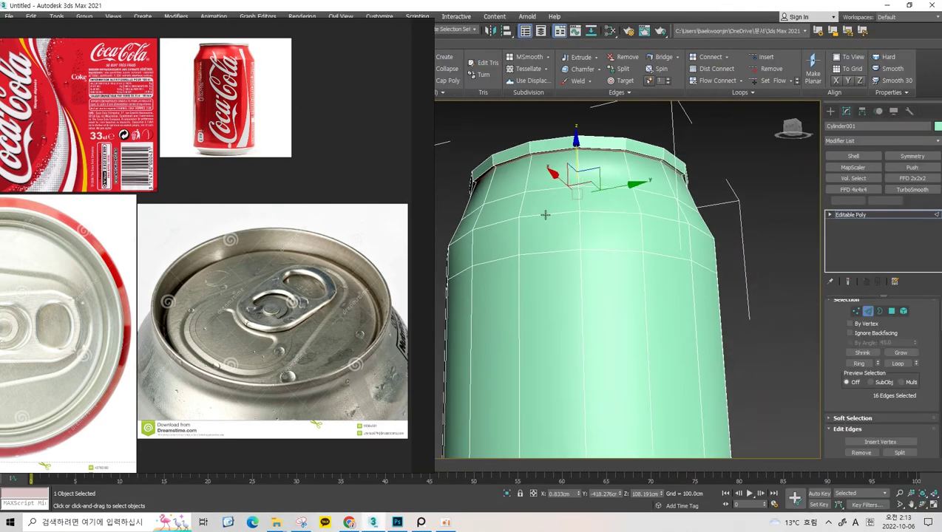
alt+middle_drag(513, 342, 523, 195)
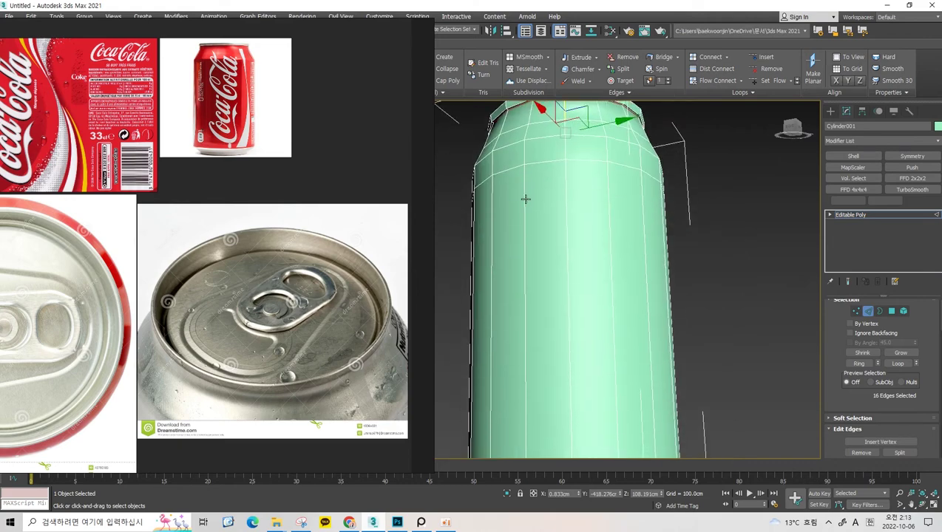
scroll(523, 195, down, 3)
scroll(529, 207, down, 2)
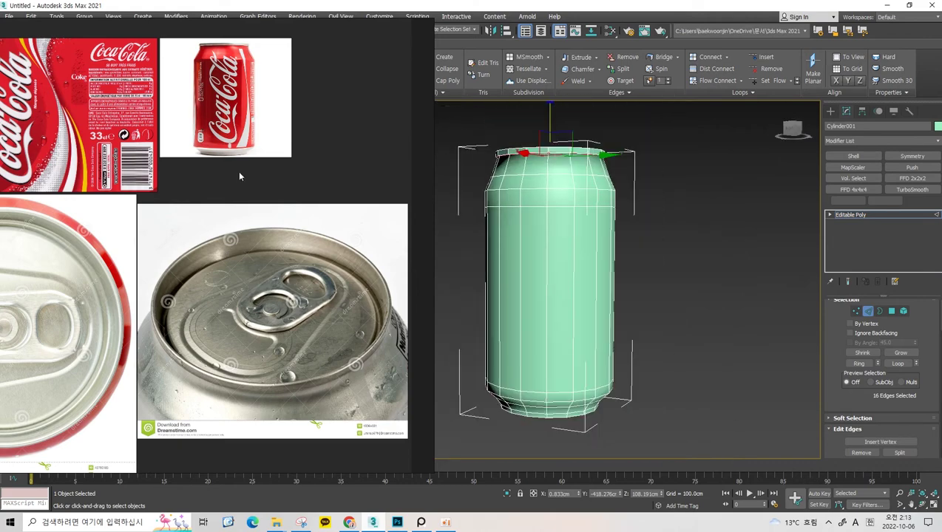
scroll(226, 107, up, 1)
scroll(218, 105, up, 3)
scroll(210, 104, up, 2)
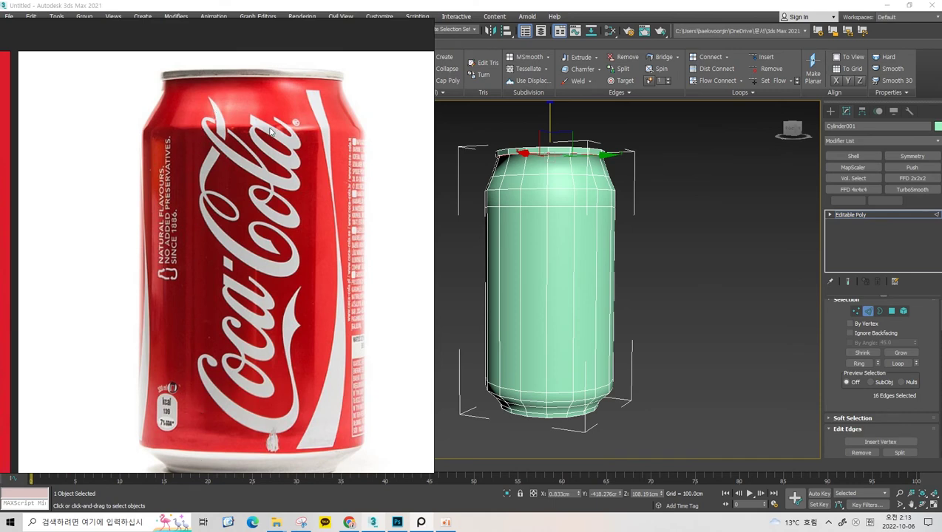
scroll(218, 295, down, 1)
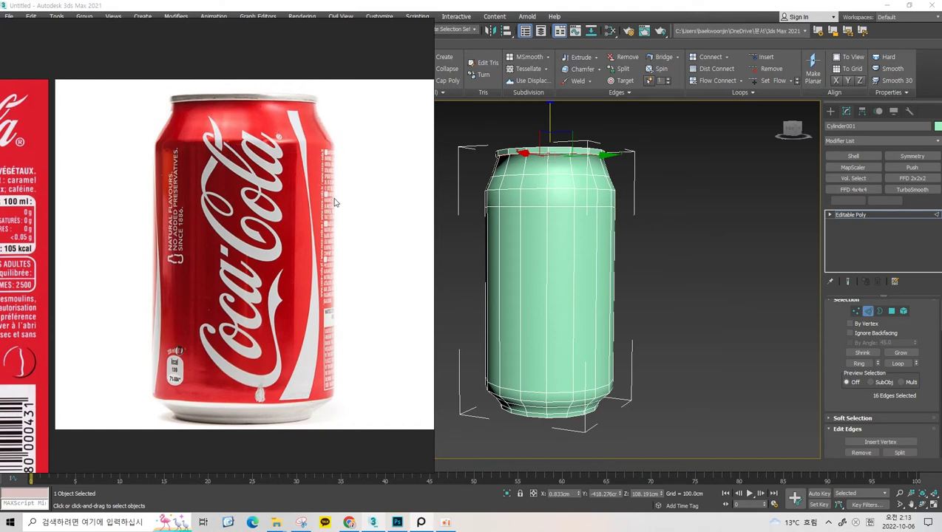
scroll(618, 185, up, 2)
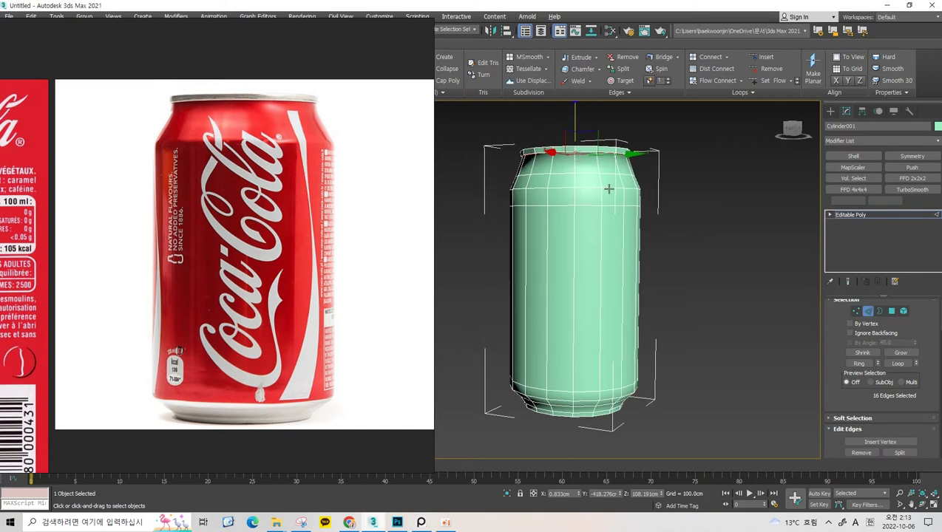
scroll(623, 179, up, 2)
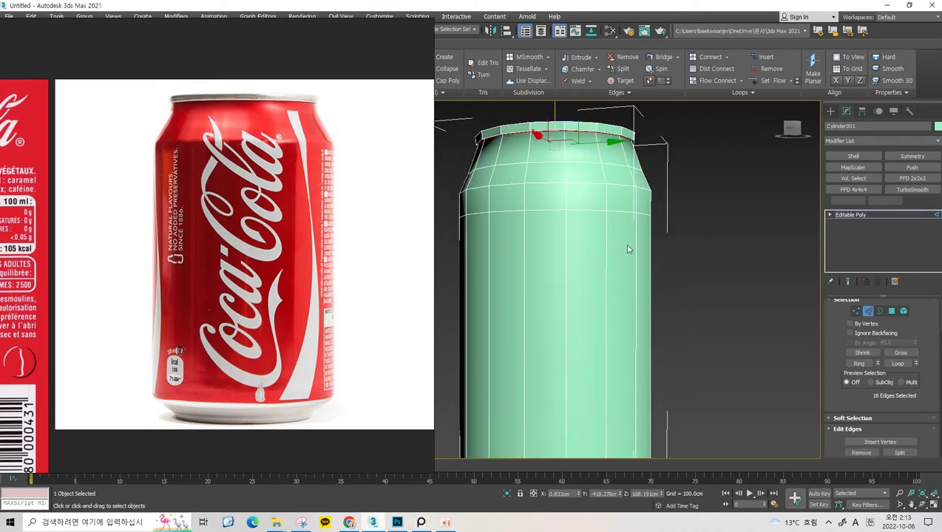
scroll(621, 235, down, 3)
alt+middle_drag(606, 208, 601, 170)
- Reset to an upright view with Shift+Z, zoom in, and start a Cut at the can's top
key(shift+z)
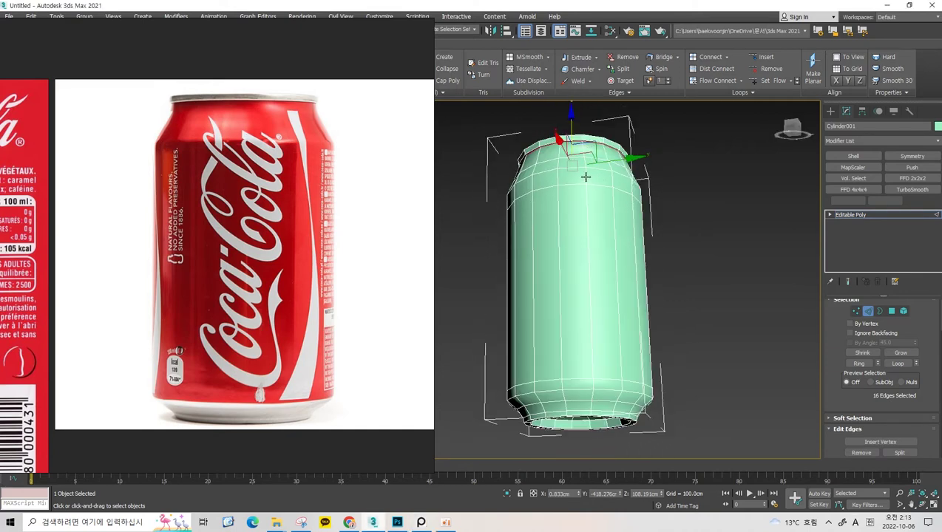
key(shift+z)
scroll(579, 297, up, 3)
key(alt+c)
click(535, 150)
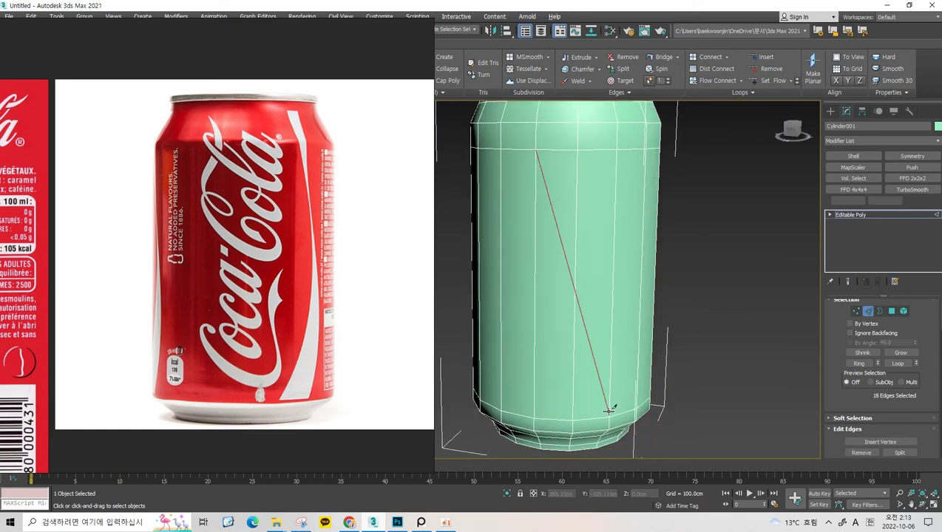
- Trace a Cut from the can's top to its bottom, then cancel it with a right-click
right_click(531, 209)
click(537, 150)
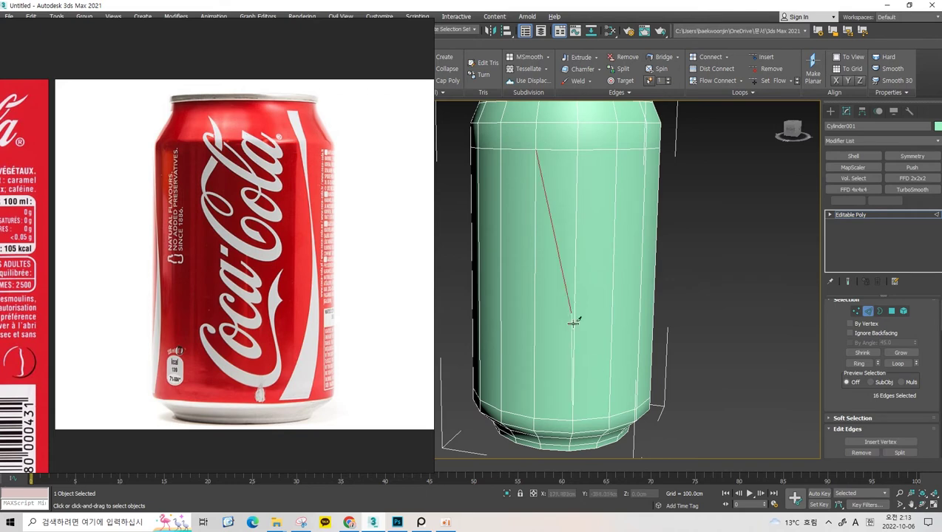
click(609, 418)
scroll(602, 296, down, 2)
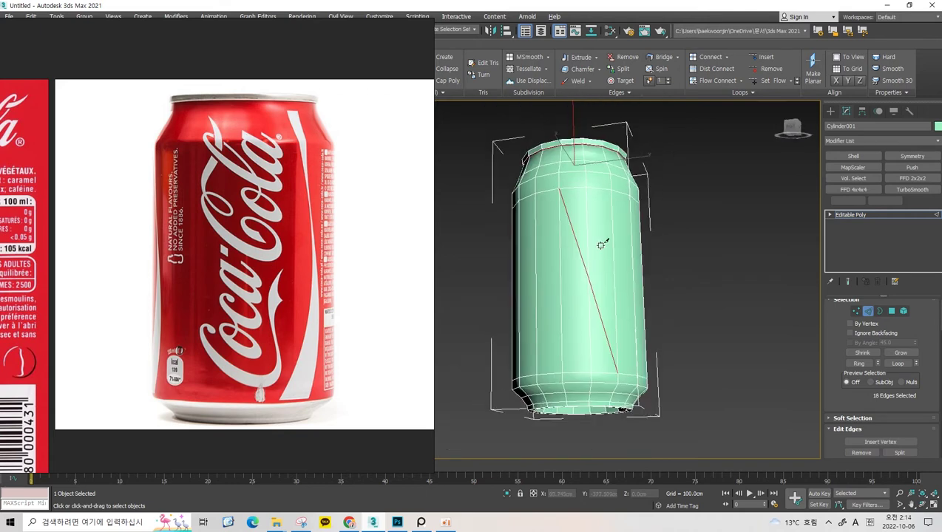
scroll(595, 239, up, 2)
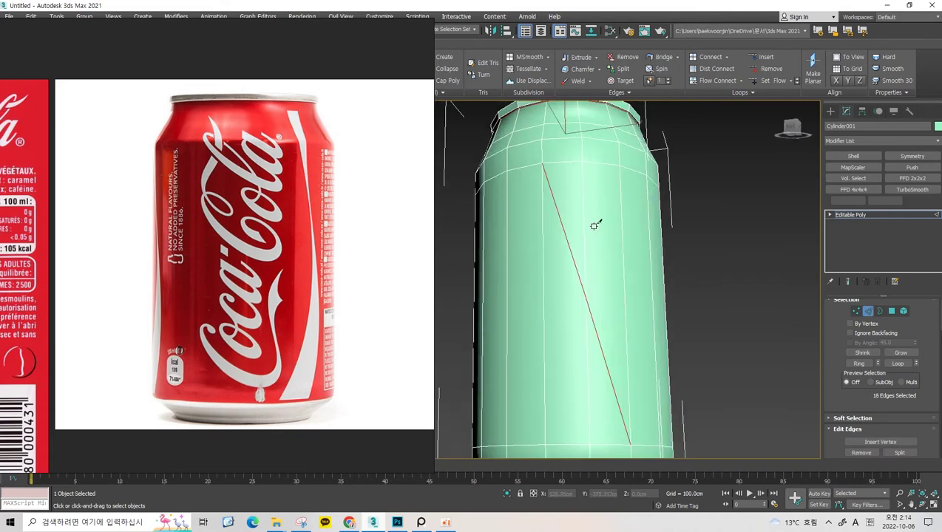
scroll(593, 233, down, 2)
scroll(590, 240, up, 2)
mouse_move(589, 241)
alt+middle_down()
mouse_move(599, 189)
mouse_move(555, 170)
alt+middle_up()
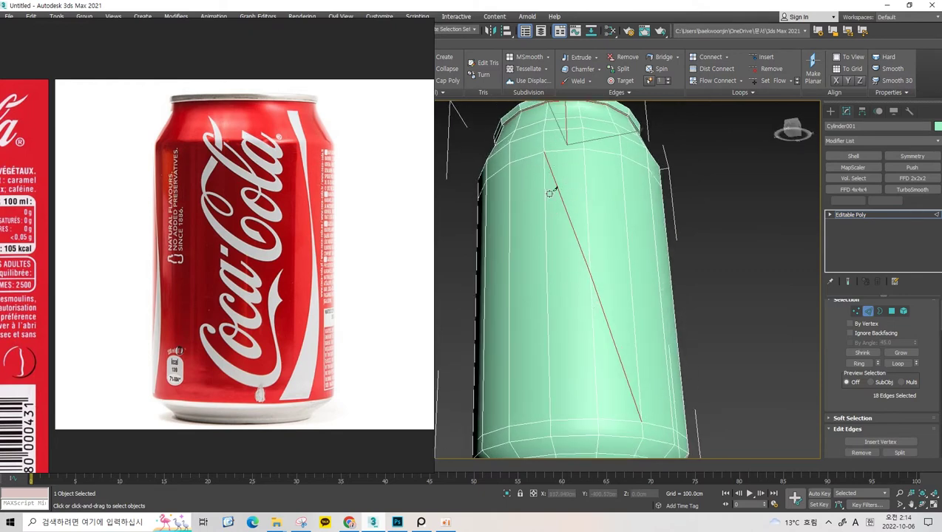
right_click(594, 224)
- Orbit and zoom around the can to inspect the lid, then bring back the annotated capture
alt+middle_drag(583, 199, 573, 268)
scroll(551, 200, up, 2)
mouse_move(551, 199)
alt+middle_down()
mouse_move(536, 272)
mouse_move(536, 164)
mouse_move(537, 218)
alt+middle_up()
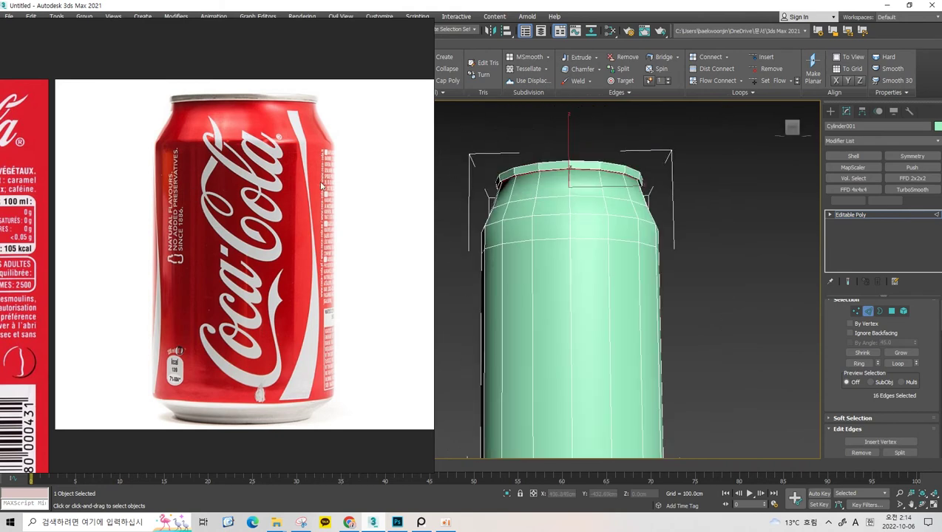
middle_drag(596, 238, 582, 197)
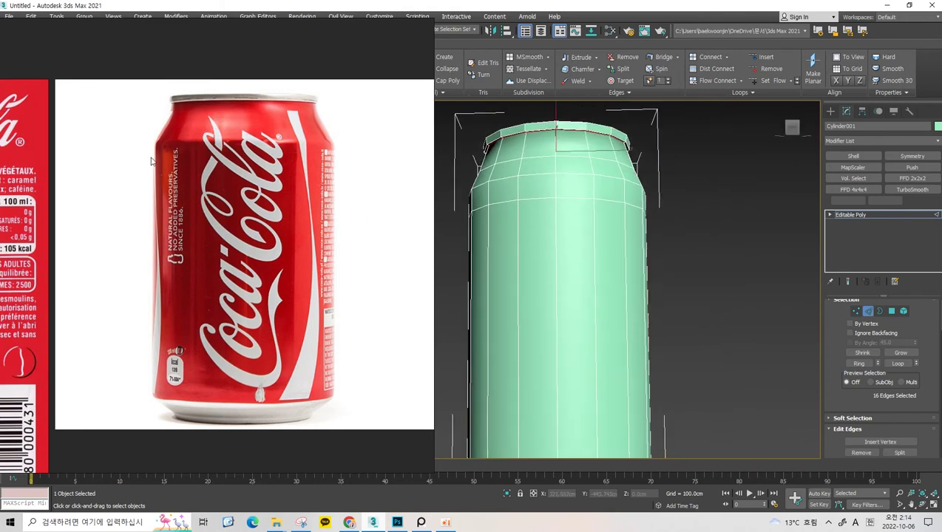
scroll(578, 237, down, 2)
mouse_move(578, 238)
alt+middle_down()
mouse_move(595, 195)
mouse_move(558, 263)
mouse_move(564, 269)
mouse_move(533, 178)
mouse_move(529, 191)
alt+middle_up()
scroll(559, 240, up, 2)
scroll(528, 191, up, 2)
scroll(536, 144, up, 2)
mouse_move(536, 144)
alt+middle_down()
mouse_move(548, 207)
mouse_move(551, 145)
mouse_move(568, 214)
alt+middle_up()
scroll(556, 159, down, 3)
scroll(249, 214, down, 2)
scroll(249, 214, down, 2)
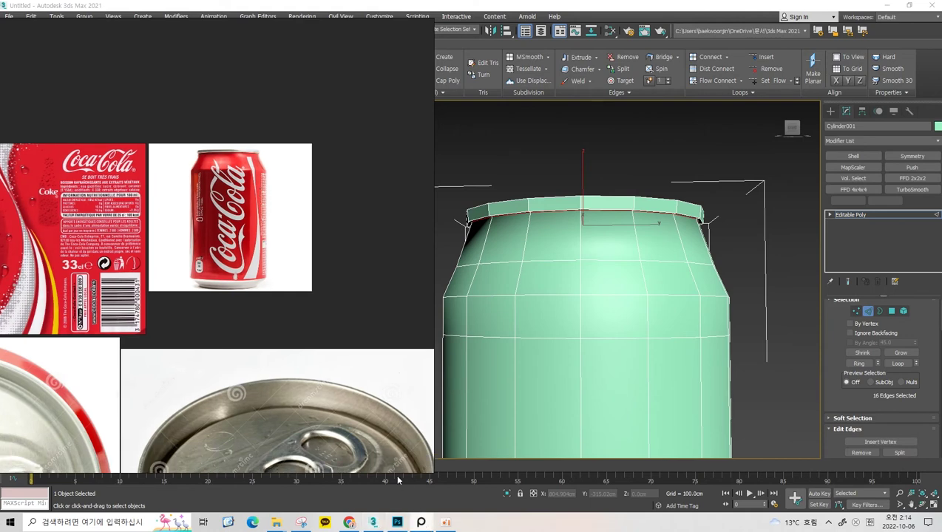
click(300, 522)
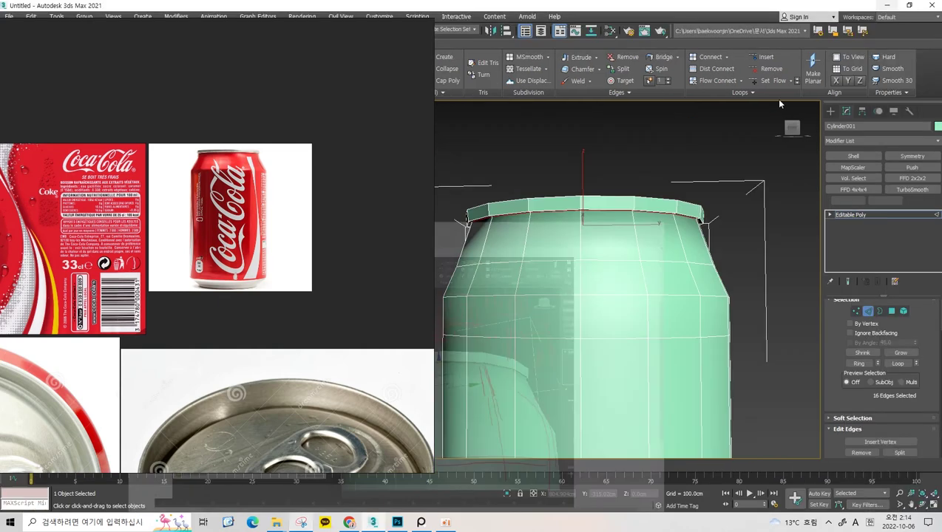
click(886, 6)
scroll(482, 171, up, 2)
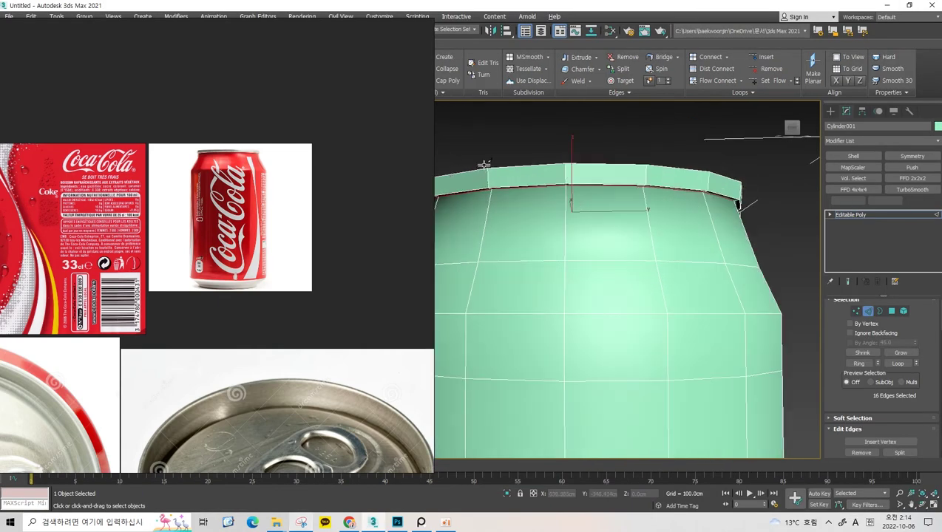
- Chamfer the 16-edge loop under the rim with an Amount of 0.659cm
scroll(482, 172, up, 2)
scroll(503, 170, up, 1)
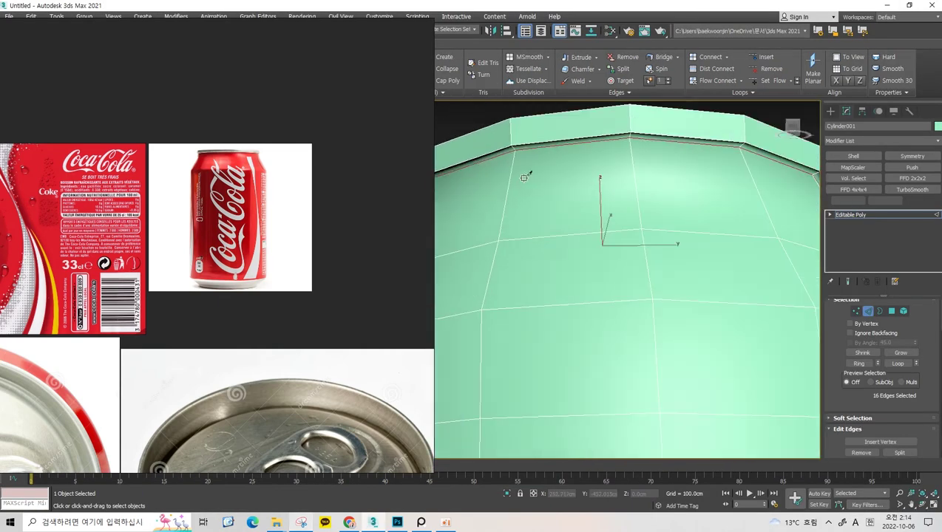
middle_drag(518, 168, 606, 189)
key(w)
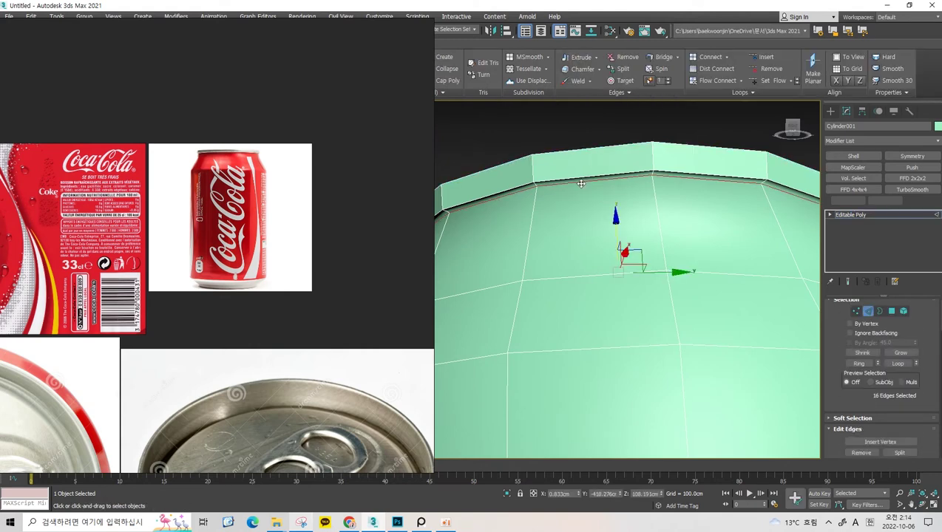
mouse_move(581, 183)
alt+middle_down()
mouse_move(585, 157)
mouse_move(588, 178)
alt+middle_up()
scroll(858, 362, down, 2)
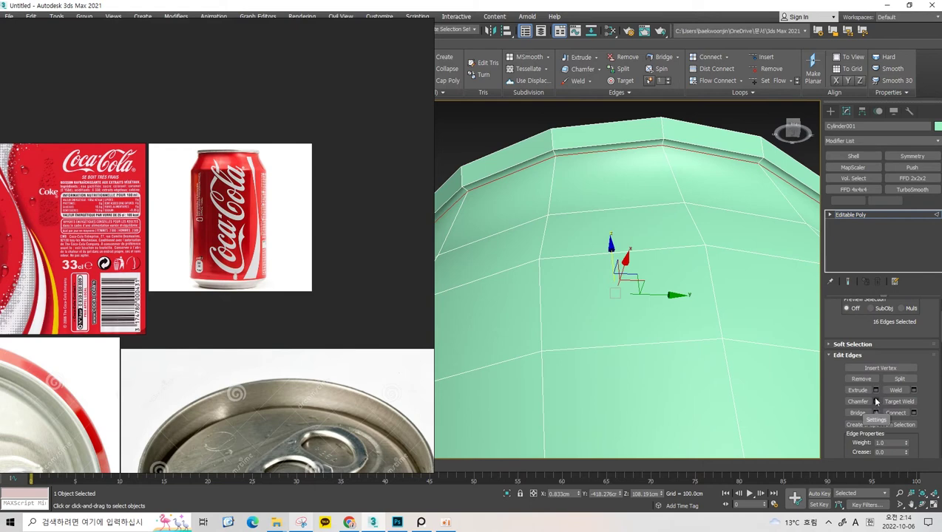
click(876, 401)
scroll(532, 235, up, 3)
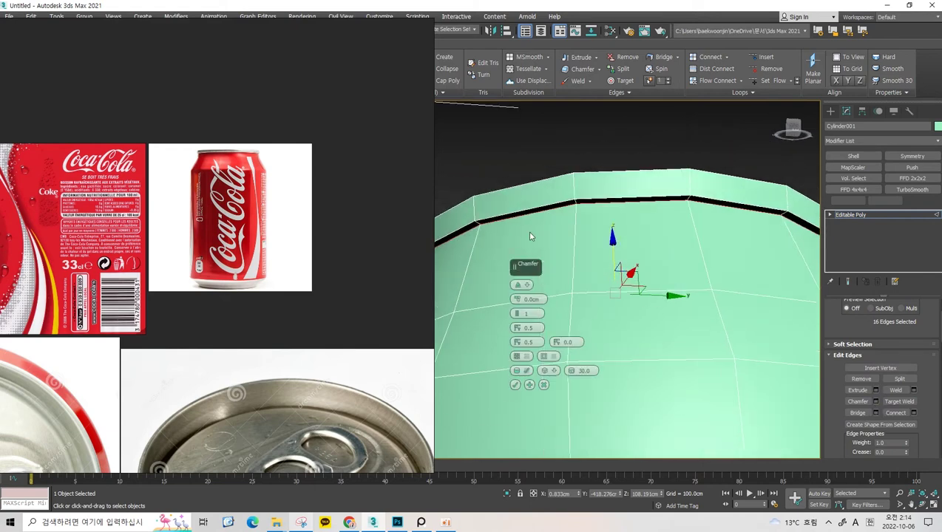
drag(517, 301, 517, 293)
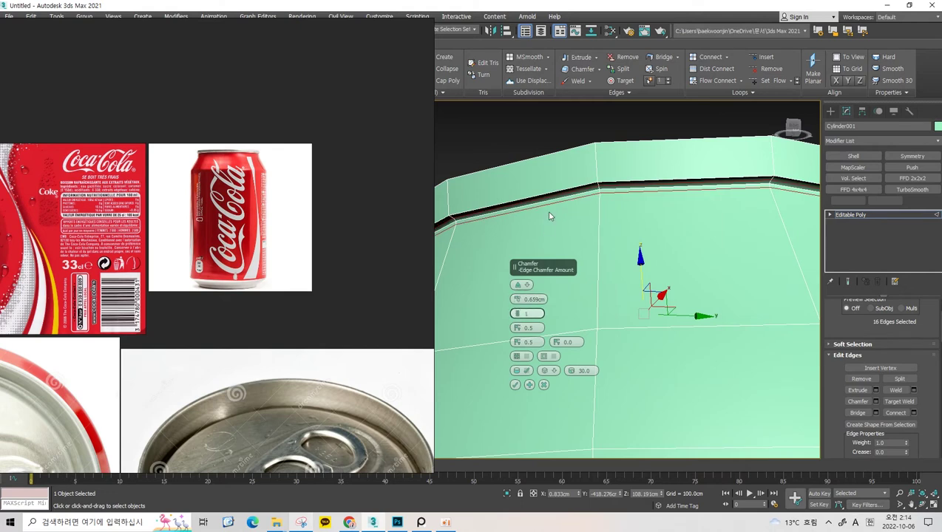
alt+middle_drag(549, 216, 564, 184)
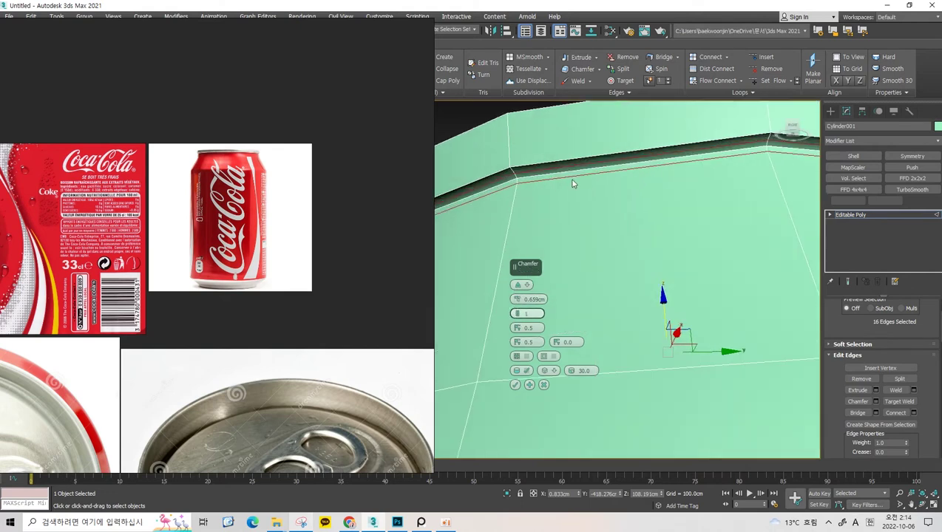
scroll(516, 387, down, 3)
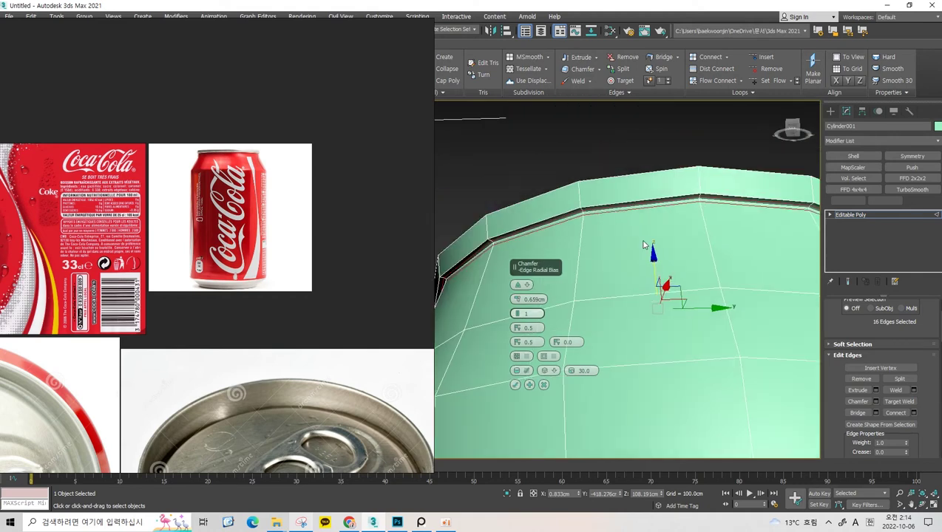
scroll(516, 387, down, 2)
click(544, 384)
- Exit Edge mode and Shift-drag the can to the right to clone it
scroll(612, 295, down, 3)
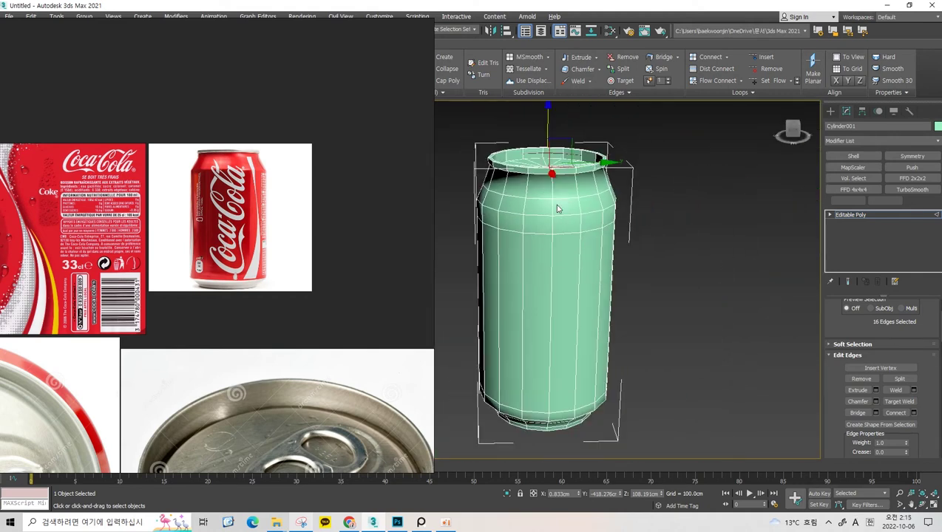
key(2)
shift+drag(578, 378, 769, 366)
- Confirm the clone as Cylinder002 and give it TurboSmooth with 2 iterations
click(471, 303)
scroll(548, 250, up, 4)
scroll(612, 194, up, 1)
scroll(612, 194, up, 1)
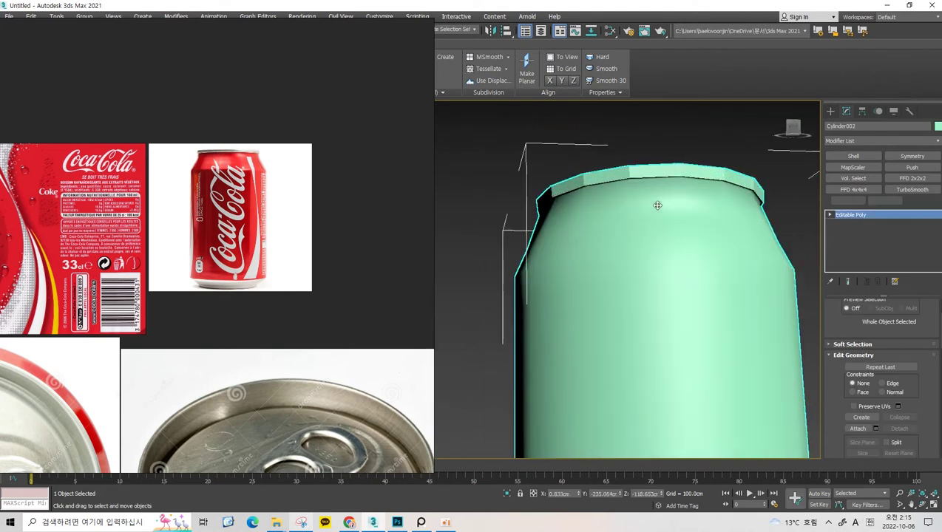
click(913, 190)
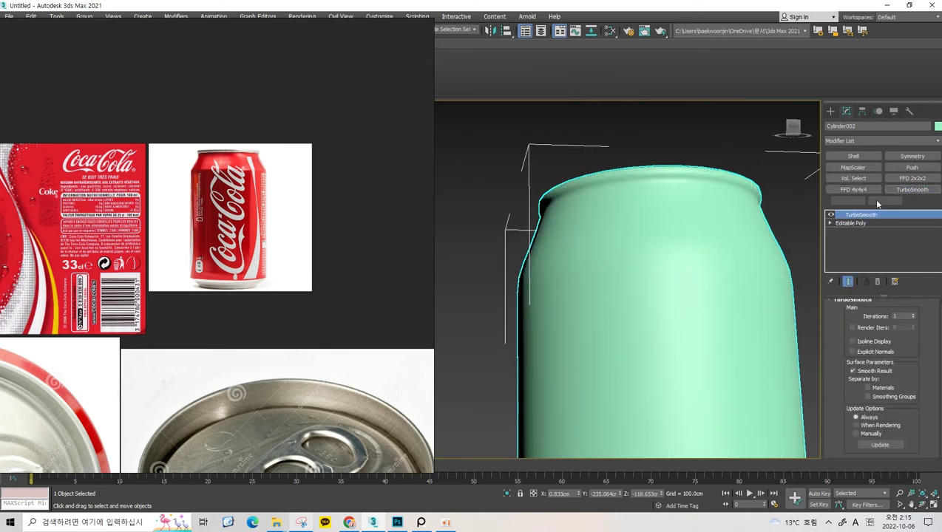
click(914, 314)
scroll(651, 214, down, 1)
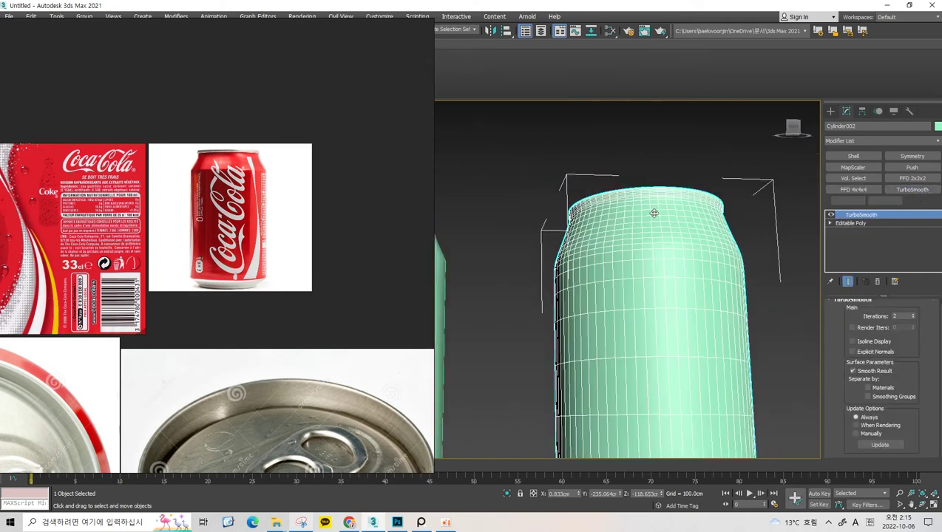
scroll(651, 218, down, 3)
scroll(651, 222, up, 2)
- Pan the original Cylinder001 into view and select it
middle_drag(651, 224, 746, 223)
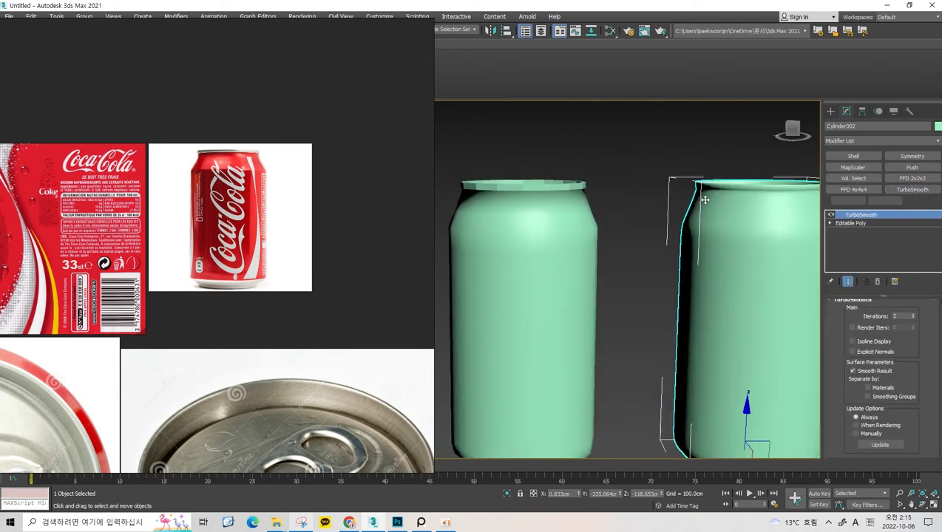
scroll(625, 207, up, 2)
click(626, 208)
scroll(625, 170, up, 3)
scroll(625, 171, up, 3)
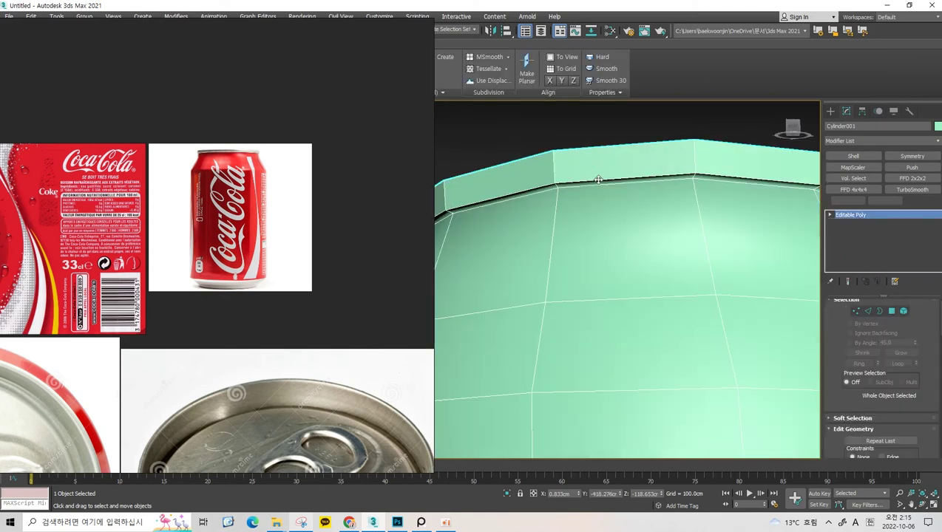
- Select Cylinder001's under-rim edge loop in Edge mode and chamfer it to 1.318cm
key(2)
double_click(581, 193)
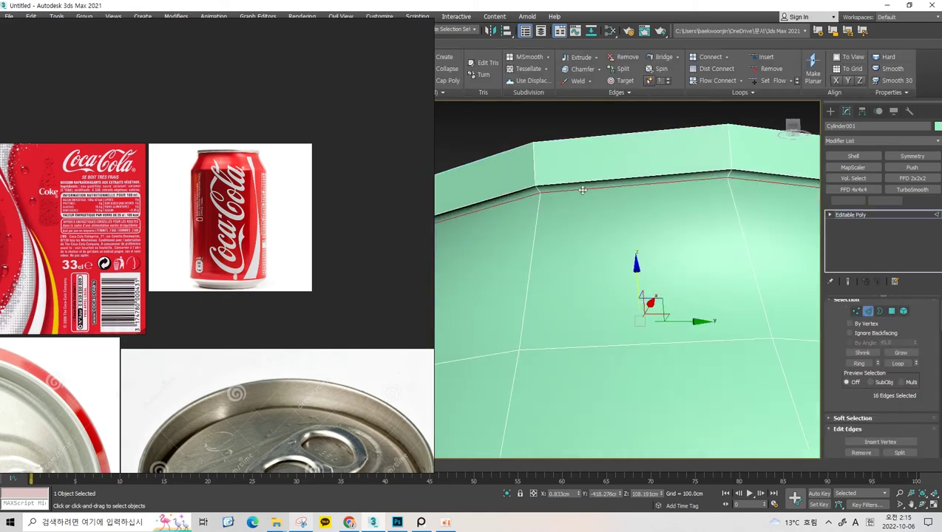
scroll(869, 370, down, 2)
scroll(873, 373, down, 2)
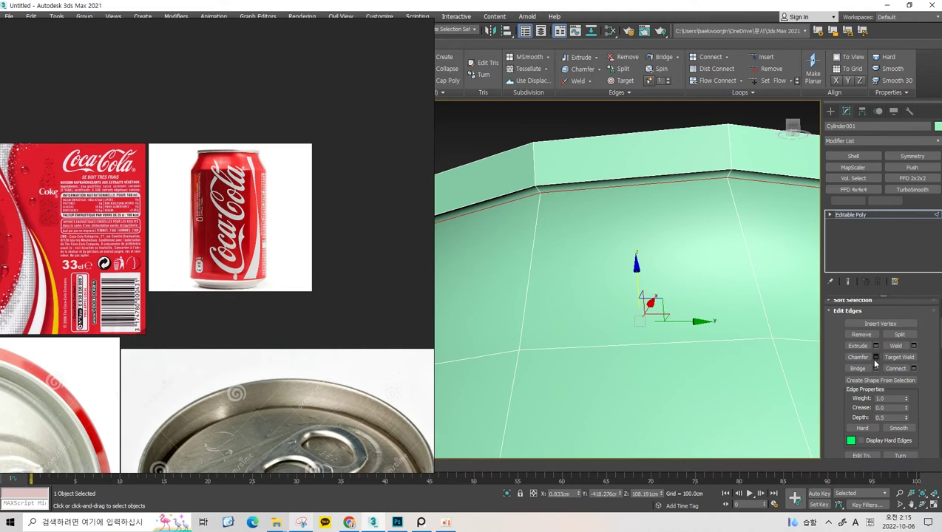
click(875, 358)
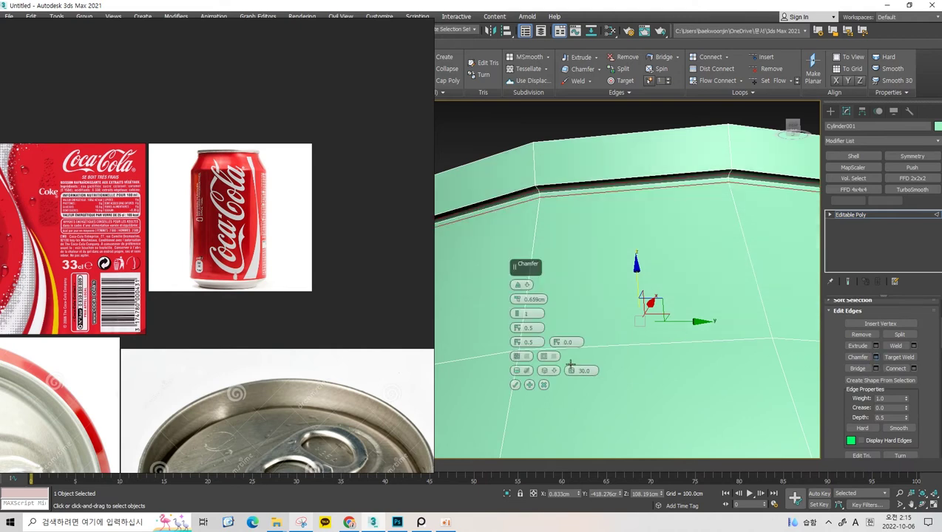
mouse_move(516, 299)
mouse_down()
mouse_move(515, 288)
mouse_move(516, 301)
mouse_up()
click(516, 385)
- Add a TurboSmooth modifier to Cylinder001
scroll(629, 281, down, 3)
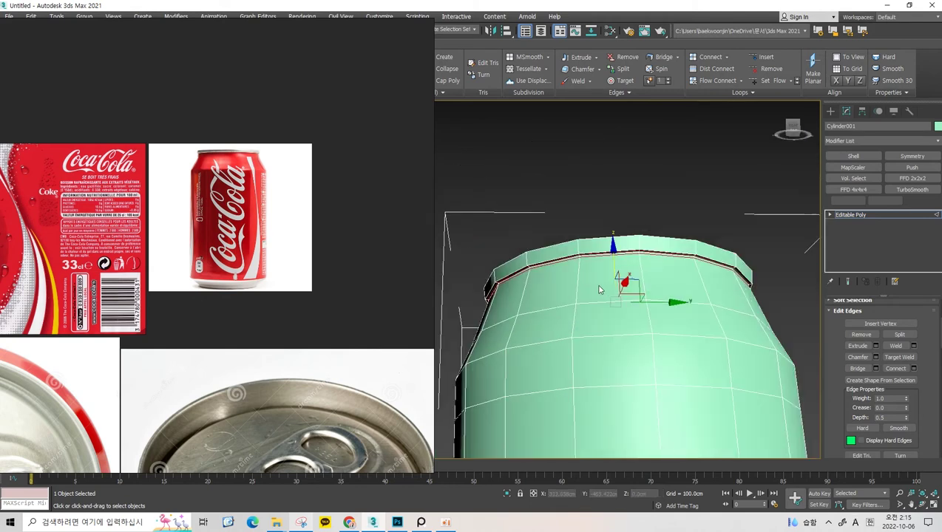
scroll(671, 235, down, 2)
click(912, 190)
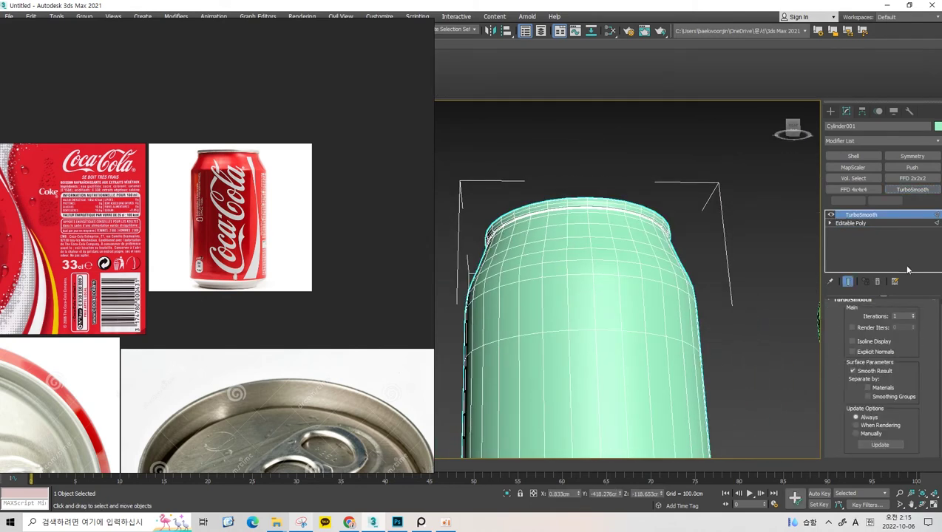
- Set TurboSmooth Iterations to 2 and frame both smoothed cans in the view
click(911, 316)
key(F4)
mouse_move(727, 288)
middle_down()
mouse_move(669, 273)
mouse_move(633, 212)
middle_up()
click(635, 210)
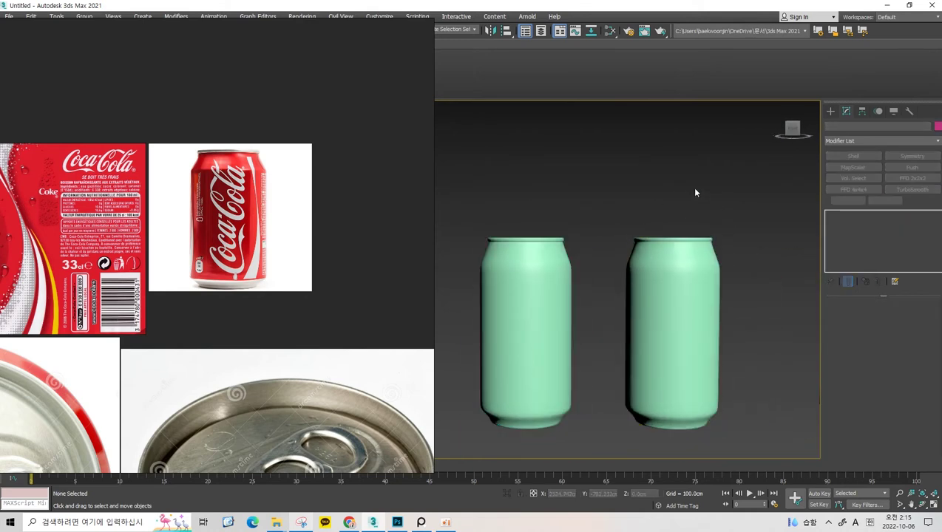
- Select the smoothed can and zoom in and out to inspect its rim
scroll(551, 258, up, 5)
middle_drag(544, 240, 646, 229)
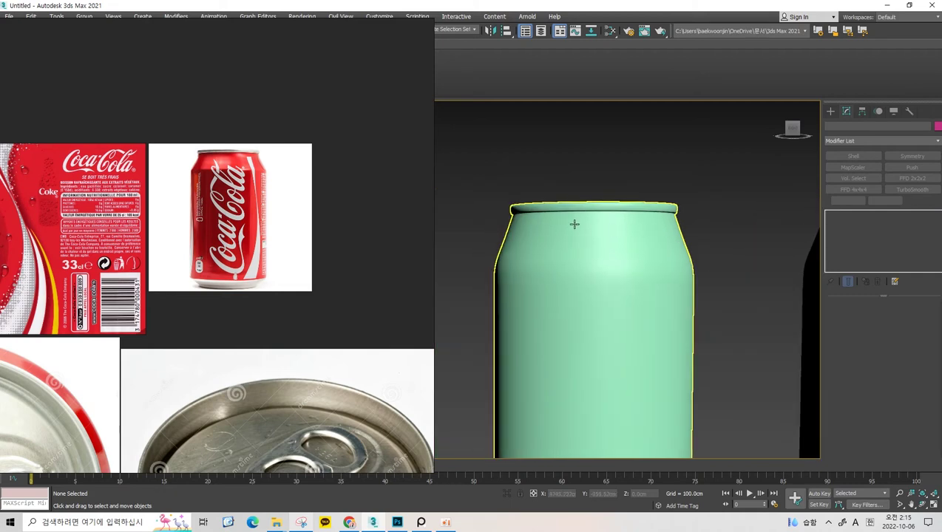
middle_drag(584, 224, 629, 227)
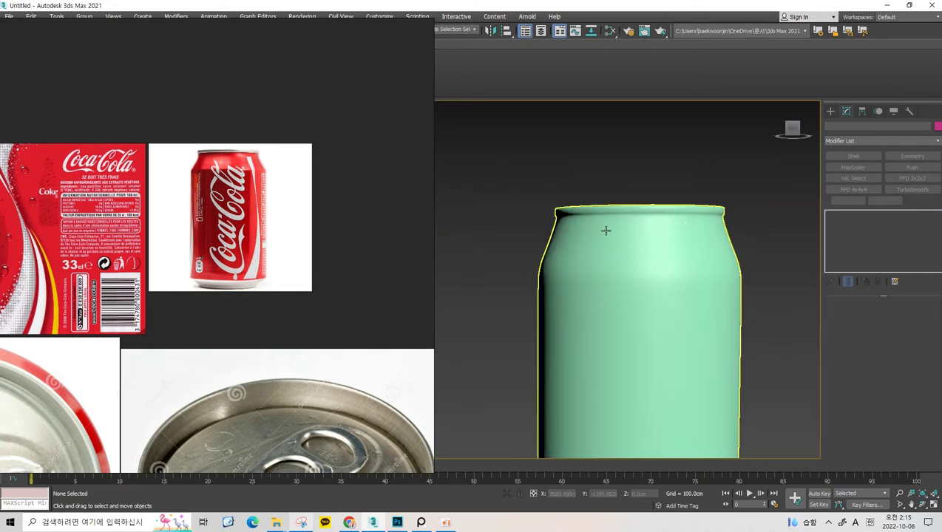
scroll(610, 230, up, 3)
click(666, 217)
scroll(616, 238, up, 3)
scroll(584, 213, up, 2)
scroll(584, 213, down, 2)
scroll(599, 216, down, 2)
scroll(562, 222, down, 2)
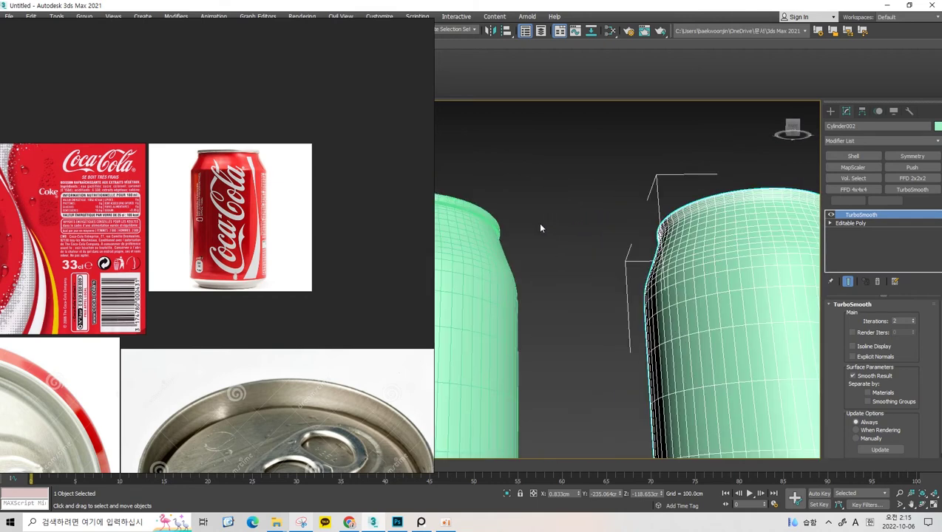
scroll(450, 194, up, 5)
scroll(571, 212, up, 1)
scroll(603, 181, up, 2)
scroll(601, 191, up, 2)
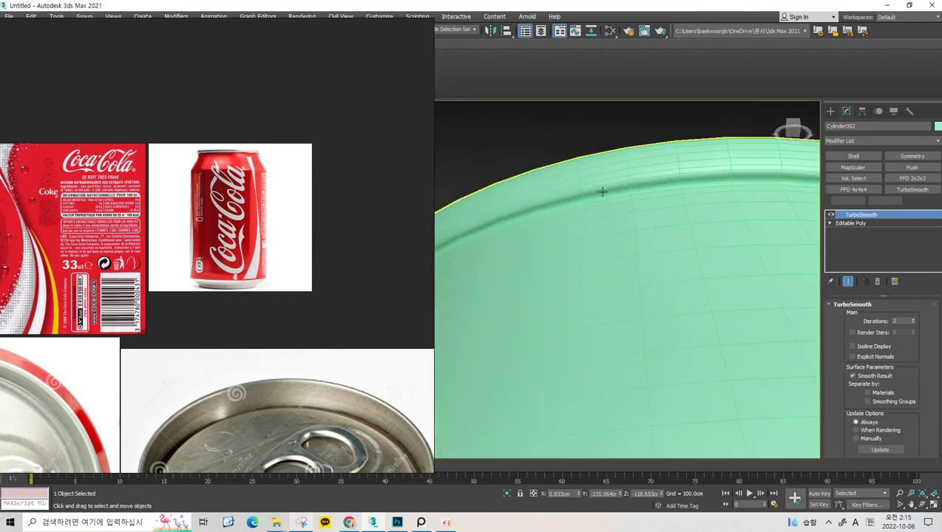
scroll(601, 192, up, 2)
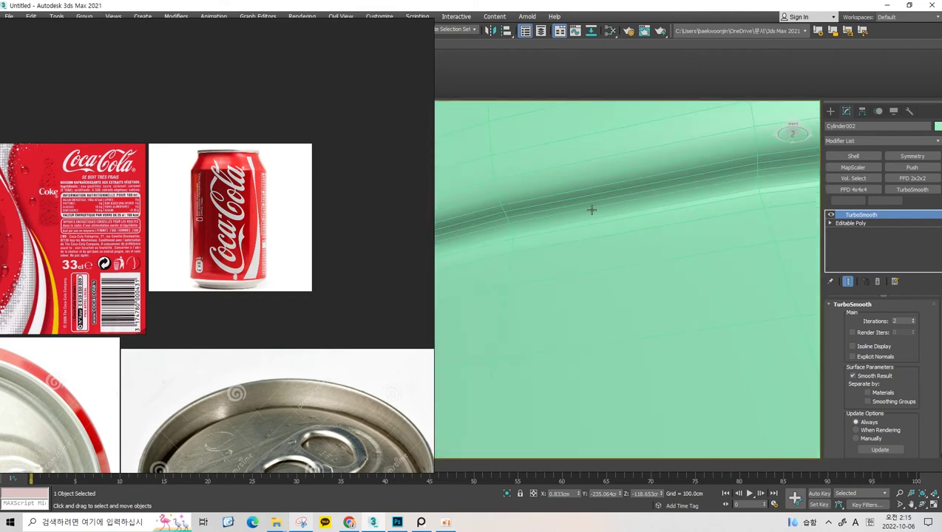
scroll(591, 207, down, 3)
scroll(665, 222, down, 2)
scroll(687, 244, down, 2)
scroll(672, 289, up, 3)
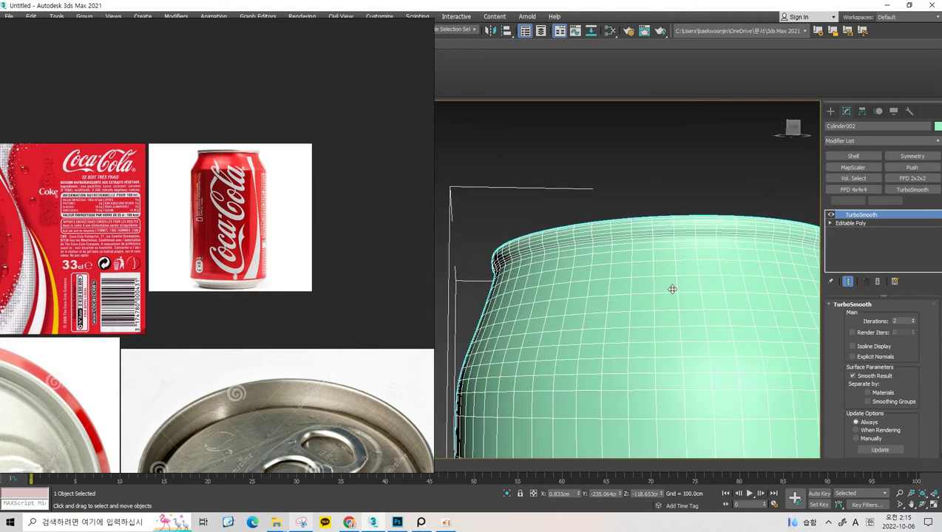
scroll(672, 289, up, 2)
scroll(586, 200, down, 1)
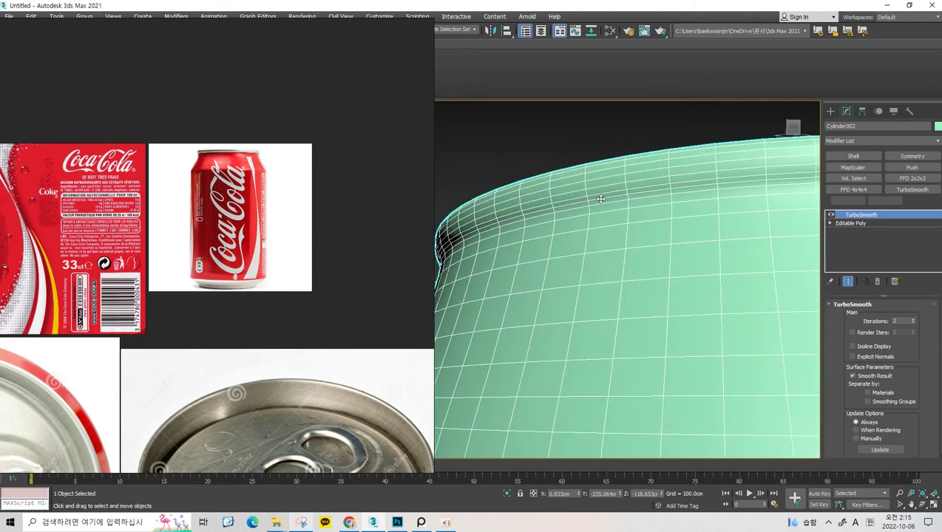
scroll(592, 203, down, 3)
scroll(525, 217, down, 2)
scroll(543, 216, up, 2)
scroll(505, 206, up, 2)
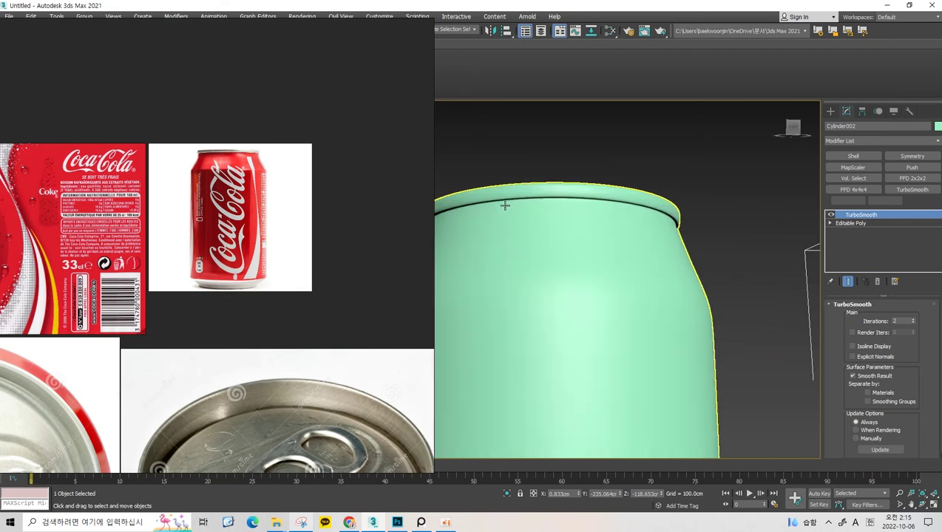
- Turn on edged faces (F4) and inspect the smoothed can's rim wireframe
key(F4)
scroll(505, 206, down, 1)
scroll(625, 206, down, 1)
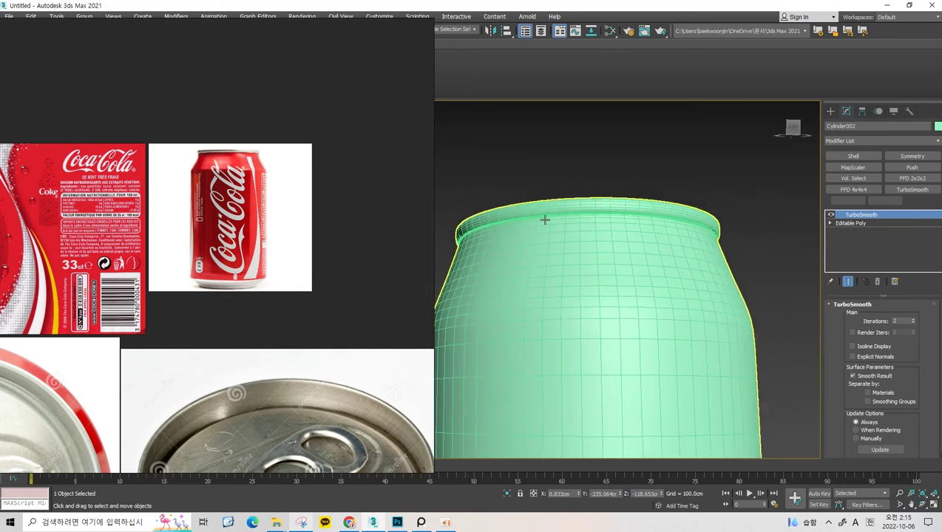
scroll(544, 220, up, 2)
scroll(561, 217, down, 3)
scroll(503, 238, up, 3)
scroll(581, 223, up, 1)
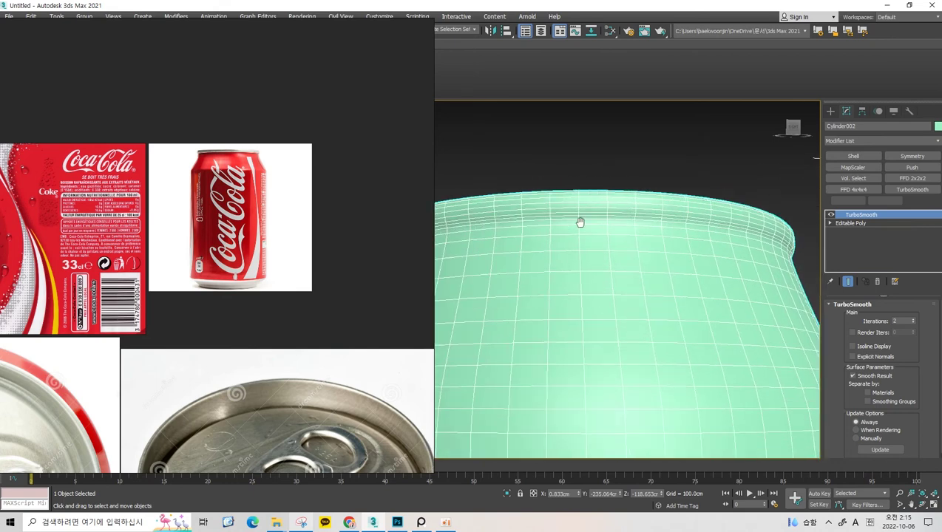
middle_drag(580, 223, 598, 233)
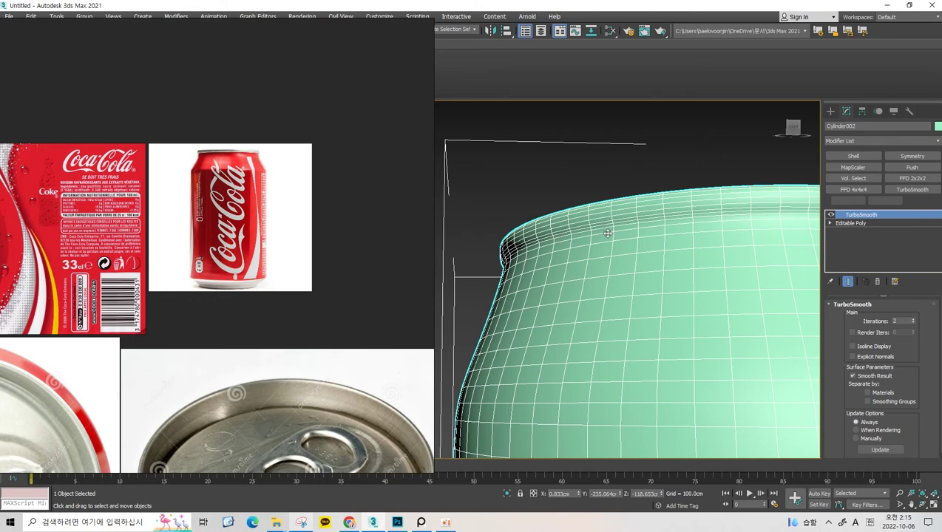
scroll(607, 234, down, 1)
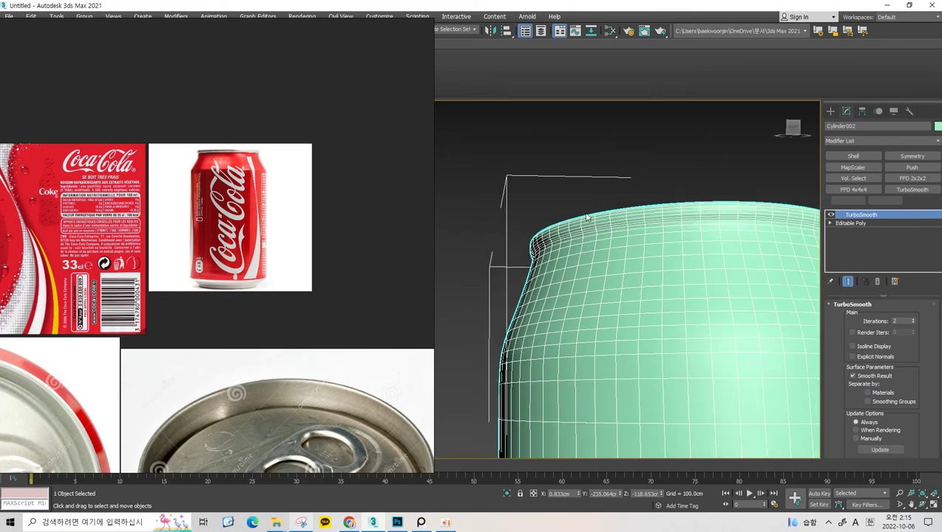
scroll(586, 217, down, 3)
scroll(581, 199, down, 1)
scroll(579, 194, down, 1)
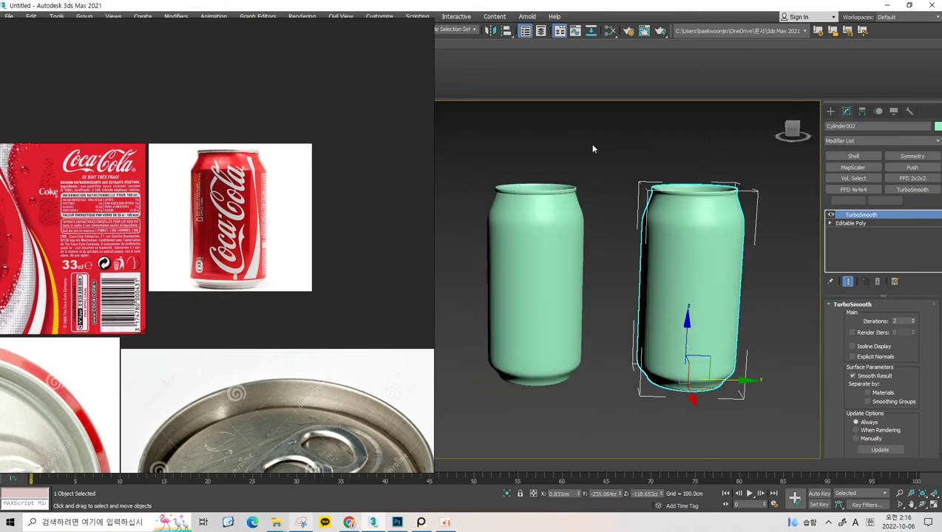
drag(595, 131, 526, 210)
click(612, 169)
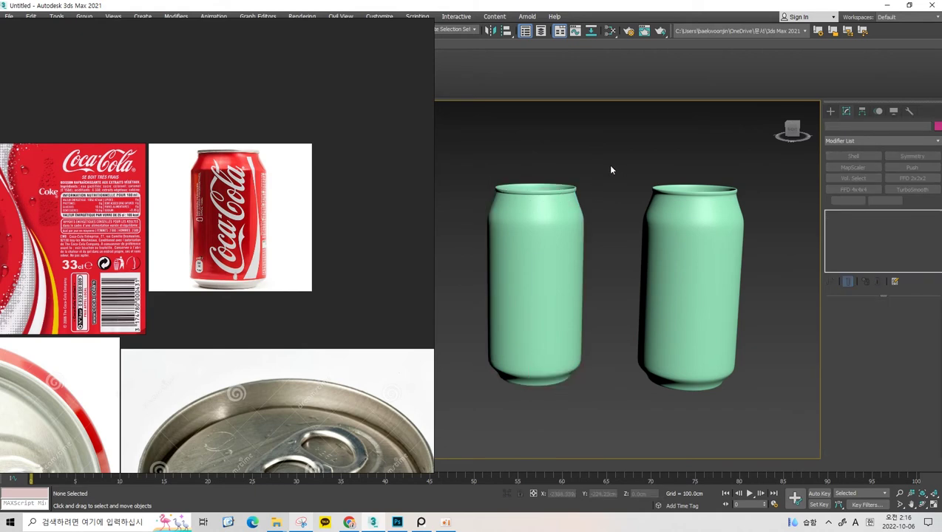
- Switch to Front view and frame both cans against the reference photo
key(ctrl+a)
key(f)
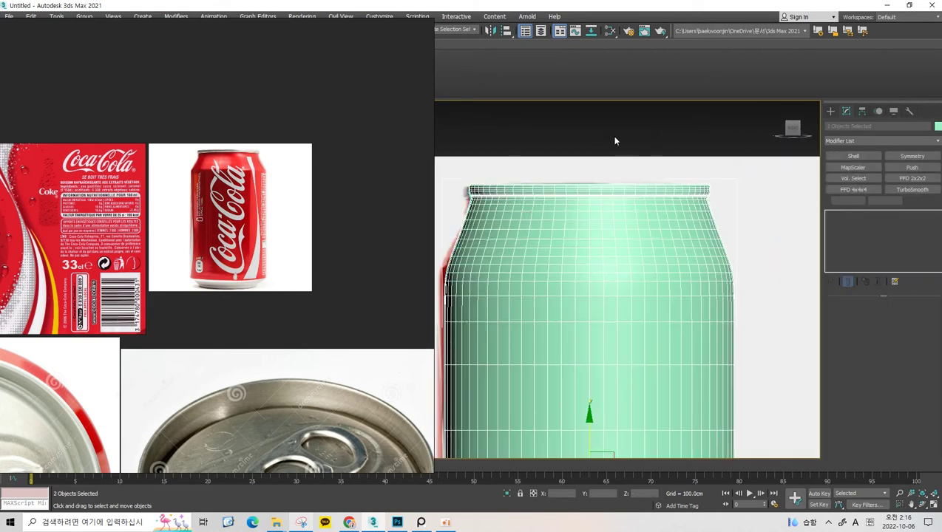
click(615, 141)
middle_drag(654, 142, 639, 176)
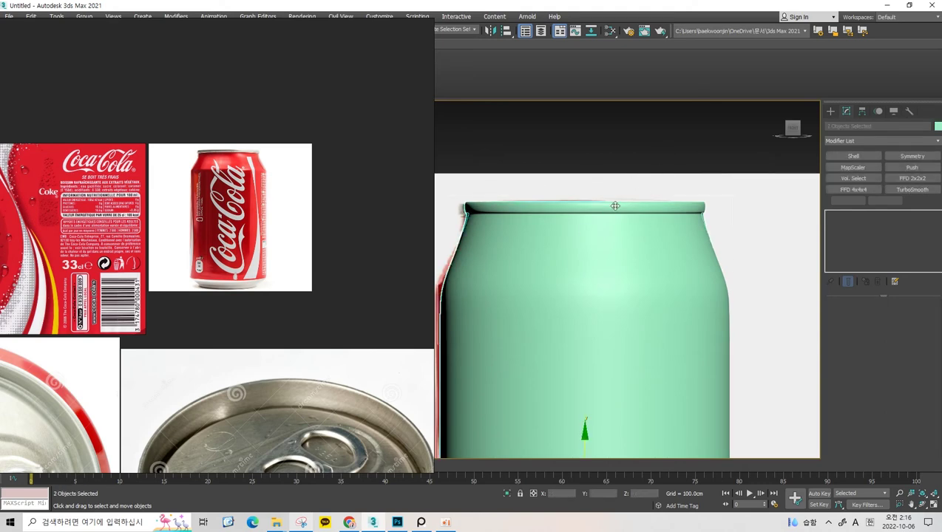
scroll(639, 165, down, 2)
scroll(673, 188, down, 2)
mouse_move(632, 240)
middle_down()
mouse_move(605, 246)
mouse_move(551, 131)
middle_up()
scroll(631, 235, down, 2)
drag(551, 130, 544, 223)
scroll(545, 223, up, 3)
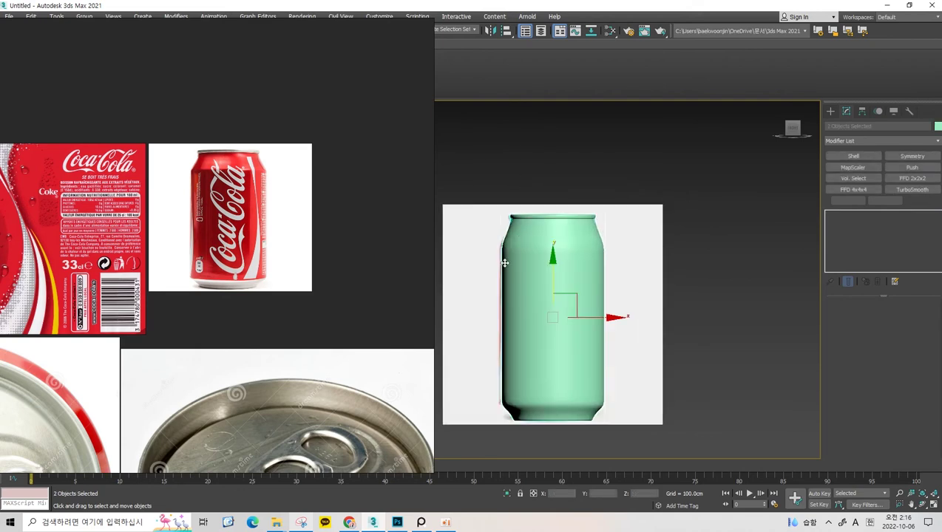
scroll(544, 224, up, 2)
scroll(544, 224, up, 3)
scroll(570, 210, up, 1)
- Show edged faces again and select the single can in its modifier stack
key(F4)
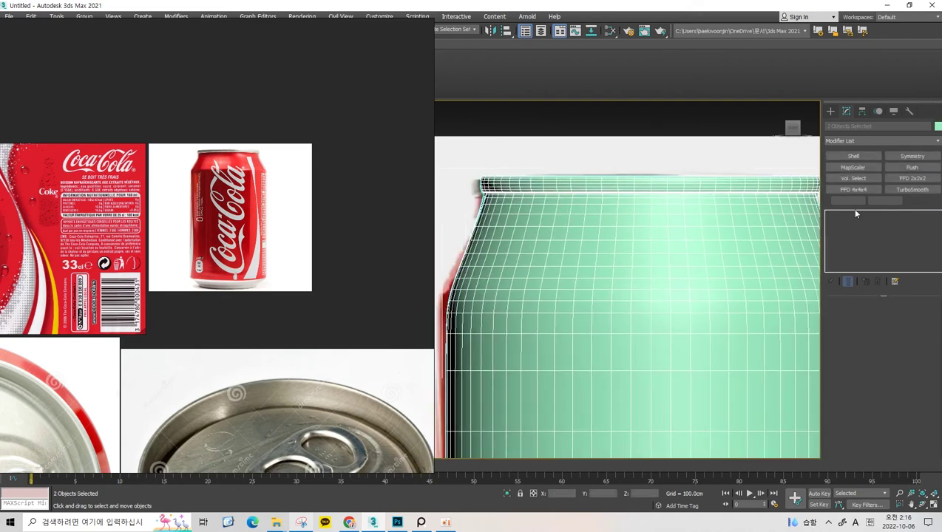
click(830, 111)
click(846, 111)
click(660, 197)
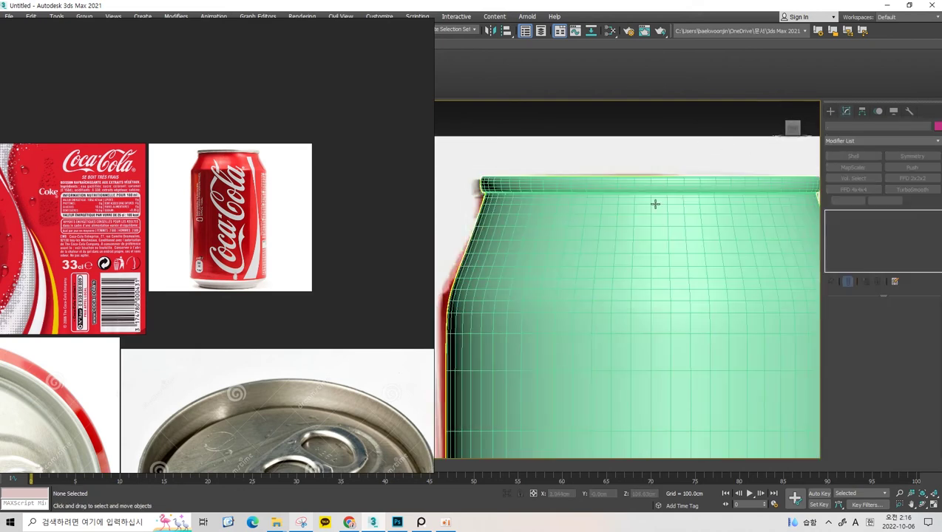
scroll(663, 200, down, 1)
- Delete the TurboSmooth modifier and select an edge loop around the can
right_click(863, 214)
click(839, 233)
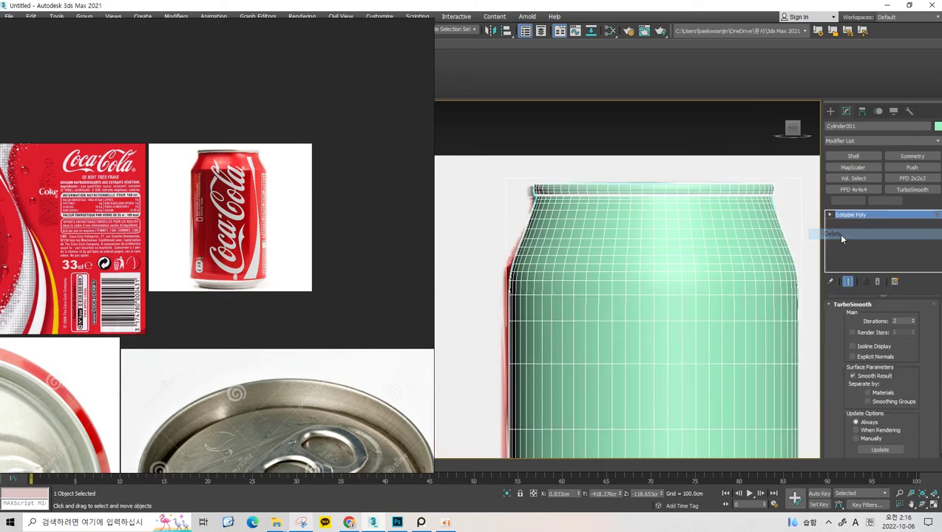
key(2)
double_click(732, 208)
- In Vertex mode, select the 16-vertex row just below the rim
key(1)
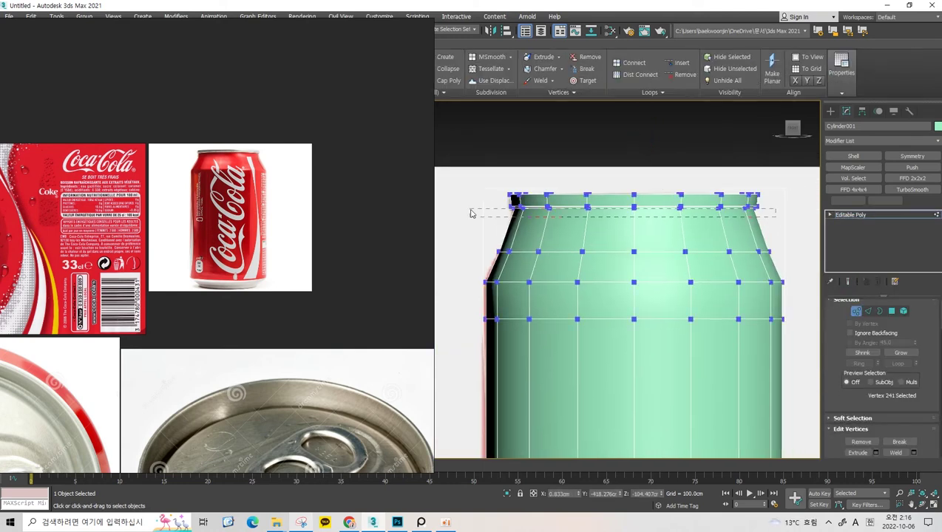
scroll(665, 203, up, 1)
scroll(629, 182, up, 1)
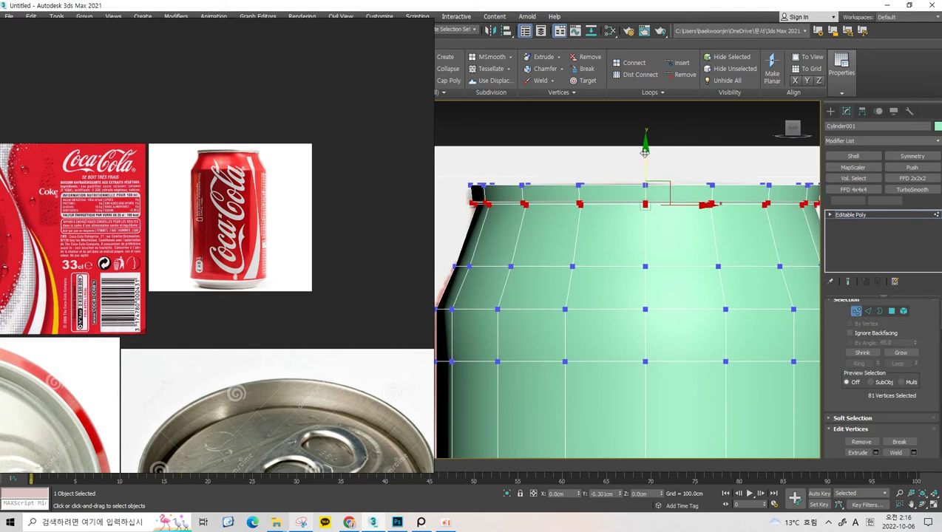
scroll(609, 193, down, 1)
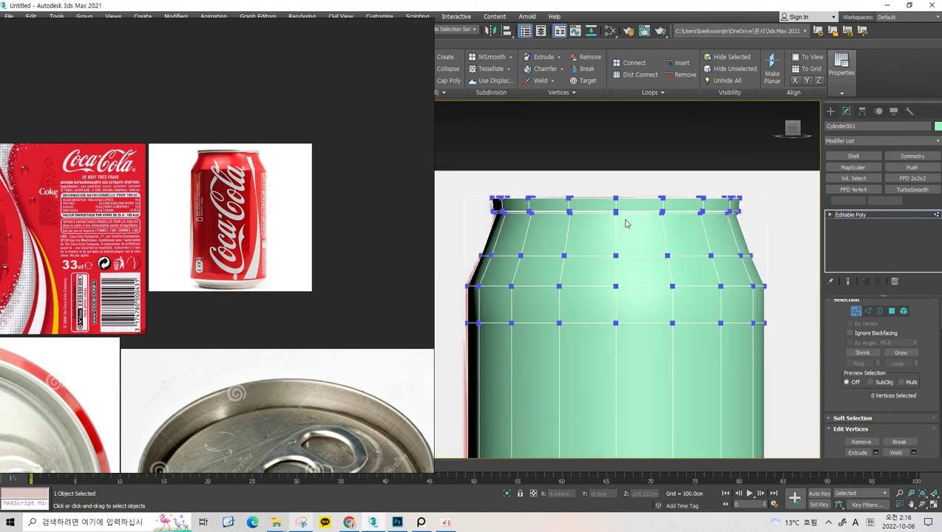
middle_drag(625, 224, 621, 223)
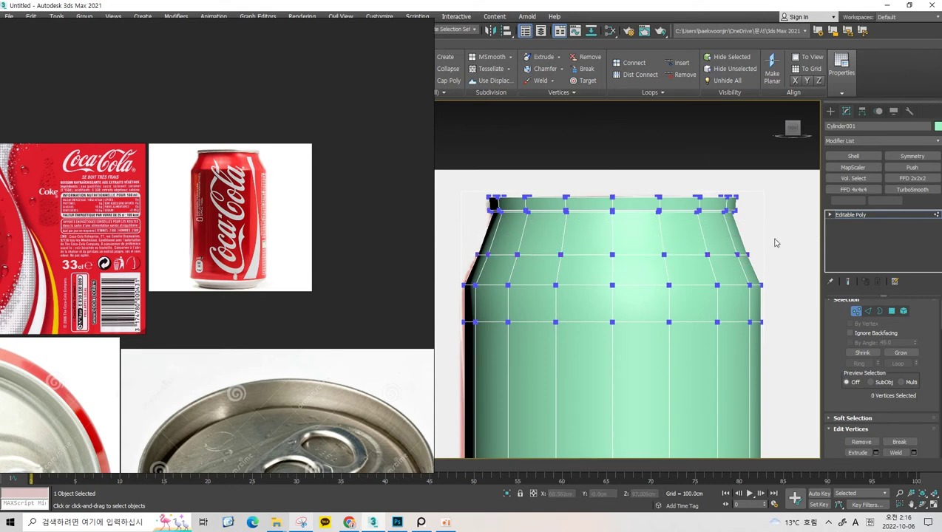
drag(430, 275, 432, 274)
scroll(603, 267, up, 3)
middle_drag(604, 267, 702, 251)
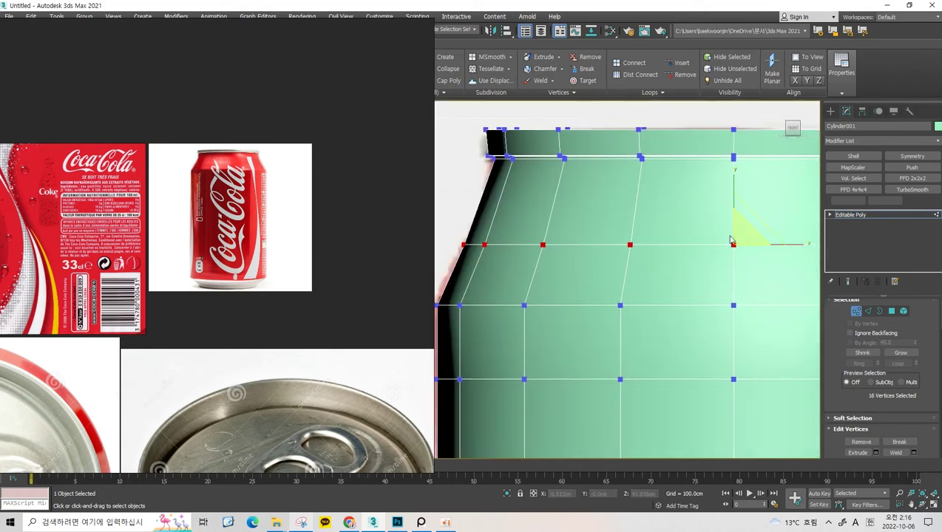
drag(735, 227, 734, 227)
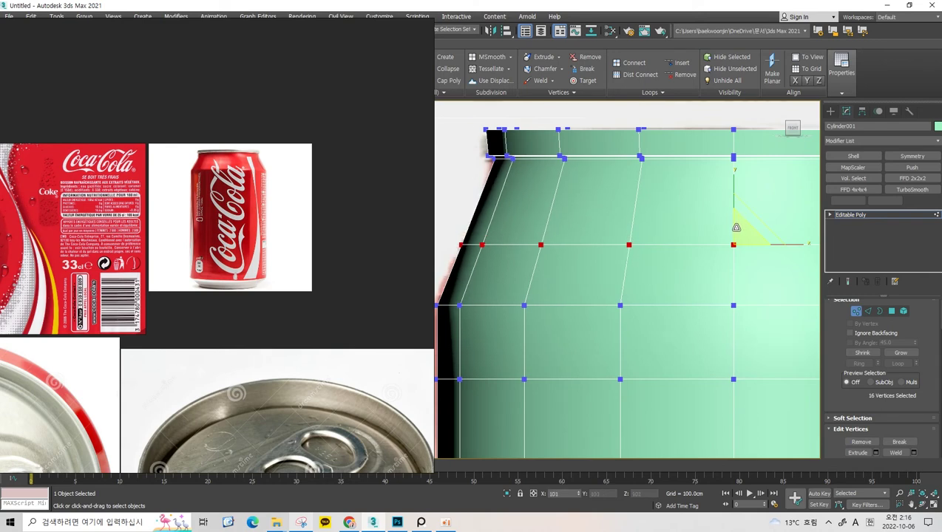
- Leave Vertex level to return to the whole Editable Poly object
scroll(667, 224, down, 3)
key(1)
scroll(678, 233, down, 2)
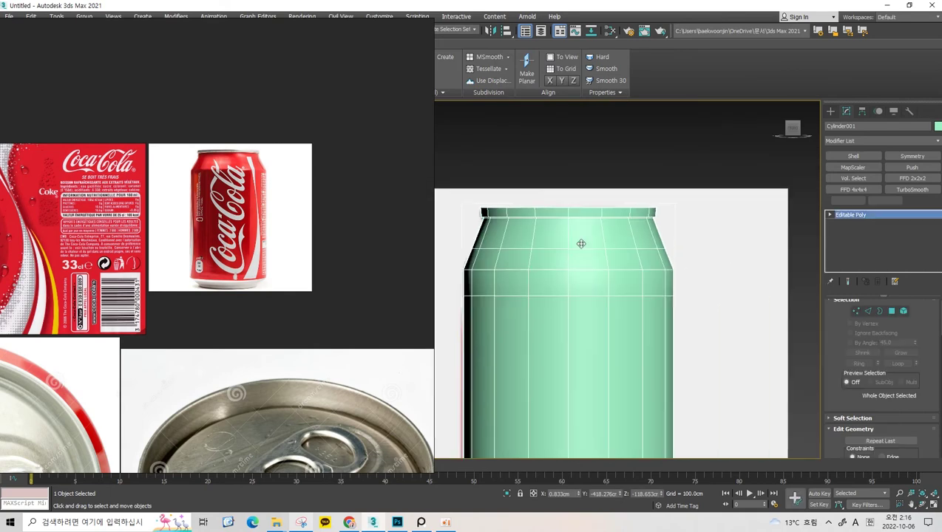
- Orbit around the cans, delete the second can, and reselect the front can
drag(734, 209, 635, 187)
alt+middle_drag(635, 187, 575, 245)
scroll(575, 244, down, 3)
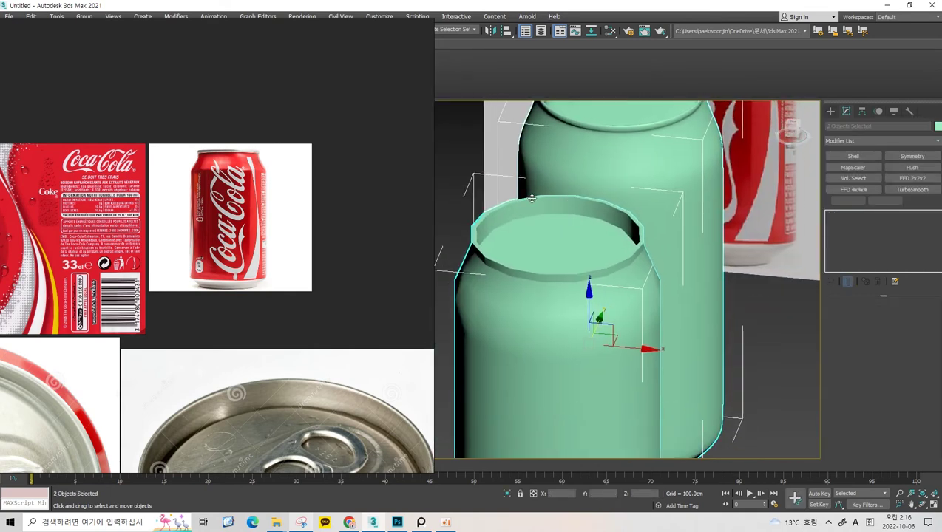
click(467, 159)
scroll(468, 159, down, 3)
click(511, 247)
scroll(519, 208, up, 2)
alt+middle_drag(520, 208, 562, 208)
alt+middle_drag(502, 270, 582, 294)
click(695, 216)
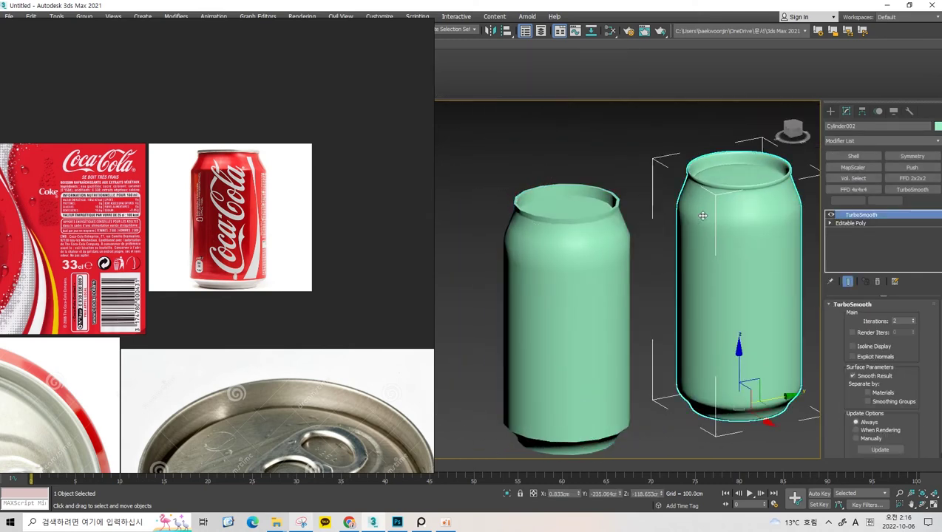
key(Delete)
click(582, 236)
mouse_move(582, 236)
alt+middle_down()
mouse_move(599, 244)
mouse_move(577, 248)
mouse_move(570, 216)
mouse_move(568, 236)
mouse_move(564, 168)
mouse_move(567, 244)
mouse_move(538, 227)
alt+middle_up()
- Add TurboSmooth to the can and set its Iterations to 2
scroll(543, 252, up, 5)
scroll(568, 236, down, 3)
scroll(539, 227, up, 3)
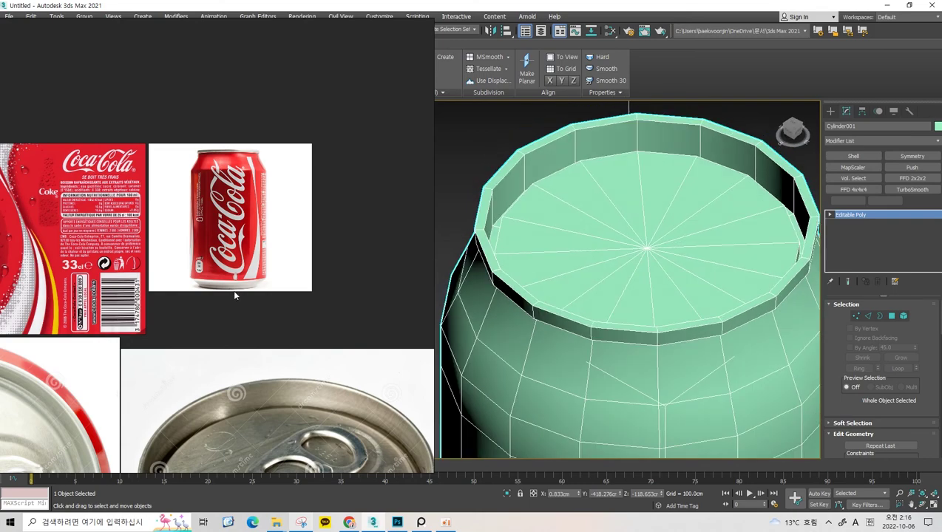
scroll(234, 295, down, 3)
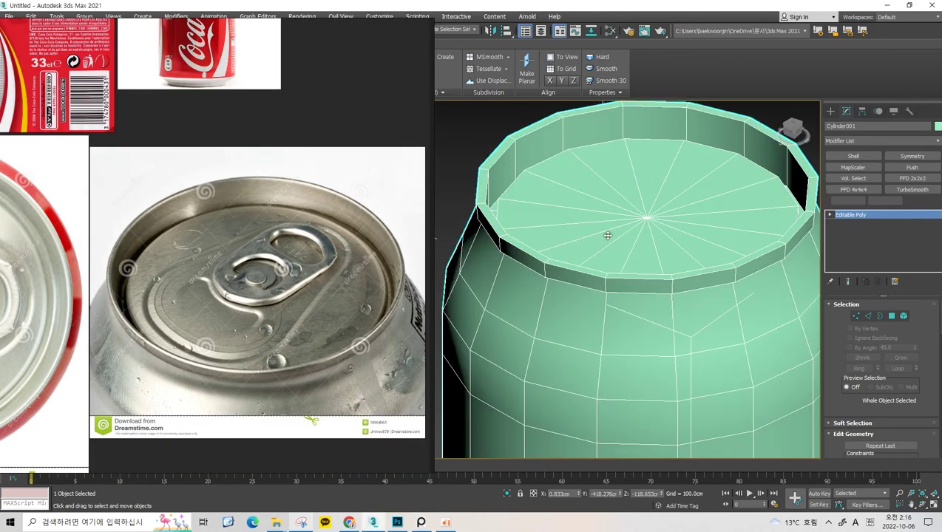
alt+middle_drag(610, 235, 607, 250)
click(910, 190)
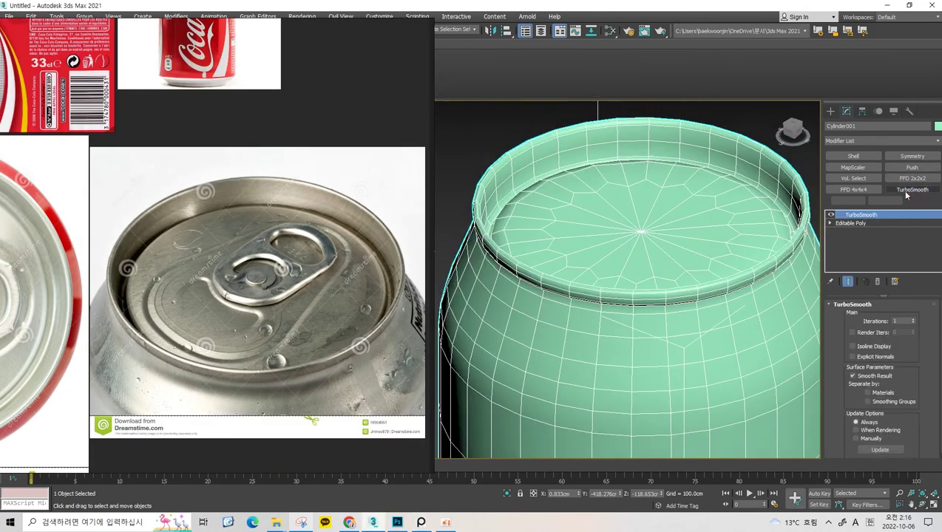
alt+middle_drag(546, 218, 513, 247)
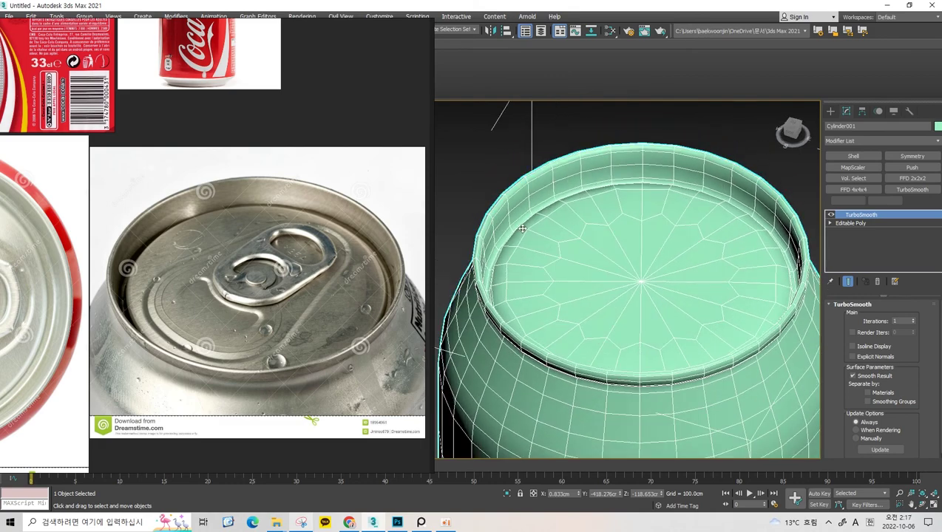
mouse_move(654, 208)
alt+middle_down()
mouse_move(495, 287)
mouse_move(495, 244)
alt+middle_up()
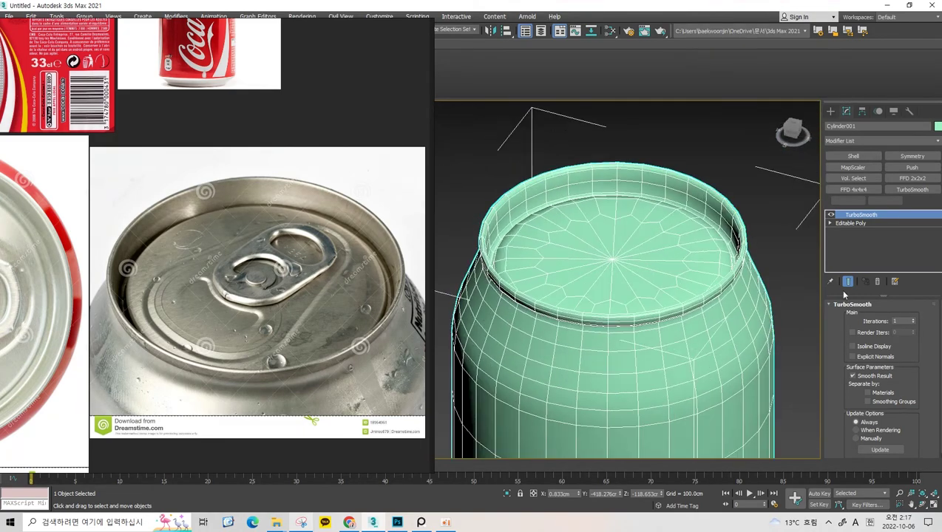
click(913, 320)
key(F4)
key(z)
- Inspect the smoothed lid, then undo the TurboSmooth and switch to Edge mode
scroll(606, 241, up, 3)
scroll(607, 241, up, 2)
scroll(622, 265, down, 2)
mouse_move(645, 276)
alt+middle_down()
mouse_move(656, 254)
mouse_move(510, 228)
mouse_move(479, 210)
mouse_move(564, 215)
alt+middle_up()
scroll(518, 228, up, 1)
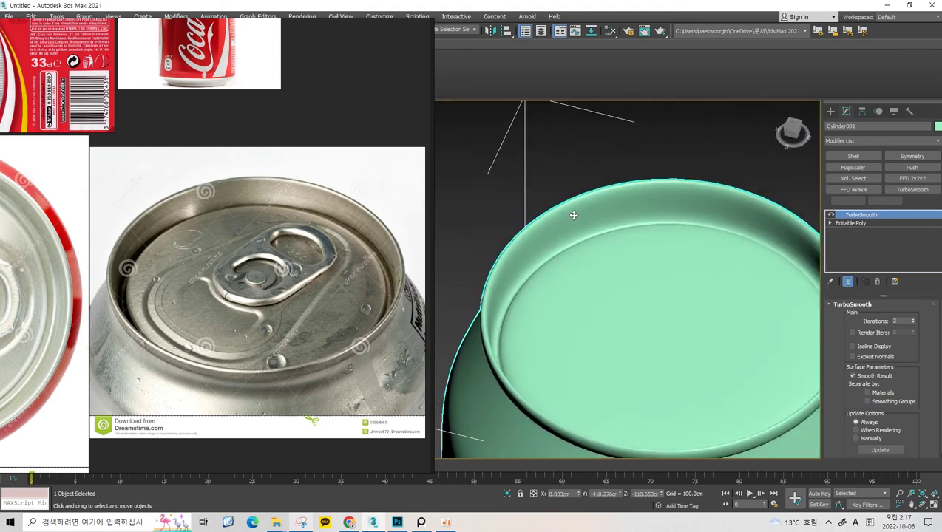
key(ctrl+z)
key(2)
mouse_move(562, 223)
alt+middle_down()
mouse_move(621, 141)
mouse_move(495, 280)
alt+middle_up()
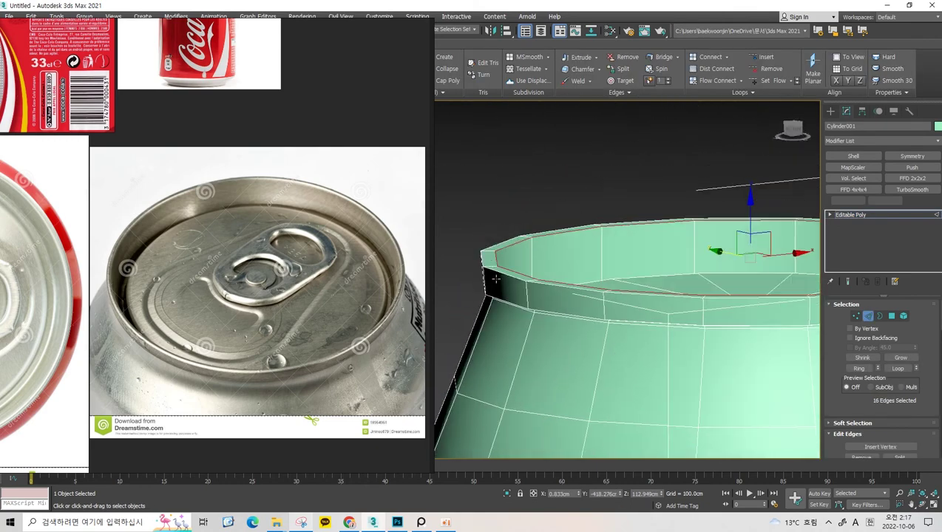
- Preview the can with TurboSmooth at 2 iterations from a side view
click(911, 189)
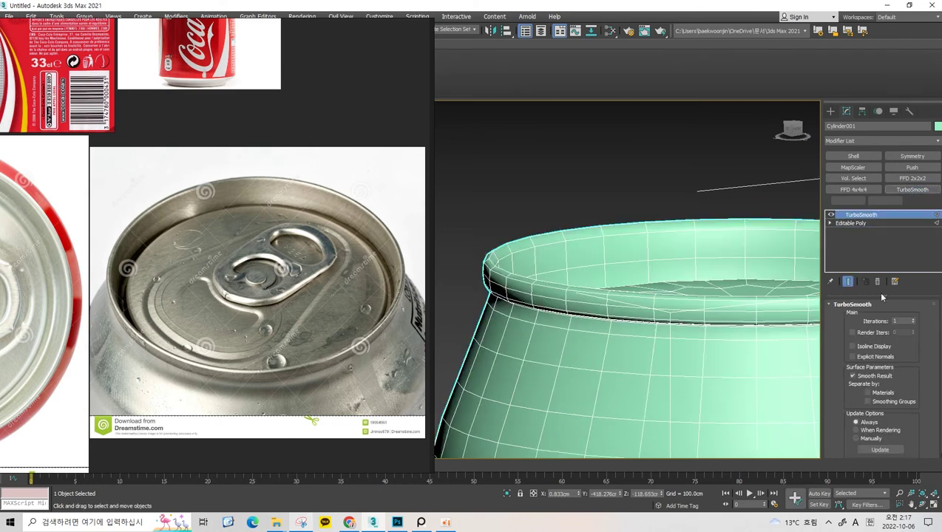
click(914, 318)
key(F4)
mouse_move(665, 269)
alt+middle_down()
mouse_move(740, 258)
mouse_move(700, 269)
alt+middle_up()
scroll(568, 284, up, 5)
- Select both rim edge loops and chamfer them with 0 segments and an adjusted width
key(2)
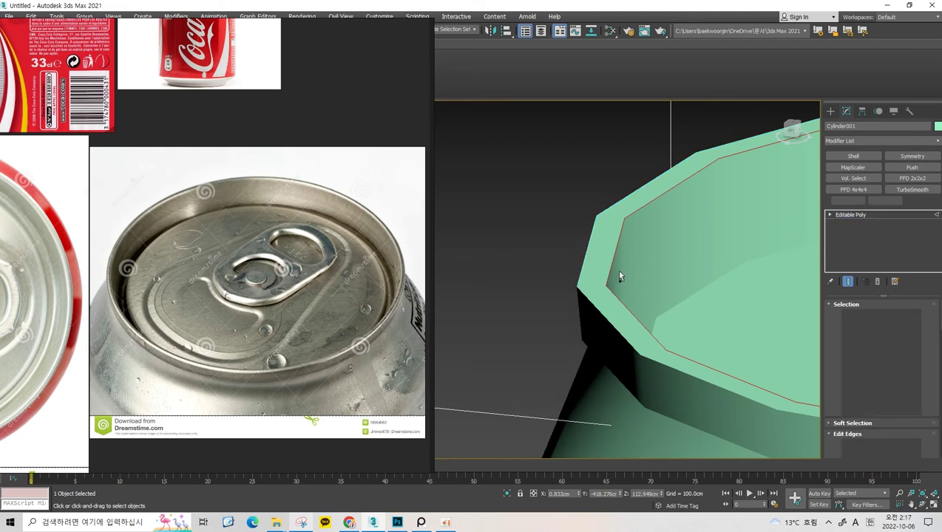
double_click(571, 259)
key(F4)
alt+middle_drag(542, 239, 631, 239)
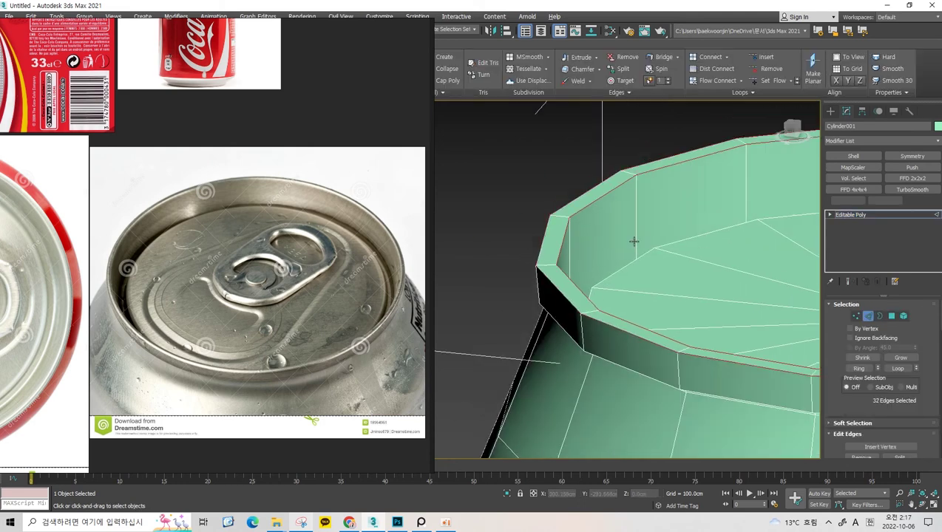
double_click(631, 249)
scroll(596, 259, up, 2)
scroll(901, 360, down, 4)
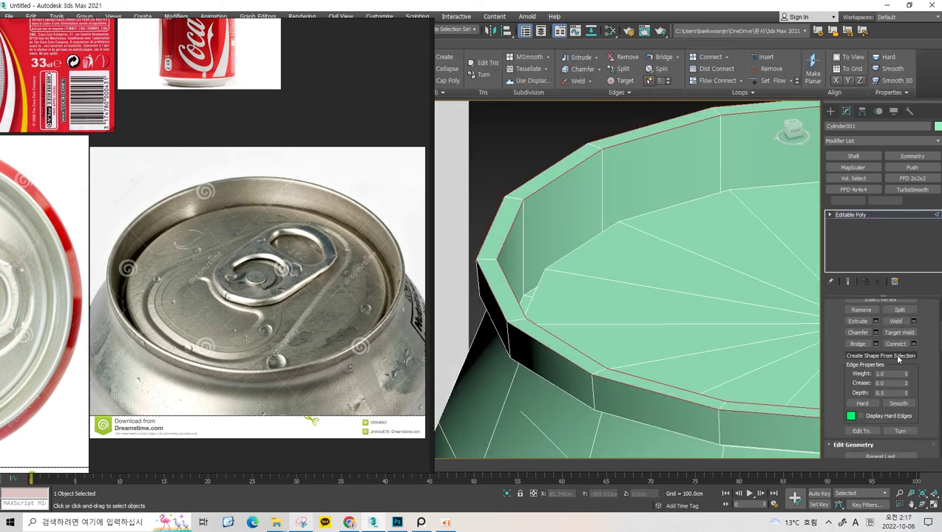
click(878, 361)
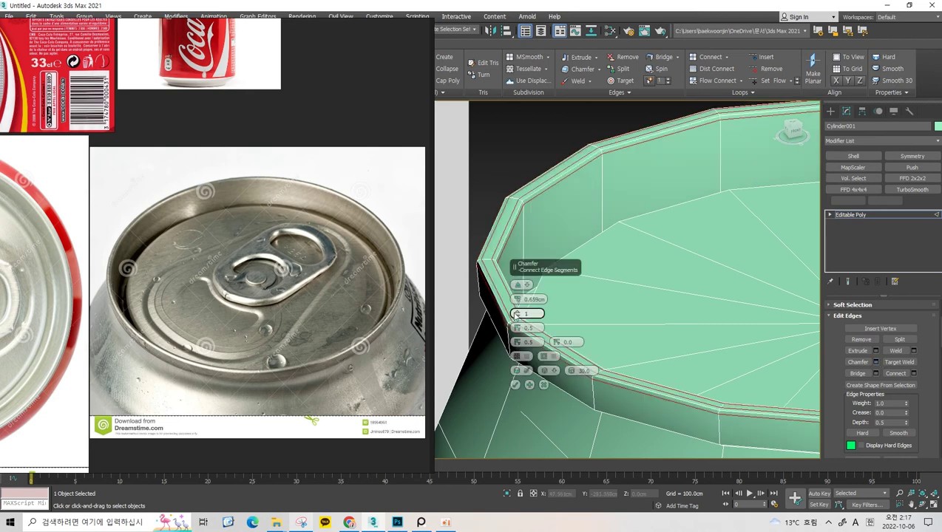
drag(517, 313, 517, 316)
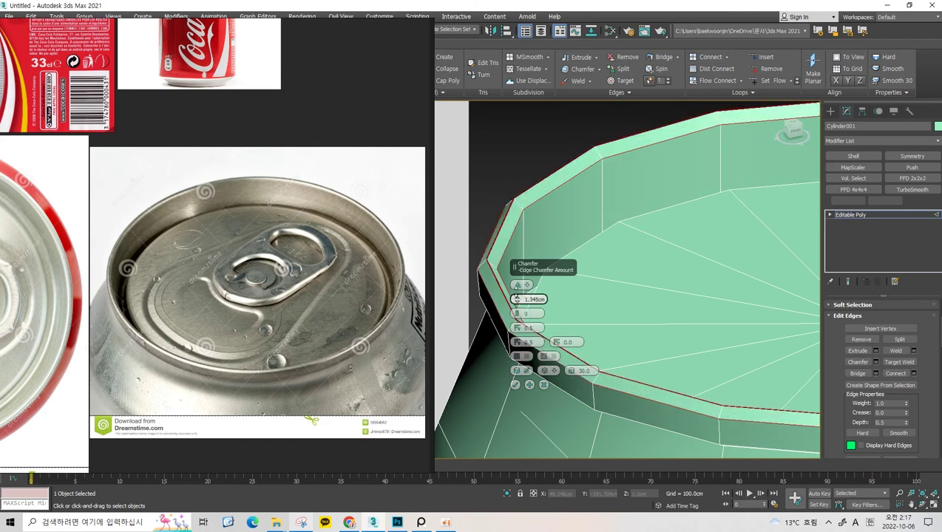
drag(517, 303, 517, 299)
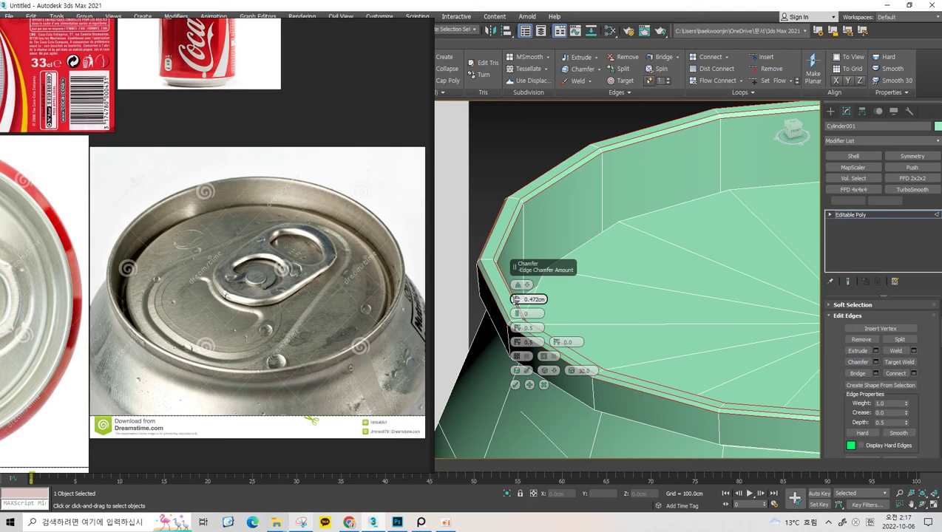
click(515, 386)
- Check the chamfered rim with TurboSmooth at 2 iterations
alt+middle_drag(549, 291, 597, 269)
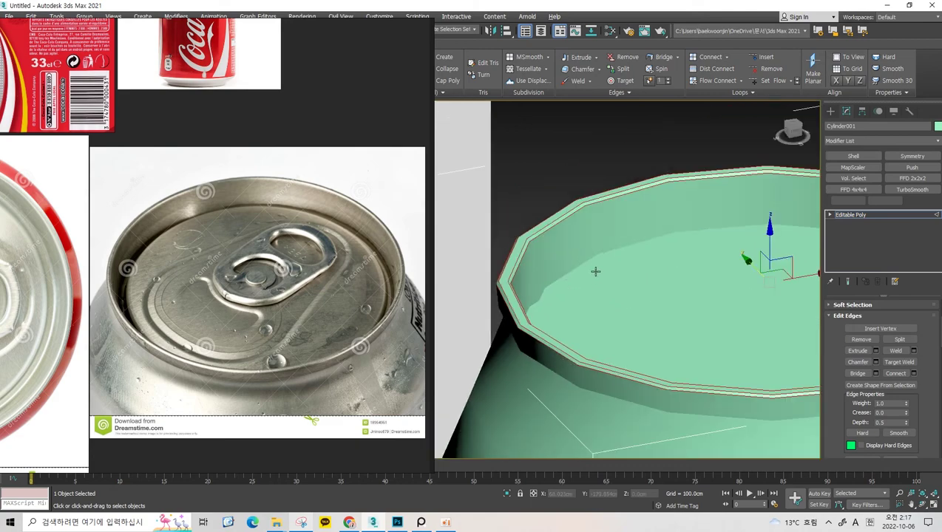
click(929, 194)
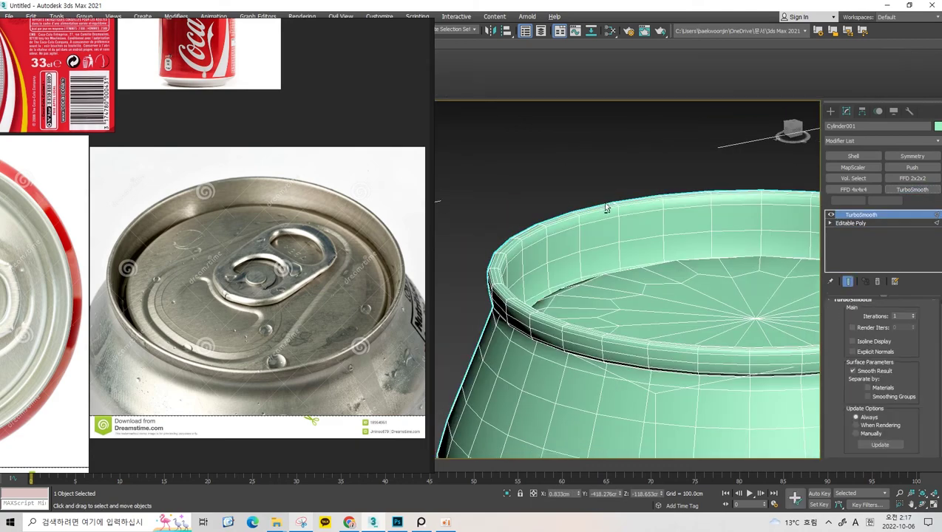
key(F4)
mouse_move(599, 227)
alt+middle_down()
mouse_move(615, 265)
mouse_move(631, 266)
mouse_move(567, 278)
mouse_move(574, 257)
mouse_move(690, 233)
mouse_move(673, 217)
mouse_move(574, 267)
alt+middle_up()
click(912, 314)
scroll(572, 261, up, 3)
scroll(532, 221, up, 2)
key(F4)
- Remove the TurboSmooth preview and reselect the rim edge loop
key(ctrl+z)
key(2)
scroll(541, 209, up, 3)
click(553, 205)
mouse_move(556, 209)
alt+middle_down()
mouse_move(605, 206)
mouse_move(516, 196)
mouse_move(503, 204)
alt+middle_up()
double_click(605, 206)
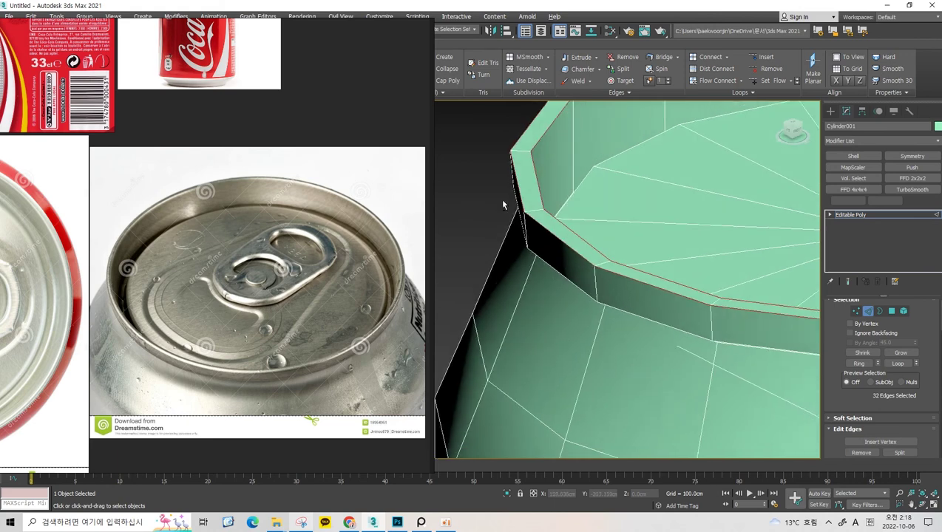
- Chamfer the selected rim edges again with a wider amount
click(551, 159)
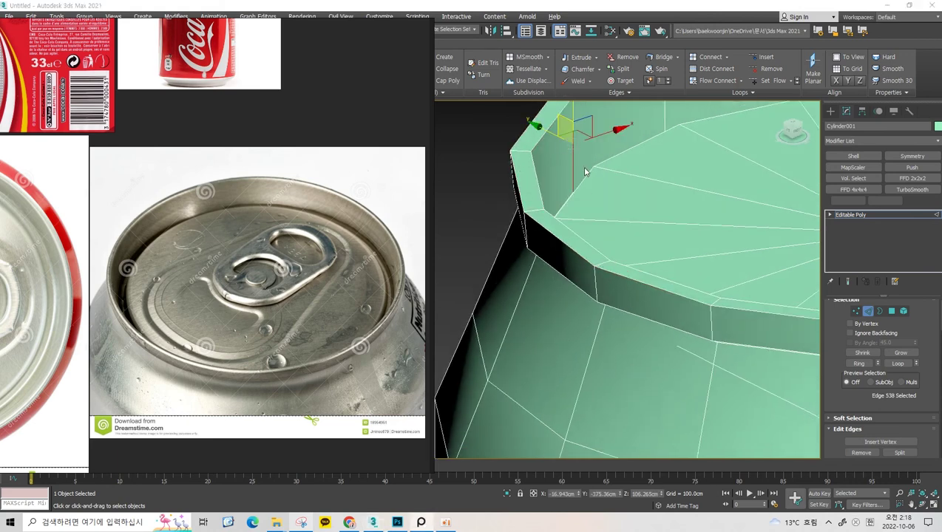
alt+middle_drag(584, 171, 545, 200)
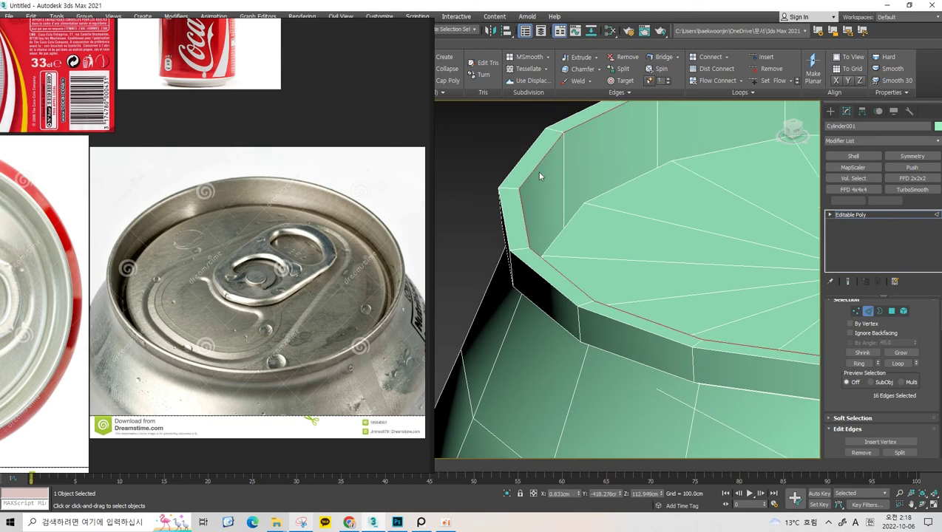
scroll(880, 384, down, 2)
scroll(880, 384, down, 2)
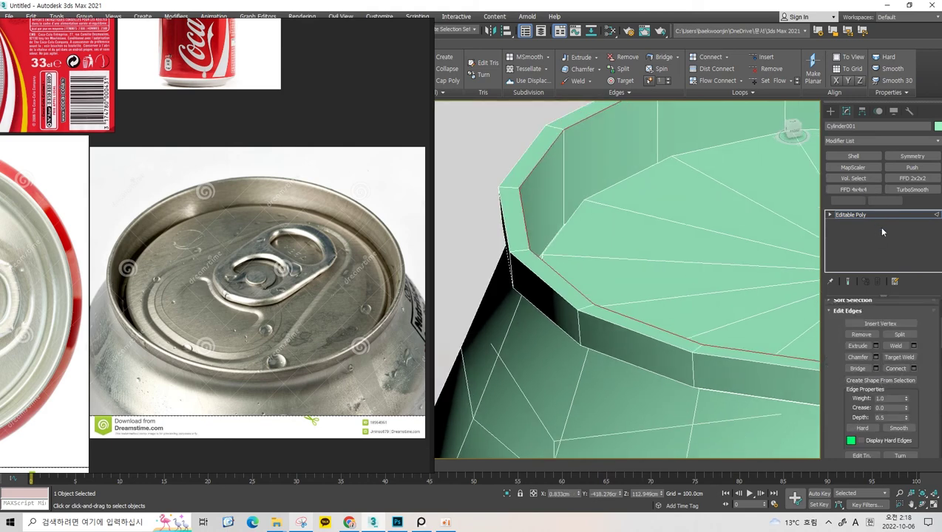
click(876, 357)
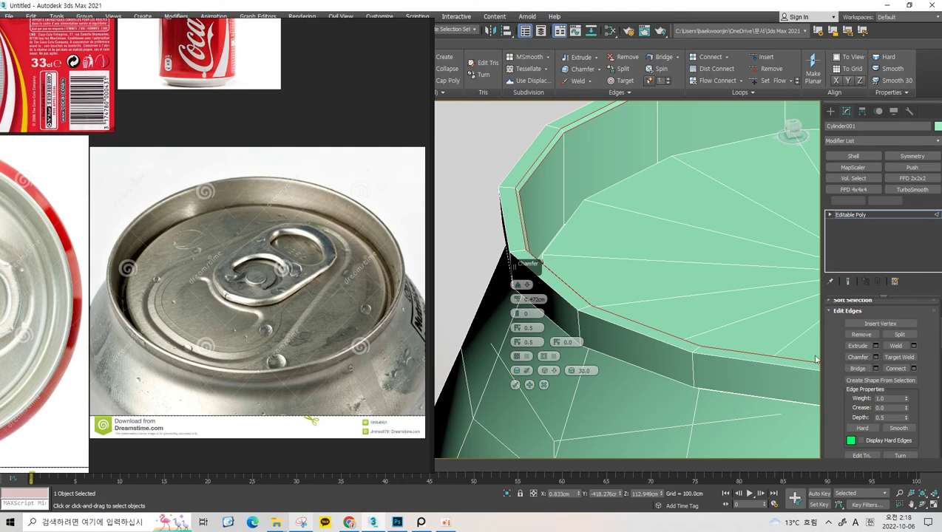
drag(518, 301, 517, 287)
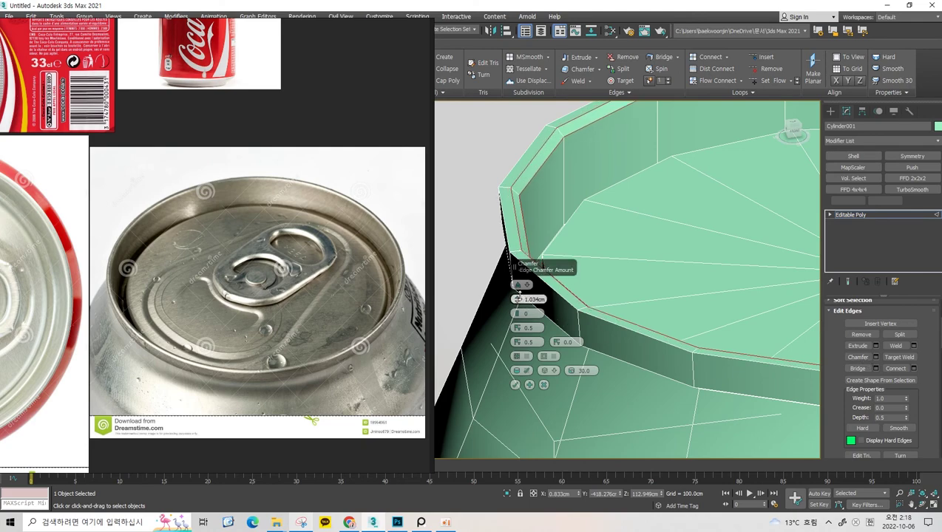
click(516, 386)
- Re-check the rim with TurboSmooth at 2 iterations from a side view
scroll(617, 281, down, 5)
scroll(616, 281, up, 2)
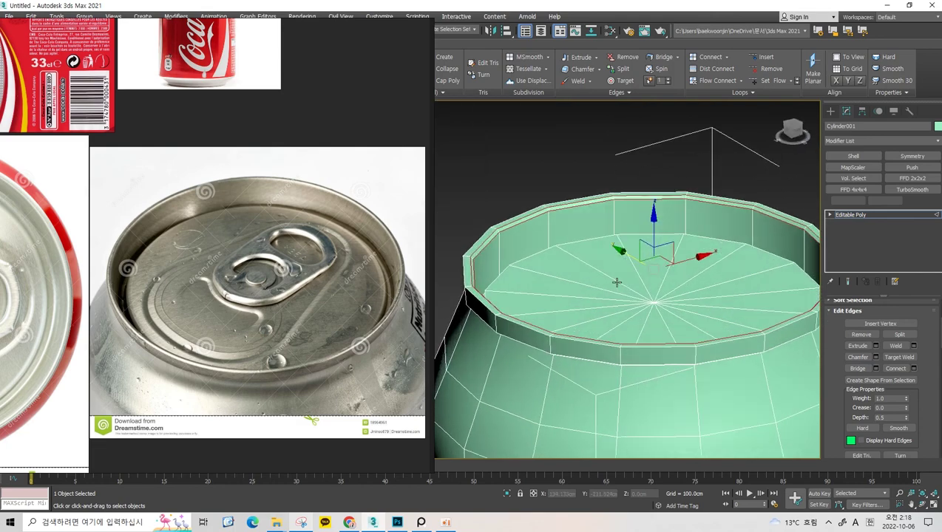
scroll(880, 348, down, 1)
scroll(880, 347, down, 1)
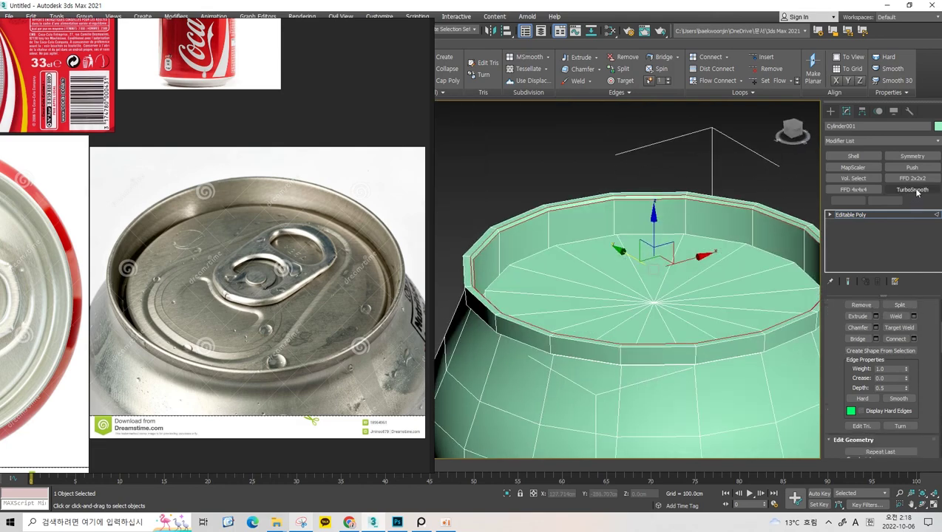
click(917, 193)
key(F4)
mouse_move(636, 266)
alt+middle_down()
mouse_move(642, 228)
mouse_move(665, 244)
mouse_move(782, 240)
alt+middle_up()
scroll(641, 228, up, 3)
click(913, 318)
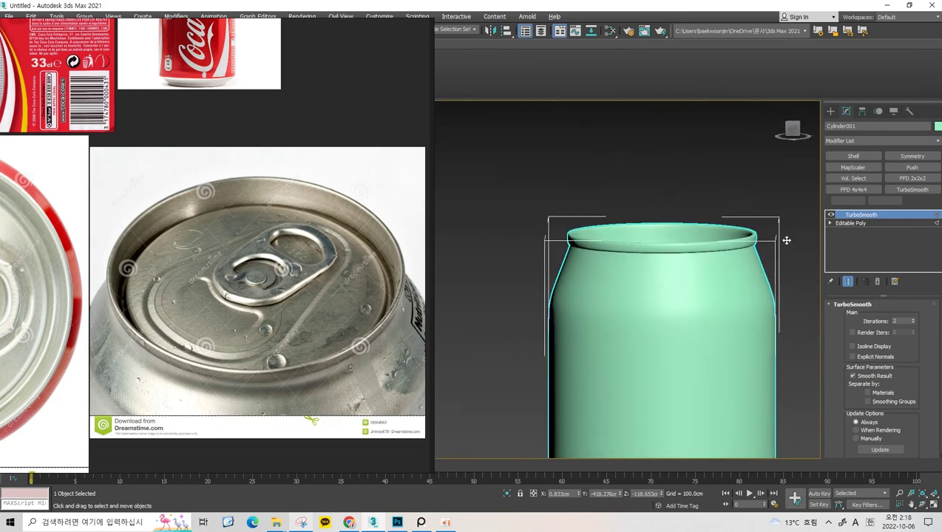
- Undo TurboSmooth and select the 16-edge loop around the lid in Edge mode
mouse_move(782, 240)
alt+middle_down()
mouse_move(626, 284)
mouse_move(679, 249)
mouse_move(642, 259)
alt+middle_up()
key(F4)
key(ctrl+z)
scroll(560, 175, up, 2)
key(2)
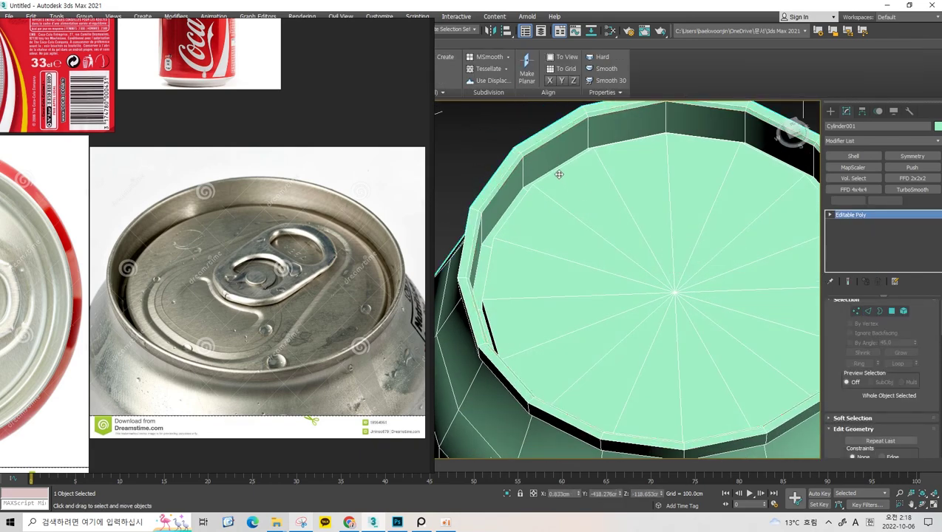
key(2)
mouse_move(601, 185)
alt+middle_down()
mouse_move(605, 225)
mouse_move(595, 199)
mouse_move(542, 193)
alt+middle_up()
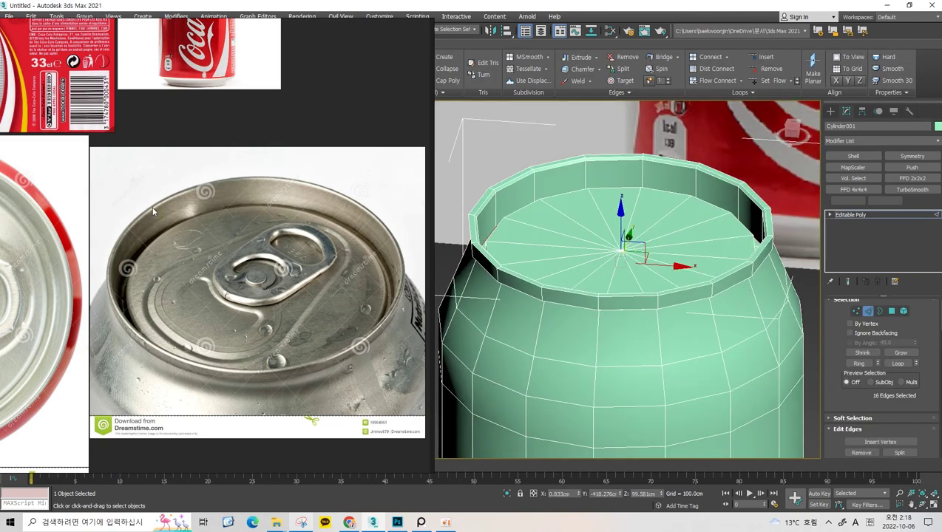
mouse_move(571, 216)
alt+middle_down()
mouse_move(561, 246)
mouse_move(537, 246)
mouse_move(579, 202)
alt+middle_up()
- In Polygon mode, select lid wedges and grow the selection toward the top cap
alt+middle_drag(627, 254, 630, 273)
scroll(666, 296, up, 3)
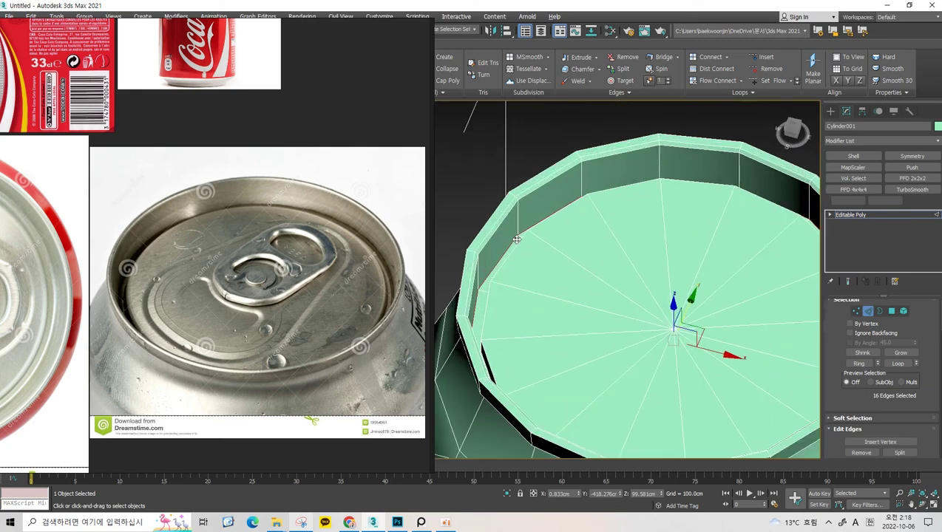
scroll(513, 237, up, 3)
key(4)
click(524, 214)
scroll(524, 215, down, 3)
shift+click(518, 221)
mouse_move(517, 222)
alt+middle_down()
mouse_move(610, 233)
mouse_move(562, 288)
alt+middle_up()
scroll(634, 288, down, 3)
scroll(647, 288, up, 3)
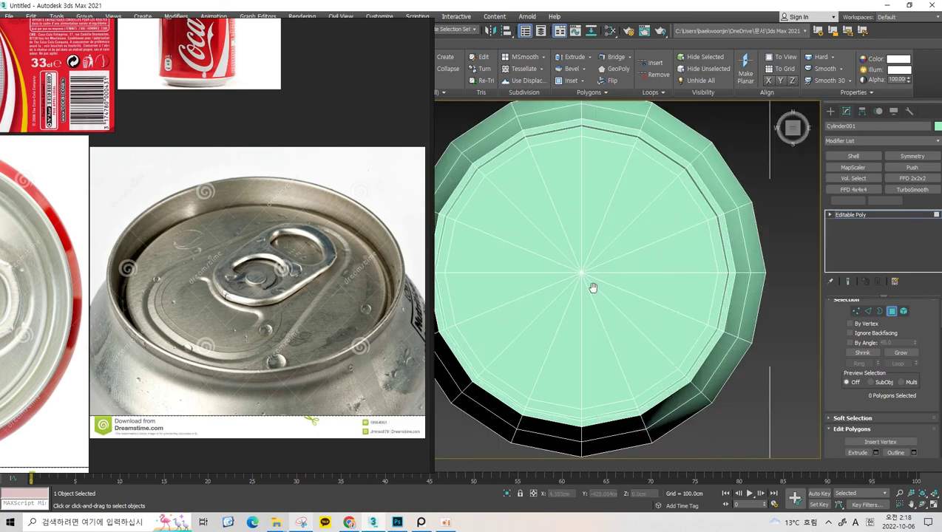
- Hide the reference photo window, switch to Circular Selection Region, and test-move a lid wedge
click(362, 68)
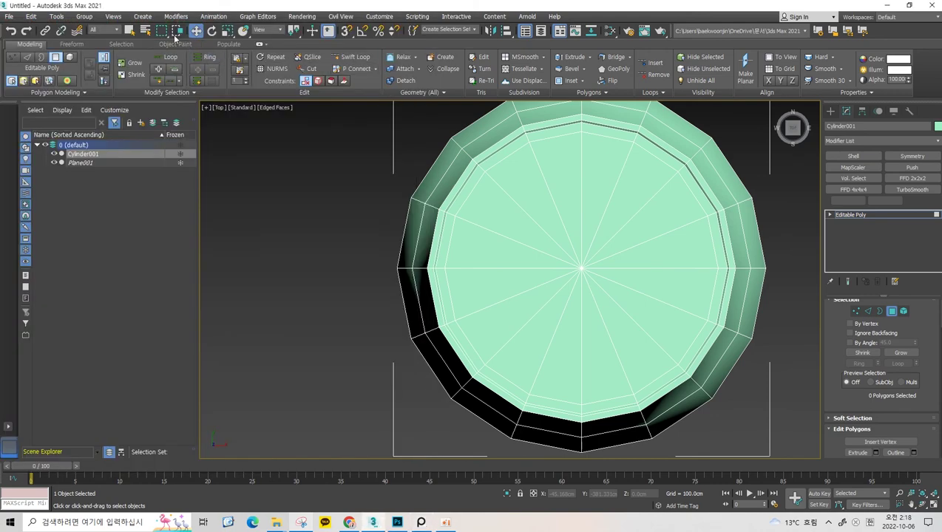
drag(161, 36, 161, 64)
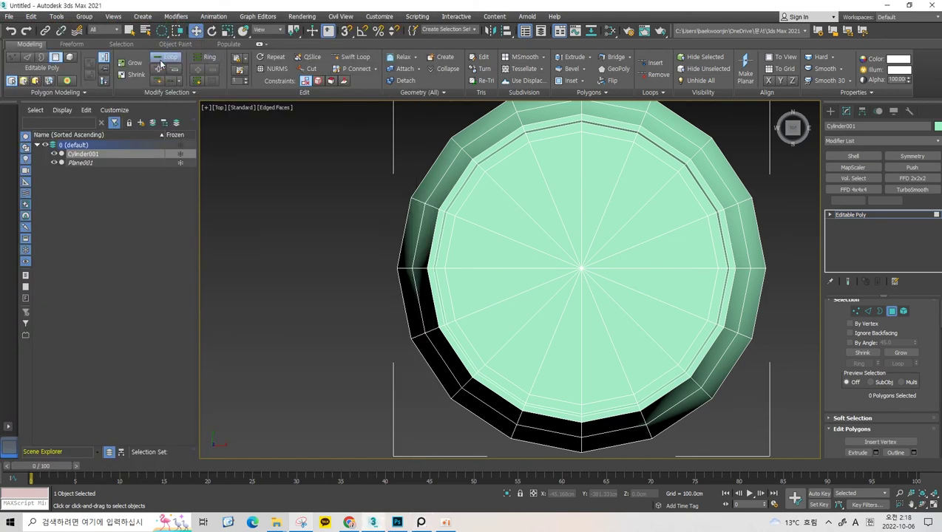
click(583, 269)
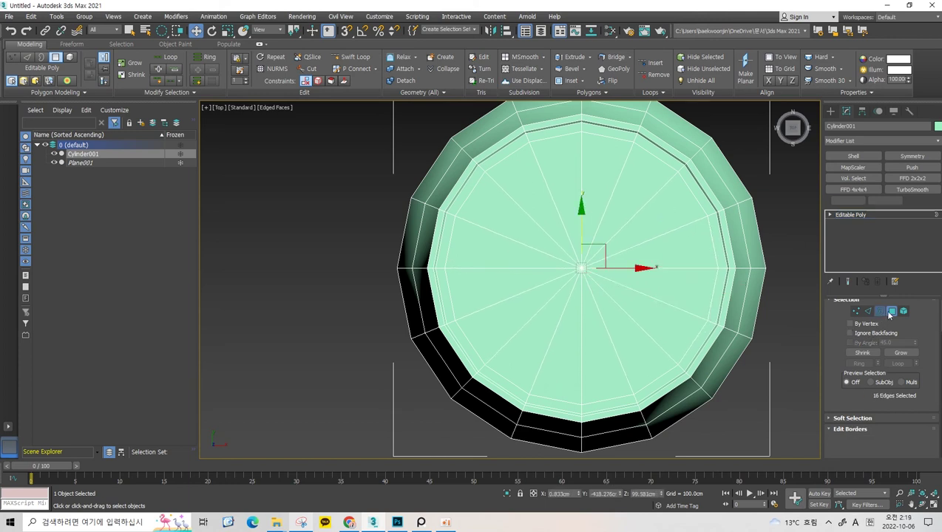
mouse_move(589, 305)
mouse_down()
mouse_move(630, 309)
mouse_move(606, 288)
mouse_up()
key(ctrl+z)
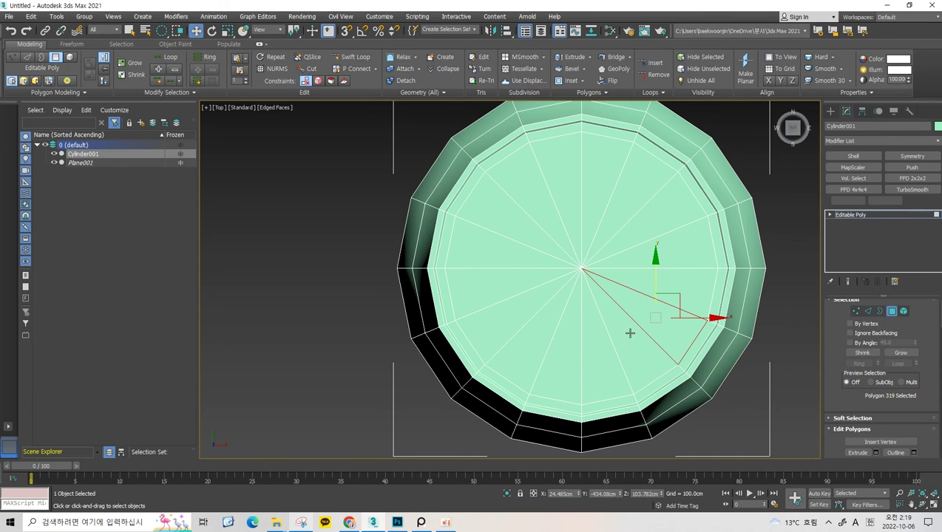
- Try circular region selections of the inner lid faces, then clear the selection
key(q)
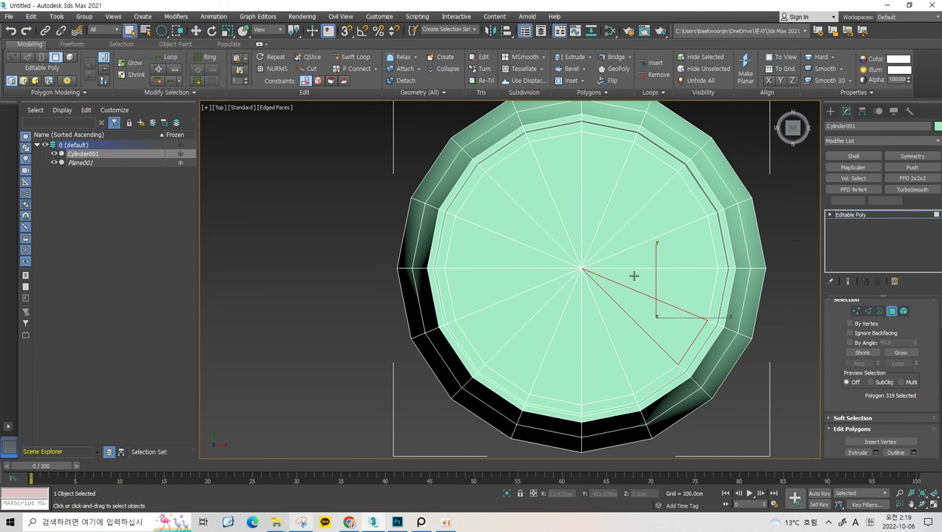
click(598, 358)
mouse_move(582, 281)
mouse_down()
mouse_move(586, 177)
mouse_move(571, 147)
mouse_up()
click(577, 181)
mouse_move(577, 182)
mouse_down()
mouse_move(579, 123)
mouse_move(569, 170)
mouse_up()
click(568, 185)
mouse_move(564, 269)
mouse_down()
mouse_move(591, 140)
mouse_move(579, 146)
mouse_up()
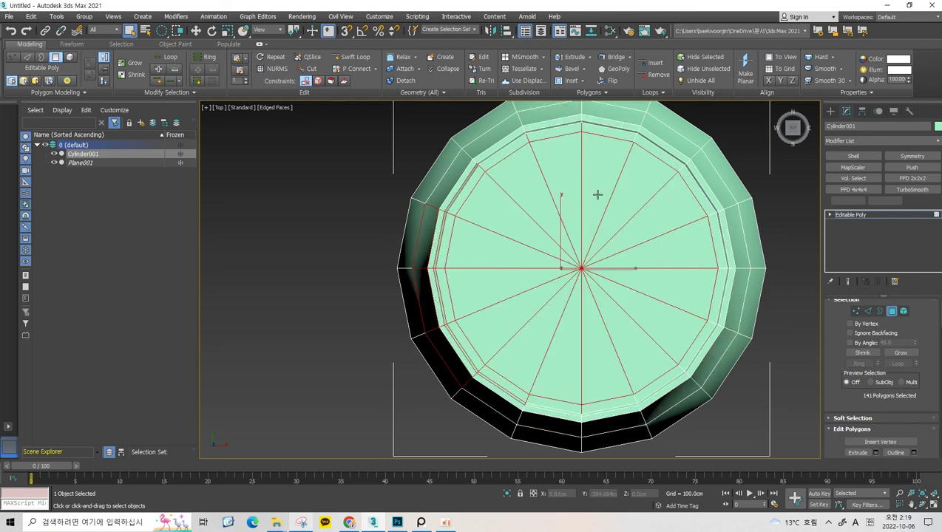
alt+drag(597, 195, 619, 135)
mouse_move(602, 191)
alt+middle_down()
mouse_move(590, 143)
mouse_move(524, 205)
alt+middle_up()
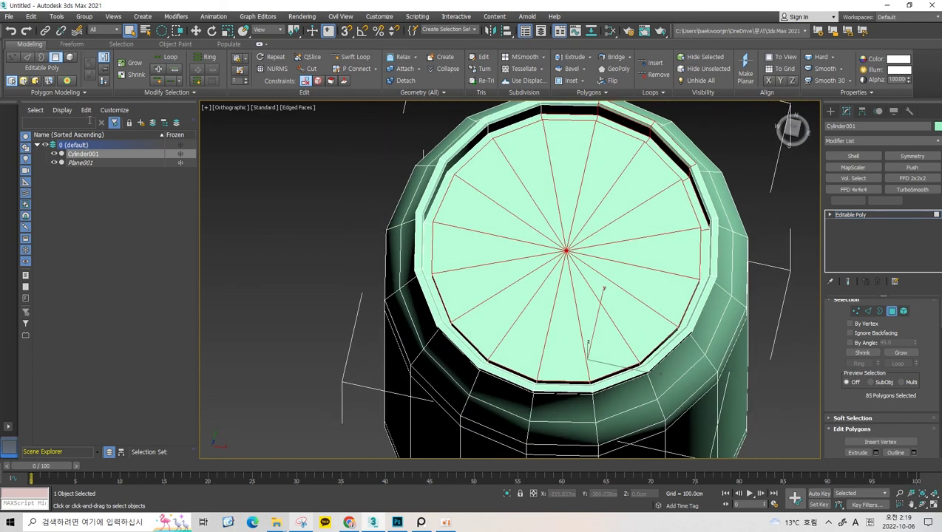
key(ctrl+z)
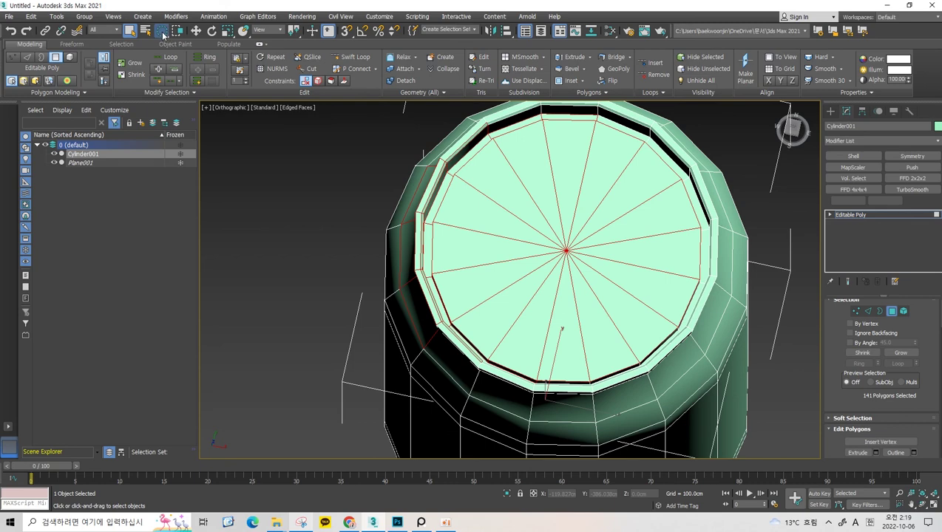
mouse_move(539, 257)
alt+middle_down()
mouse_move(580, 262)
mouse_move(522, 235)
alt+middle_up()
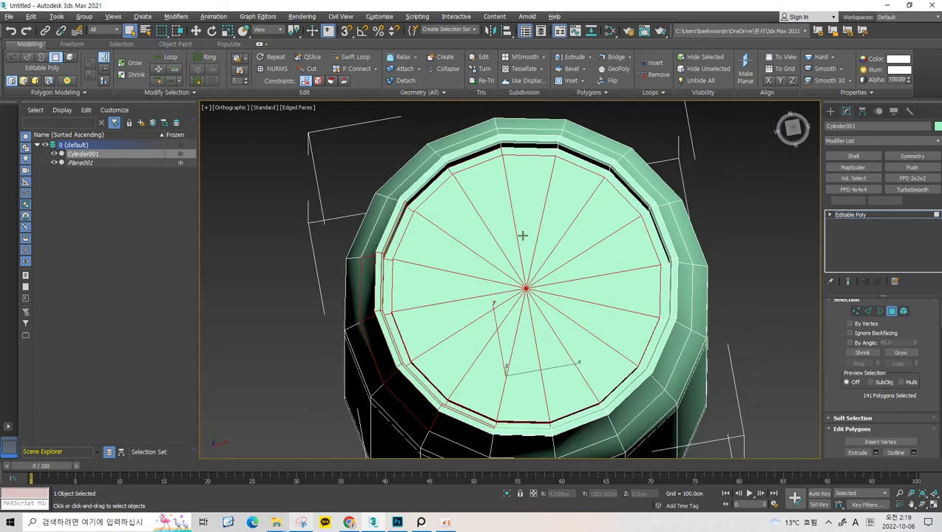
click(715, 177)
- From the top view, select the cap faces inside the rim and begin adding rim faces
key(t)
drag(548, 263, 511, 316)
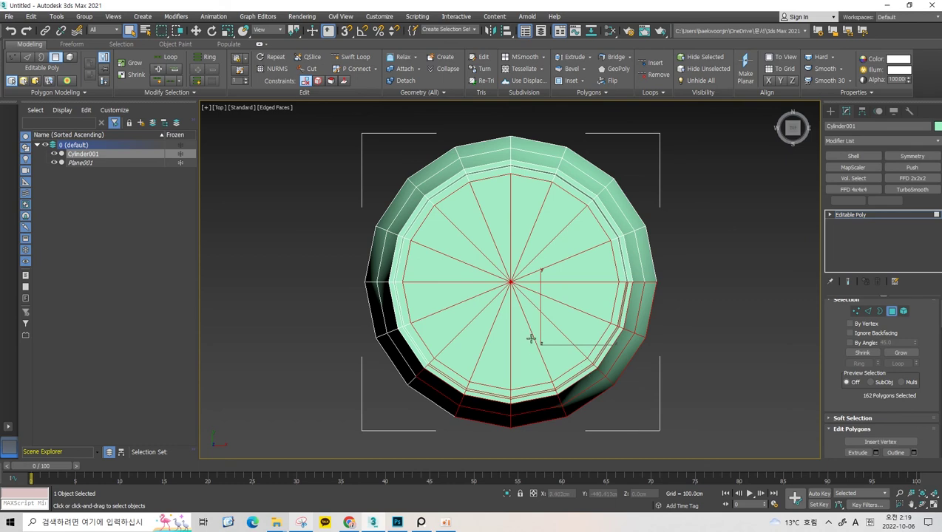
click(533, 340)
click(547, 351)
drag(465, 242, 454, 231)
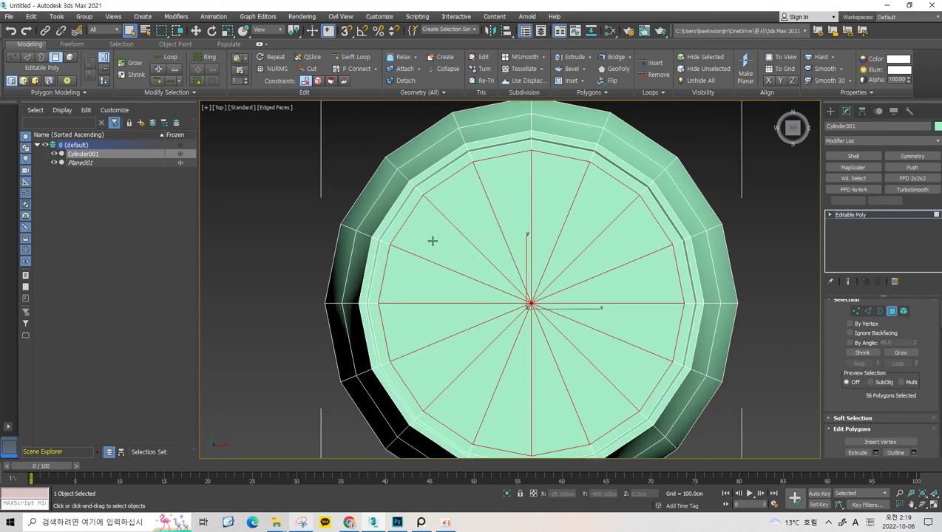
alt+middle_drag(454, 231, 394, 231)
ctrl+drag(403, 170, 399, 159)
ctrl+drag(382, 218, 386, 275)
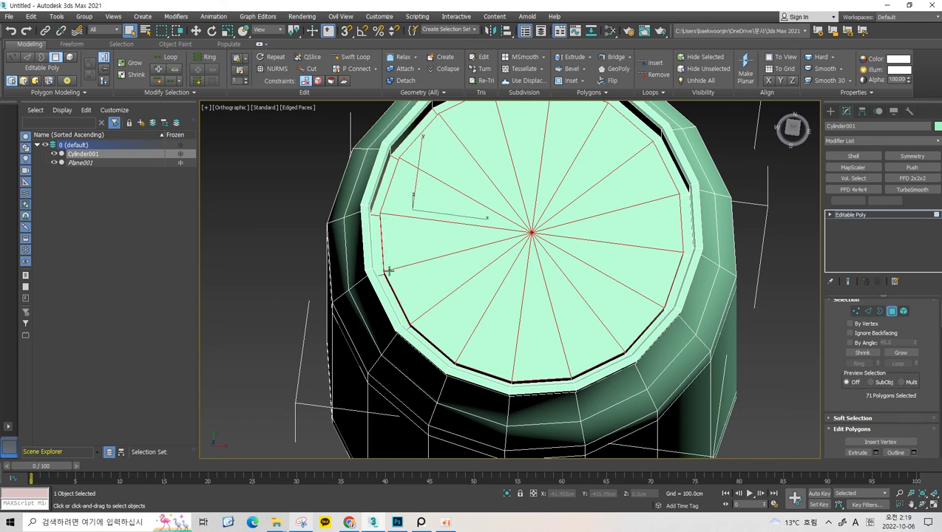
scroll(518, 370, up, 2)
scroll(517, 370, up, 1)
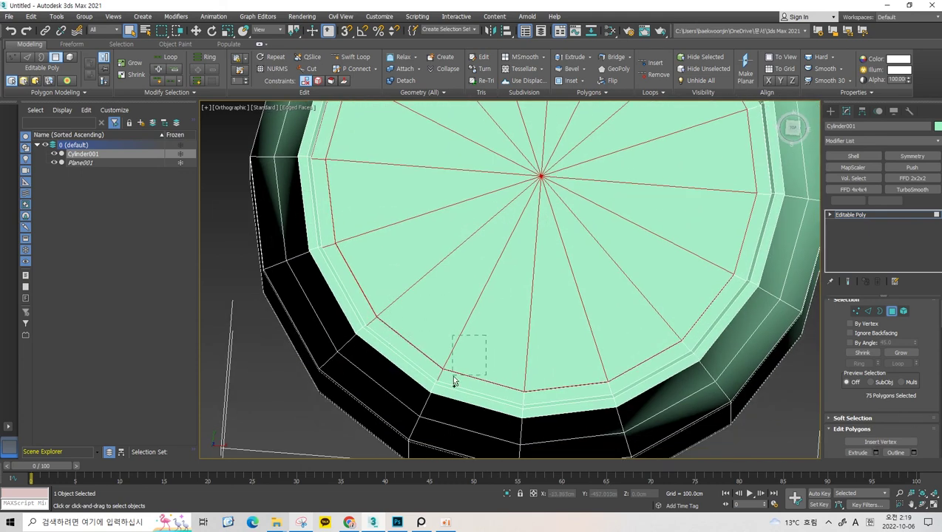
- Add the remaining rim faces, including the thin inner ring, to complete the 48-face selection
ctrl+drag(538, 399, 537, 398)
alt+middle_drag(537, 398, 529, 332)
ctrl+drag(529, 333, 539, 376)
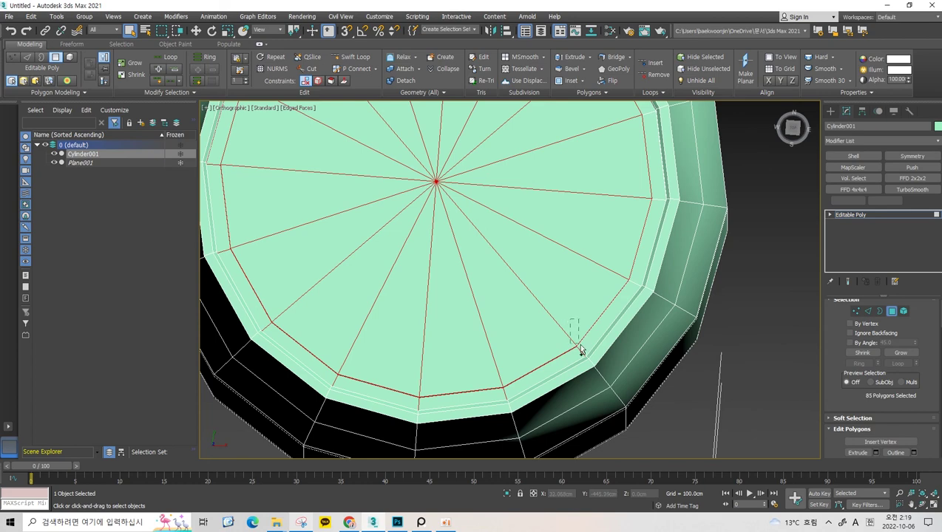
alt+middle_drag(601, 278, 599, 280)
ctrl+drag(600, 280, 624, 307)
alt+middle_drag(611, 303, 595, 311)
ctrl+drag(595, 265, 605, 273)
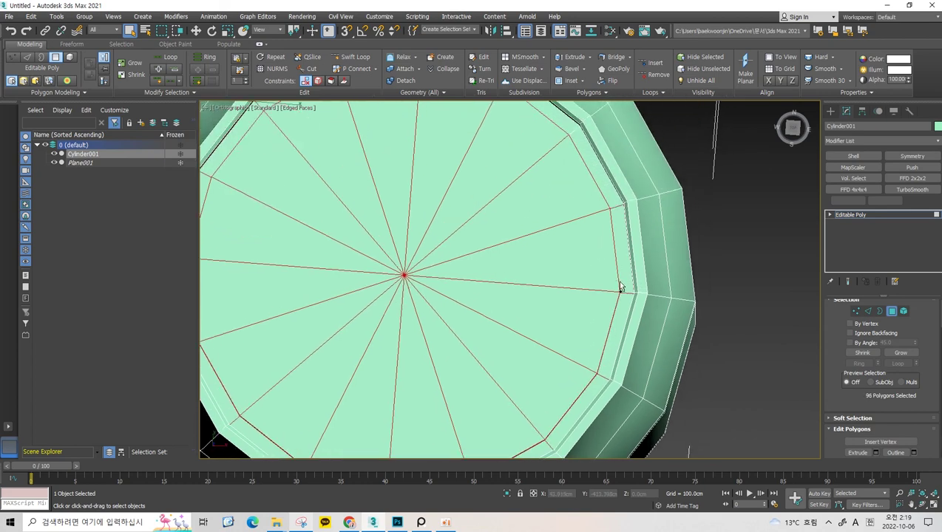
alt+middle_drag(605, 274, 610, 287)
ctrl+drag(609, 288, 614, 261)
ctrl+drag(576, 207, 577, 208)
alt+middle_drag(576, 208, 556, 241)
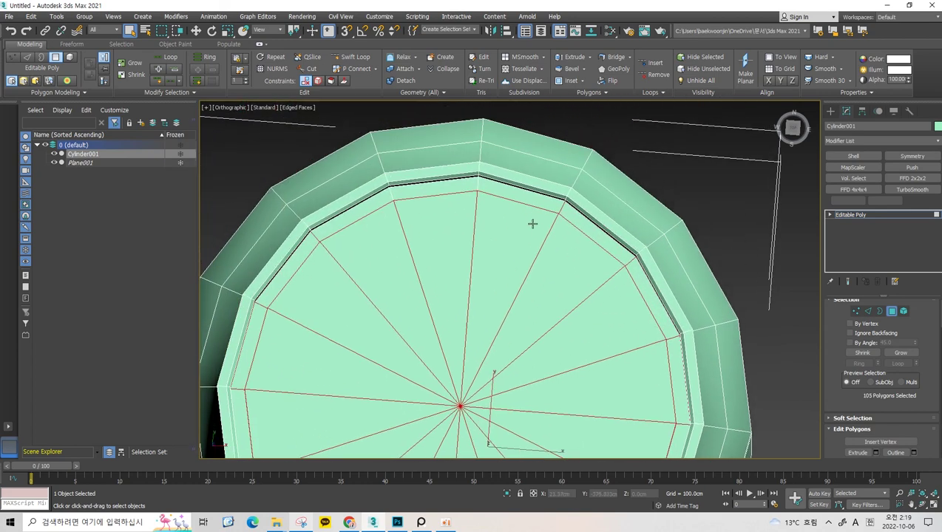
ctrl+drag(466, 200, 318, 255)
mouse_move(317, 266)
alt+middle_down()
mouse_move(384, 222)
mouse_move(386, 291)
alt+middle_up()
- Show the can in wireframe and orbit to a front view of the selected lid
key(w)
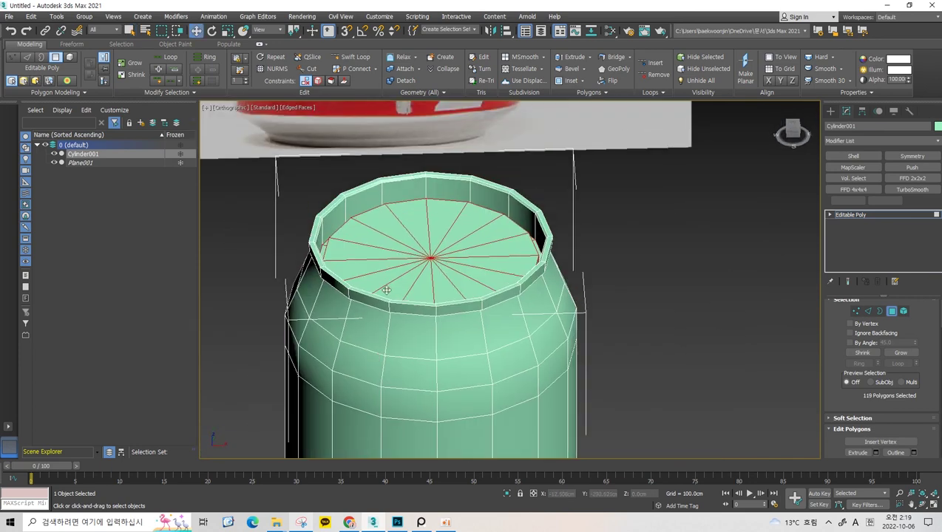
key(F3)
alt+middle_drag(395, 251, 560, 294)
alt+drag(559, 295, 460, 256)
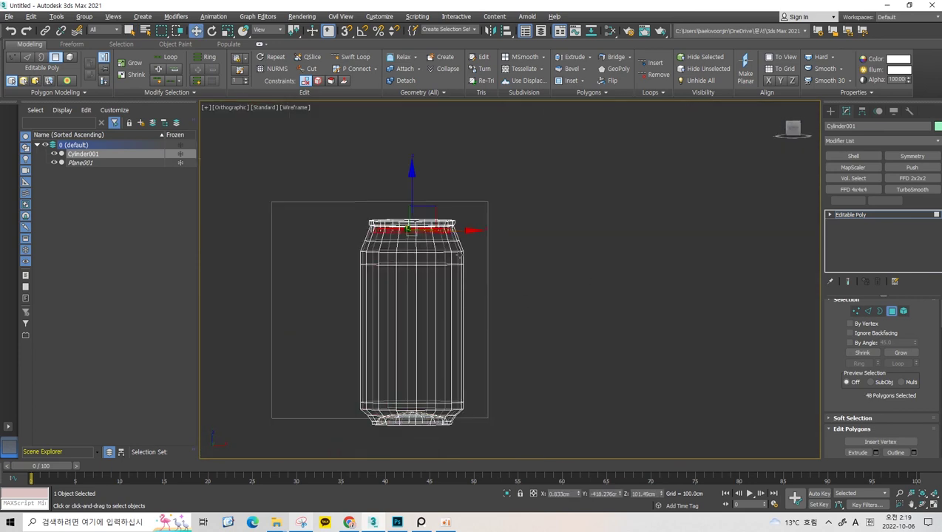
- Return to shaded view and briefly try scaling the lid selection before going back to Move
scroll(393, 252, up, 5)
mouse_move(393, 252)
alt+middle_down()
mouse_move(444, 236)
mouse_move(439, 247)
mouse_move(462, 277)
mouse_move(518, 299)
mouse_move(483, 263)
mouse_move(534, 258)
mouse_move(517, 273)
alt+middle_up()
key(F3)
scroll(440, 241, up, 3)
scroll(444, 237, down, 3)
key(r)
scroll(439, 247, up, 3)
scroll(475, 295, up, 2)
scroll(489, 292, down, 2)
key(w)
- Apply TurboSmooth with raised iterations and inspect the smoothed lid beside the reference photos
click(912, 190)
key(F4)
scroll(518, 276, up, 2)
click(911, 316)
mouse_move(636, 253)
alt+middle_down()
mouse_move(623, 174)
mouse_move(597, 197)
mouse_move(488, 207)
alt+middle_up()
click(622, 174)
scroll(597, 197, up, 2)
click(598, 197)
scroll(488, 208, down, 2)
scroll(473, 190, up, 2)
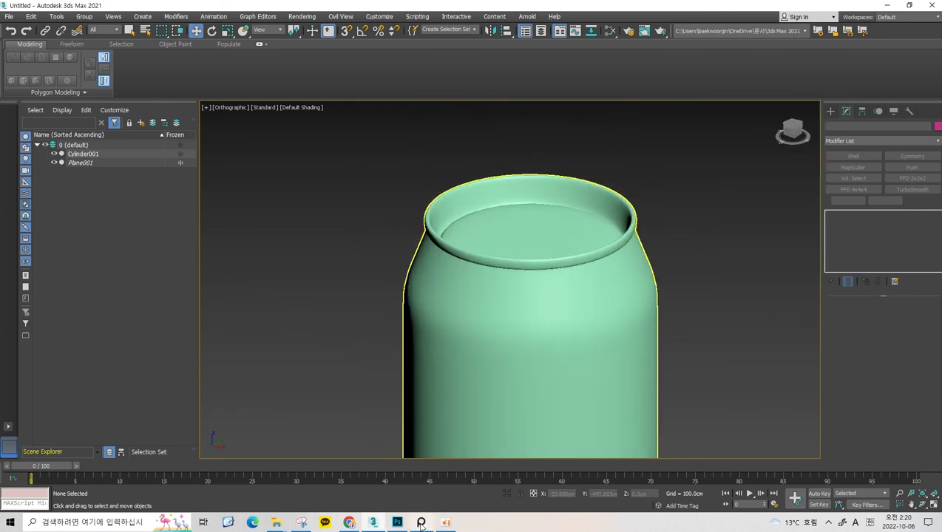
click(421, 523)
mouse_move(570, 218)
alt+middle_down()
mouse_move(591, 189)
mouse_move(597, 297)
alt+middle_up()
- Select the can and delete the TurboSmooth modifier from Cylinder001's stack
scroll(591, 189, down, 2)
scroll(597, 298, up, 3)
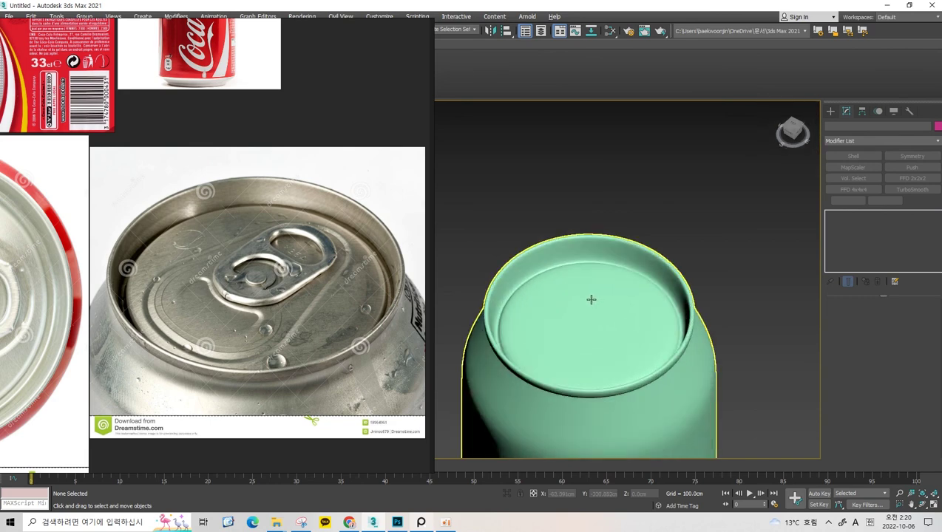
scroll(571, 241, up, 2)
click(571, 241)
right_click(847, 216)
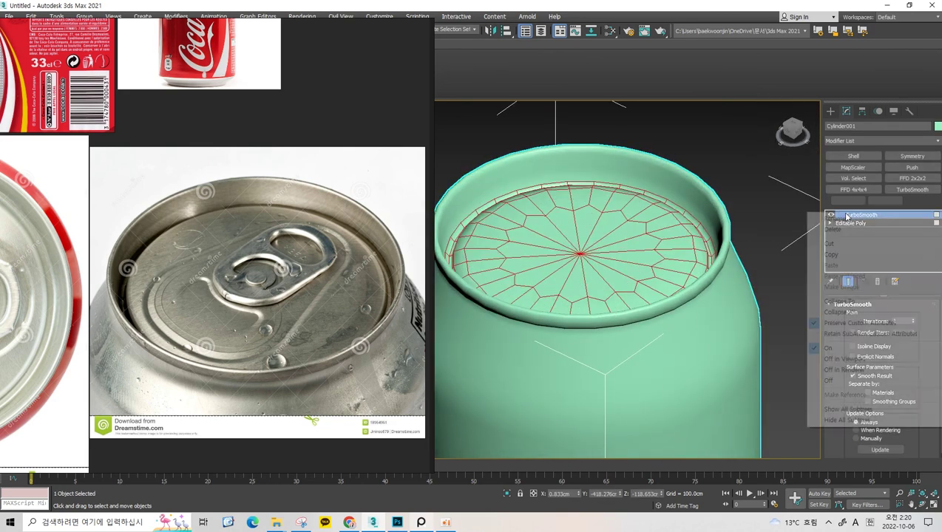
click(855, 233)
- Orbit down onto the can top, then exit Polygon mode to show the whole faceted can
key(4)
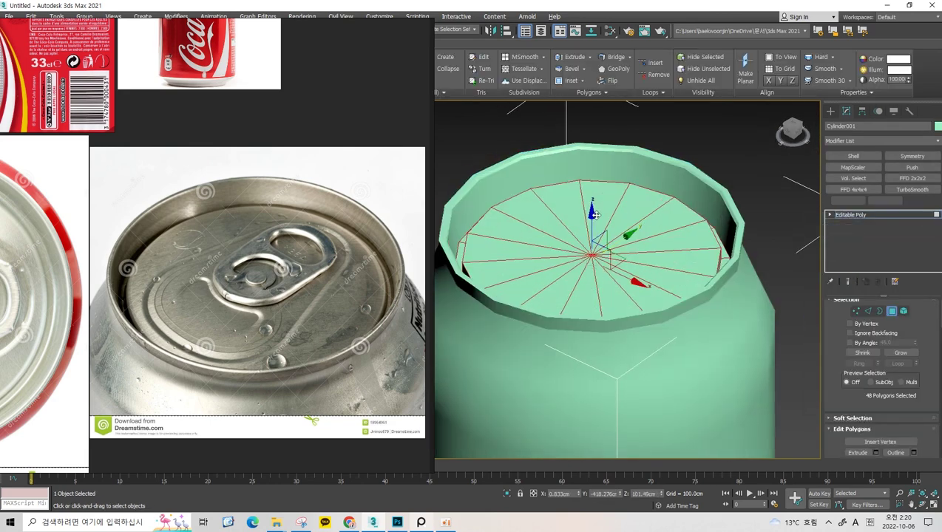
alt+middle_drag(595, 213, 590, 254)
key(r)
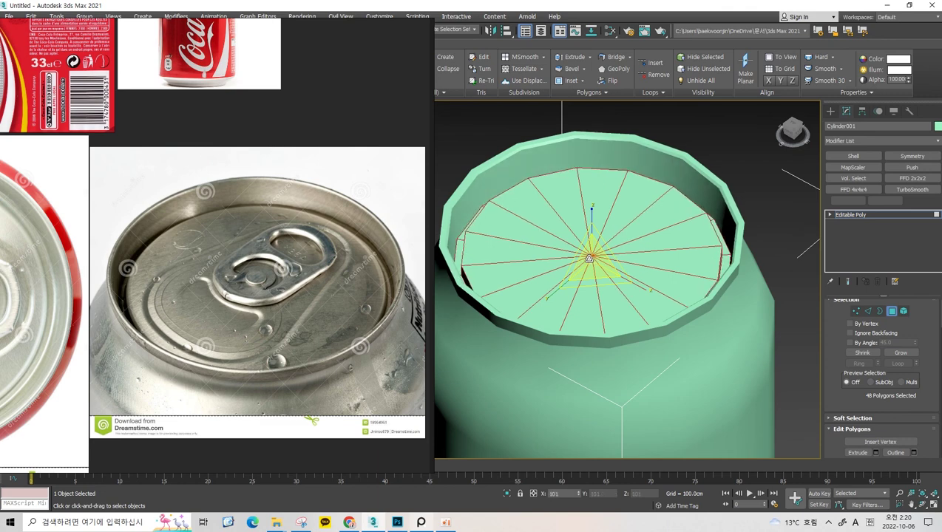
scroll(591, 258, down, 5)
scroll(590, 258, down, 3)
alt+middle_drag(607, 222, 666, 146)
mouse_move(635, 212)
alt+middle_down()
mouse_move(616, 189)
mouse_move(603, 225)
alt+middle_up()
key(4)
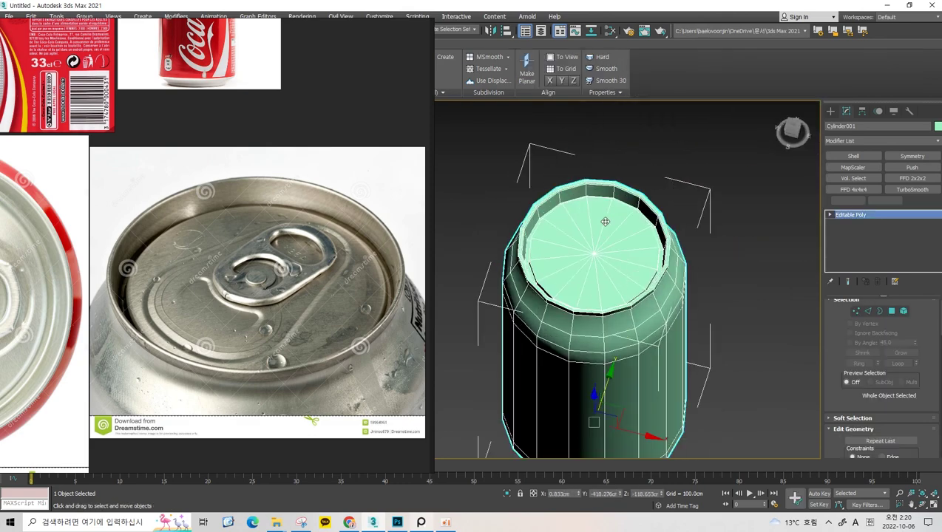
scroll(605, 222, up, 2)
scroll(608, 212, up, 1)
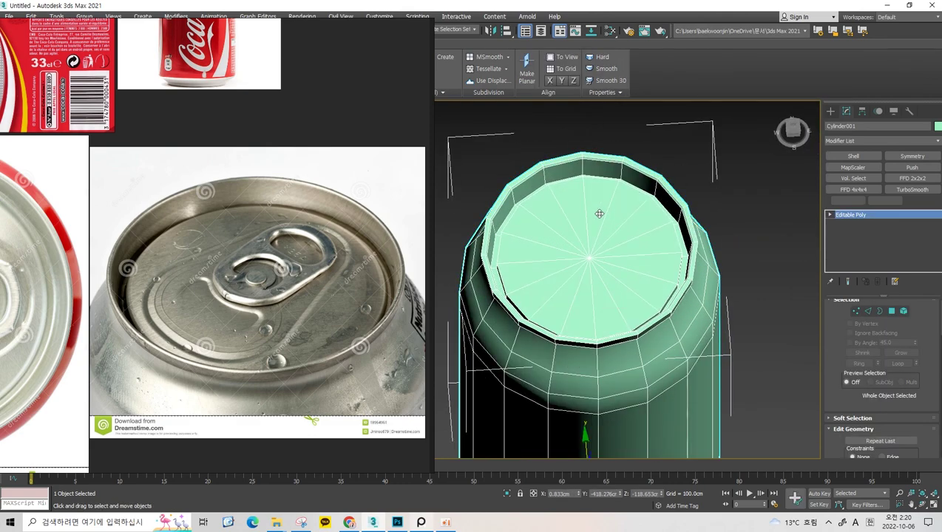